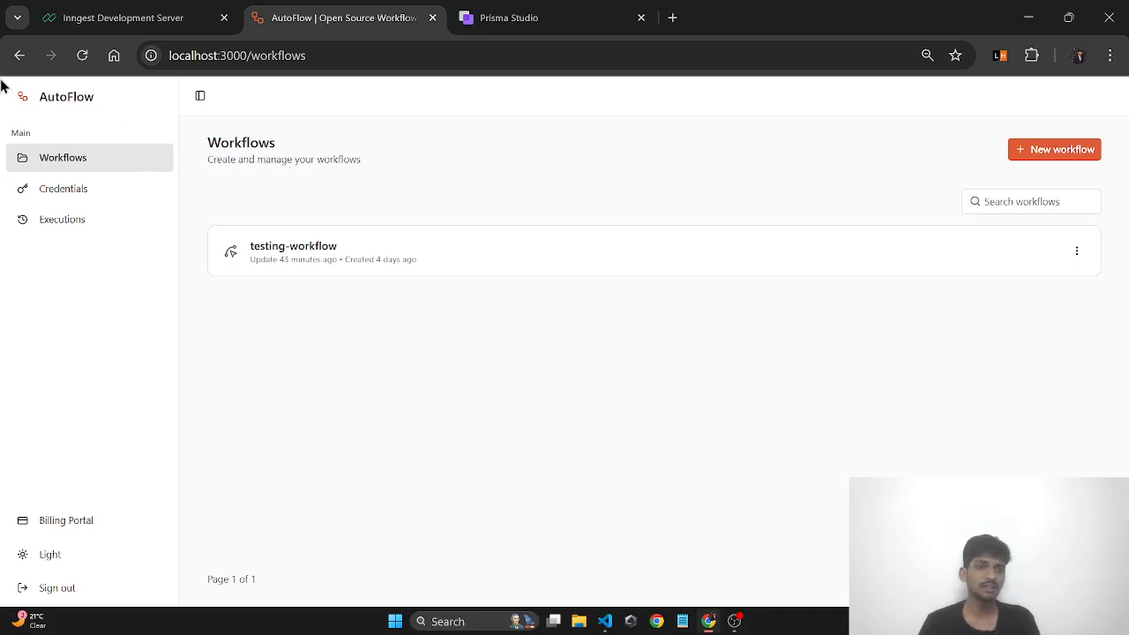
# - Sign out of the AutoFlow account from the sidebar
pyautogui.moveTo(2, 88); pyautogui.dragTo(610, 259)
pyautogui.click(734, 397)
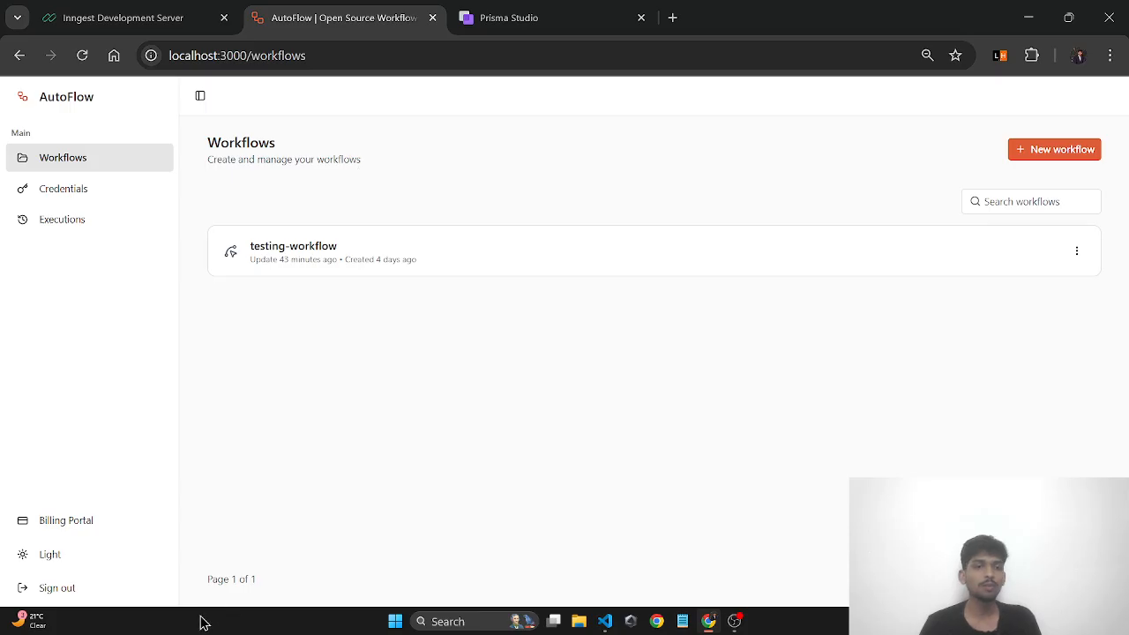
pyautogui.click(89, 589)
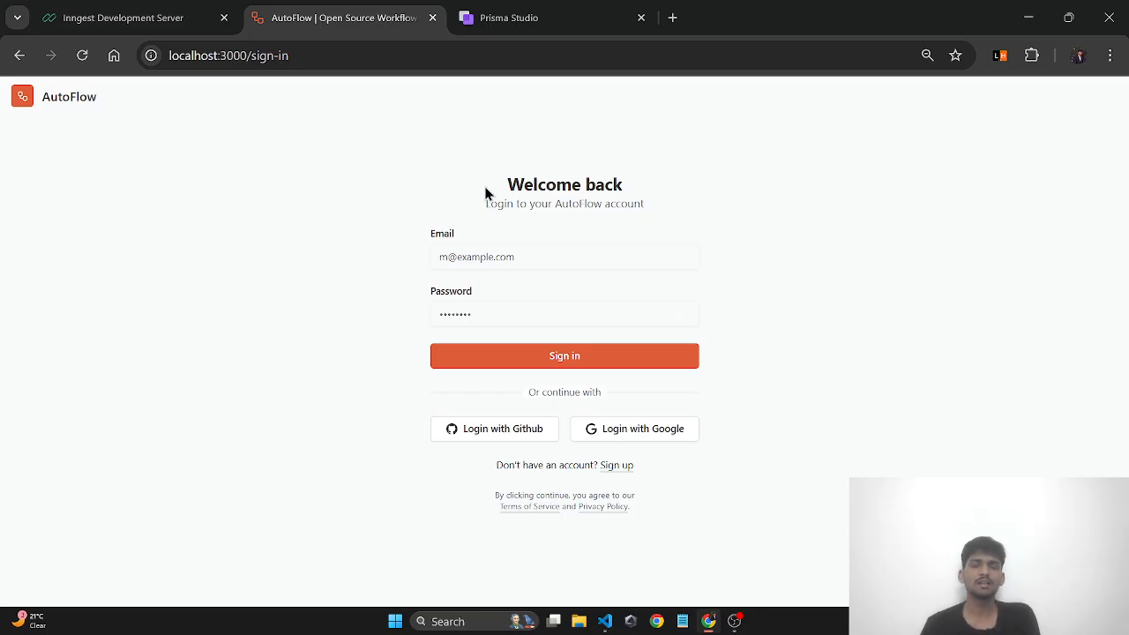
# - Focus the login Email and Password fields, then go to the sign-up form
pyautogui.moveTo(486, 194); pyautogui.dragTo(645, 186)
pyautogui.click(604, 187)
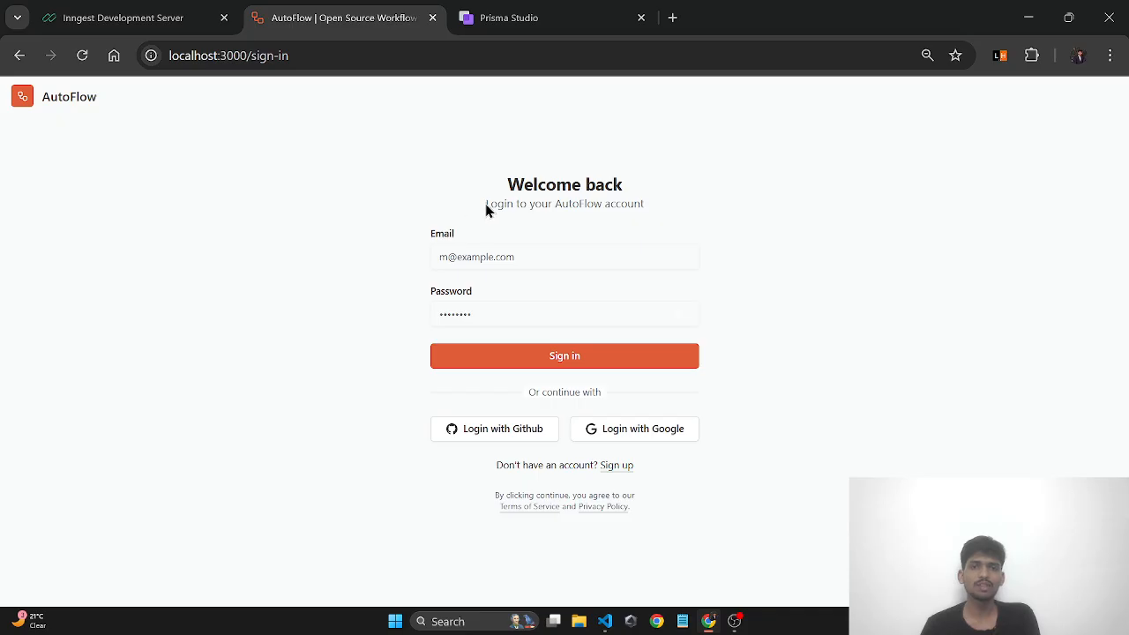
pyautogui.click(481, 256)
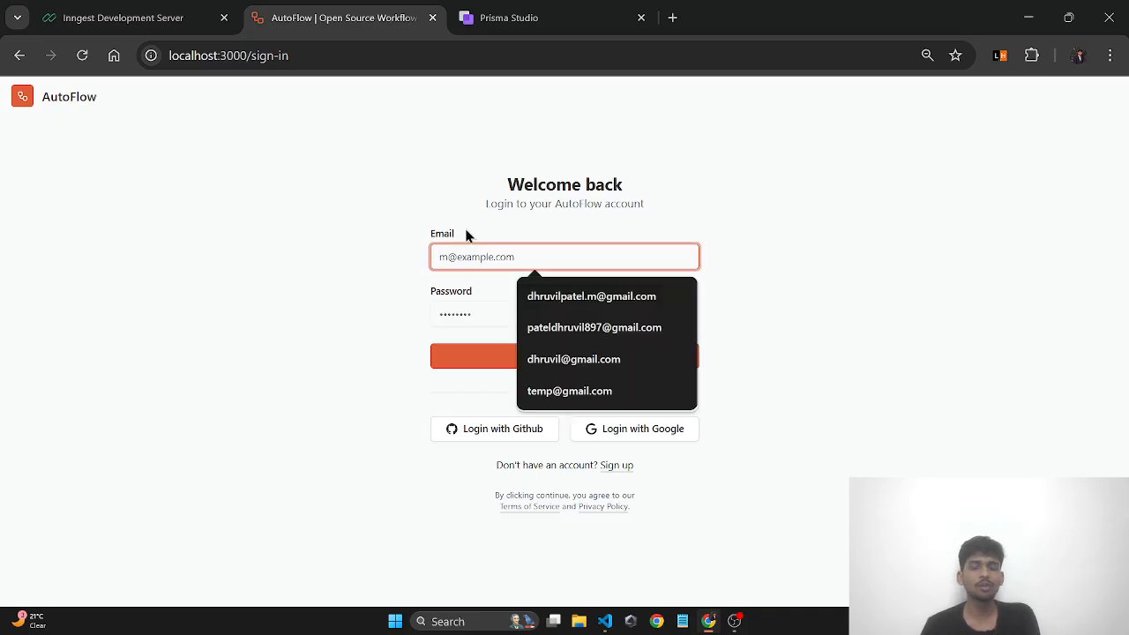
pyautogui.click(487, 216)
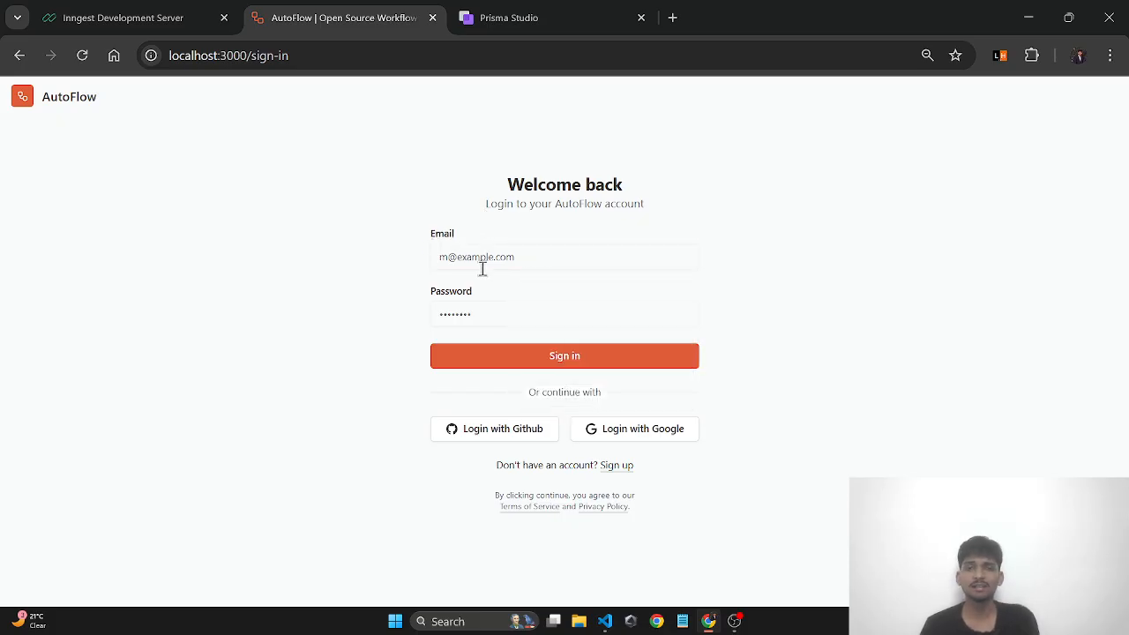
pyautogui.click(522, 260)
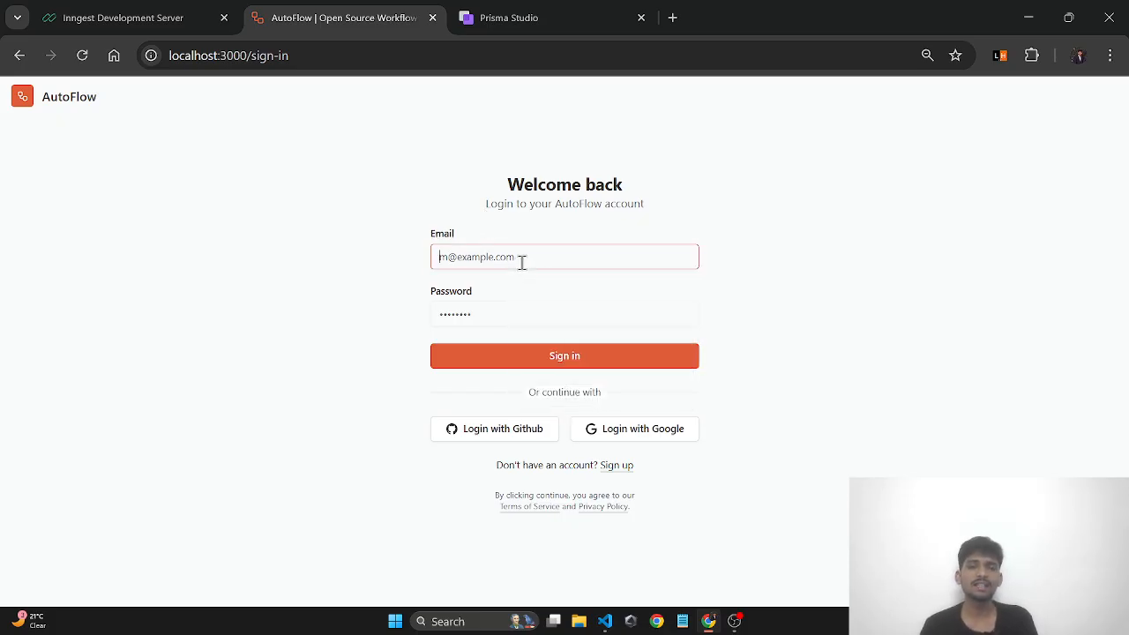
pyautogui.click(477, 315)
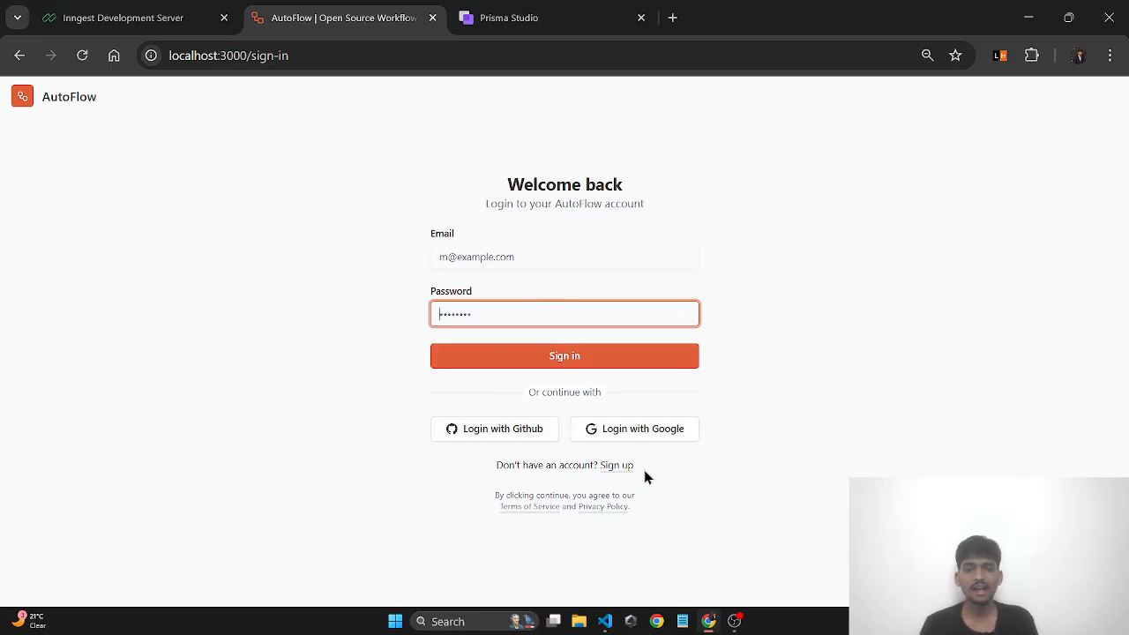
pyautogui.click(615, 467)
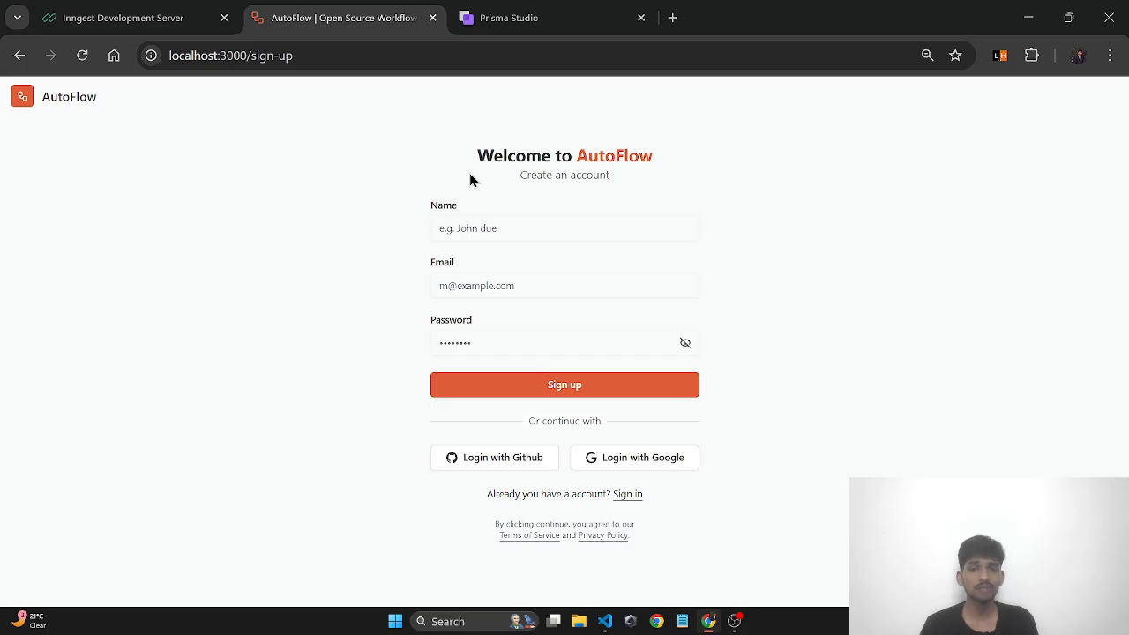
pyautogui.click(482, 226)
pyautogui.click(484, 284)
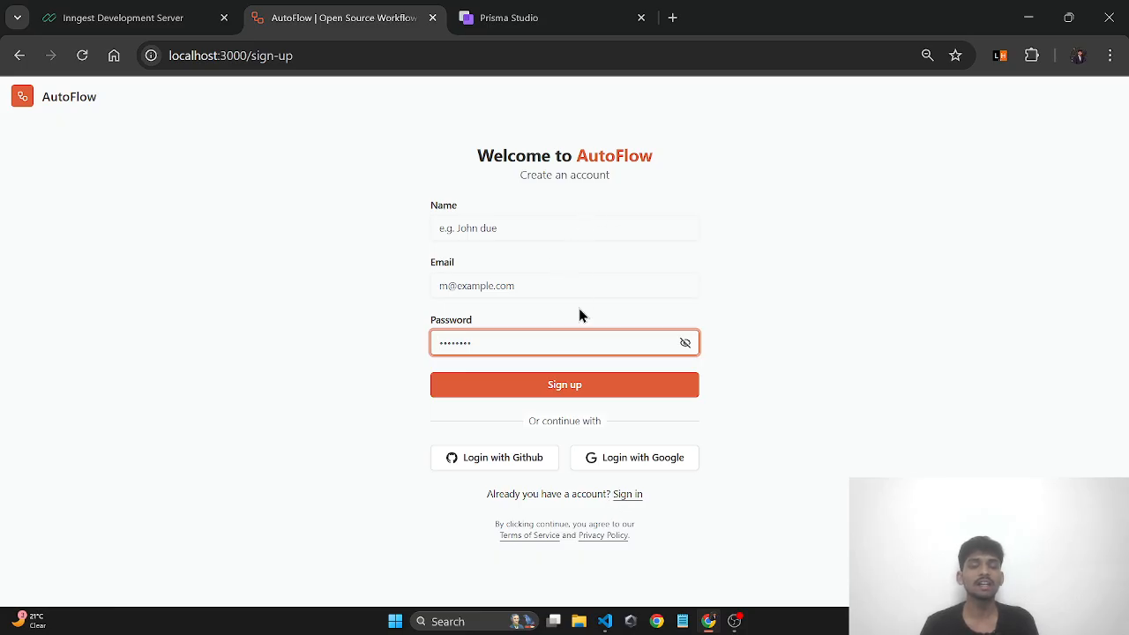
pyautogui.click(628, 497)
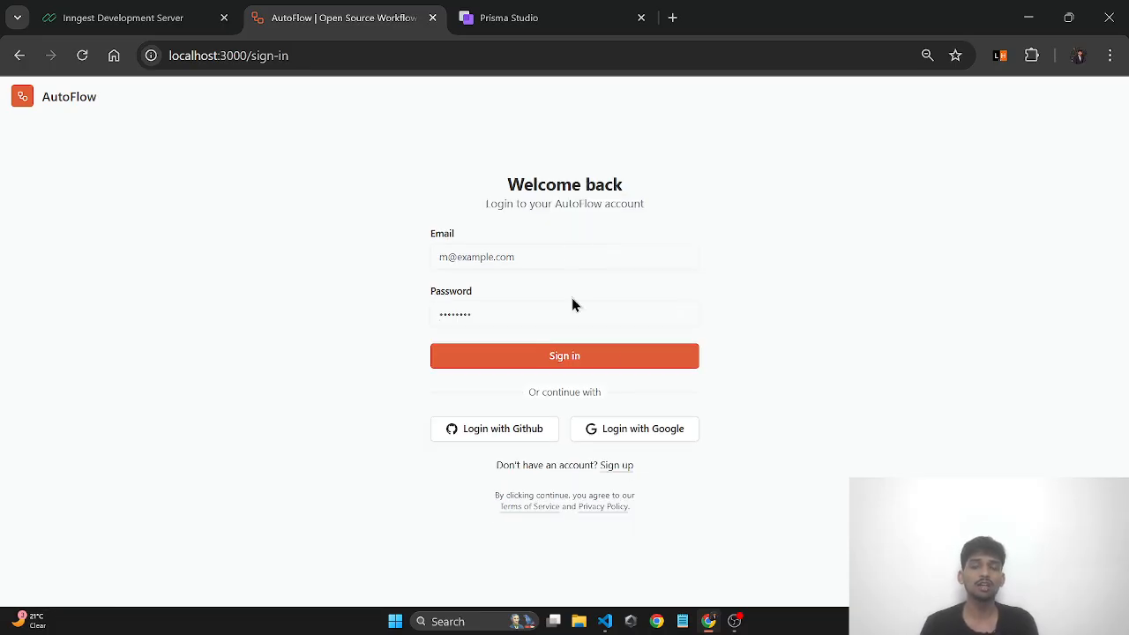
# - Log in with Google, choosing the first account in the Google account chooser
pyautogui.click(635, 430)
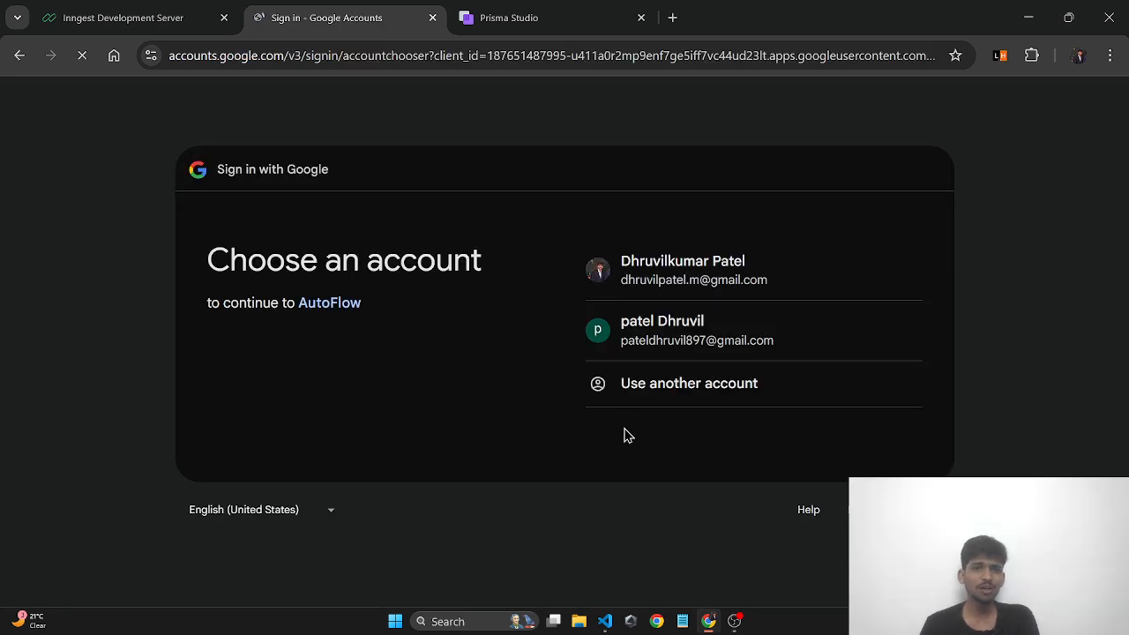
pyautogui.click(629, 277)
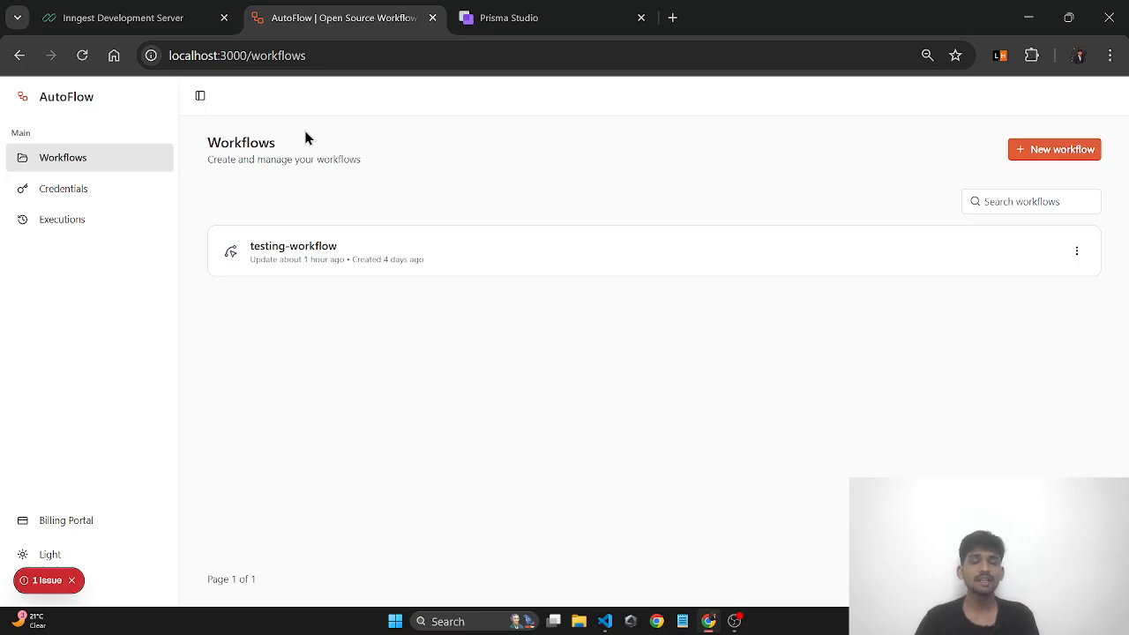
# - Dismiss the red '1 Issue' notification badge
pyautogui.click(281, 53)
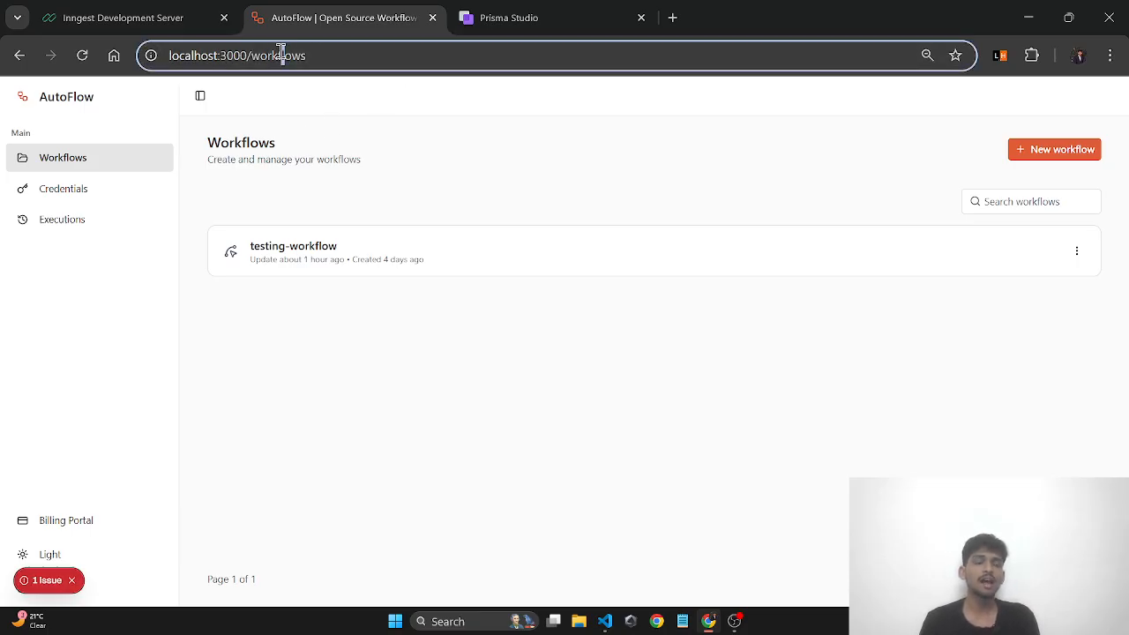
pyautogui.click(326, 389)
pyautogui.click(71, 579)
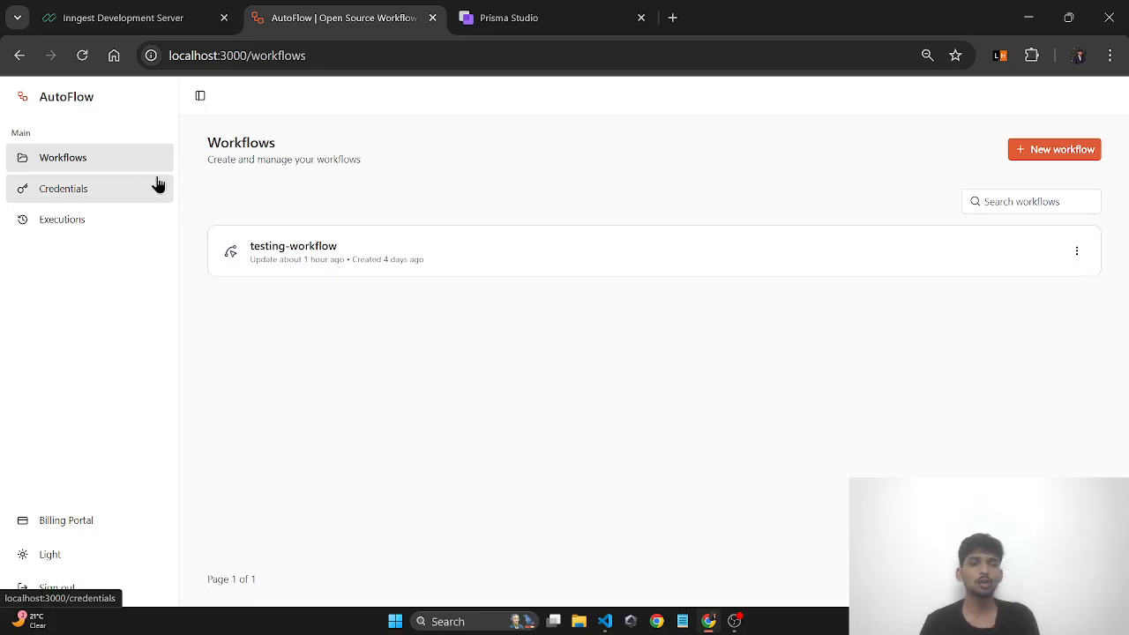
# - Toggle the sidebar between icons-only and full navigation several times, ending expanded
pyautogui.click(198, 97)
pyautogui.click(50, 99)
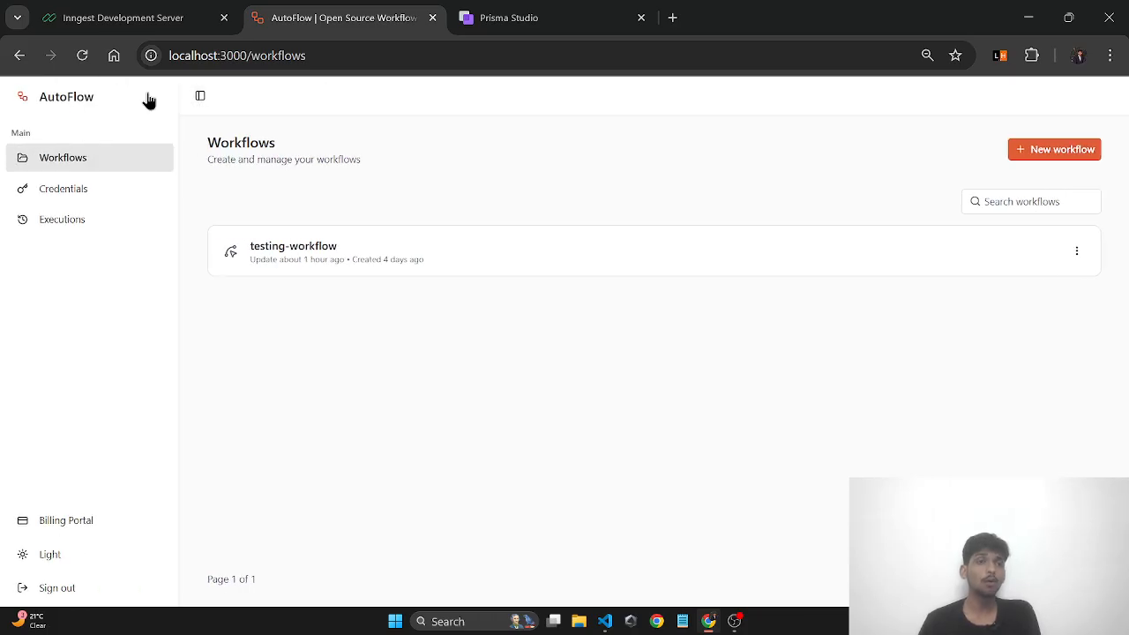
pyautogui.click(197, 99)
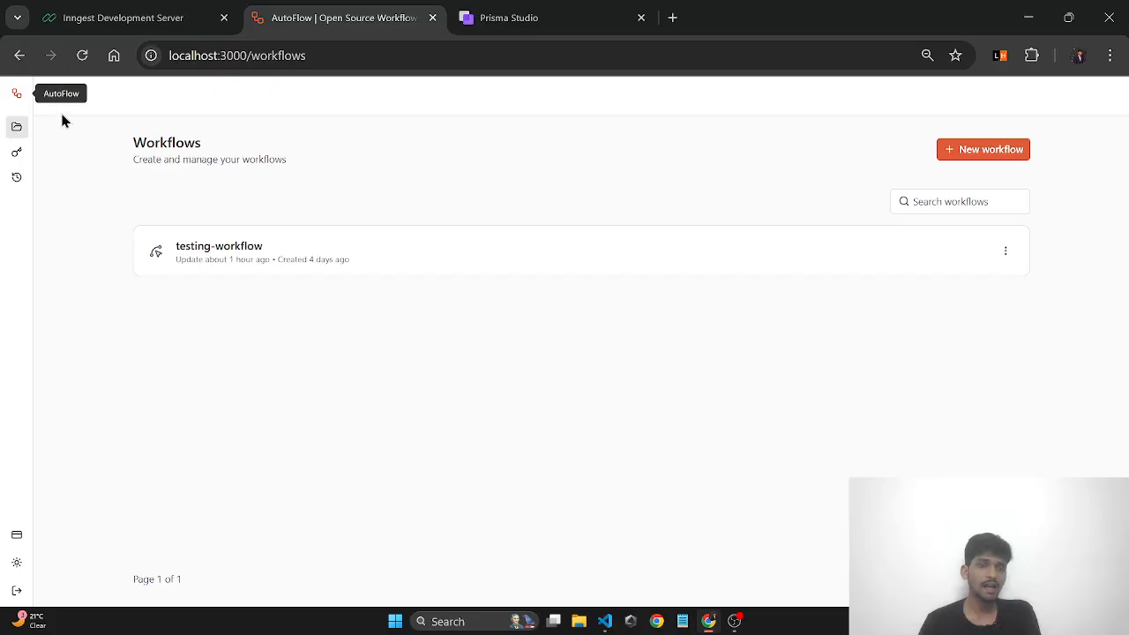
pyautogui.click(53, 99)
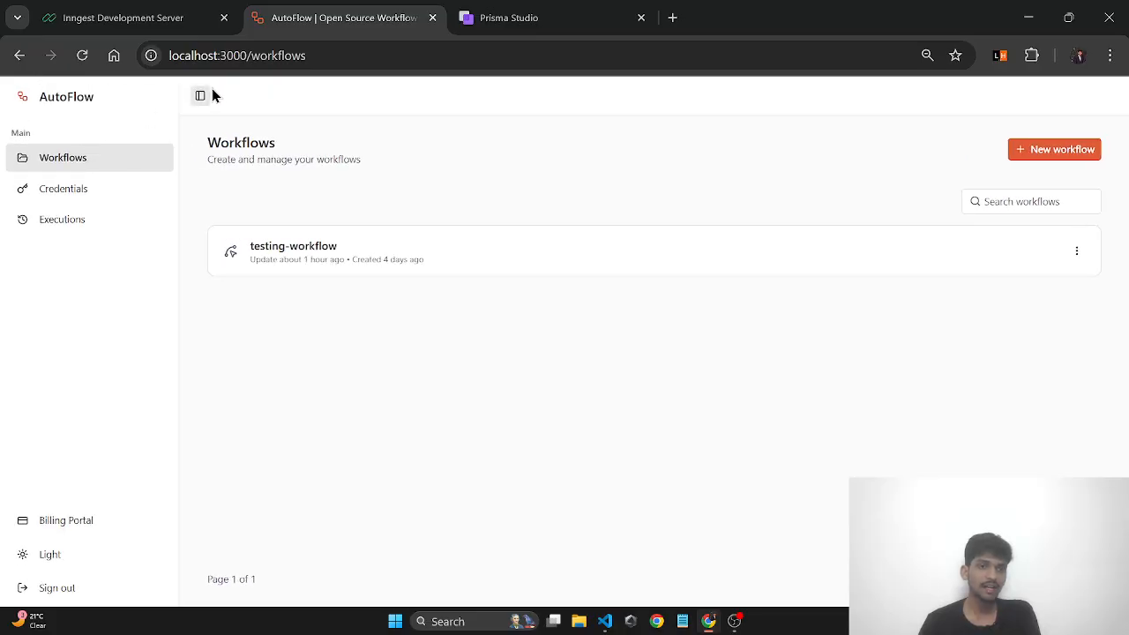
pyautogui.click(197, 99)
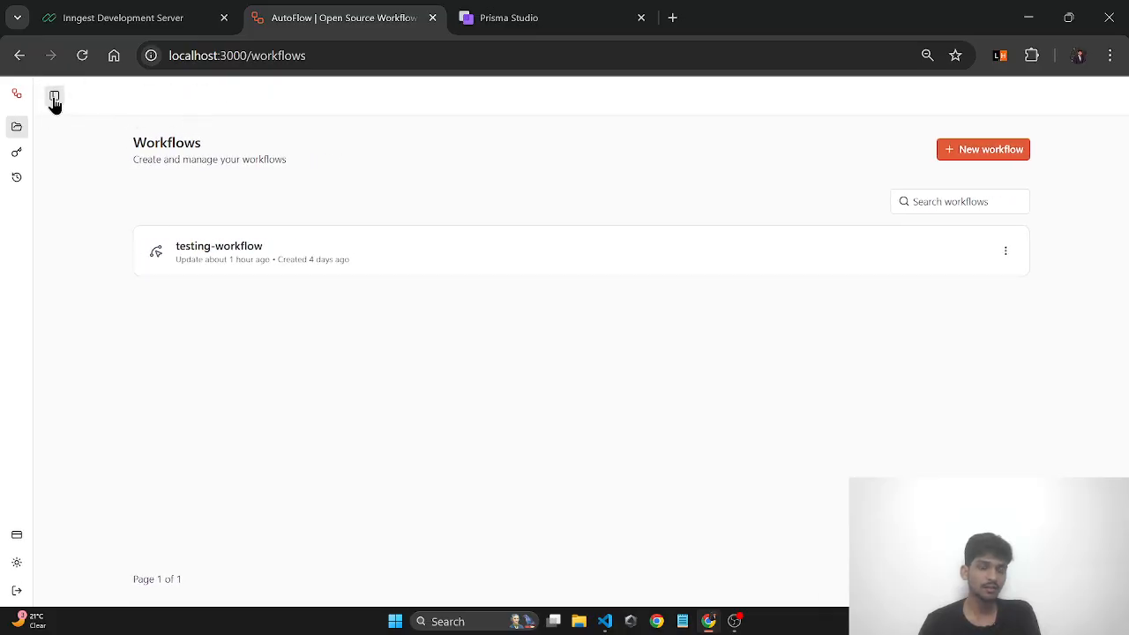
pyautogui.click(53, 99)
pyautogui.click(200, 99)
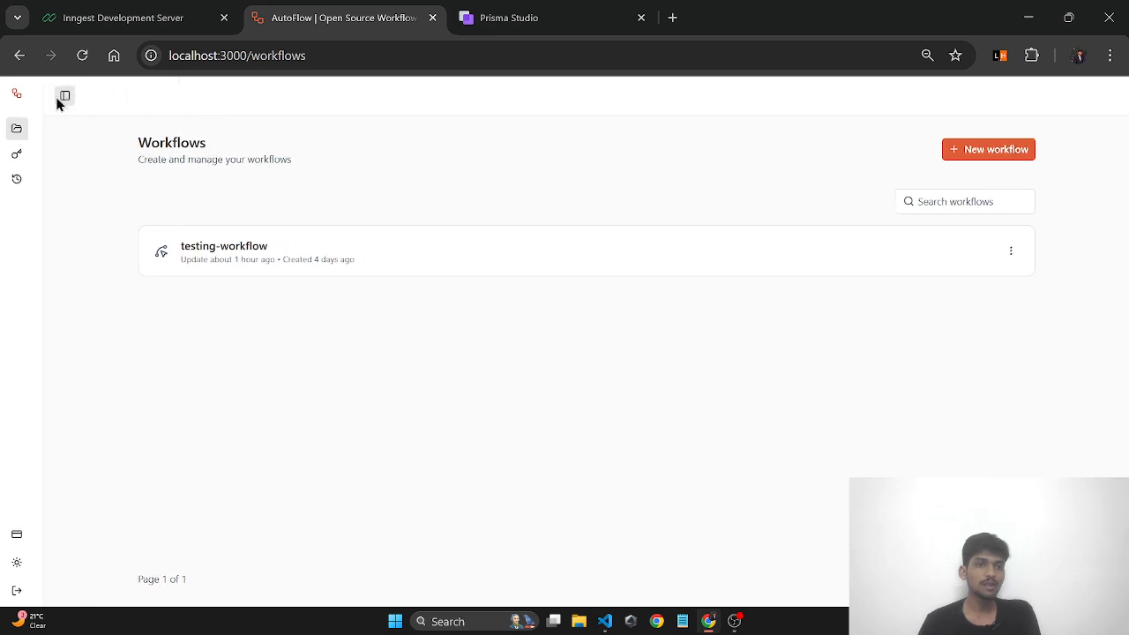
pyautogui.click(54, 97)
pyautogui.click(193, 99)
pyautogui.click(53, 97)
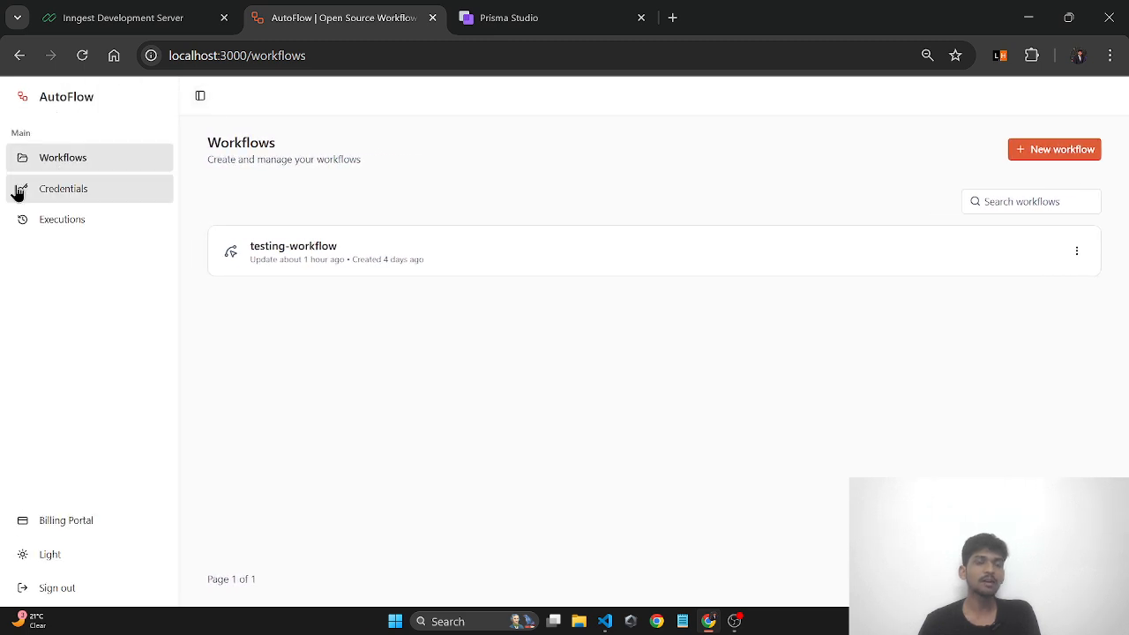
pyautogui.click(197, 99)
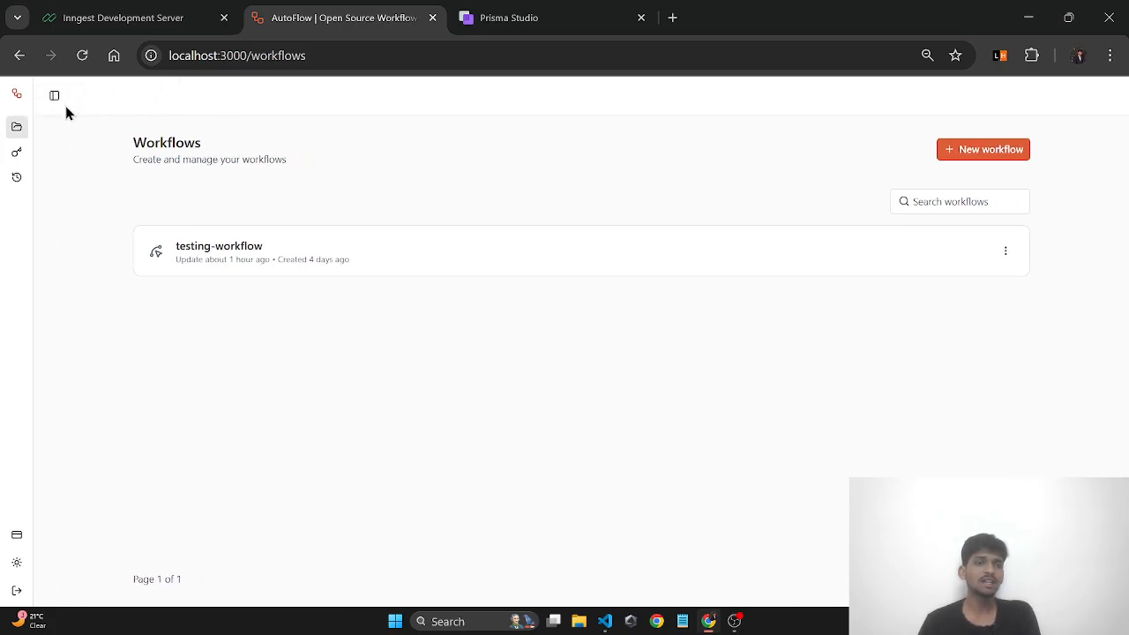
pyautogui.click(53, 97)
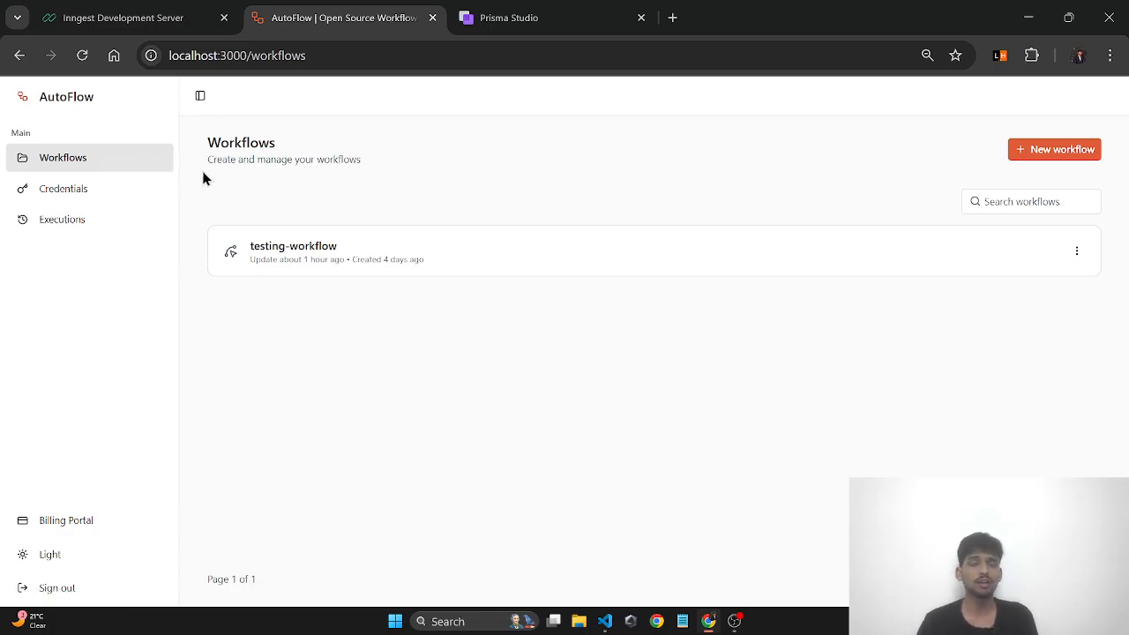
pyautogui.click(201, 97)
pyautogui.click(42, 99)
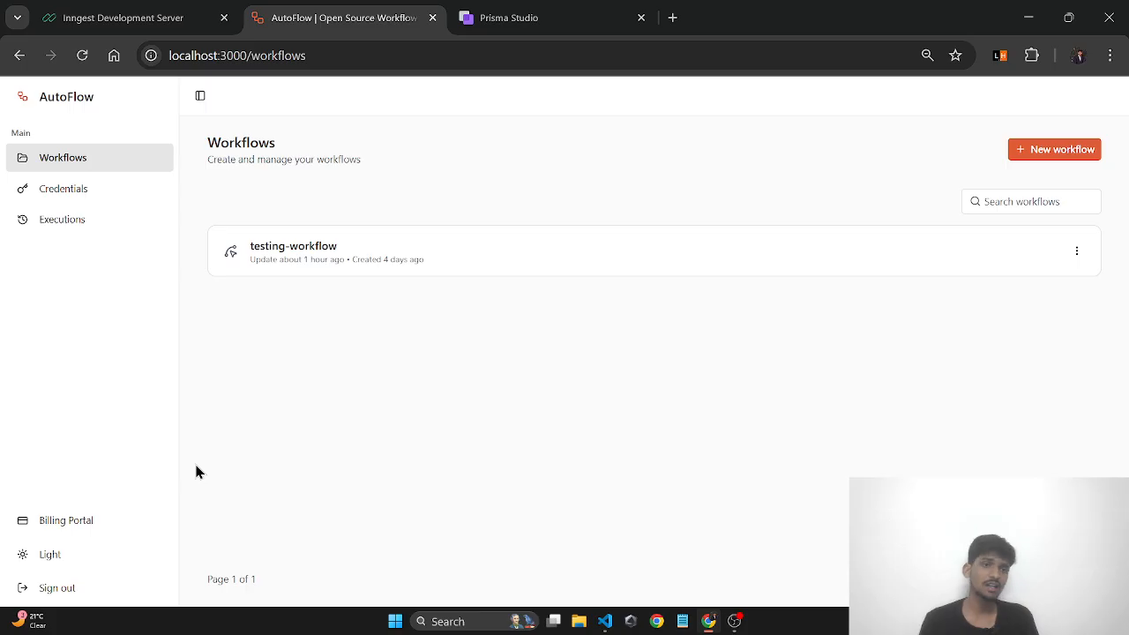
pyautogui.moveTo(3, 95); pyautogui.dragTo(91, 97)
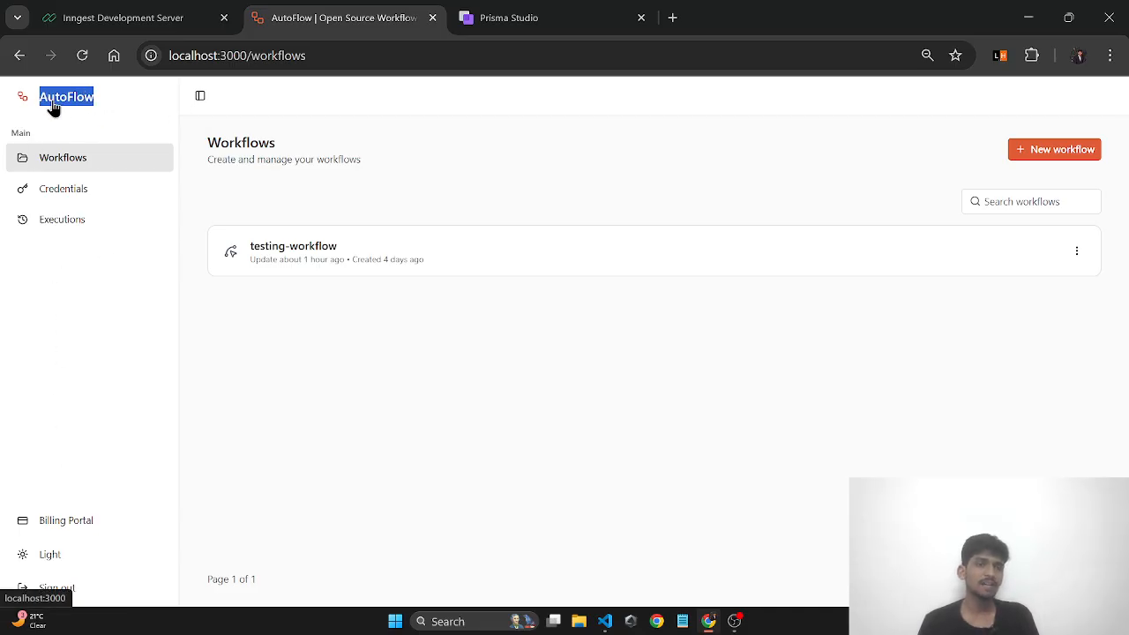
# - Visit the Credentials and Executions pages, then open the billing portal
pyautogui.click(91, 118)
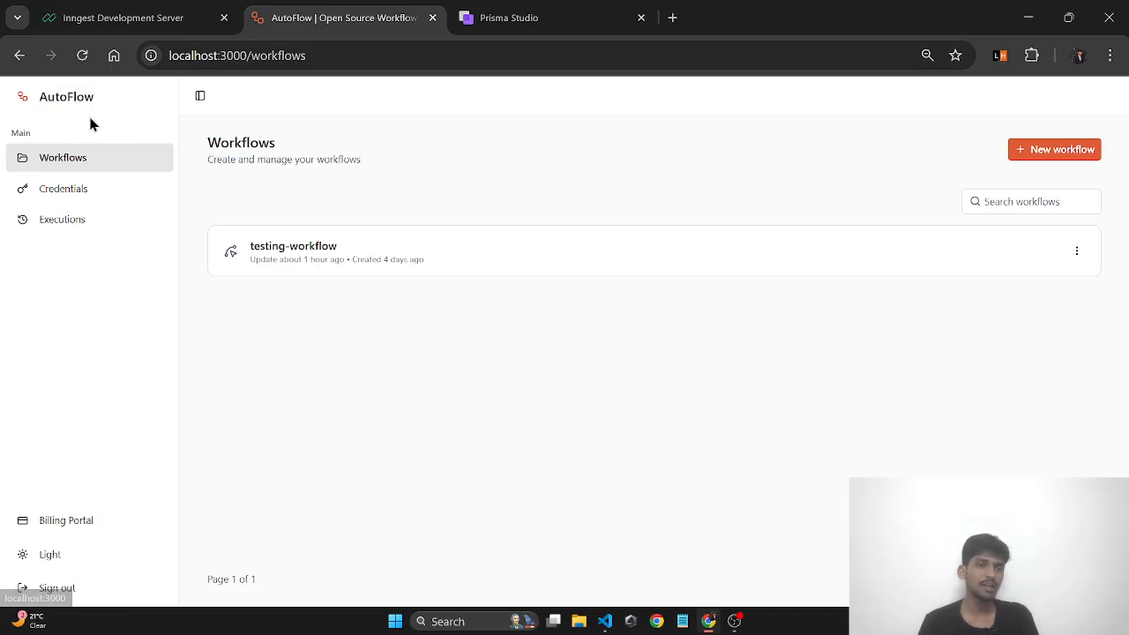
pyautogui.click(63, 192)
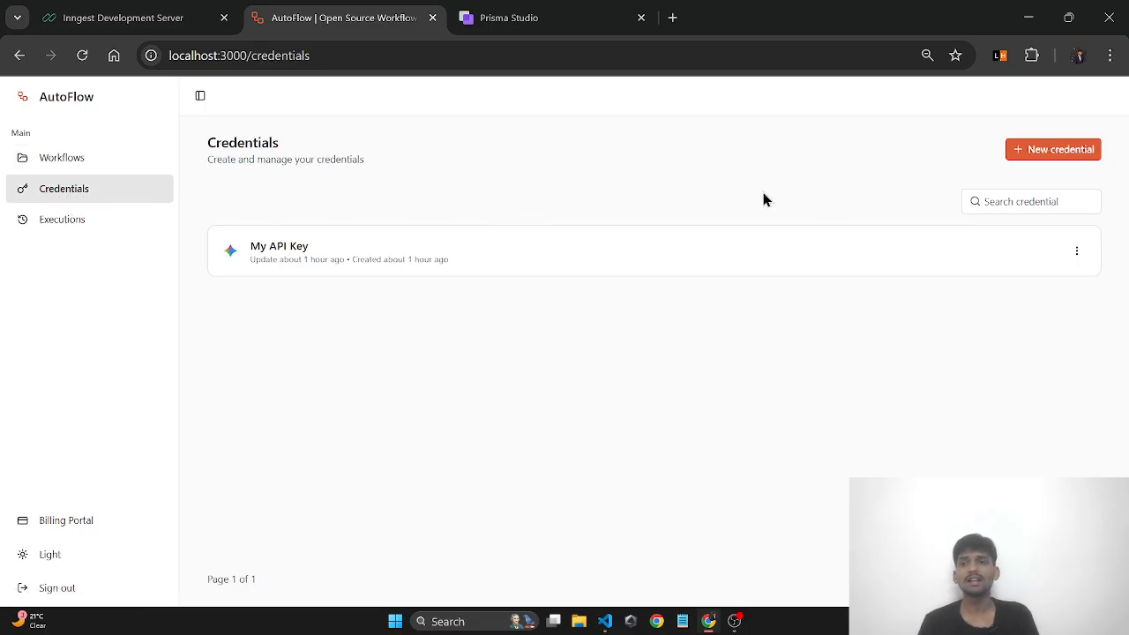
pyautogui.click(79, 214)
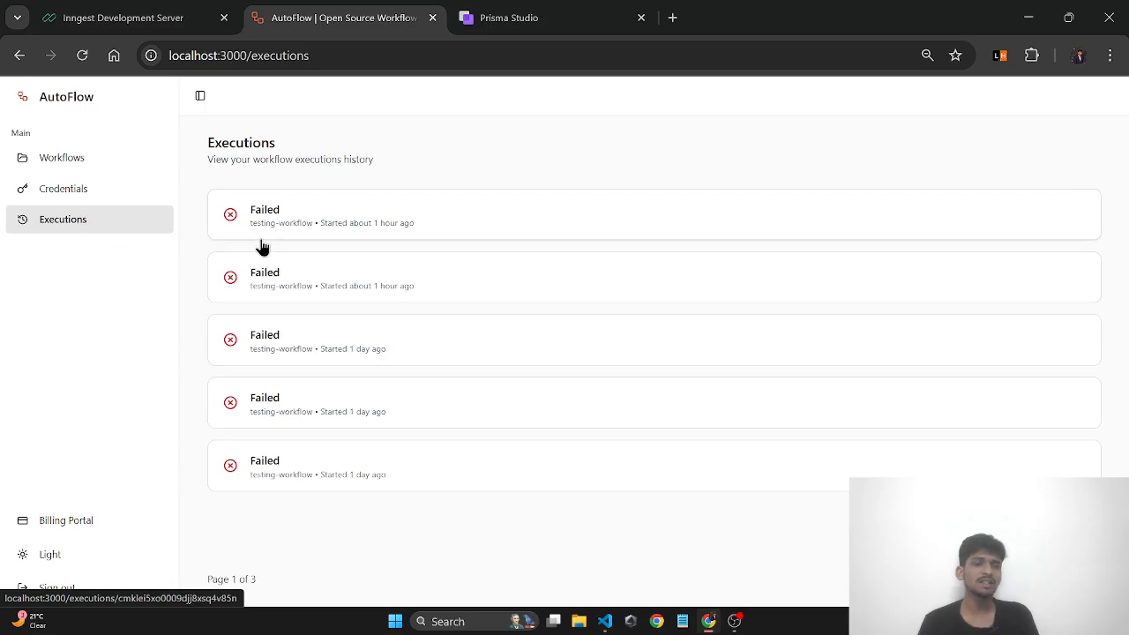
pyautogui.click(87, 529)
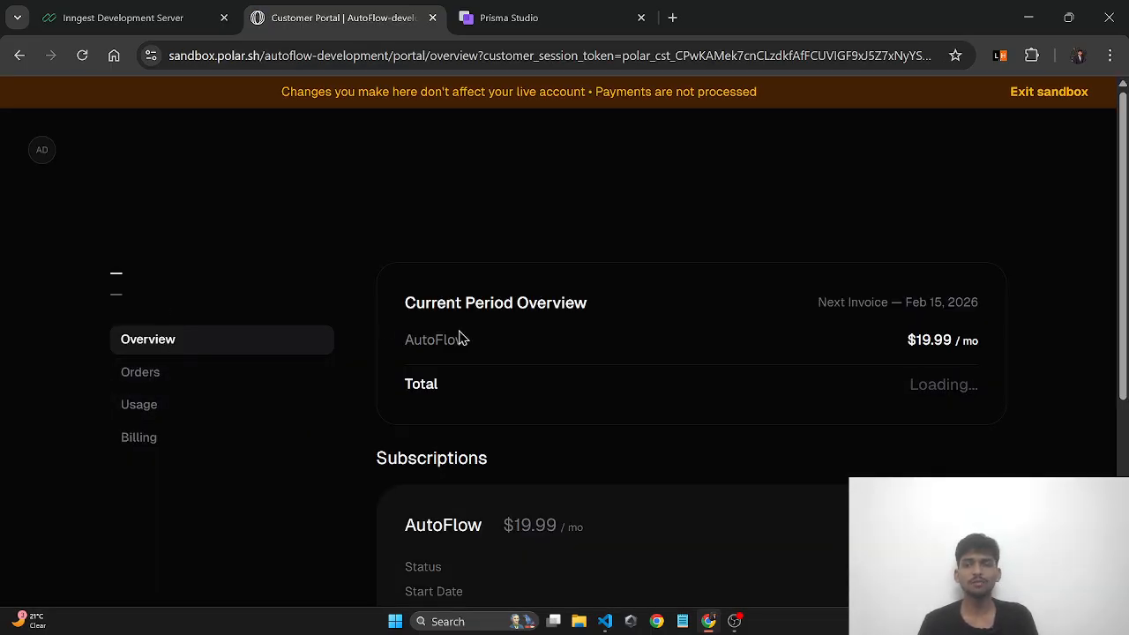
pyautogui.scroll(-4, 445, 352)
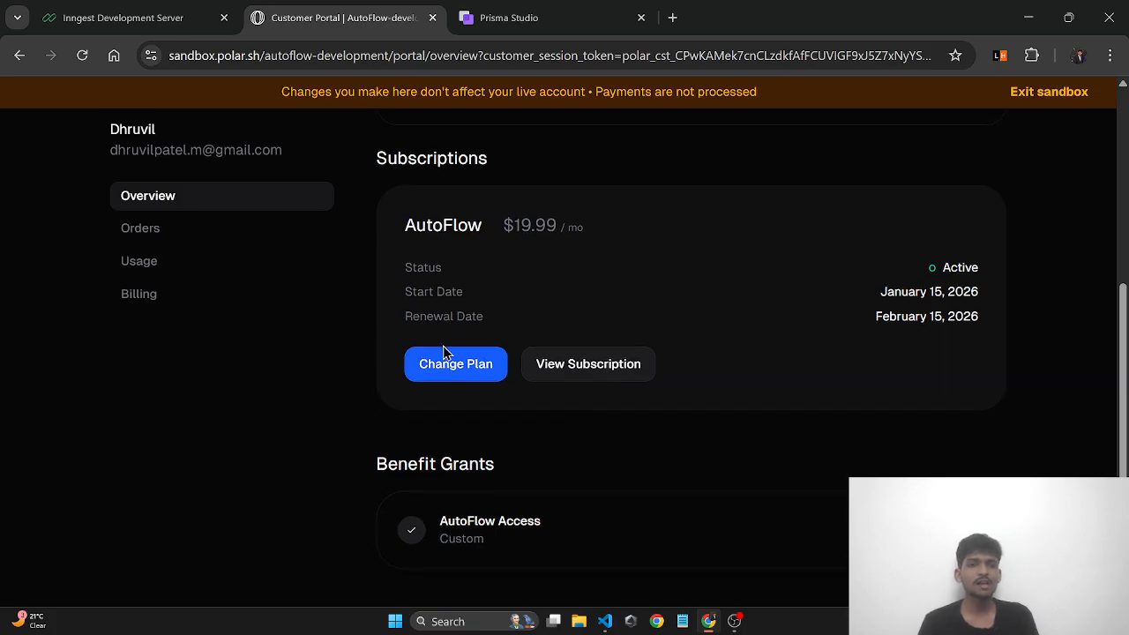
pyautogui.scroll(-1, 446, 351)
pyautogui.scroll(4, 445, 351)
pyautogui.scroll(-4, 446, 351)
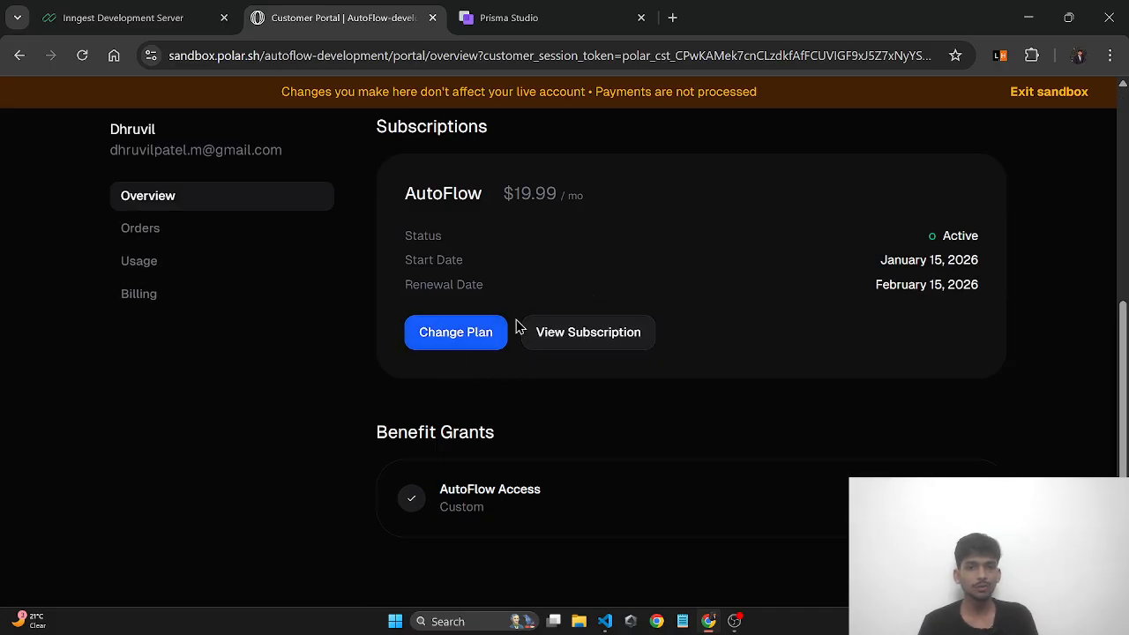
pyautogui.scroll(4, 466, 351)
pyautogui.scroll(-3, 470, 351)
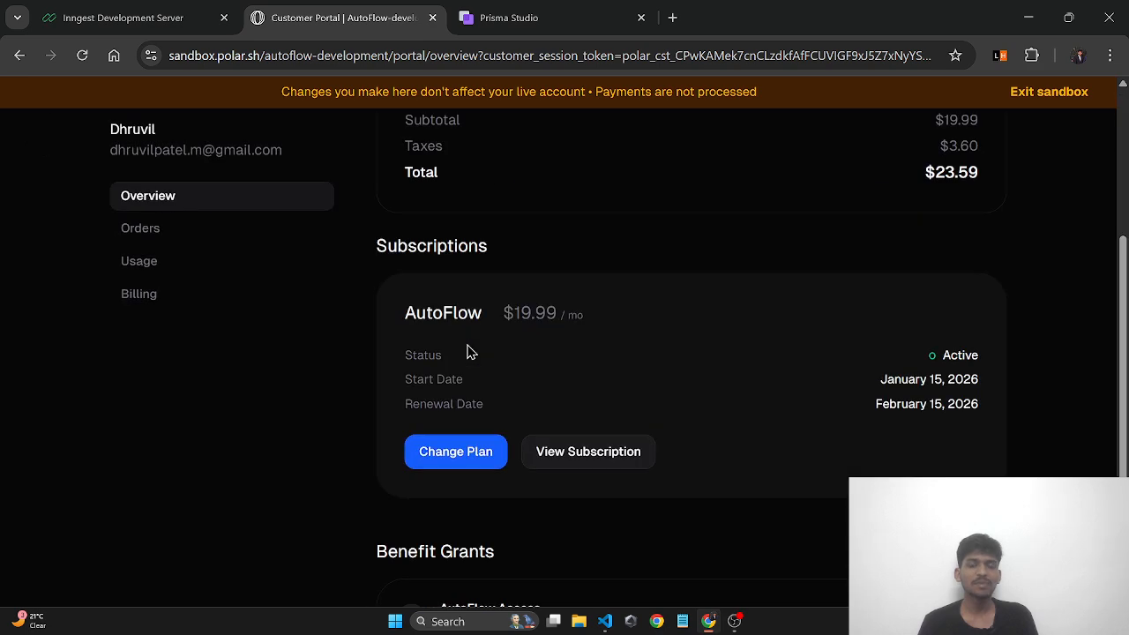
pyautogui.scroll(-1, 470, 351)
pyautogui.scroll(2, 436, 190)
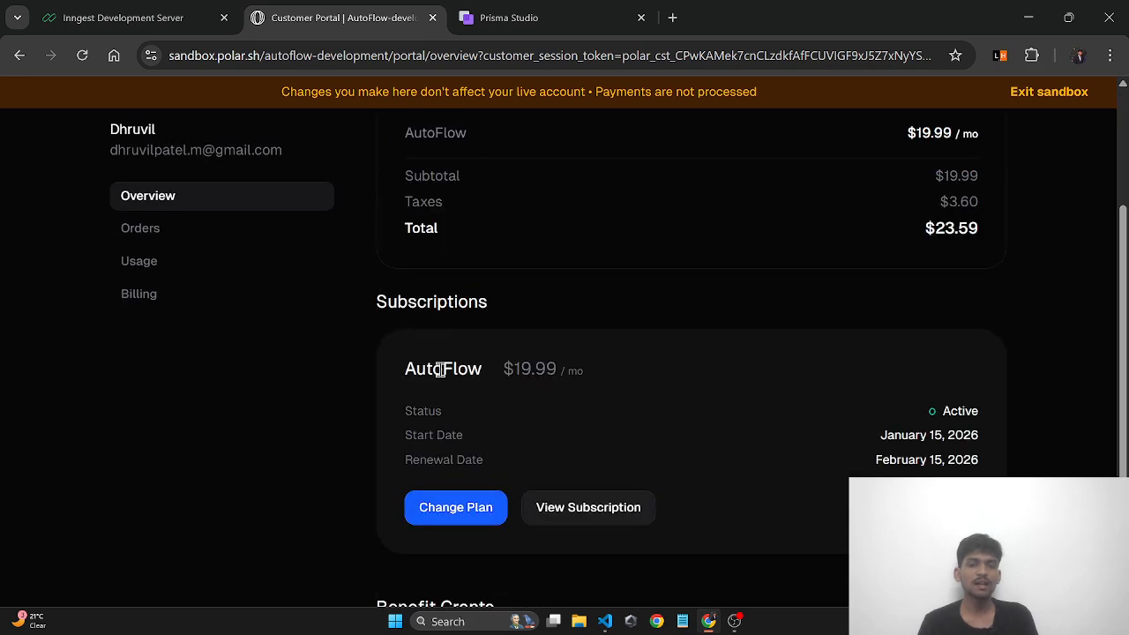
pyautogui.scroll(-2, 498, 472)
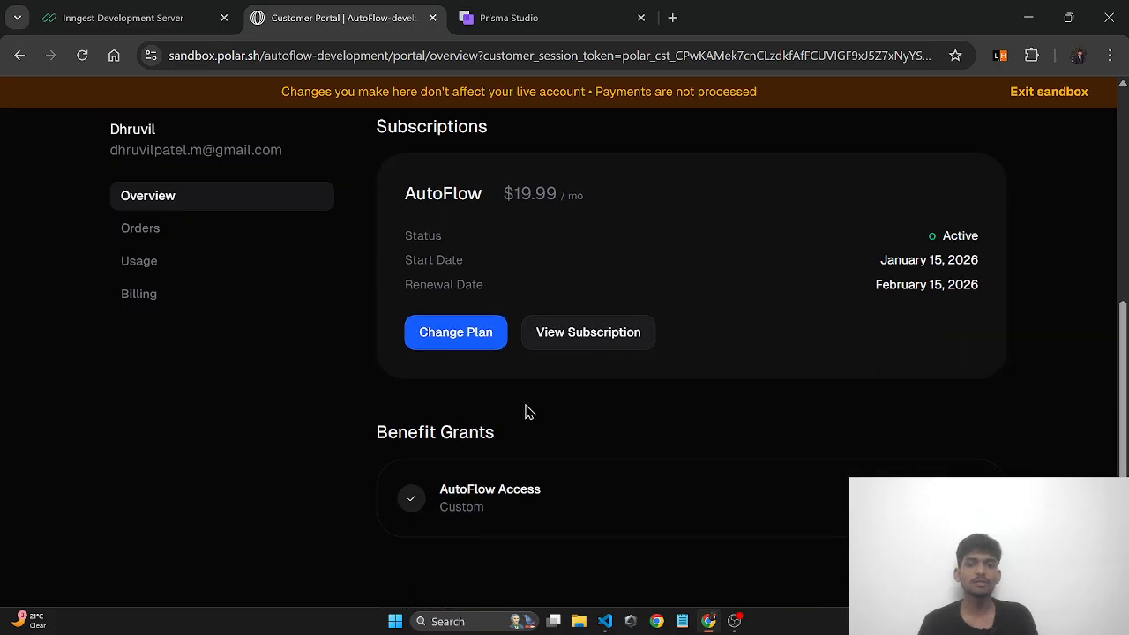
pyautogui.click(580, 339)
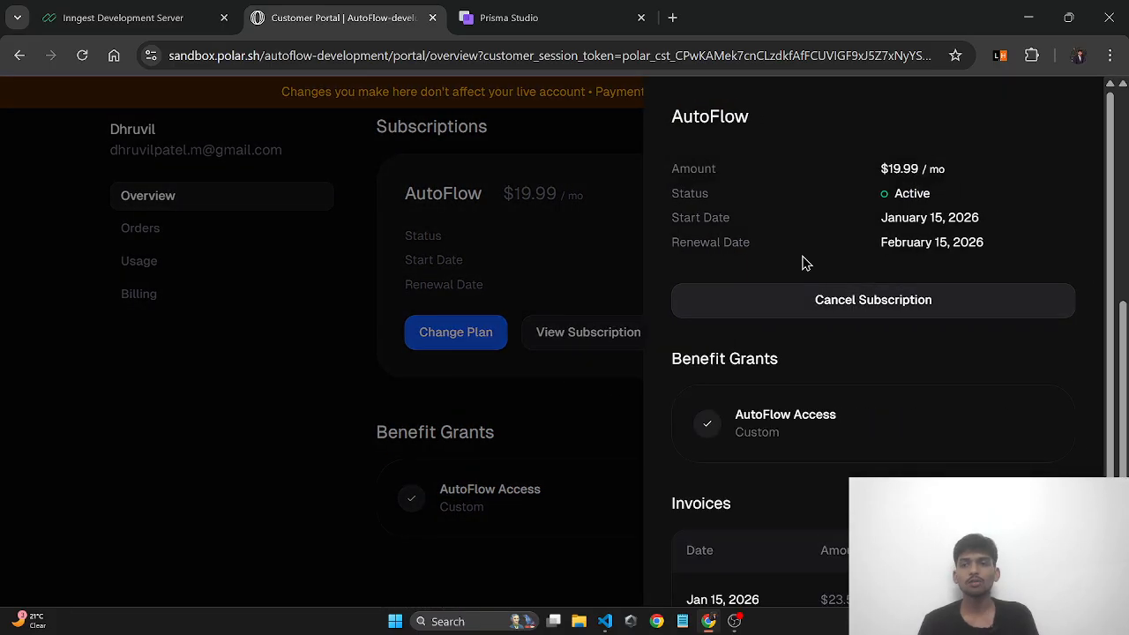
pyautogui.moveTo(889, 201); pyautogui.dragTo(935, 194)
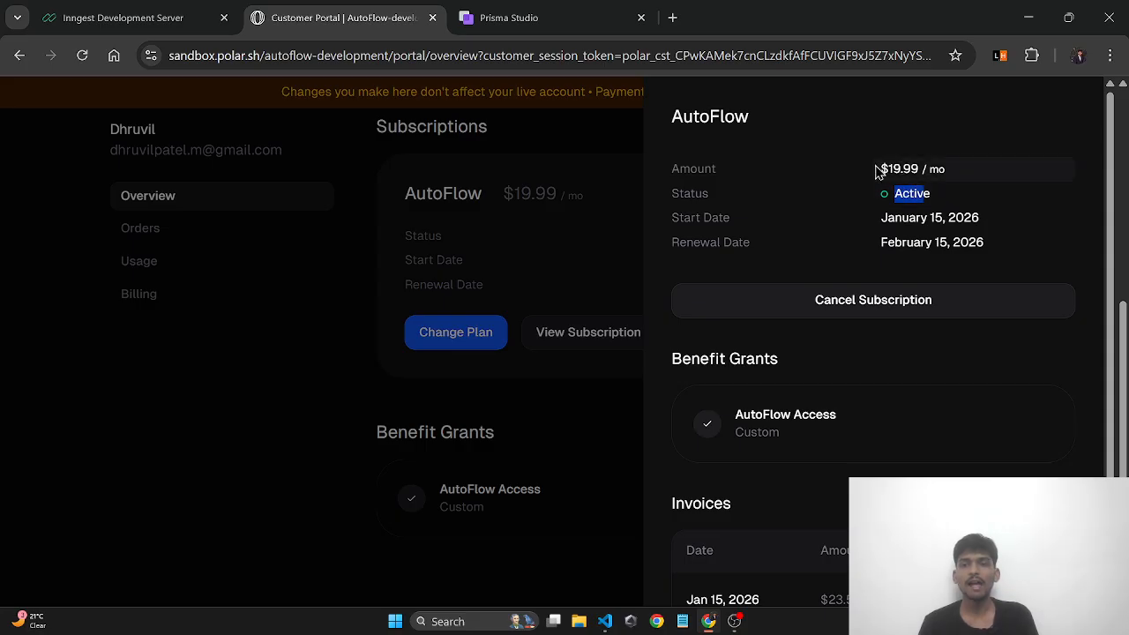
pyautogui.moveTo(881, 170); pyautogui.dragTo(919, 169)
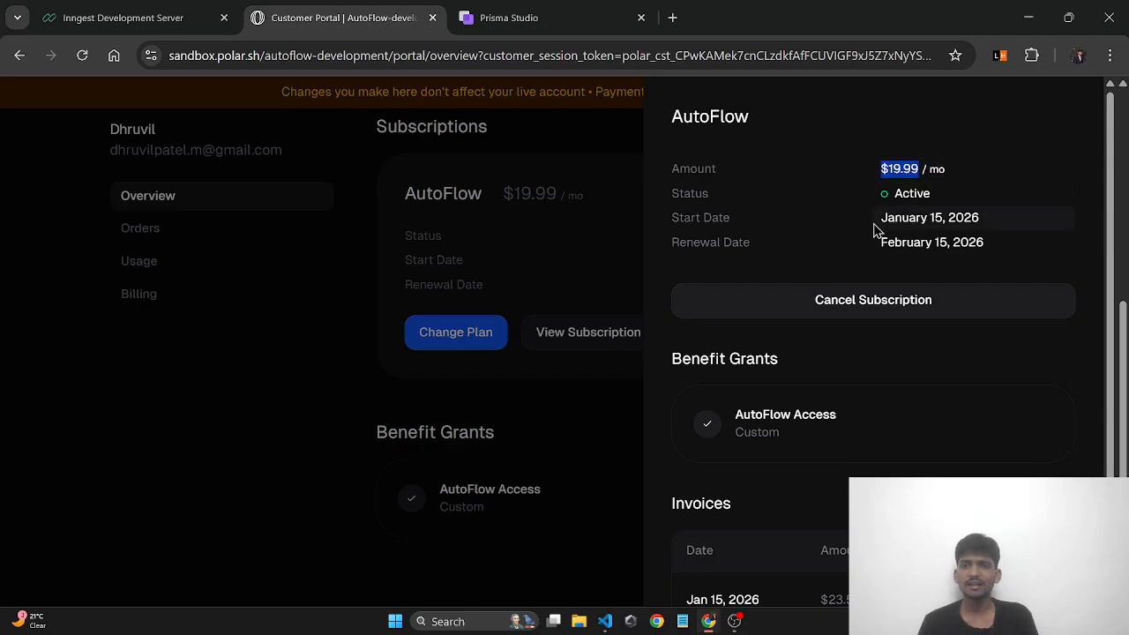
pyautogui.click(988, 222)
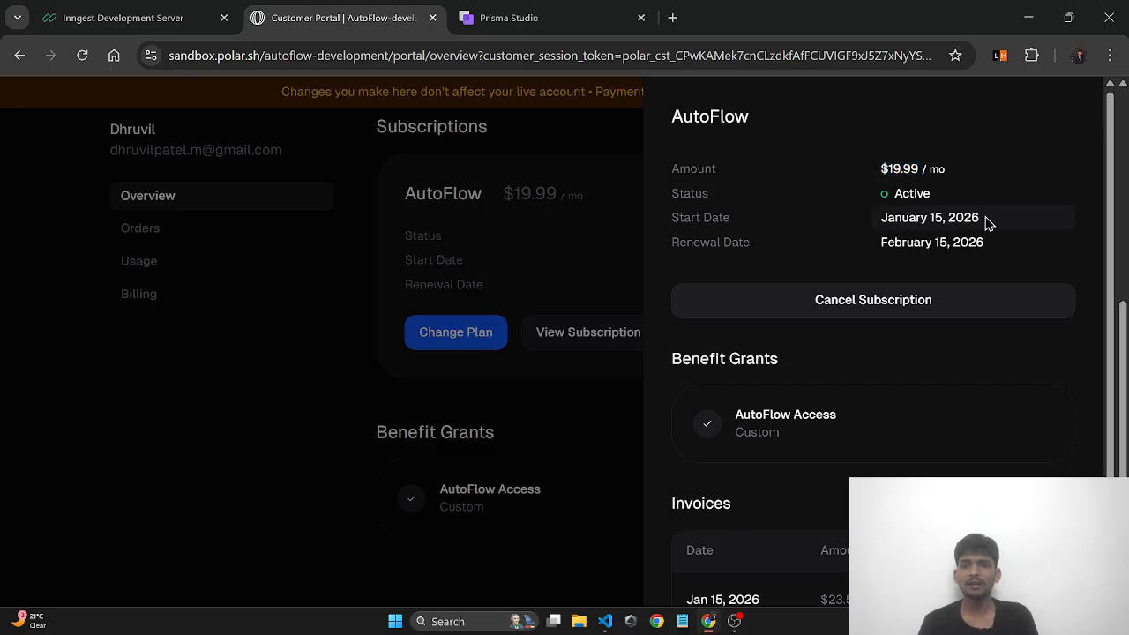
pyautogui.moveTo(988, 222); pyautogui.dragTo(867, 219)
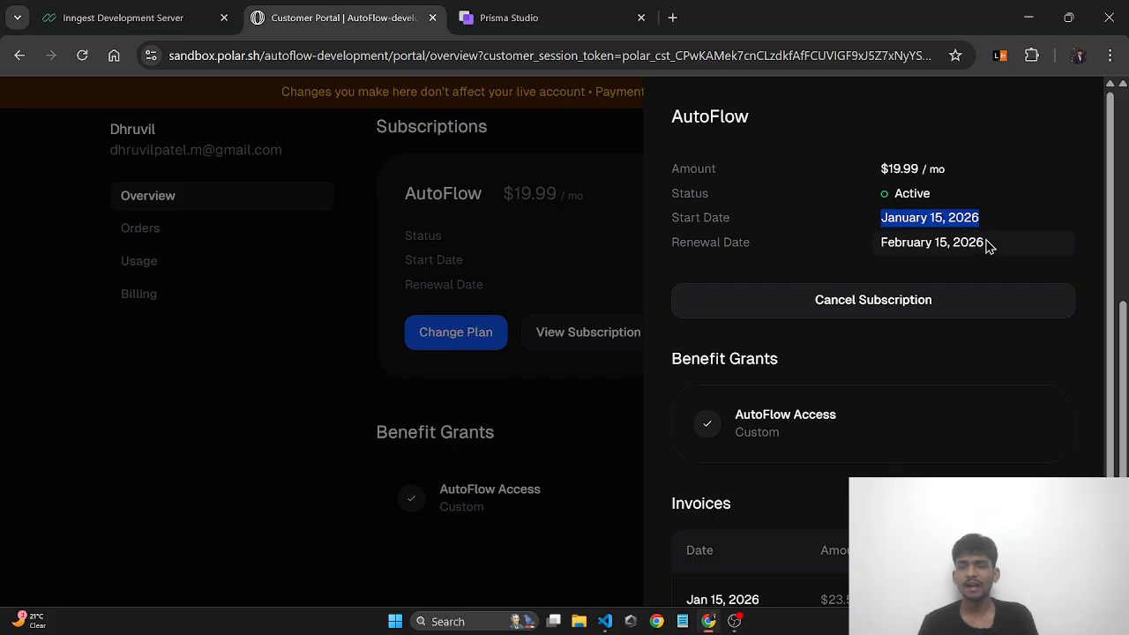
pyautogui.moveTo(996, 245); pyautogui.dragTo(880, 244)
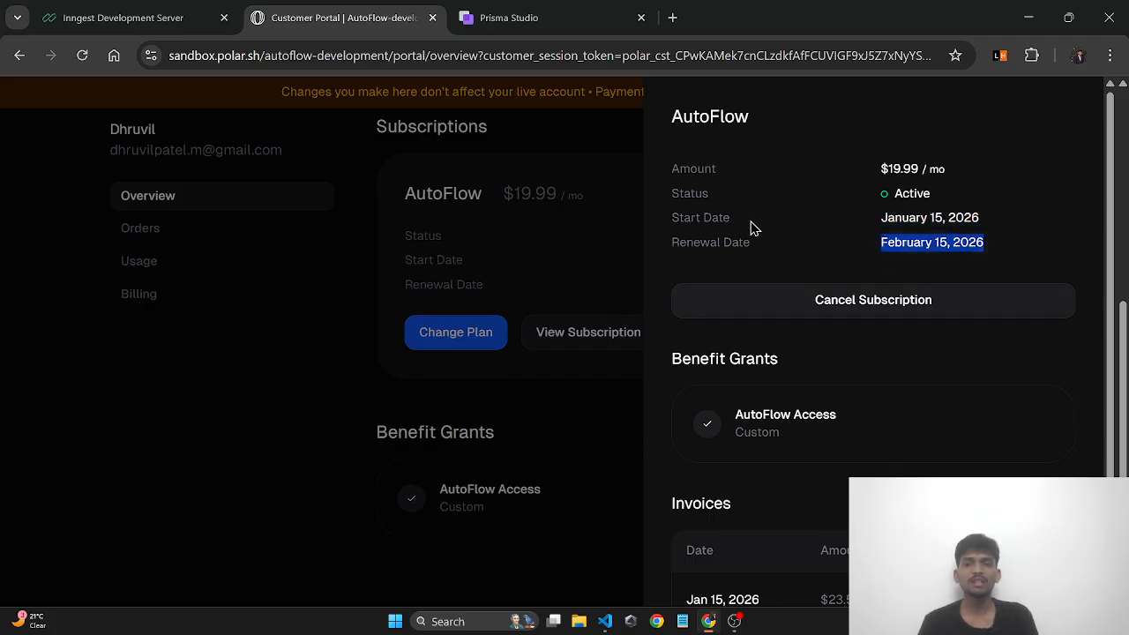
pyautogui.click(577, 228)
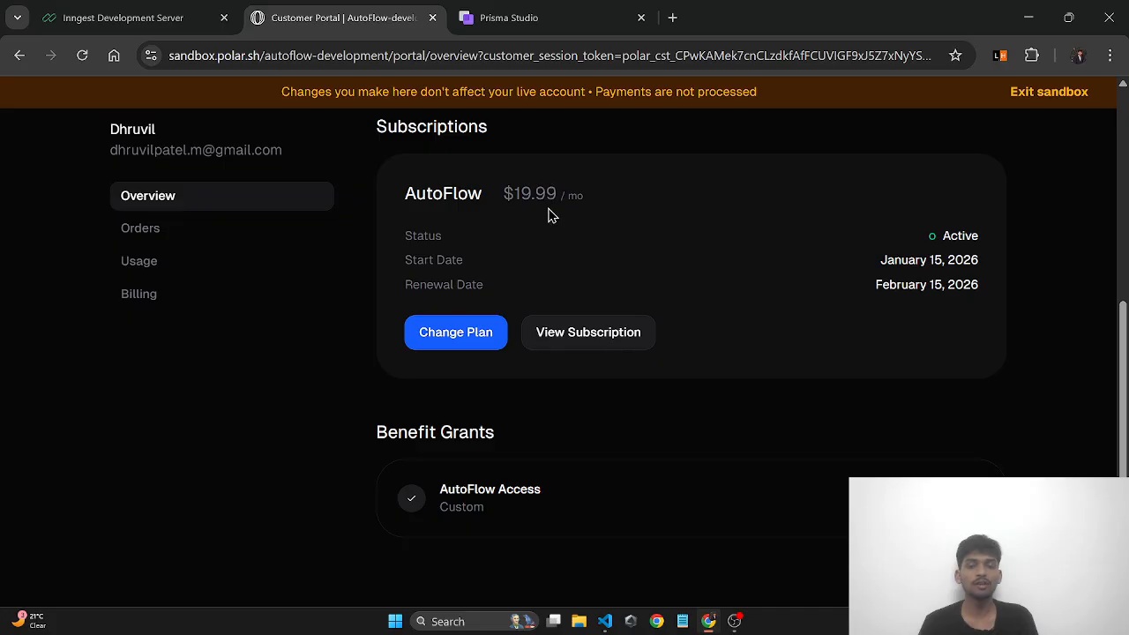
pyautogui.click(185, 17)
# - Return from the Inngest tab to AutoFlow and dismiss the issue notification
pyautogui.click(323, 17)
pyautogui.click(21, 55)
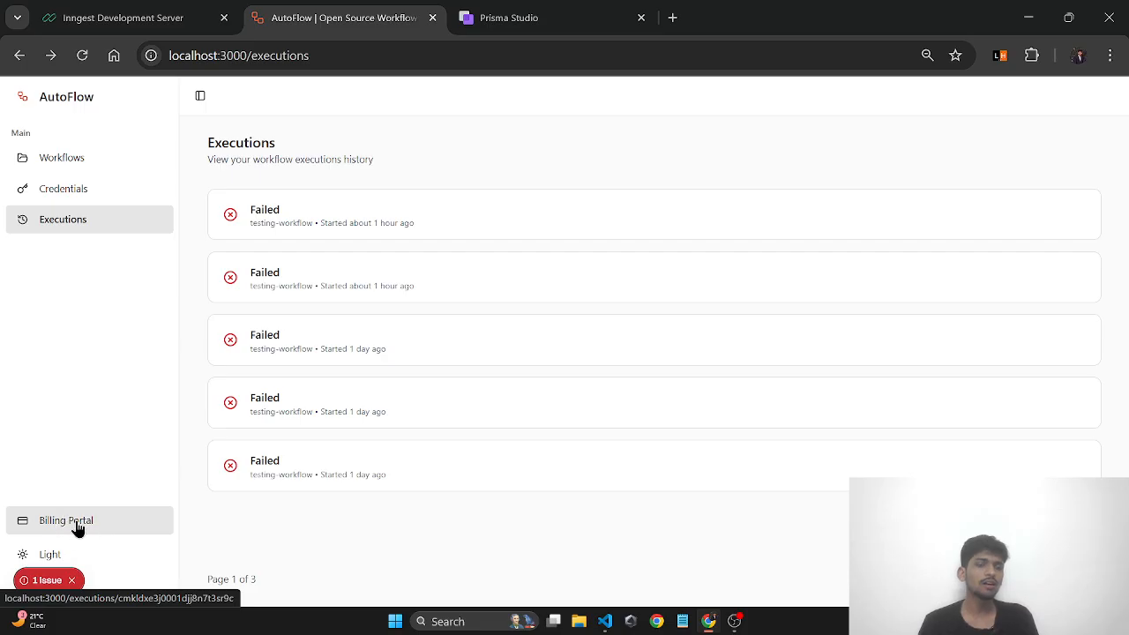
pyautogui.click(72, 581)
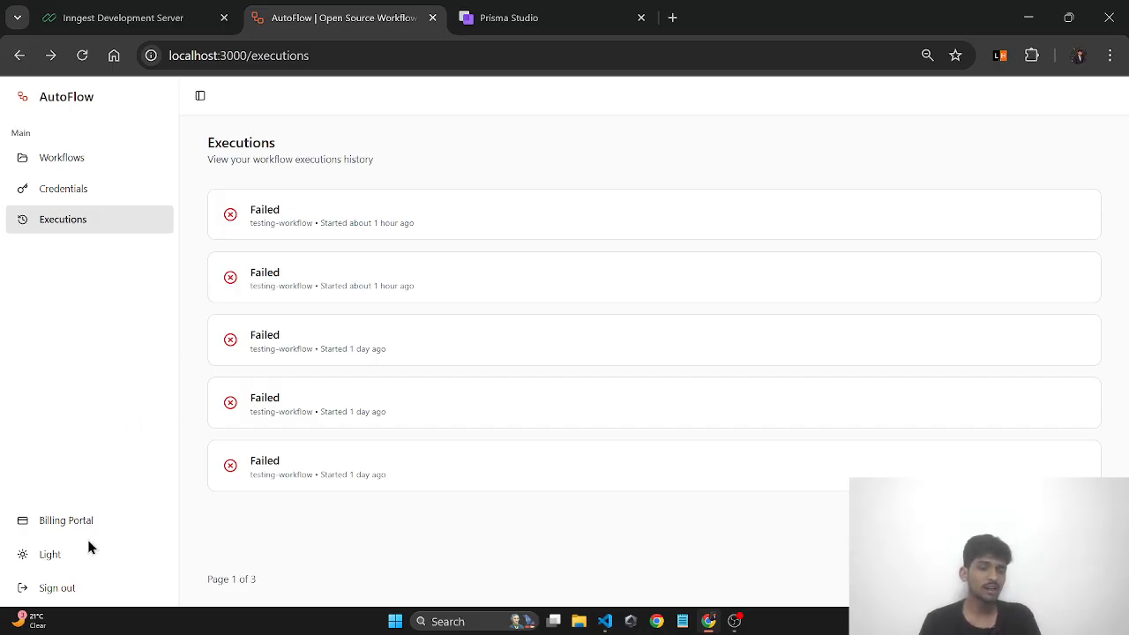
# - Toggle the theme between dark and light, ending light, and open Workflows
pyautogui.click(50, 563)
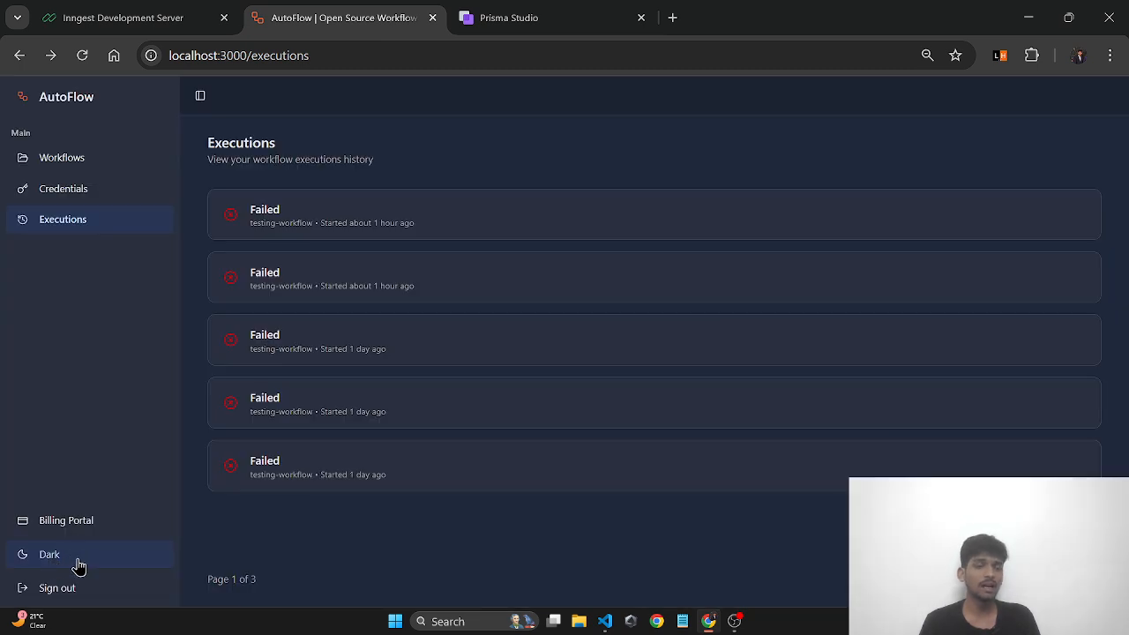
pyautogui.click(78, 566)
pyautogui.click(77, 566)
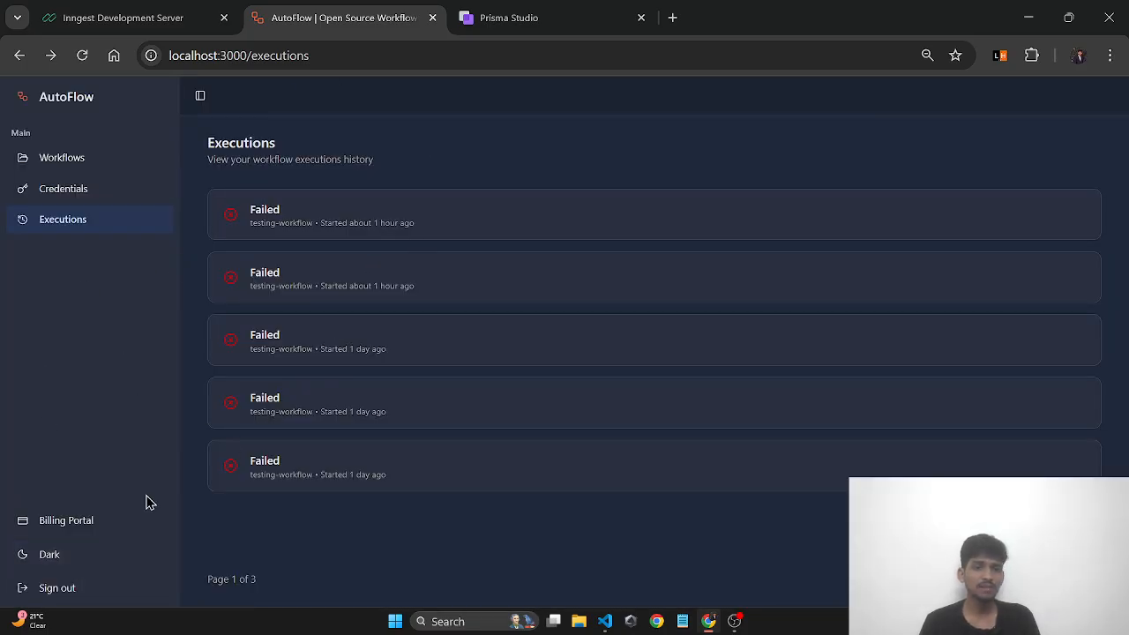
pyautogui.click(138, 561)
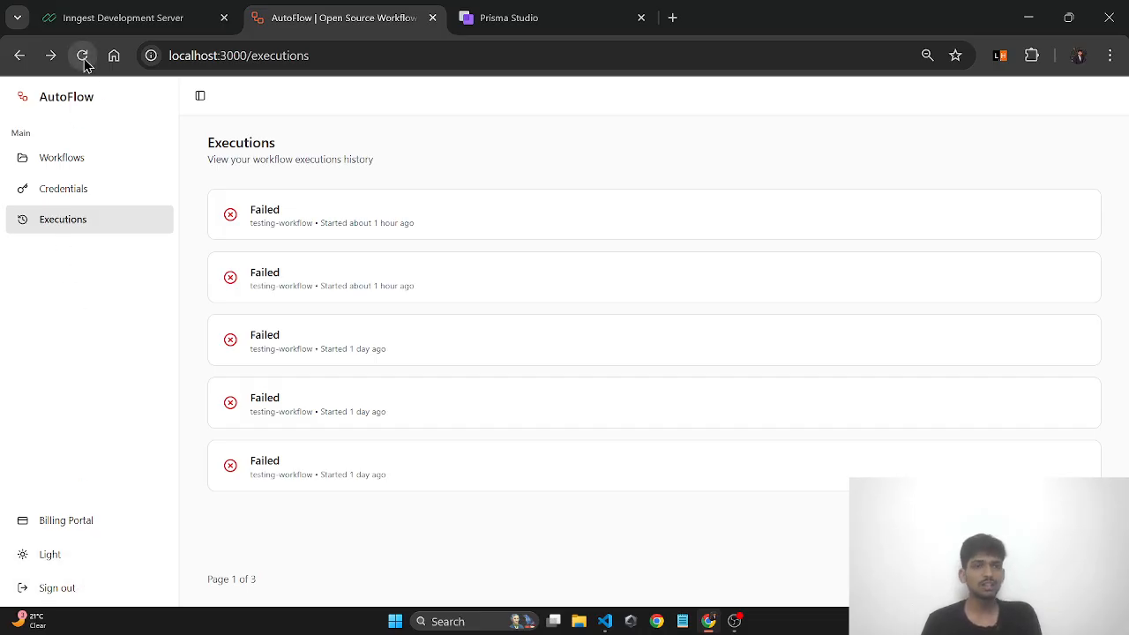
pyautogui.click(128, 172)
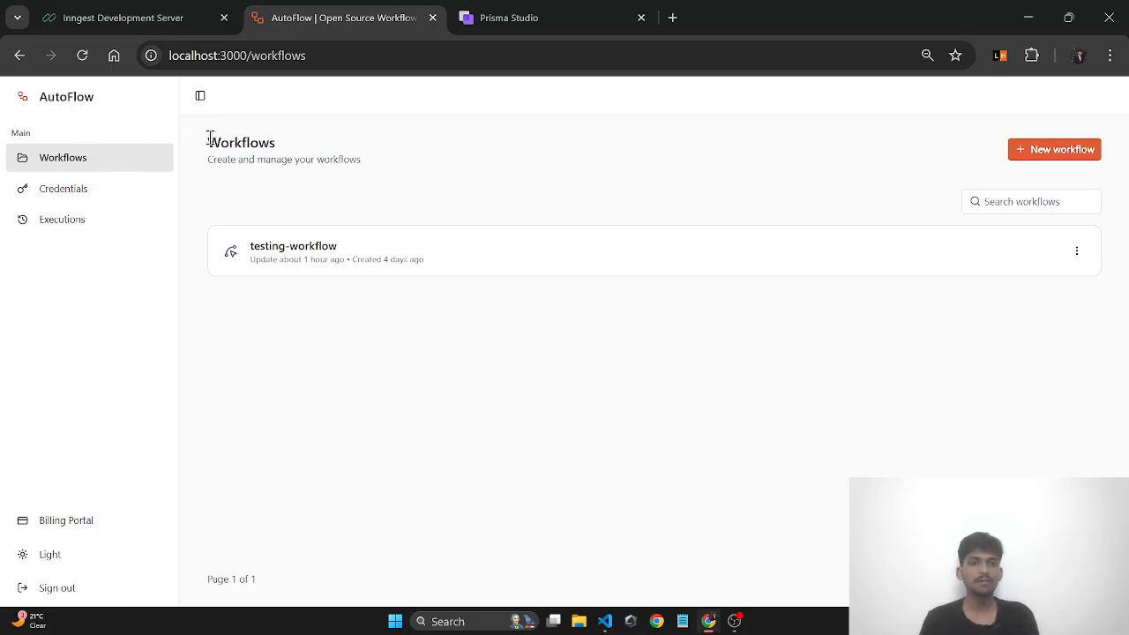
# - Search workflows for 'jhg', then 'testing', and clear the search box
pyautogui.moveTo(210, 139); pyautogui.dragTo(361, 160)
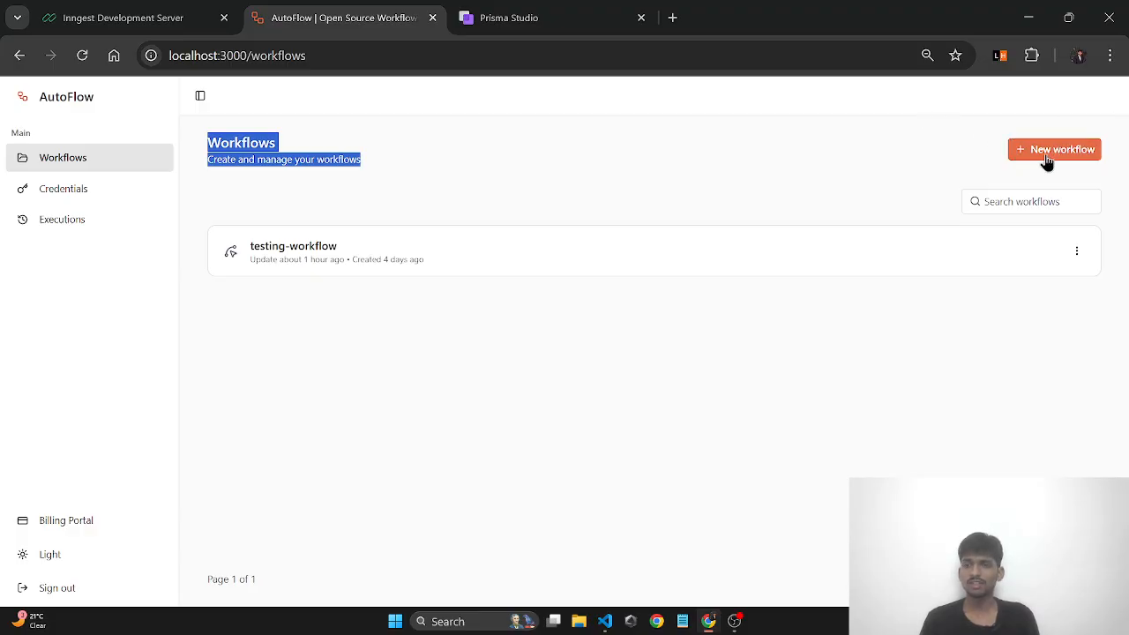
pyautogui.click(1023, 202)
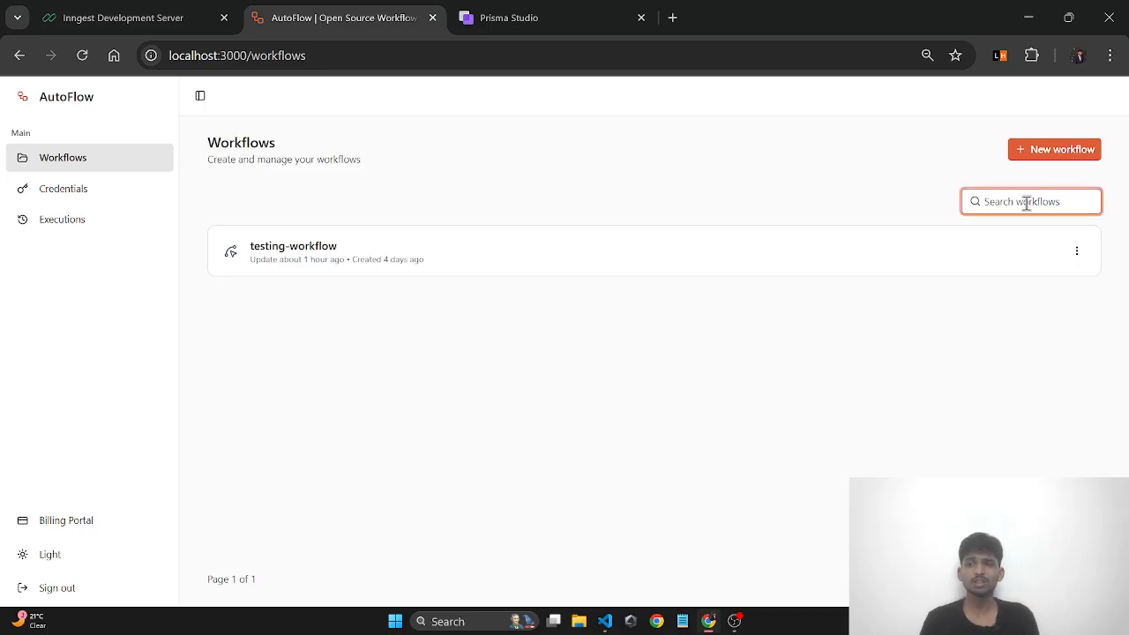
pyautogui.write('jhg')
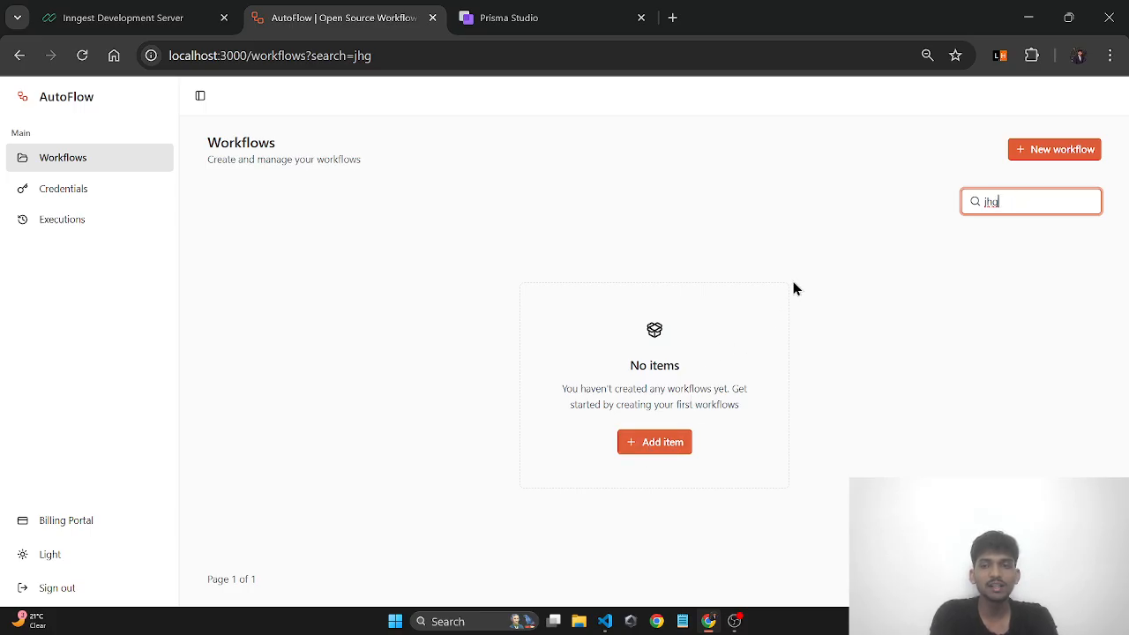
pyautogui.press('BackSpace')
pyautogui.press('BackSpace')
pyautogui.press('BackSpace')
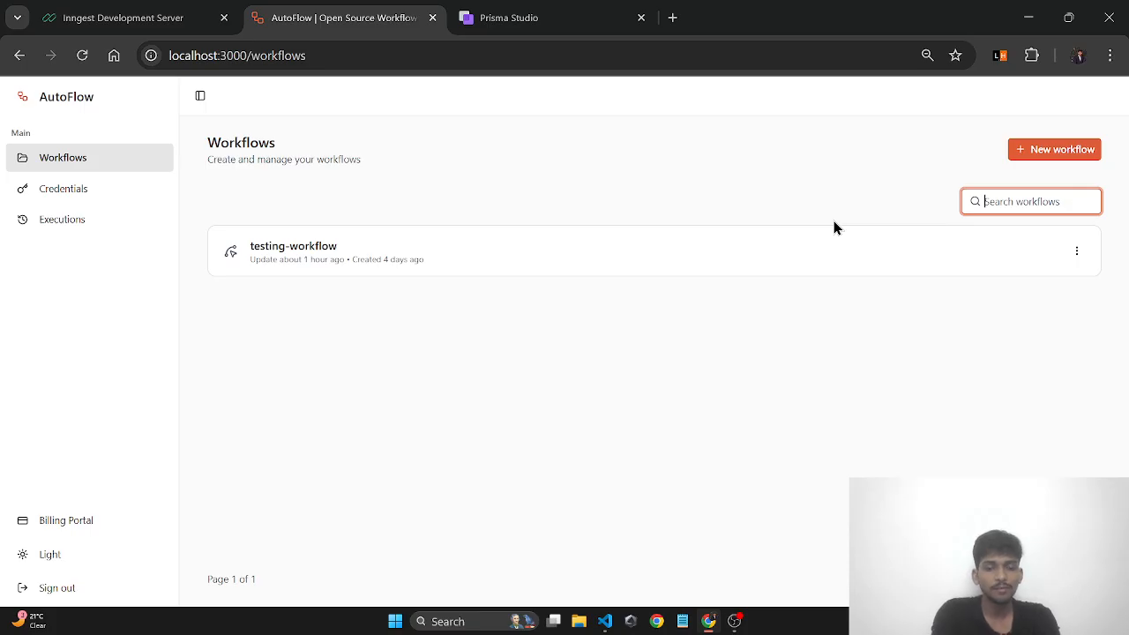
pyautogui.write('testing')
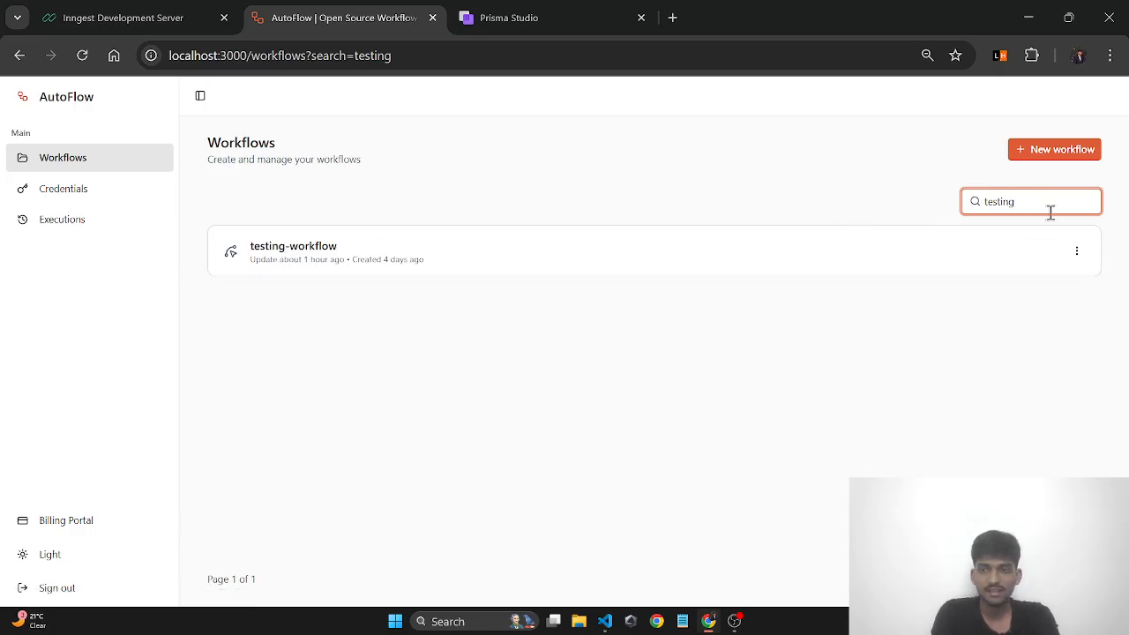
pyautogui.moveTo(1042, 195); pyautogui.dragTo(953, 200)
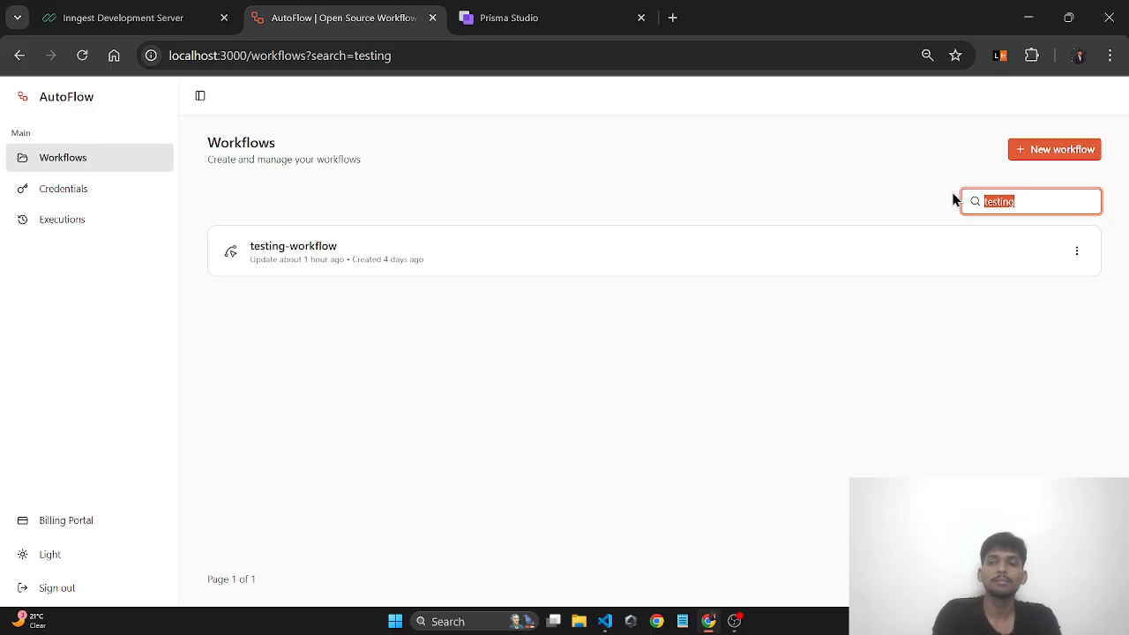
pyautogui.press('BackSpace')
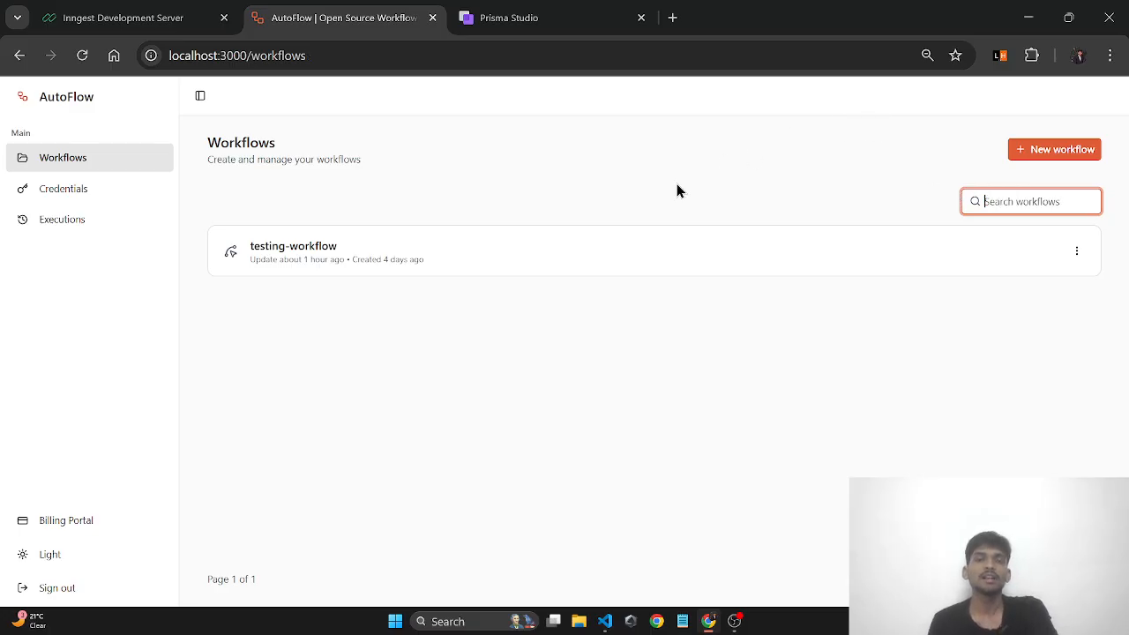
pyautogui.click(826, 202)
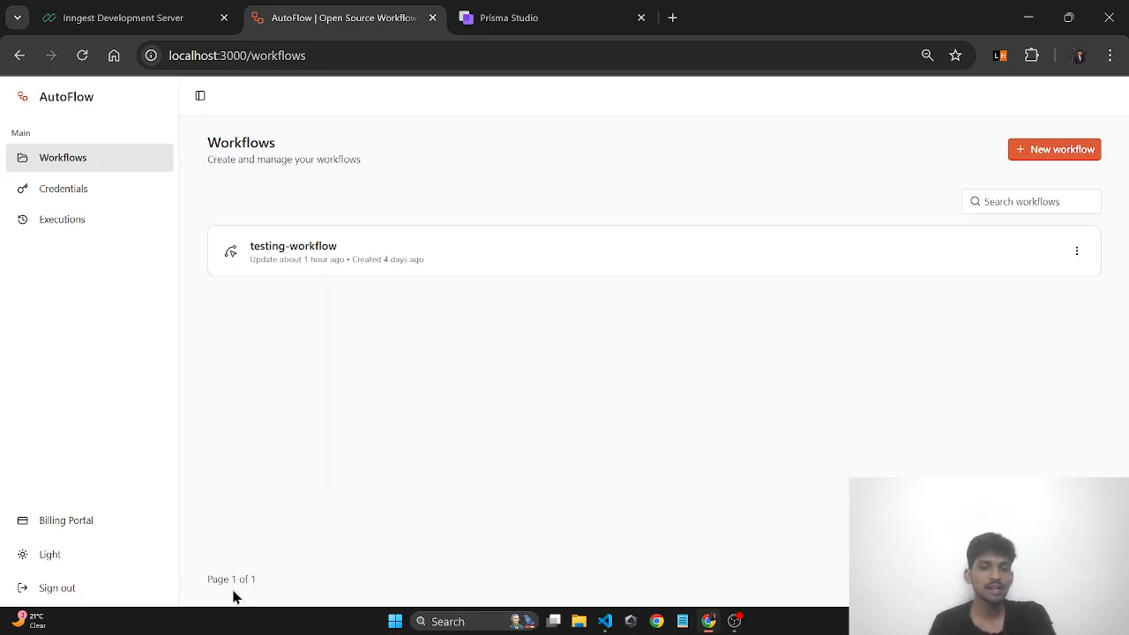
pyautogui.moveTo(206, 575); pyautogui.dragTo(260, 599)
pyautogui.click(343, 486)
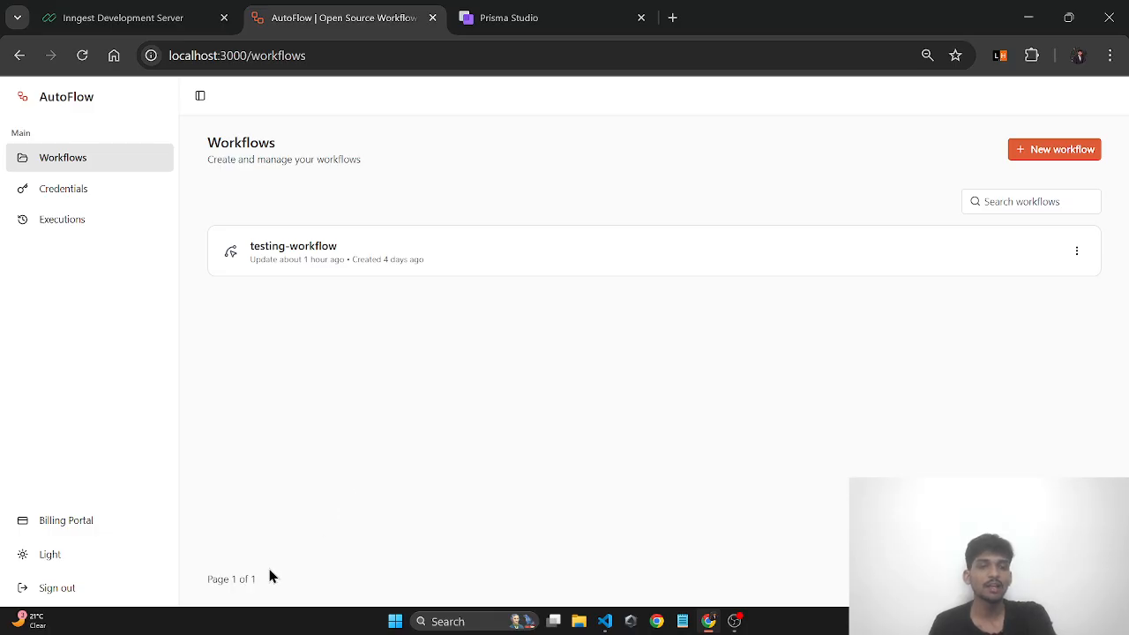
pyautogui.moveTo(208, 584); pyautogui.dragTo(259, 595)
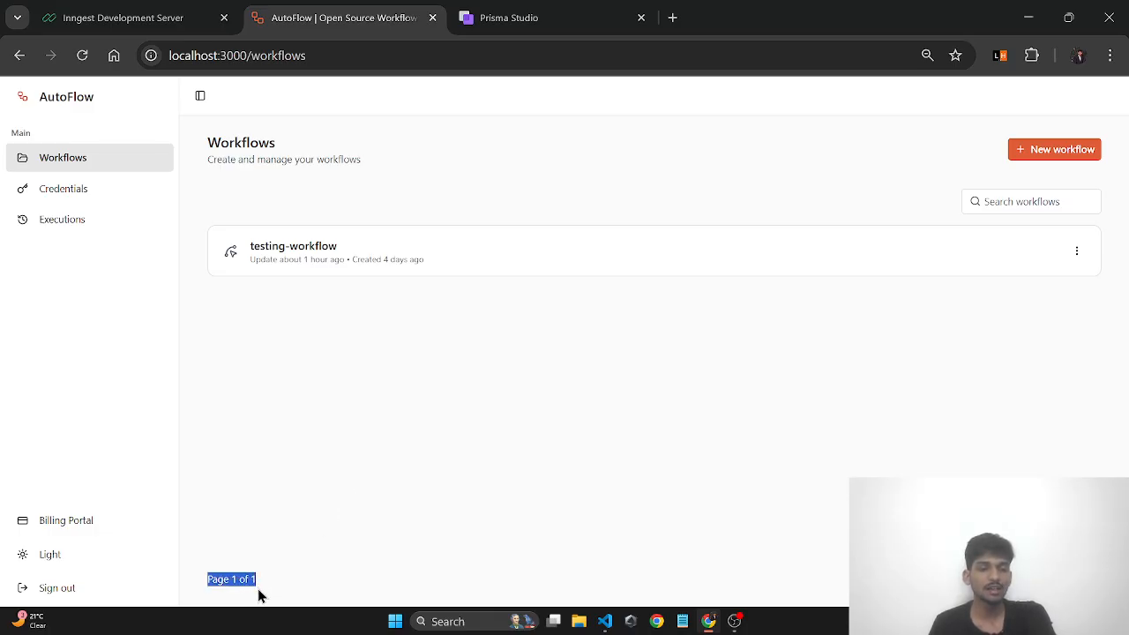
pyautogui.click(321, 469)
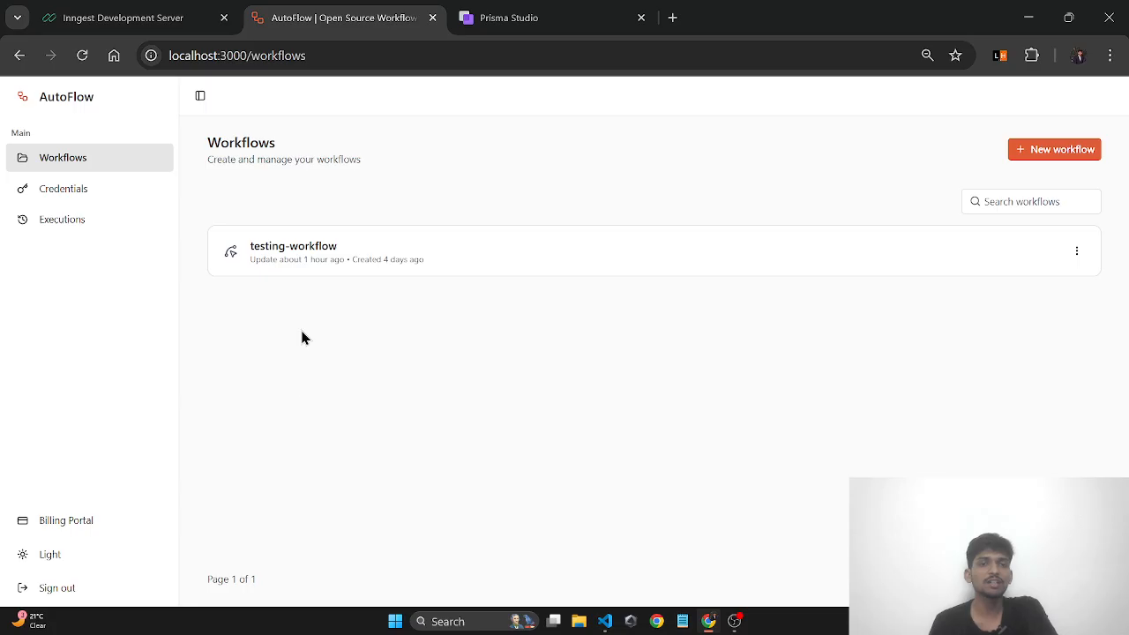
pyautogui.moveTo(210, 586); pyautogui.dragTo(295, 556)
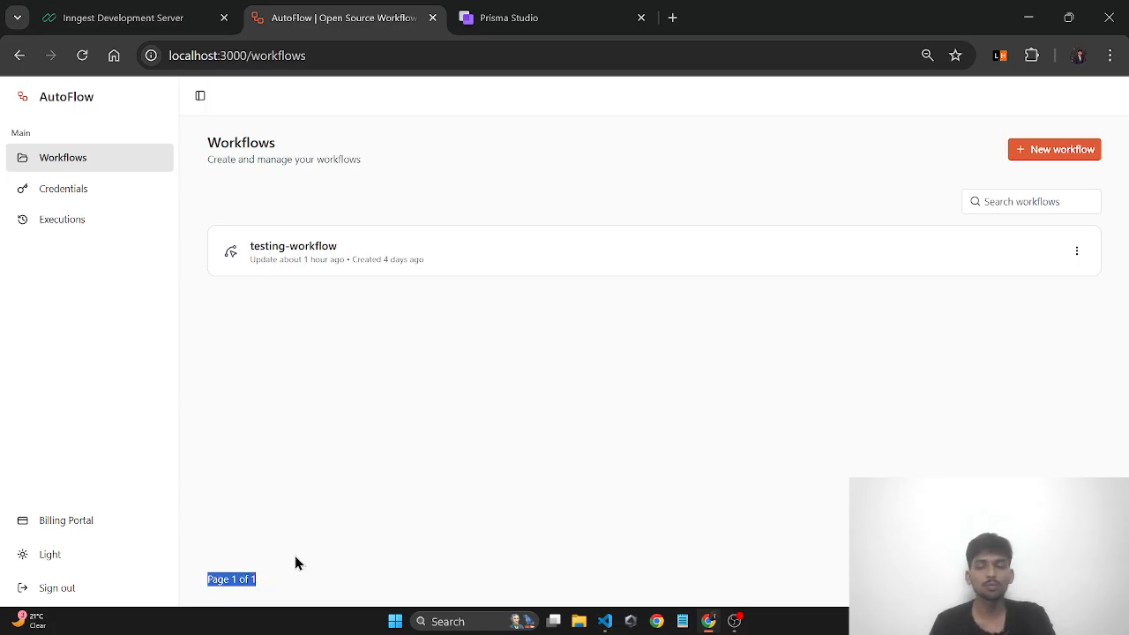
pyautogui.click(418, 426)
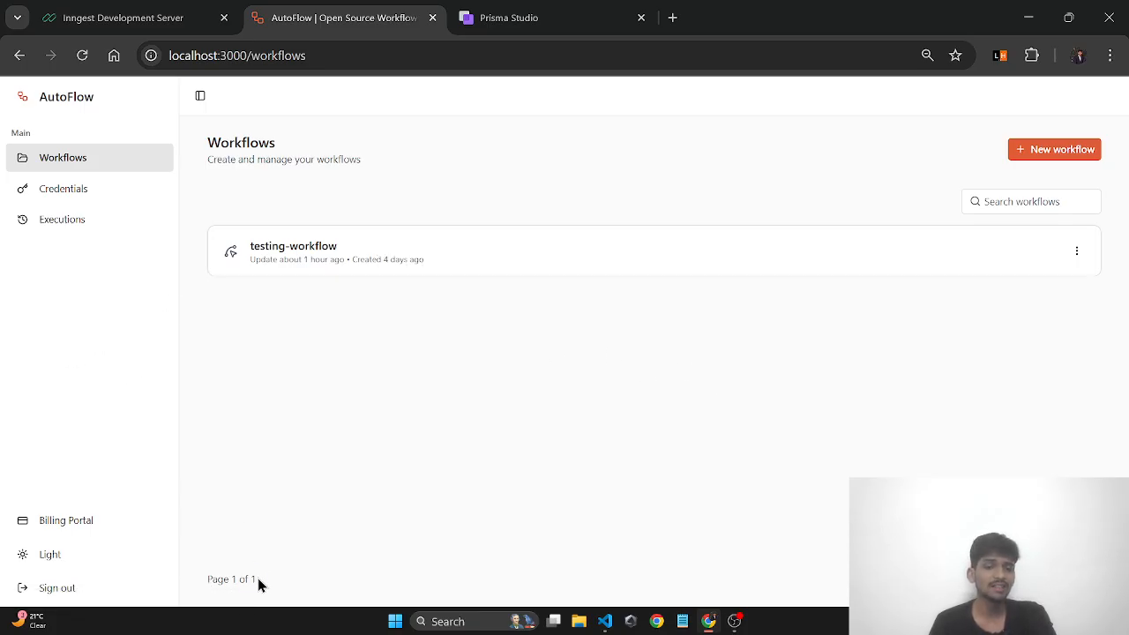
pyautogui.click(307, 504)
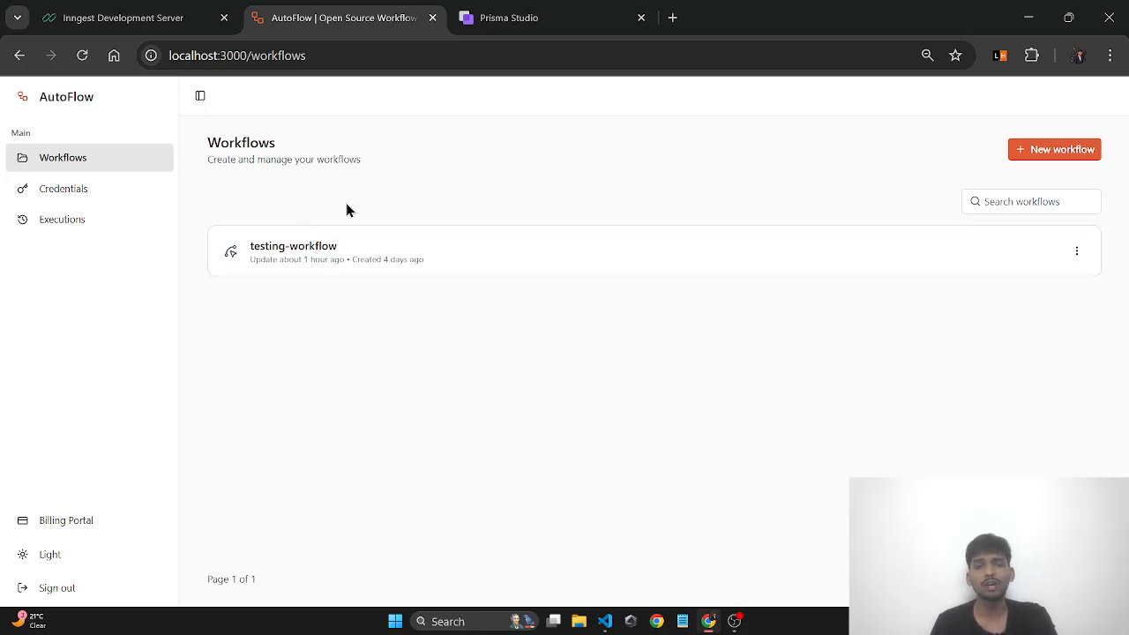
# - Start a new credential, switching Method from OpenAI to Gemini and back to OpenAI
pyautogui.click(47, 197)
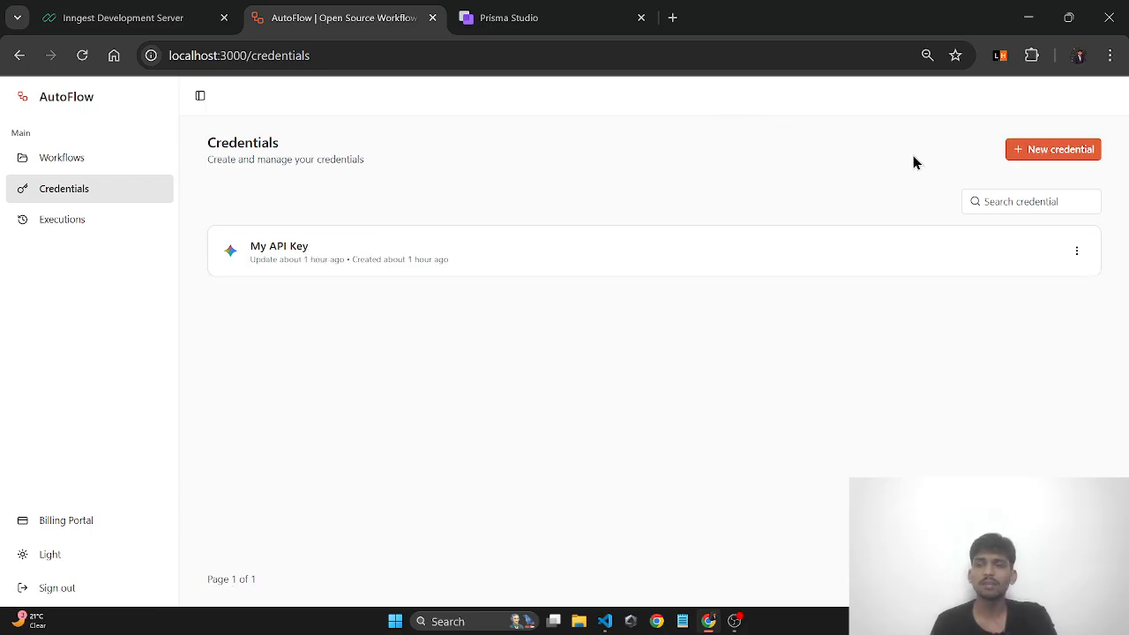
pyautogui.click(1052, 155)
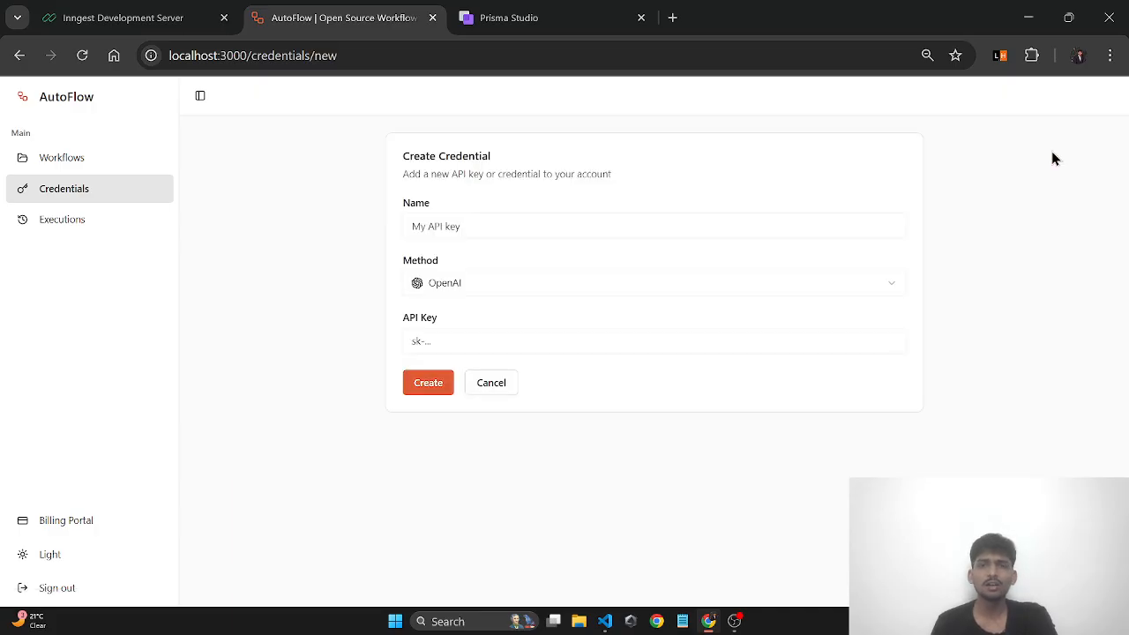
pyautogui.click(447, 222)
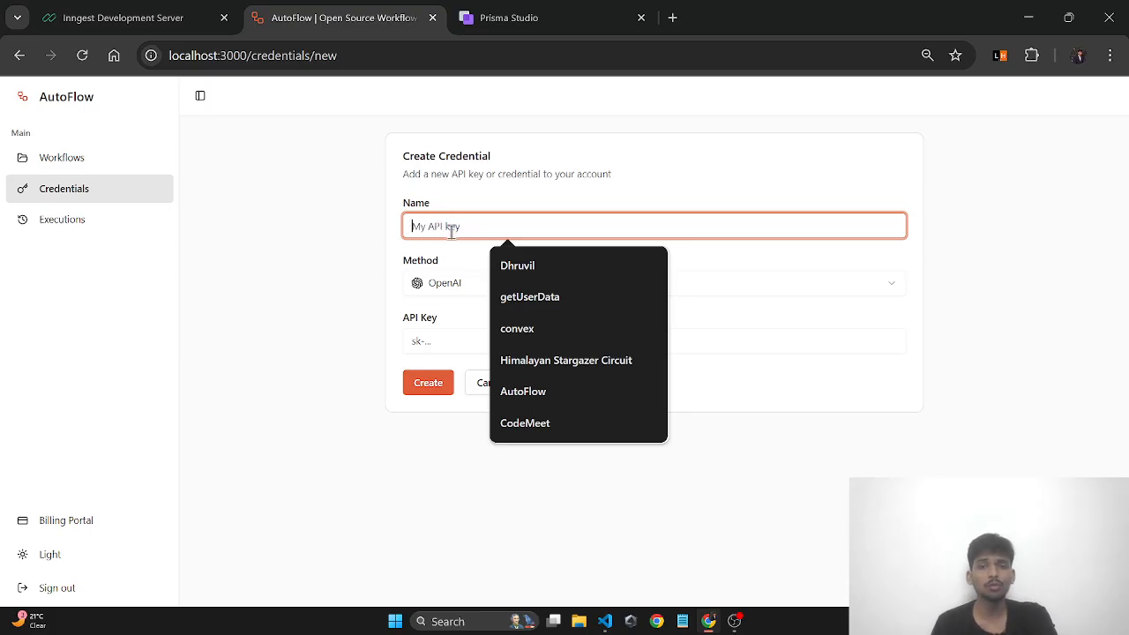
pyautogui.click(454, 275)
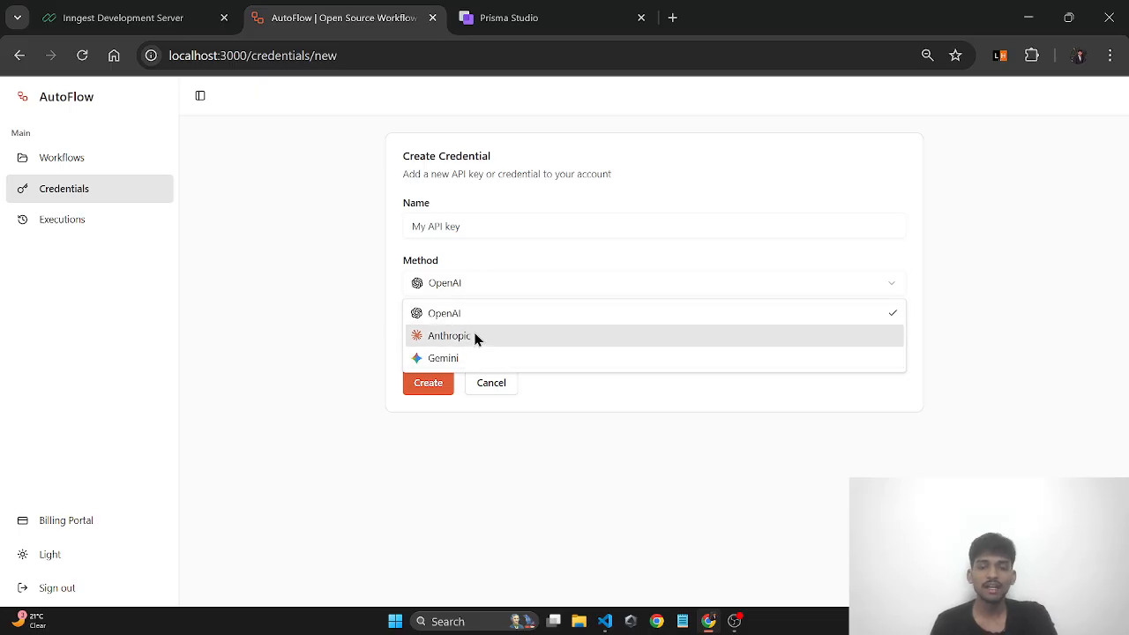
pyautogui.click(477, 320)
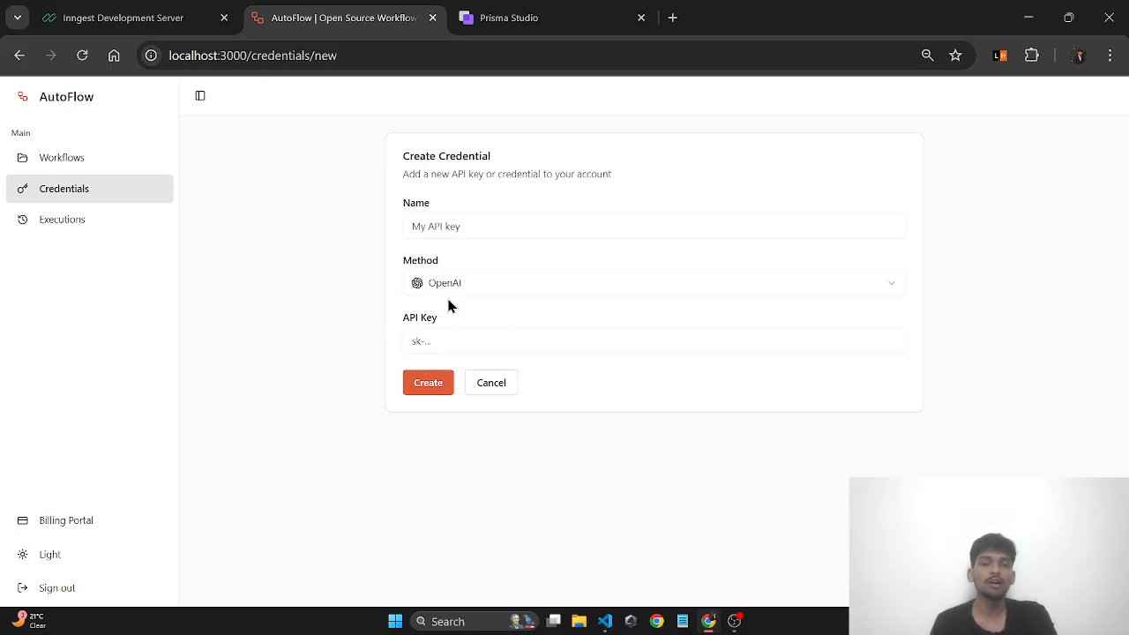
pyautogui.click(449, 302)
pyautogui.click(459, 356)
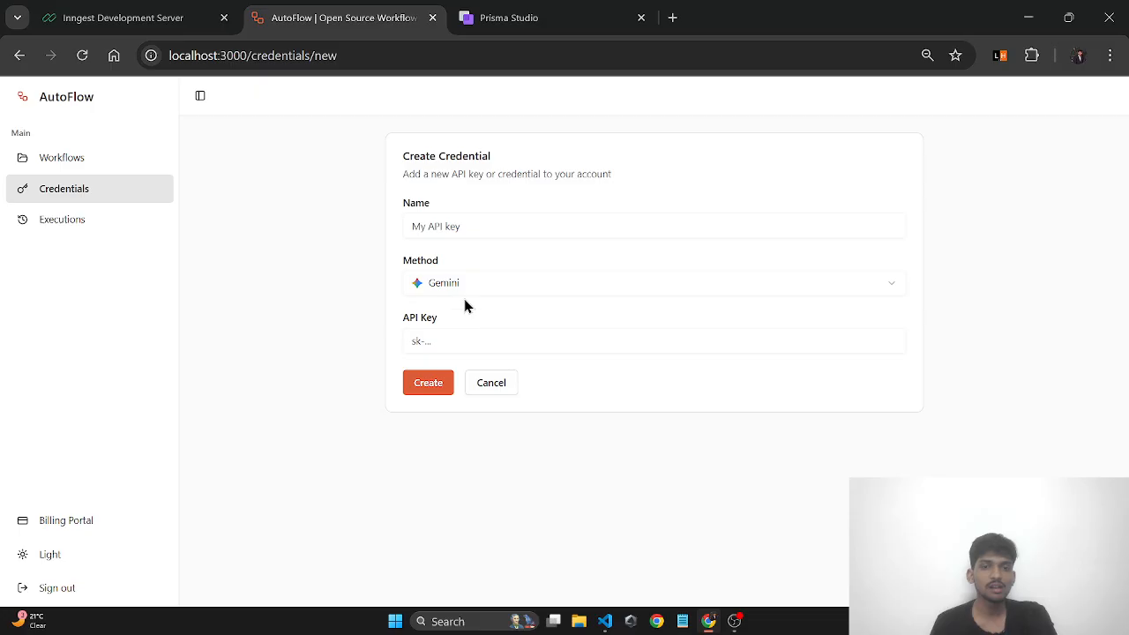
pyautogui.click(466, 300)
pyautogui.click(467, 314)
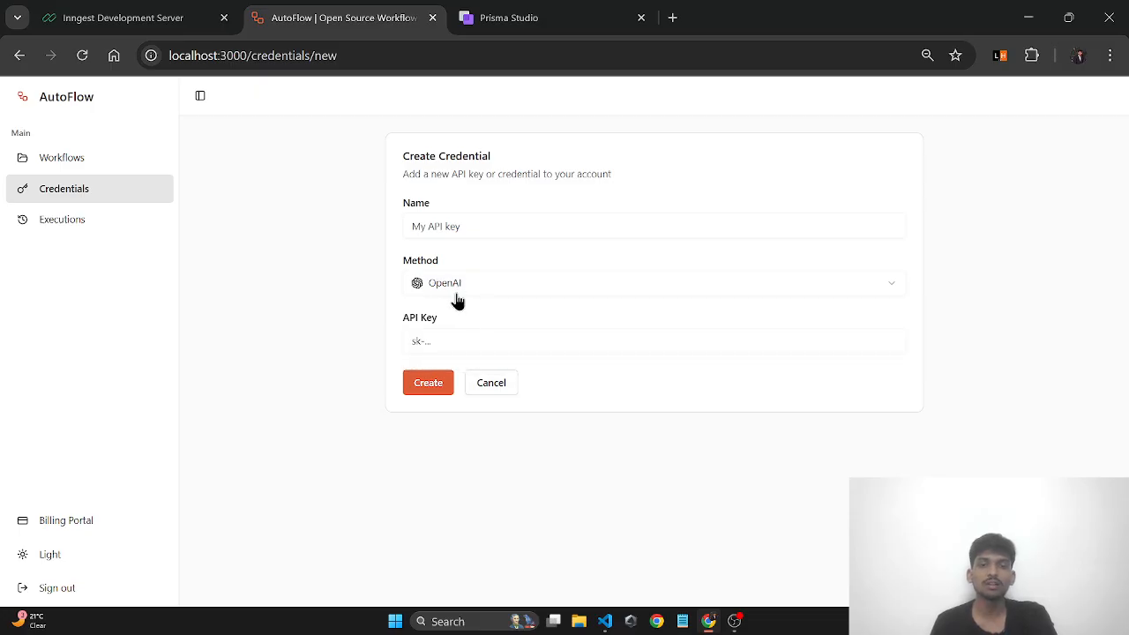
# - Submit with Name and API Key empty to trigger the required-field errors
pyautogui.click(454, 339)
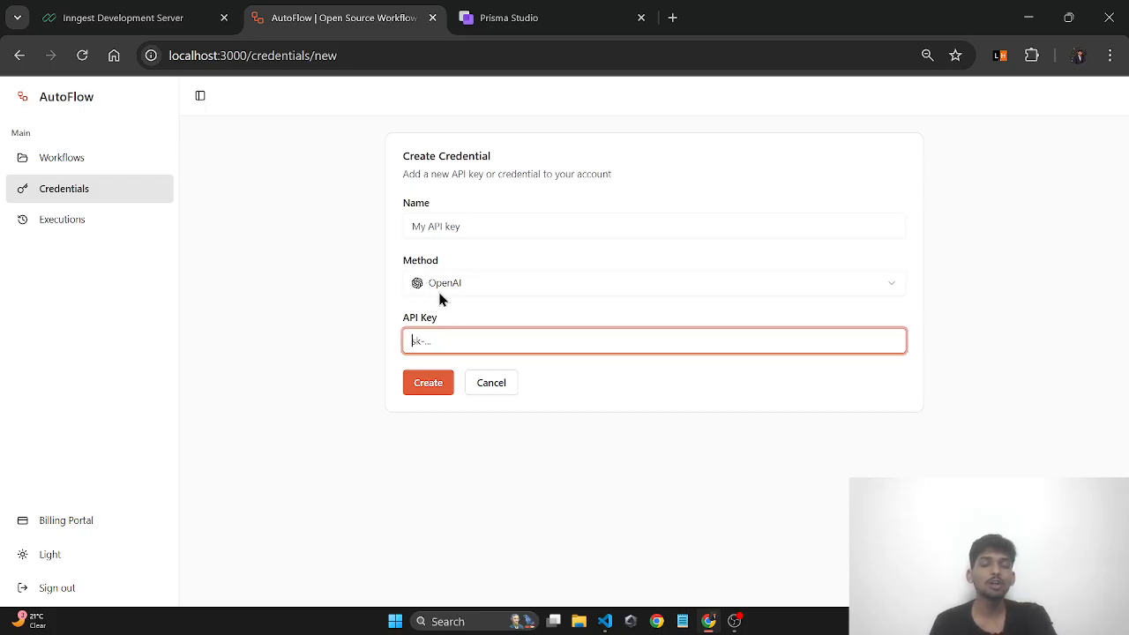
pyautogui.click(443, 300)
pyautogui.click(452, 316)
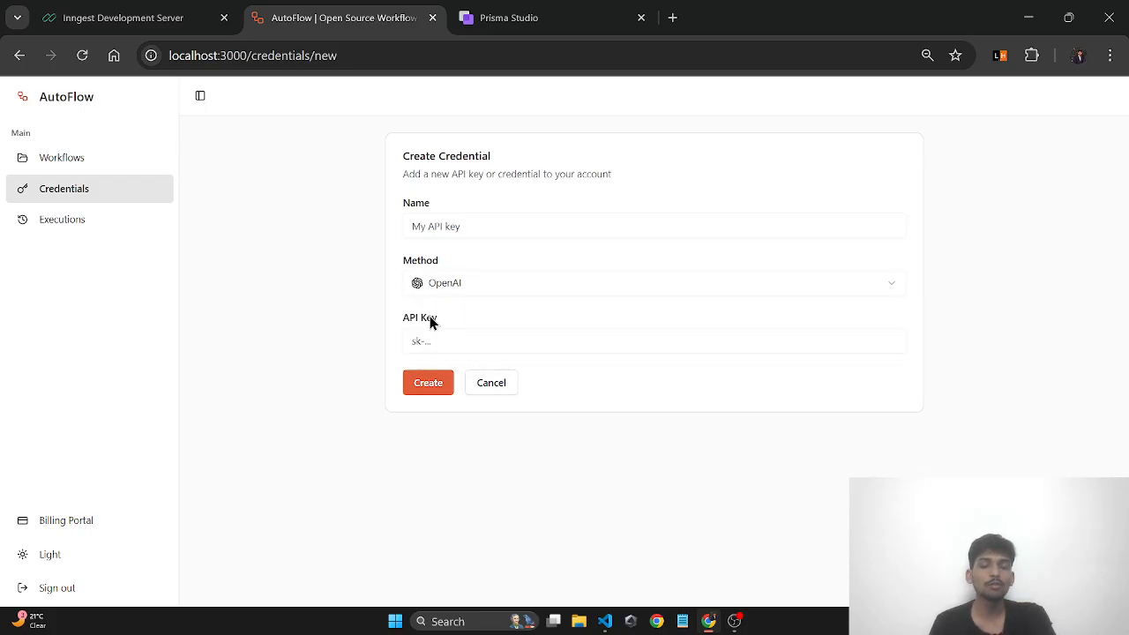
pyautogui.click(435, 341)
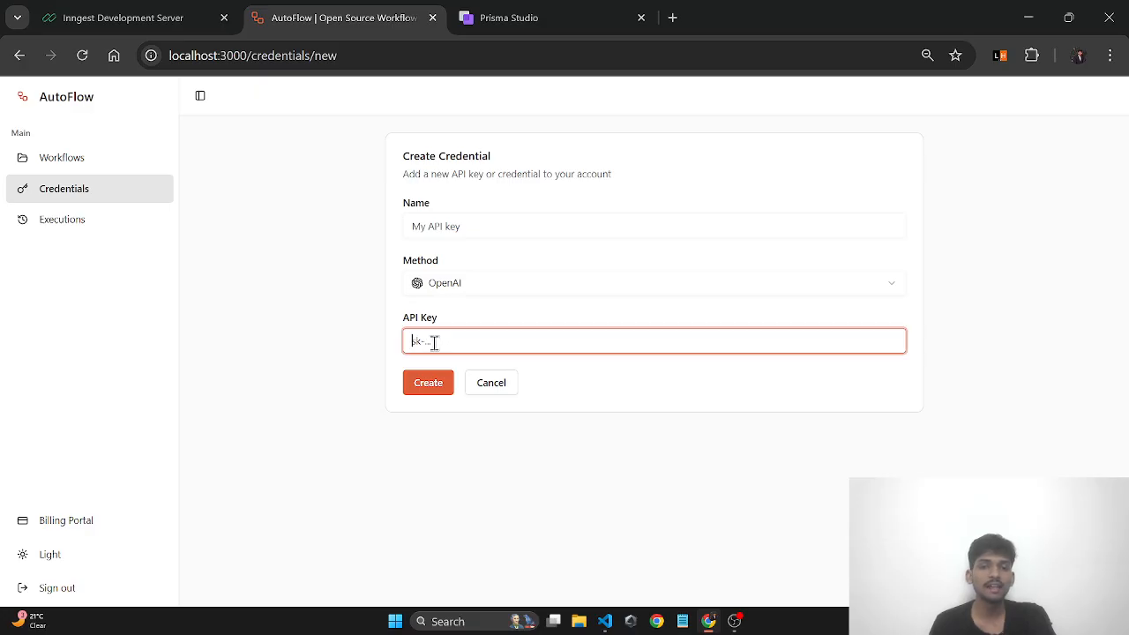
pyautogui.click(434, 389)
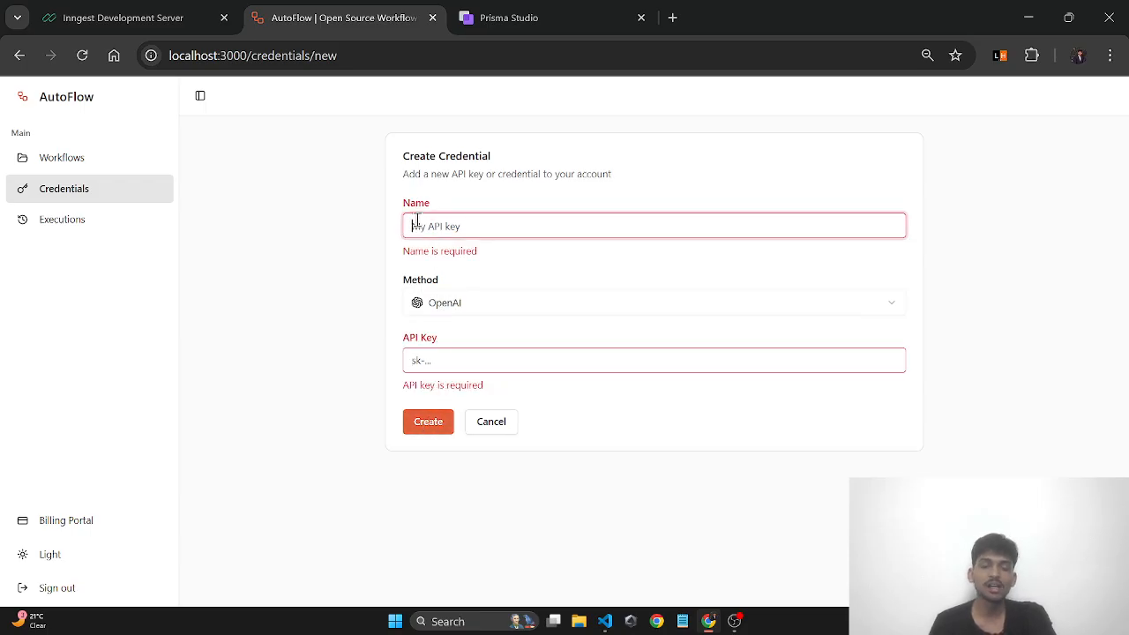
pyautogui.click(423, 268)
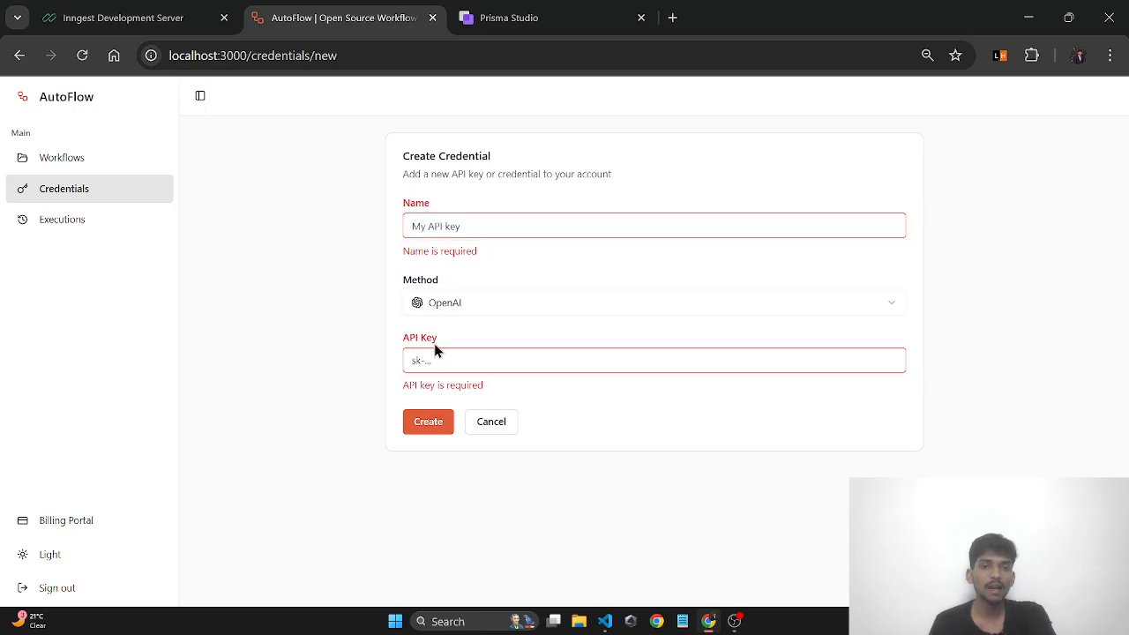
pyautogui.click(442, 366)
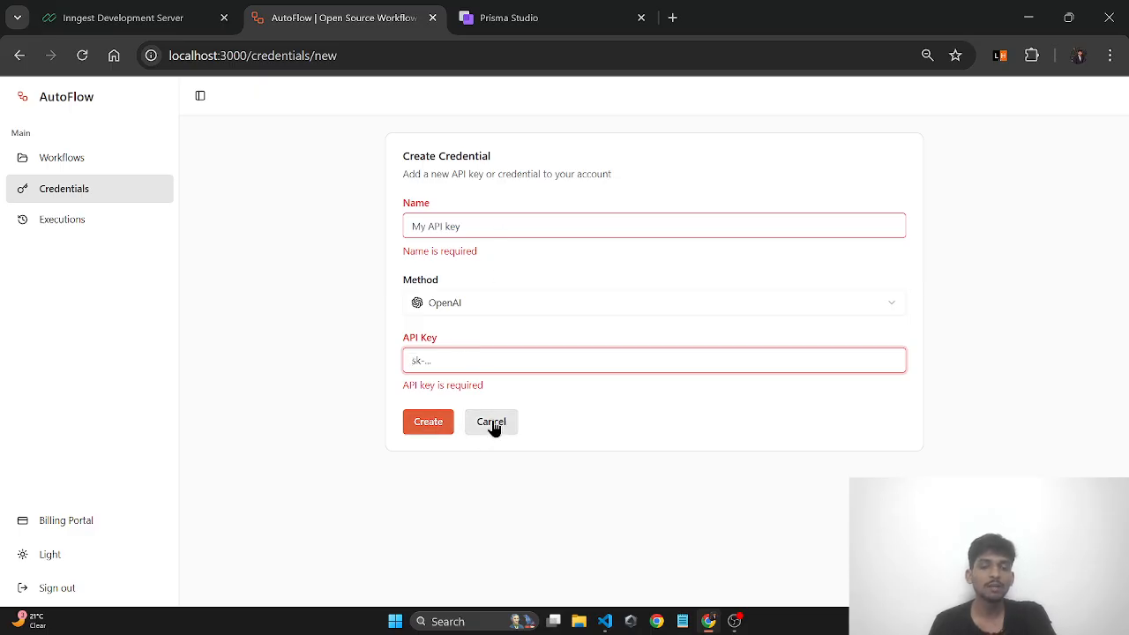
pyautogui.click(494, 458)
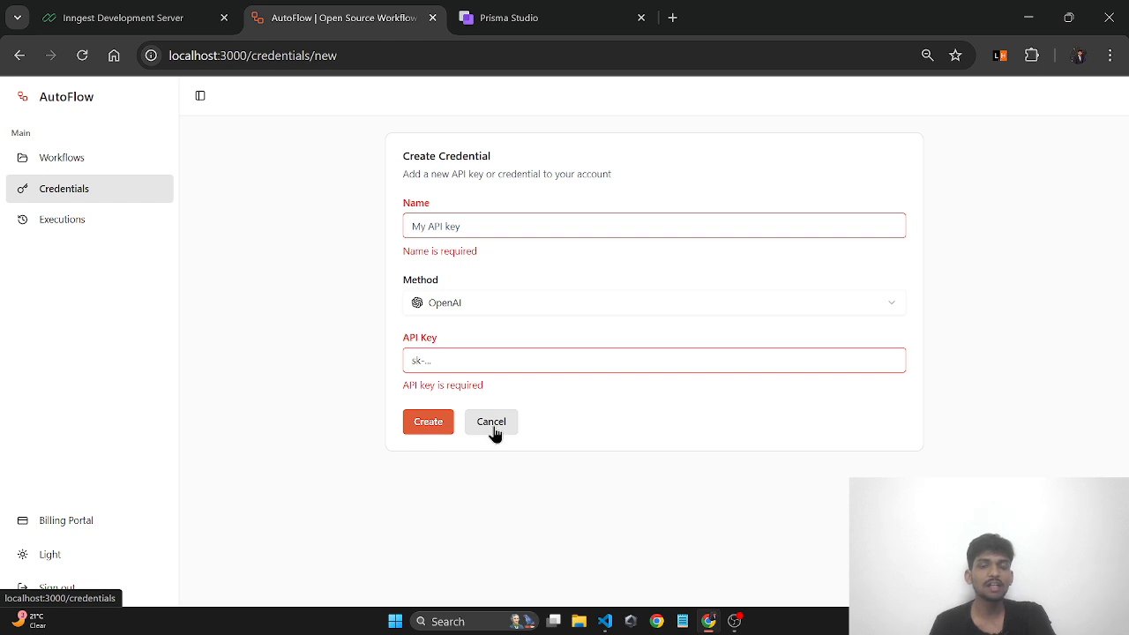
# - Cancel the blank credential and open My API Key for editing
pyautogui.click(491, 422)
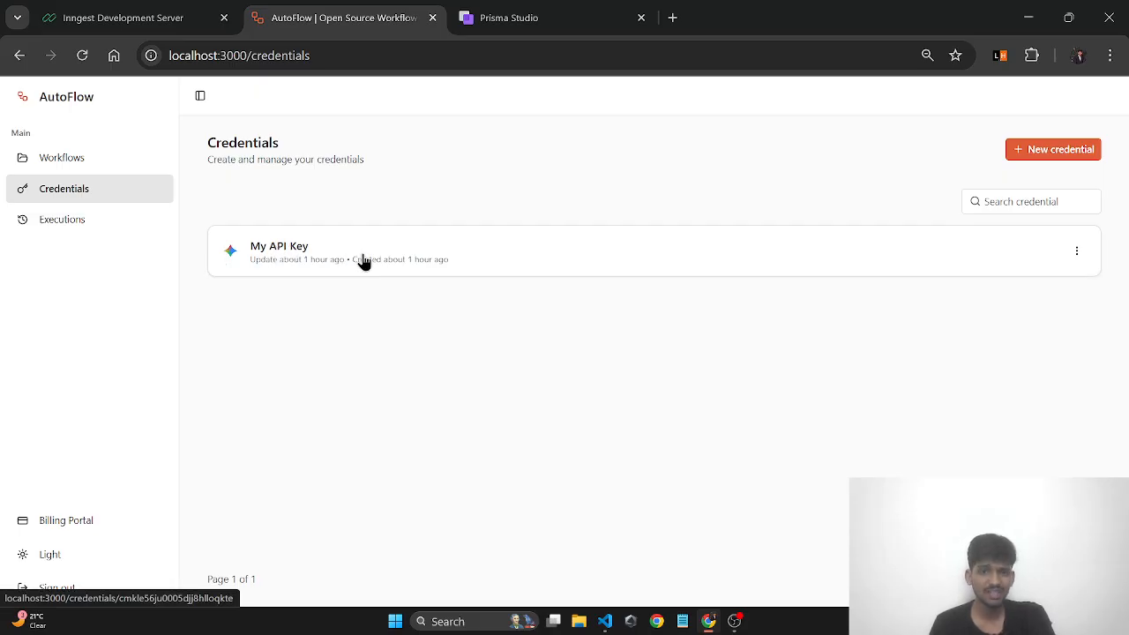
pyautogui.click(1077, 252)
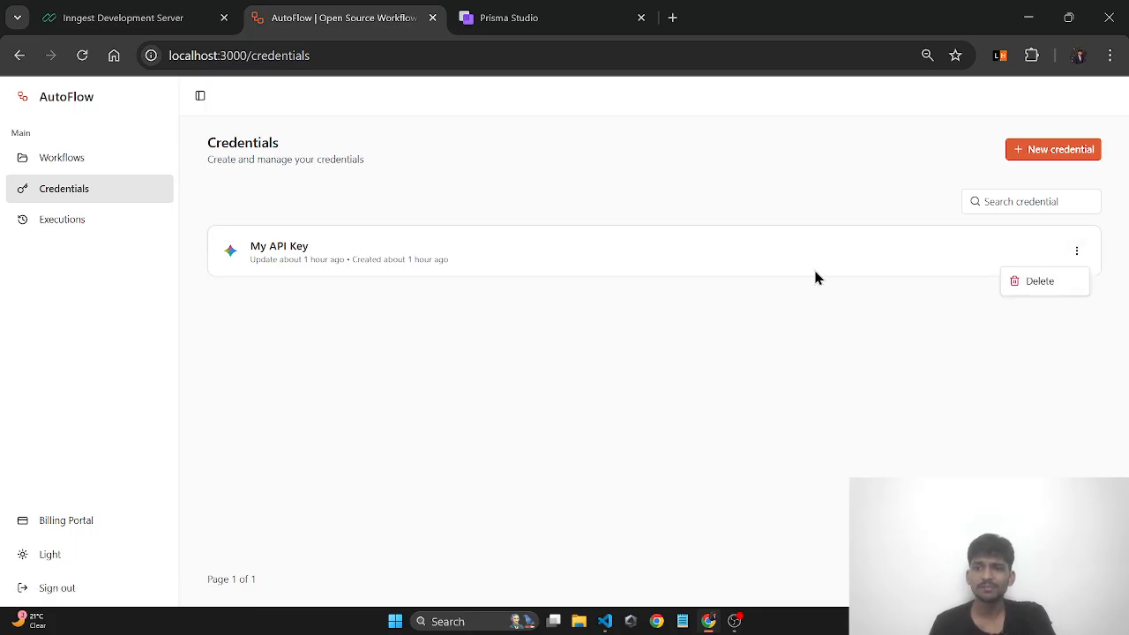
pyautogui.click(815, 276)
pyautogui.click(1075, 254)
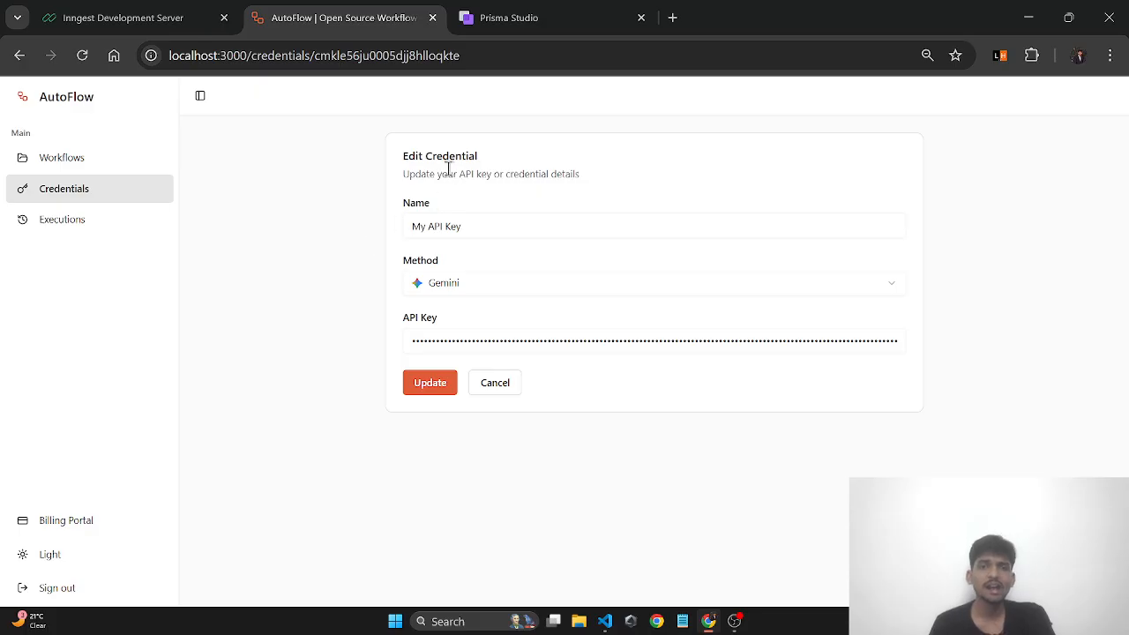
pyautogui.moveTo(405, 157); pyautogui.dragTo(474, 156)
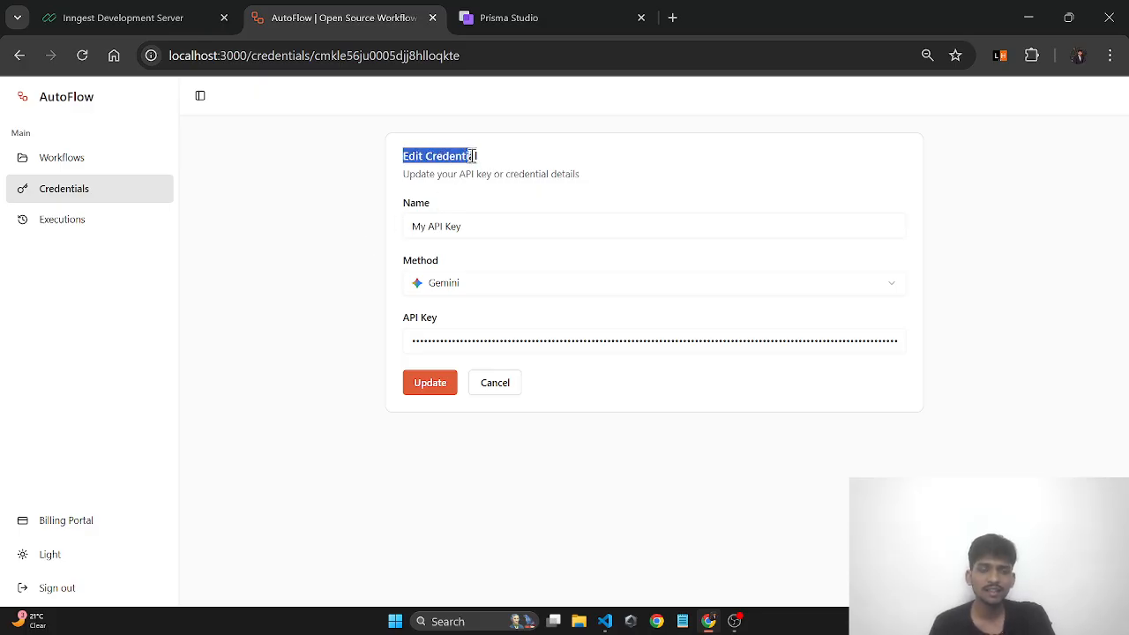
pyautogui.click(261, 301)
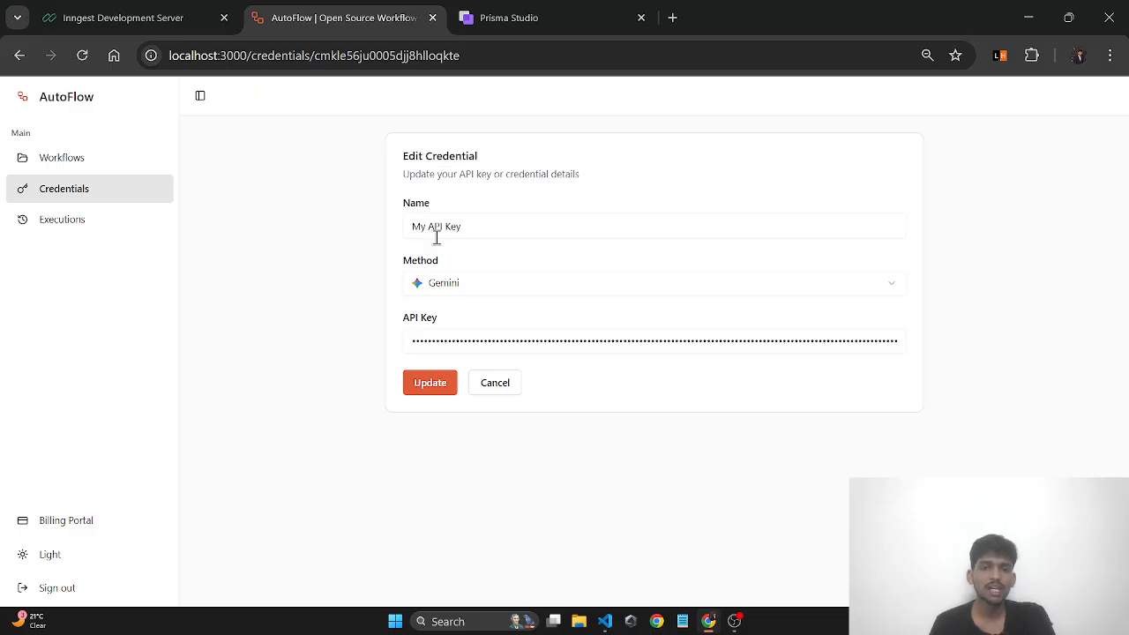
# - Keep Gemini as the method, select the stored API key, and submit Update
pyautogui.click(517, 228)
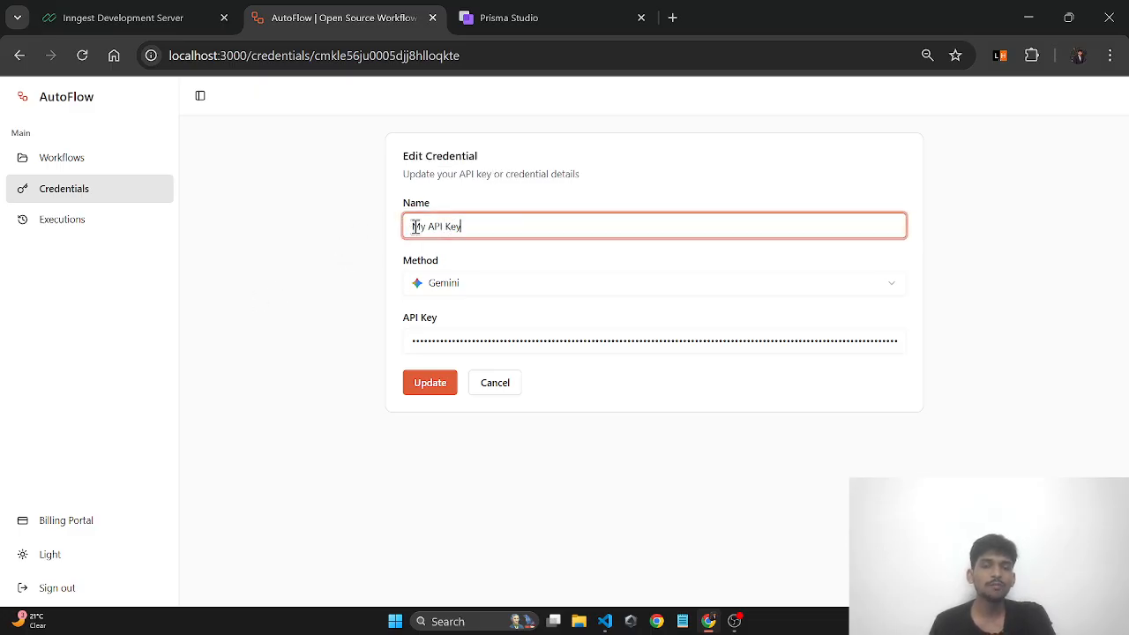
pyautogui.moveTo(410, 226); pyautogui.dragTo(501, 225)
pyautogui.click(502, 225)
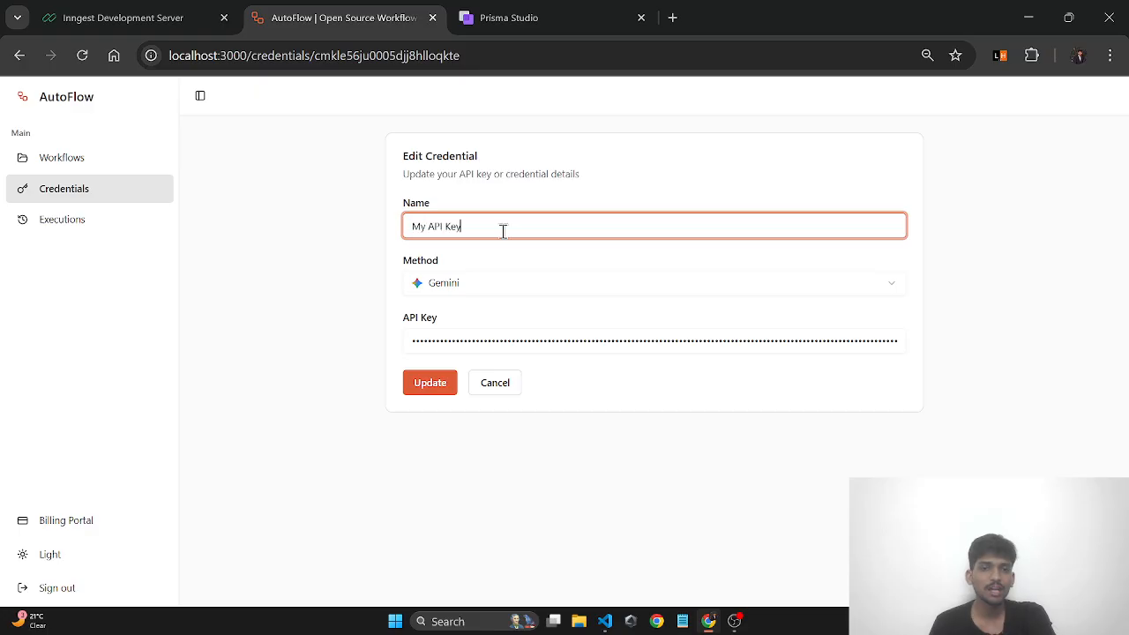
pyautogui.click(468, 291)
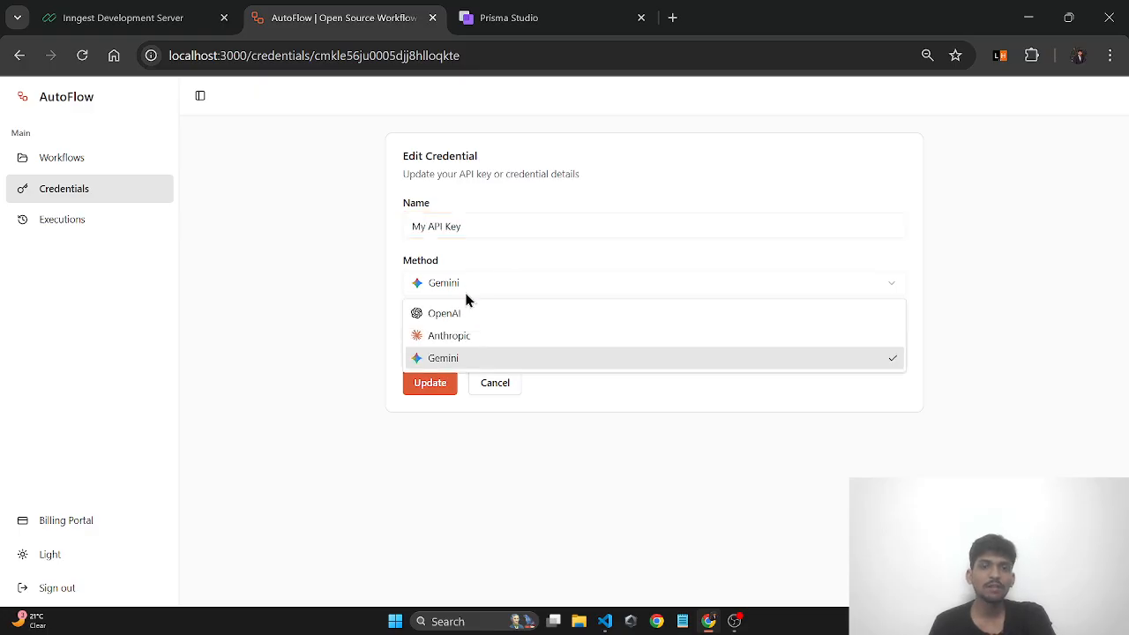
pyautogui.click(471, 359)
pyautogui.click(453, 340)
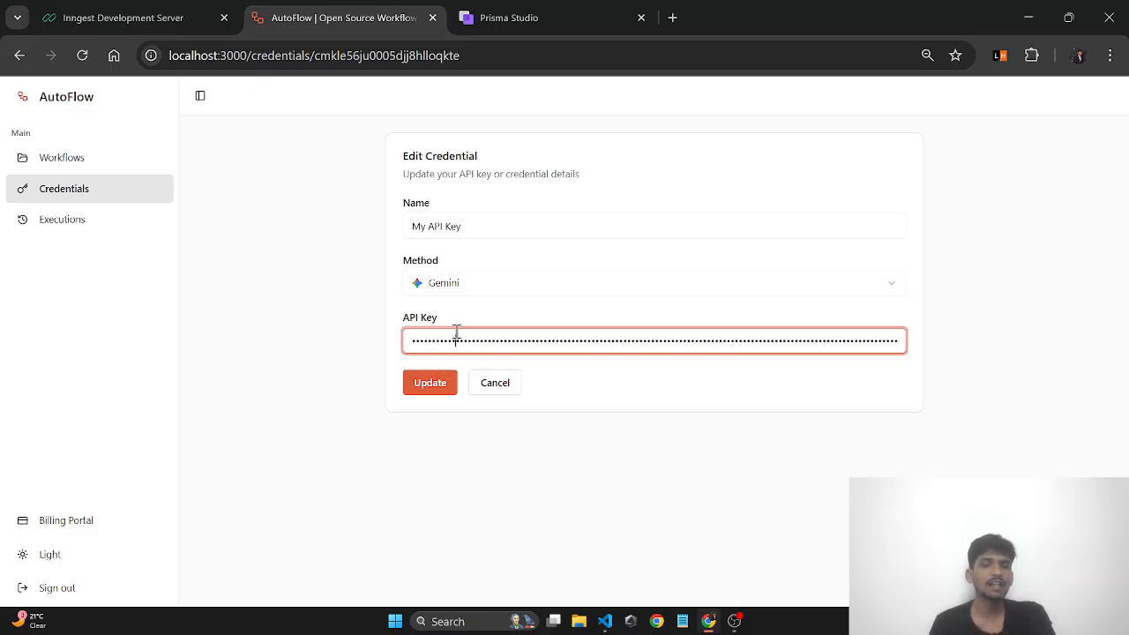
pyautogui.doubleClick(462, 342)
pyautogui.click(462, 340)
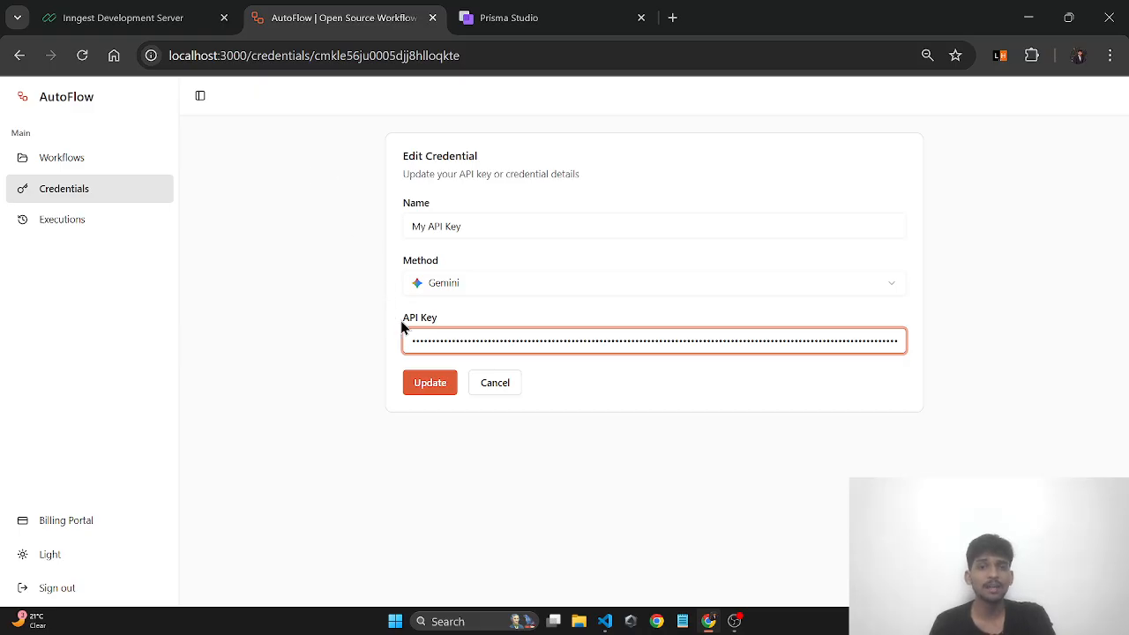
pyautogui.hotkey('ctrl', 'a')
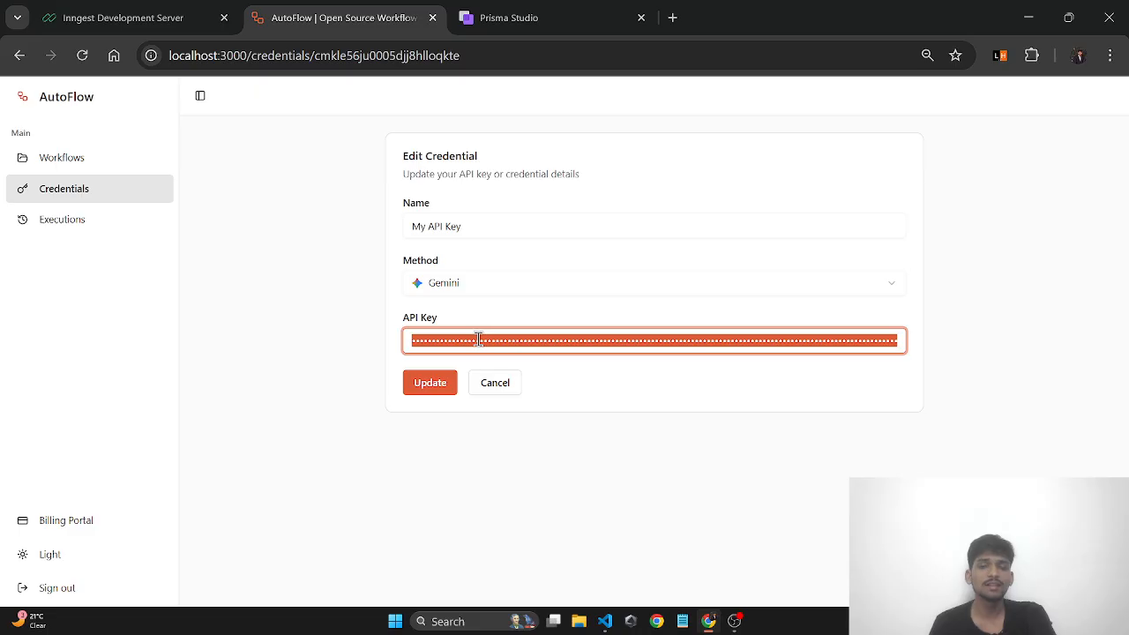
pyautogui.click(471, 350)
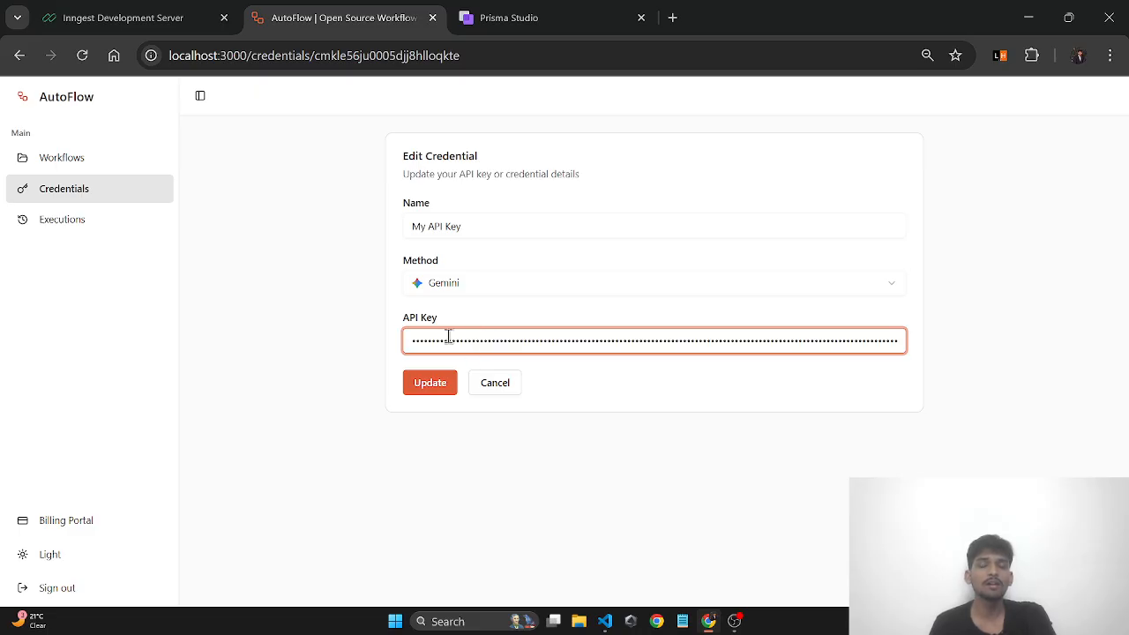
pyautogui.hotkey('ctrl', 'a')
pyautogui.click(427, 382)
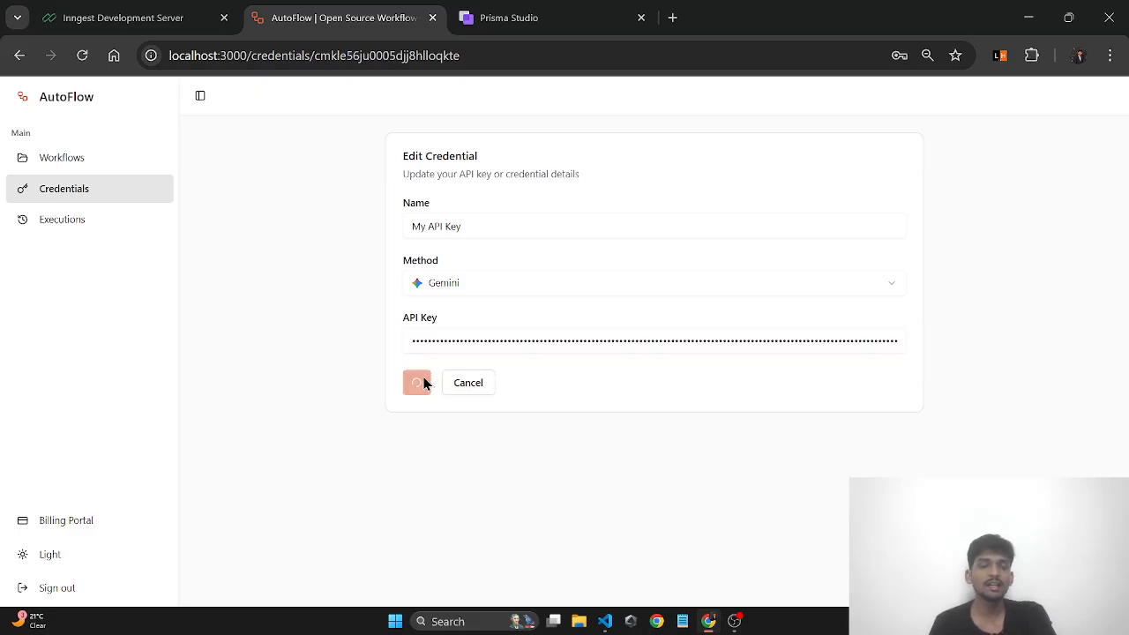
# - Return to Credentials, confirm My API Key updated under a minute ago, and dismiss its menu
pyautogui.click(504, 386)
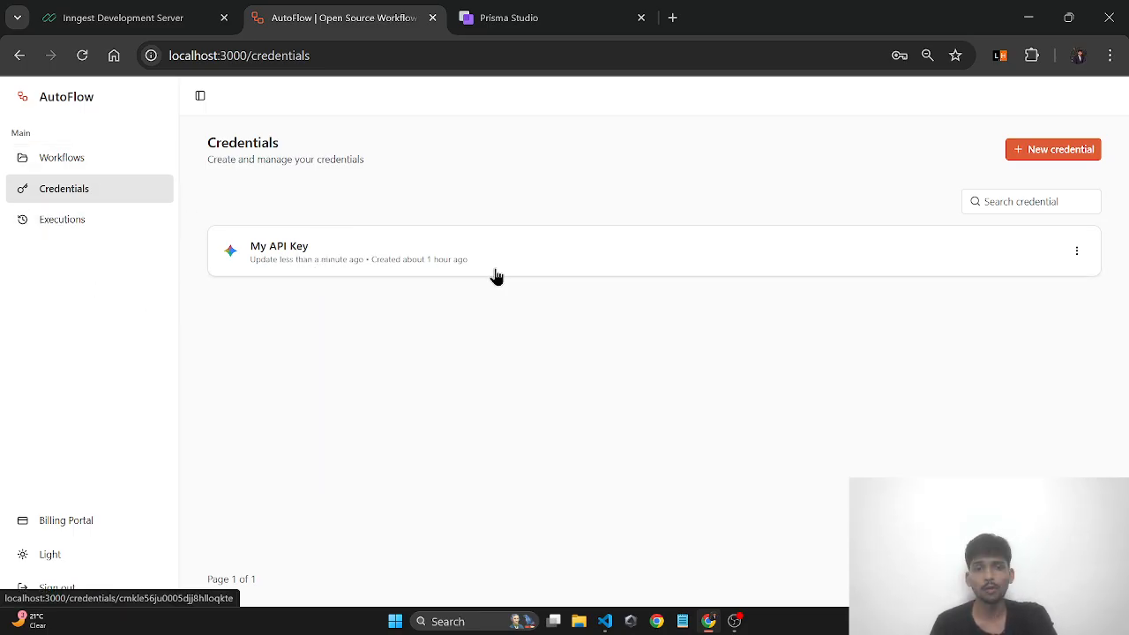
pyautogui.click(1074, 252)
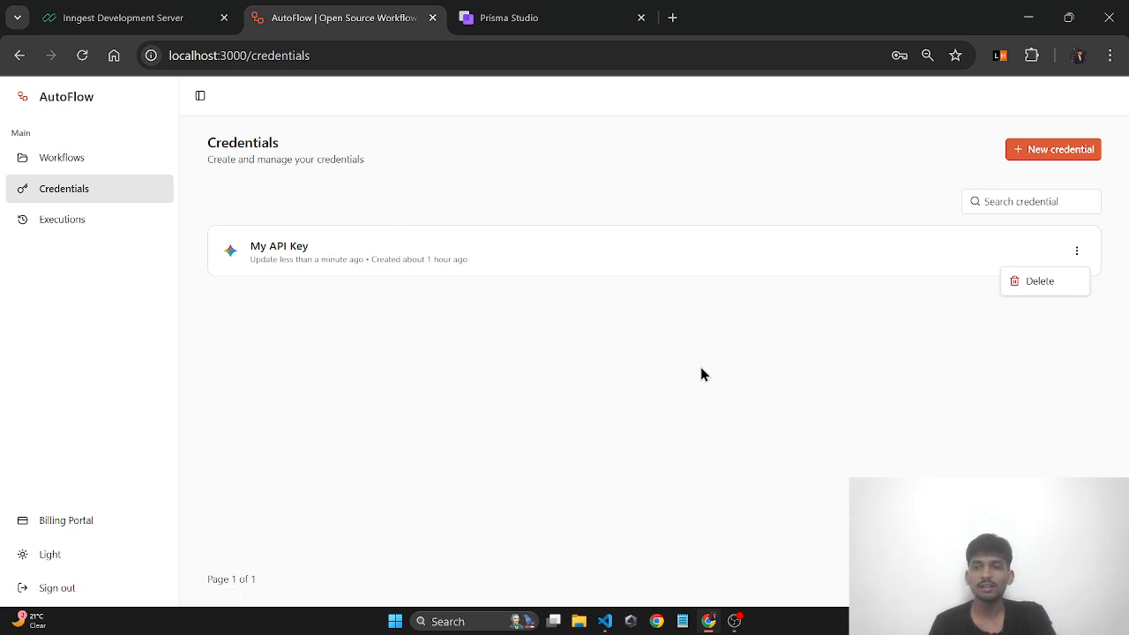
pyautogui.click(449, 388)
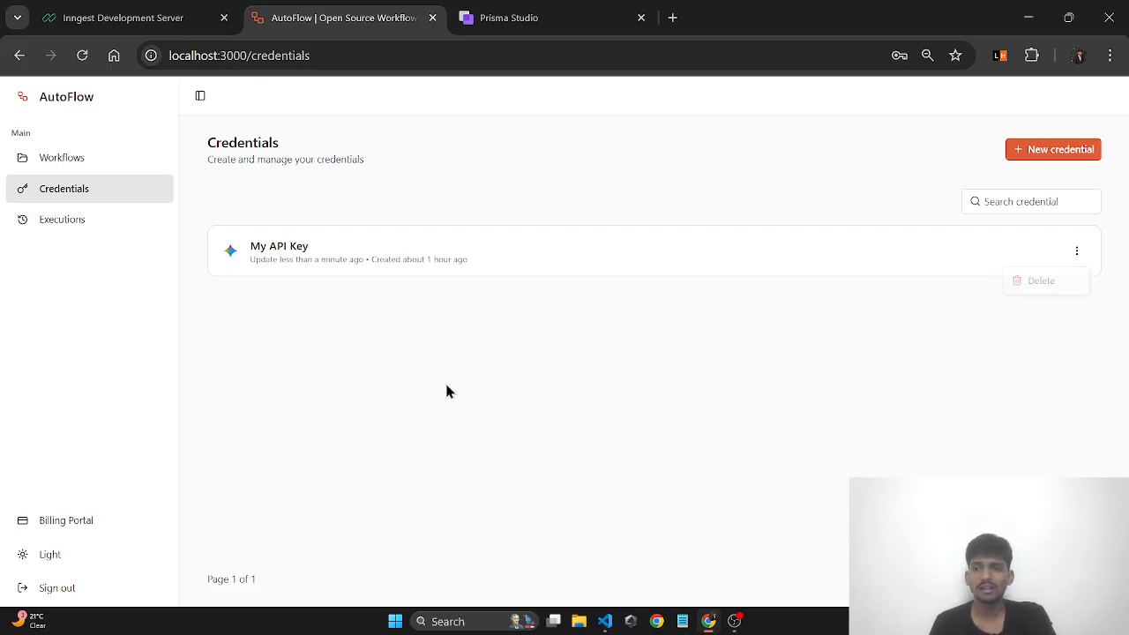
# - Page through the Executions history, then return to the Workflows list
pyautogui.click(82, 237)
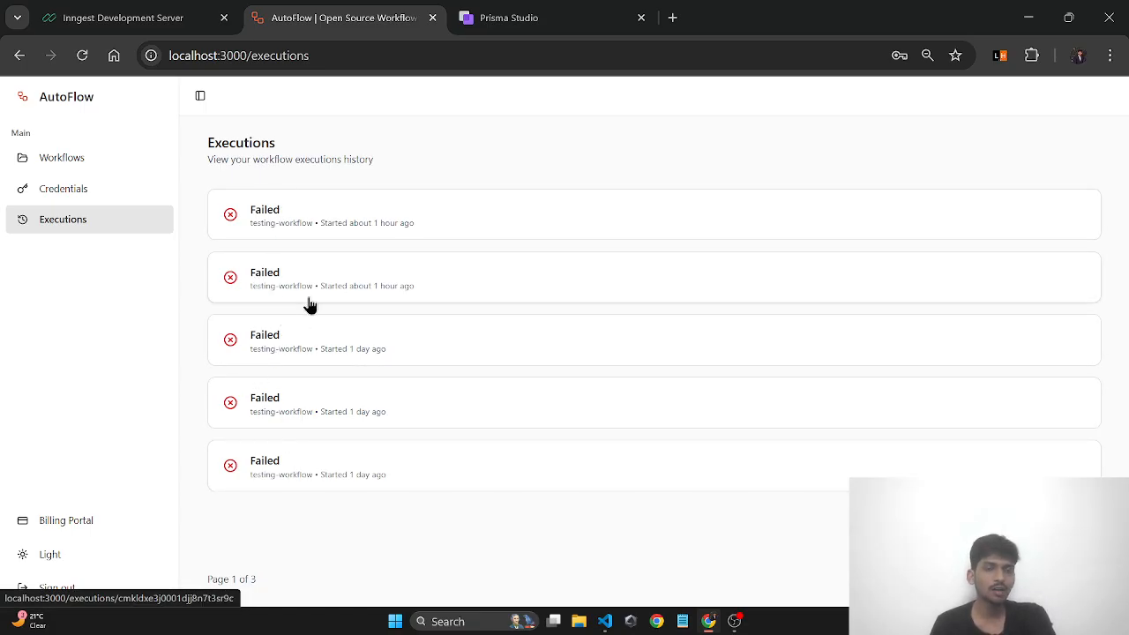
pyautogui.click(1081, 580)
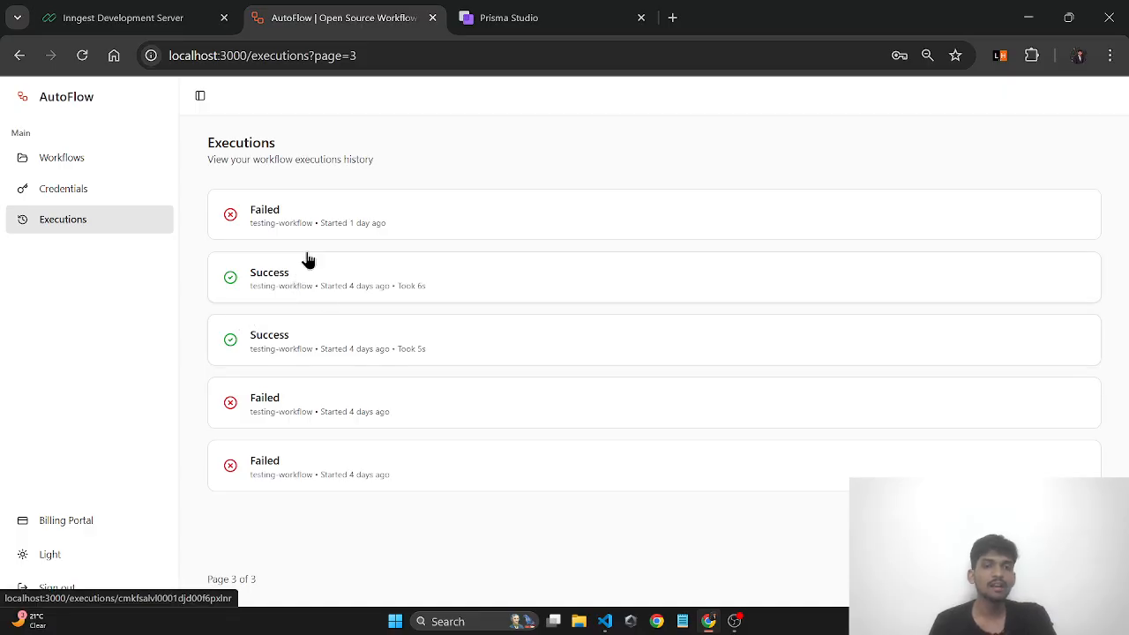
pyautogui.click(1026, 580)
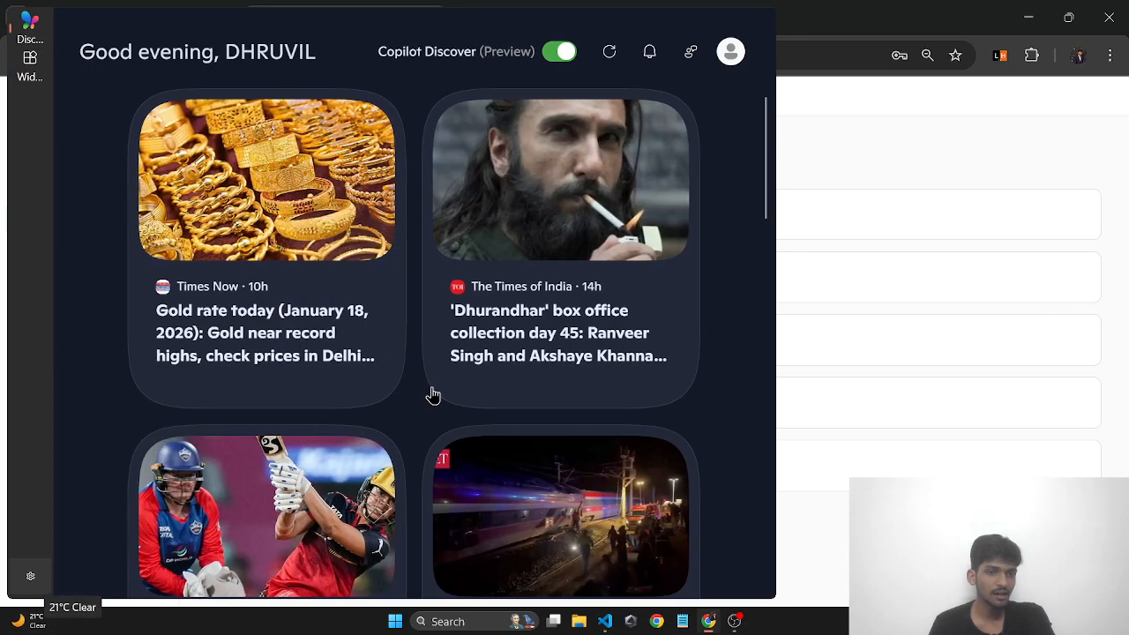
pyautogui.click(56, 621)
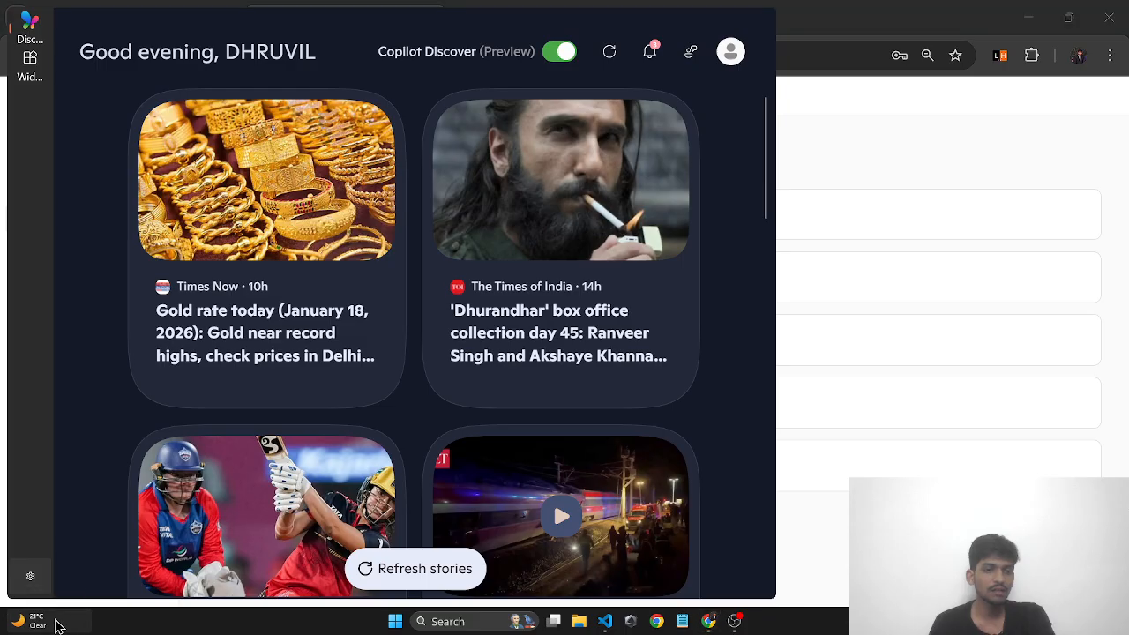
pyautogui.click(804, 418)
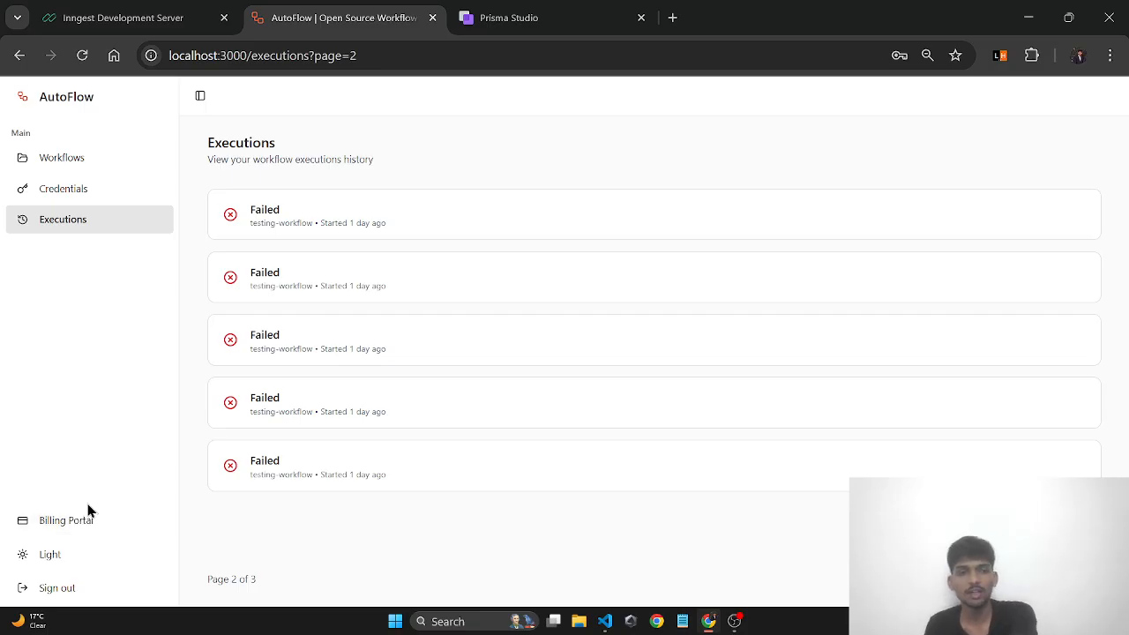
pyautogui.click(105, 174)
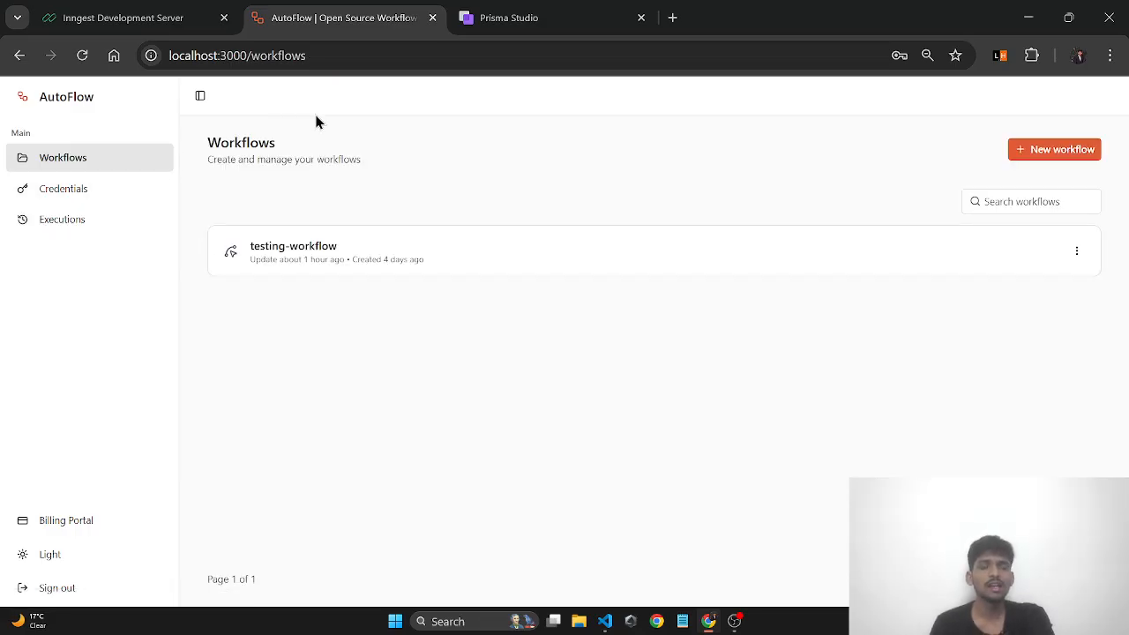
# - Look over the Prisma Studio User table, then close the Prisma Studio browser tab
pyautogui.click(530, 16)
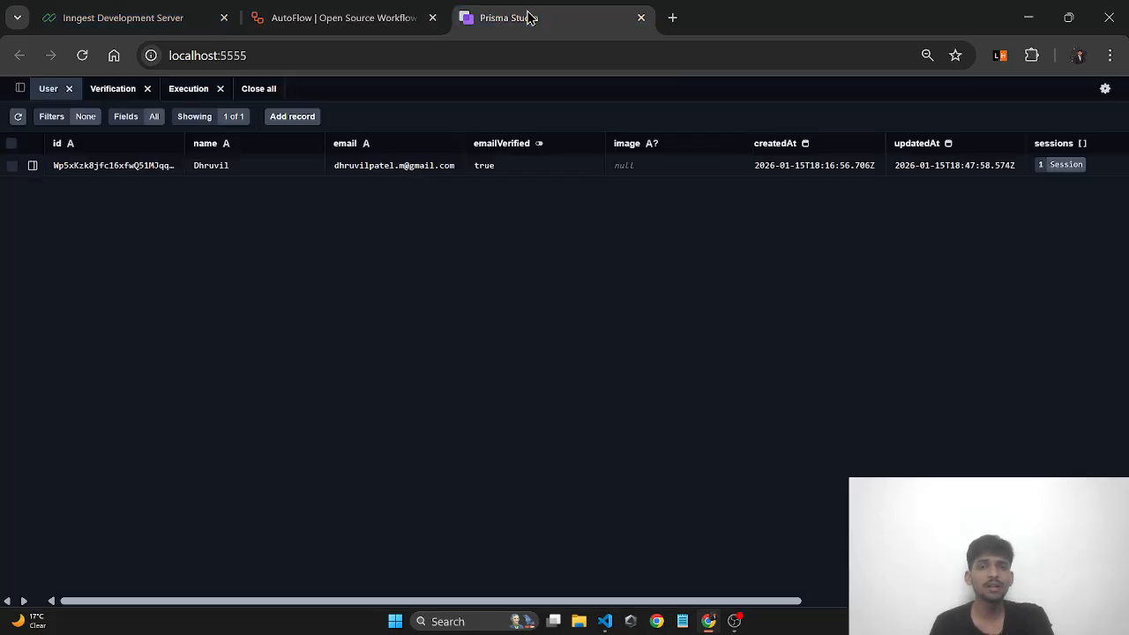
pyautogui.click(295, 19)
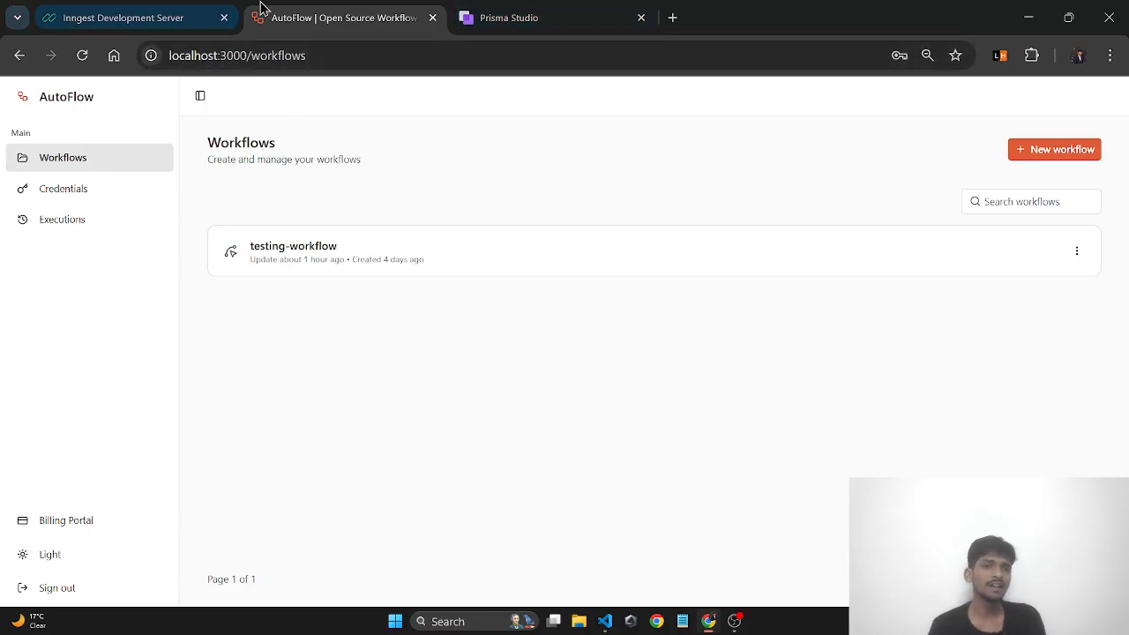
pyautogui.click(564, 16)
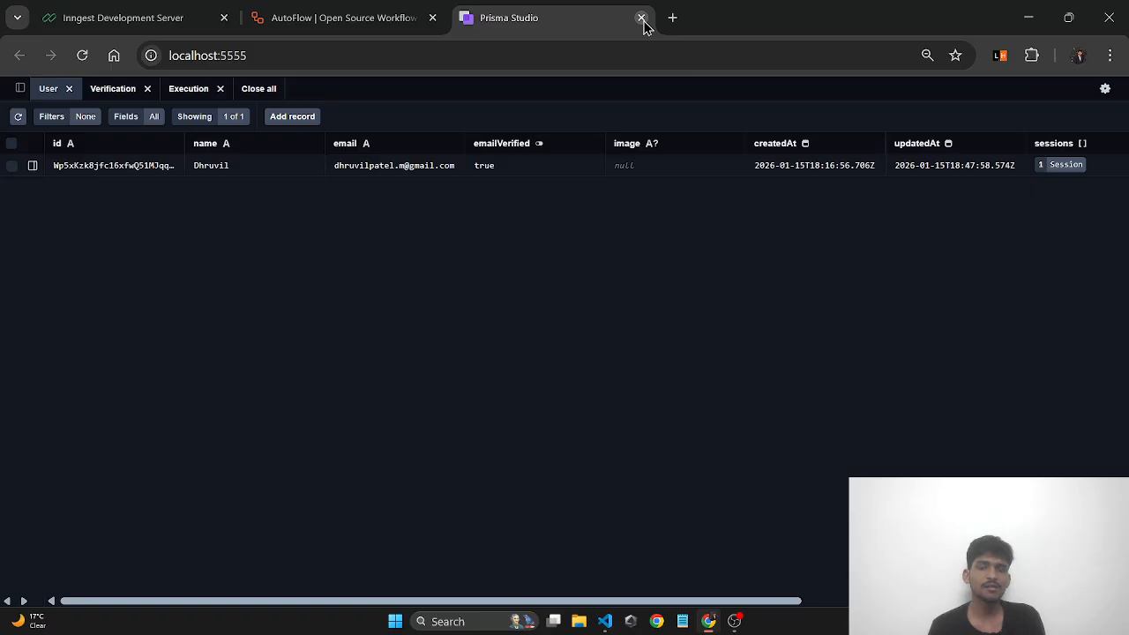
pyautogui.click(641, 18)
pyautogui.click(171, 13)
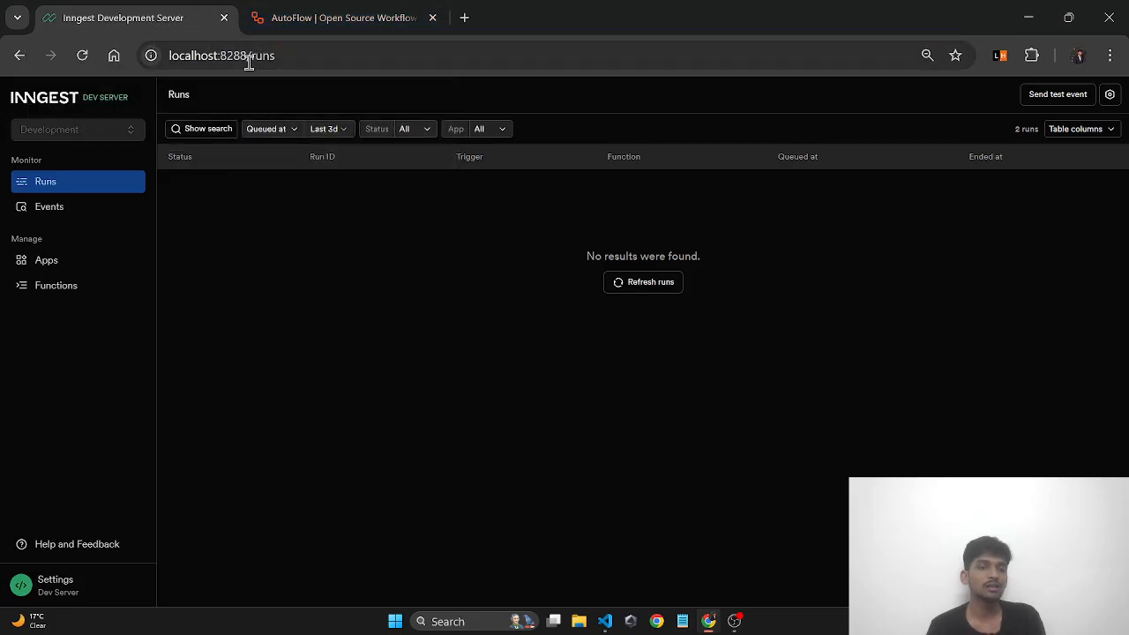
pyautogui.click(337, 11)
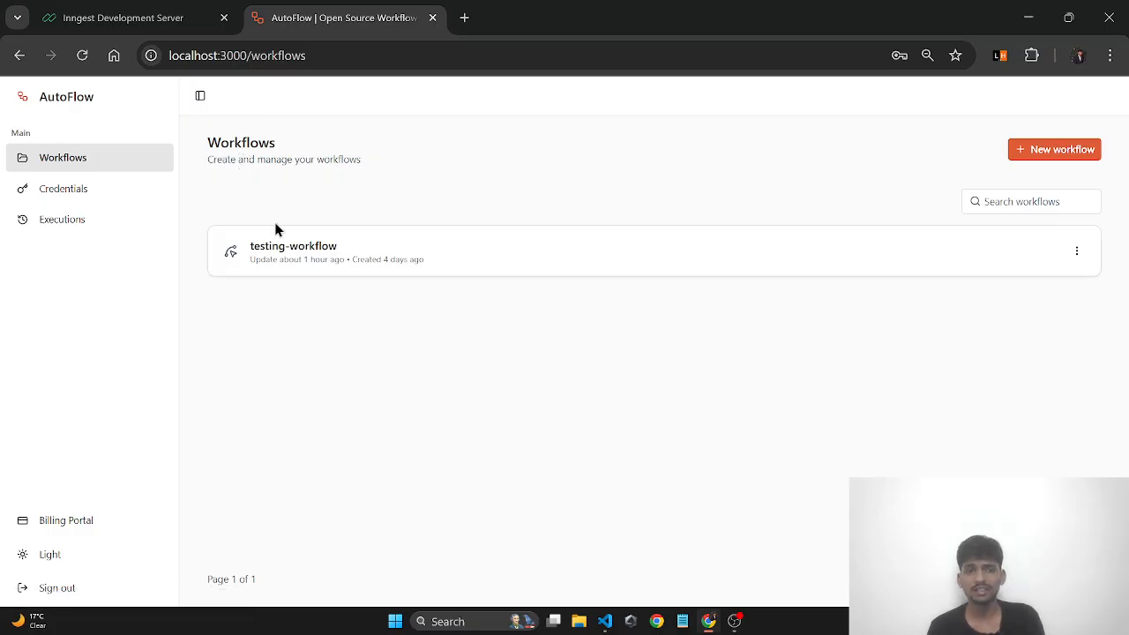
pyautogui.click(164, 32)
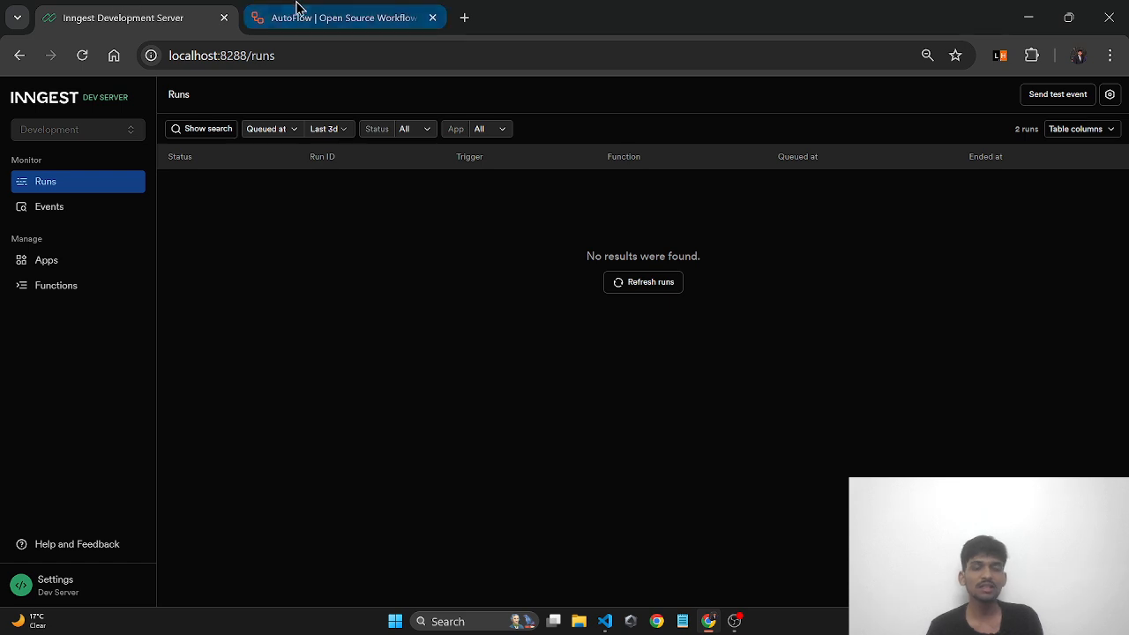
pyautogui.click(322, 12)
pyautogui.click(167, 11)
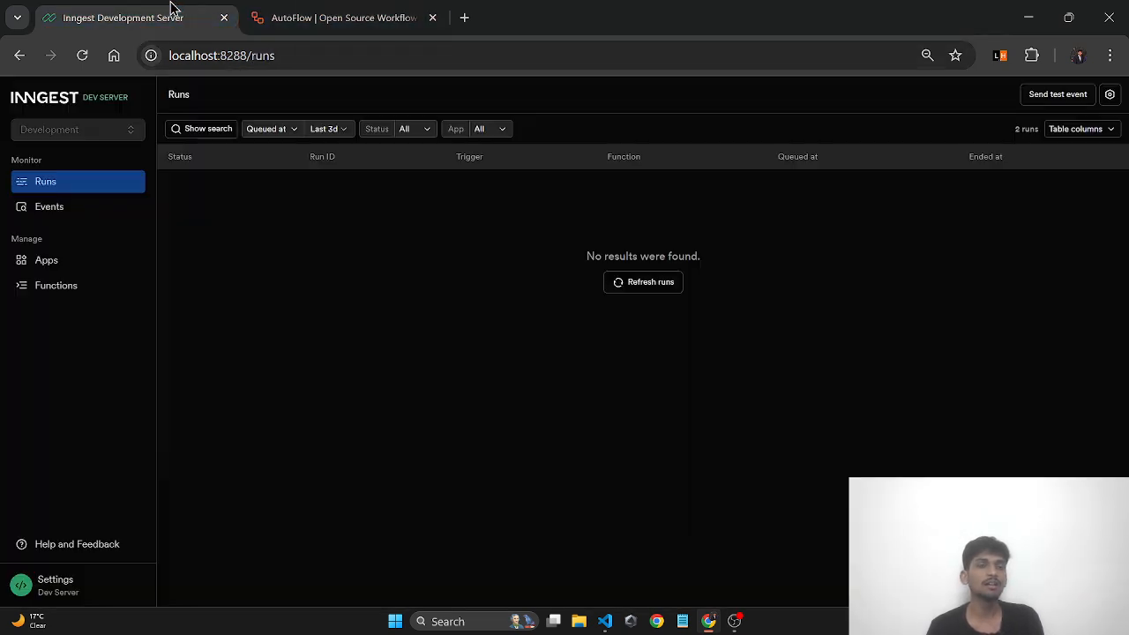
pyautogui.click(309, 19)
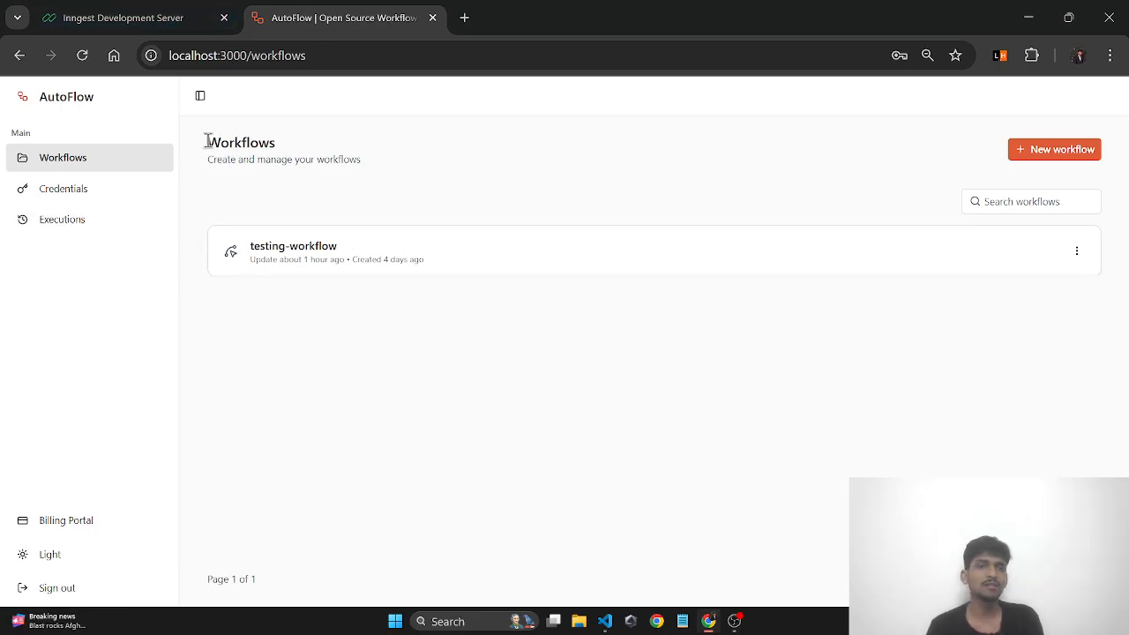
pyautogui.moveTo(208, 141); pyautogui.dragTo(297, 147)
# - Add a new workflow and open the generated putrid-muscular-daybreak workflow in the editor
pyautogui.click(300, 206)
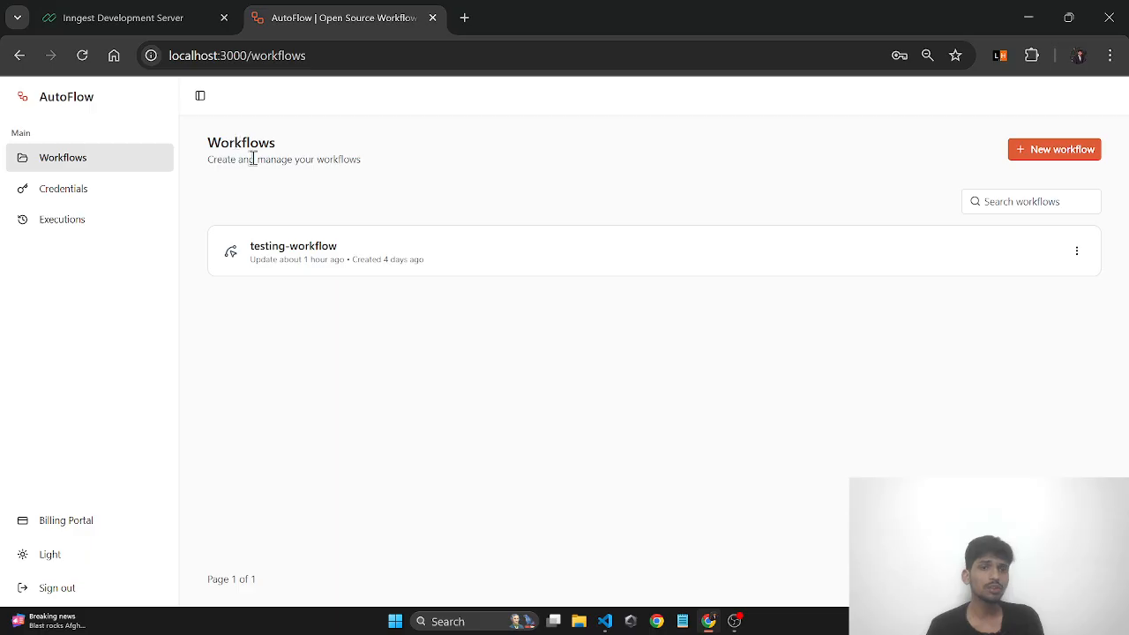
pyautogui.click(1026, 150)
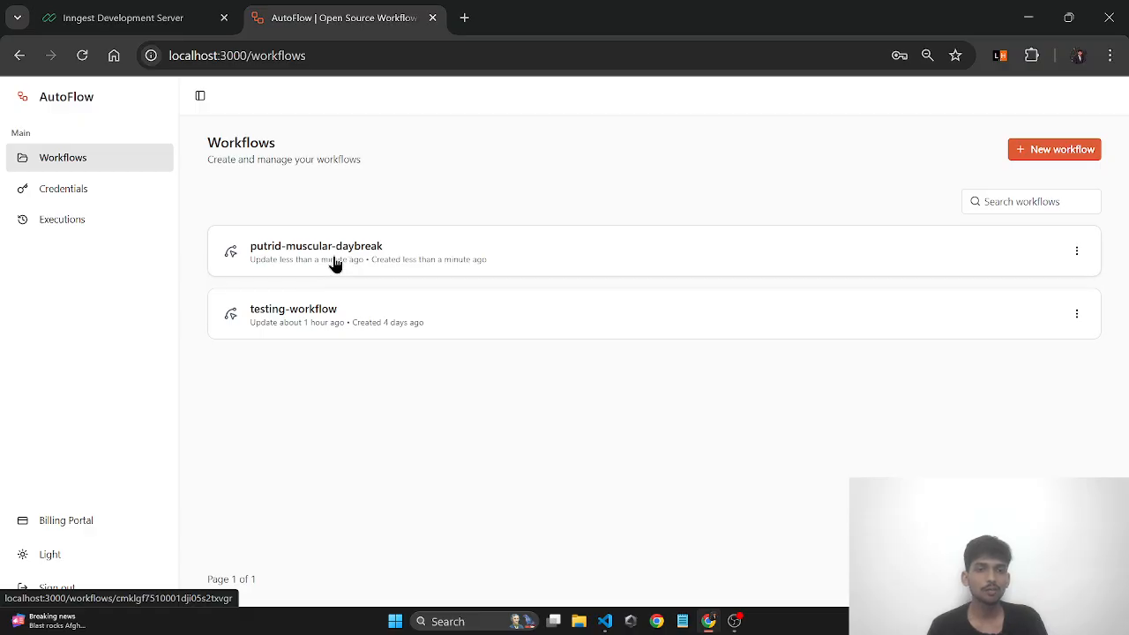
pyautogui.click(1059, 264)
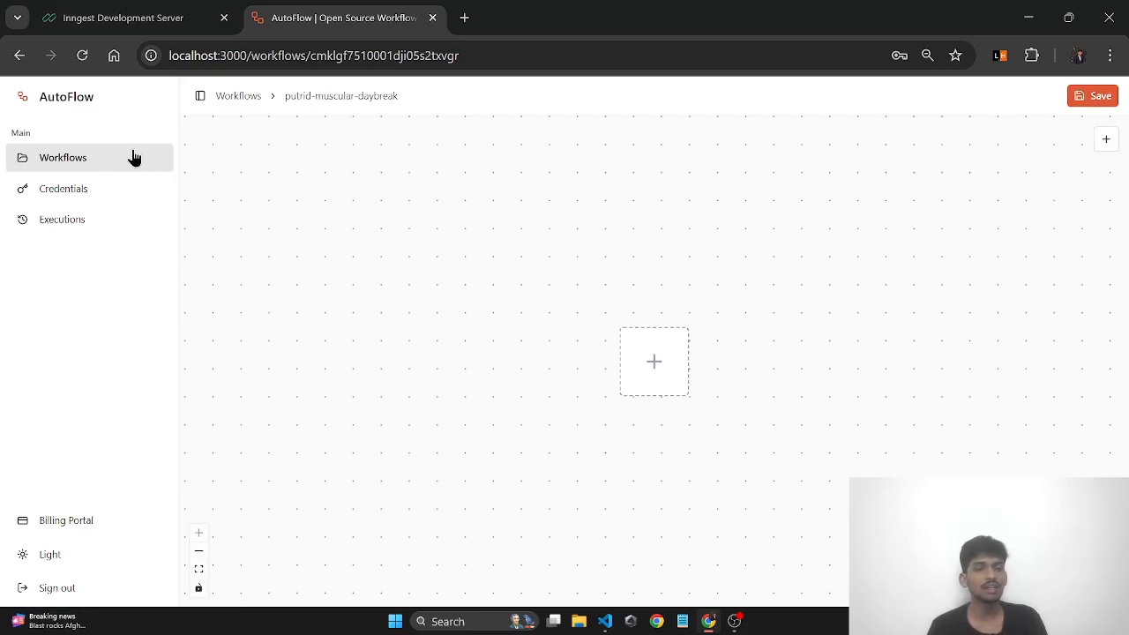
# - Rename putrid-muscular-daybreak to 'Testing' in the breadcrumb and switch AutoFlow to the dark theme
pyautogui.click(315, 97)
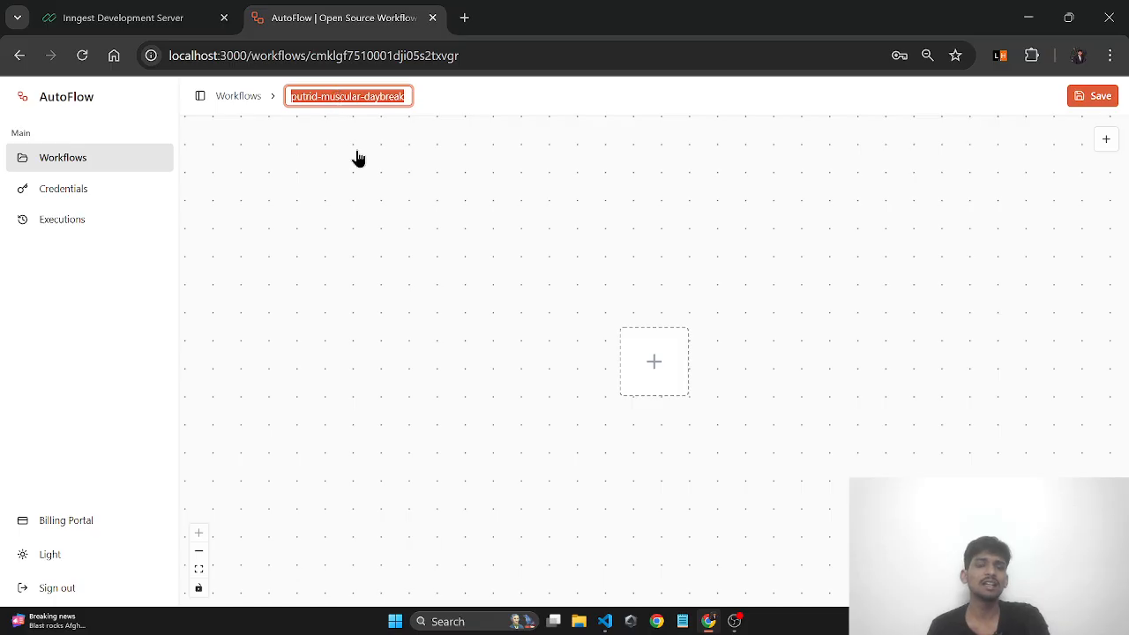
pyautogui.click(336, 97)
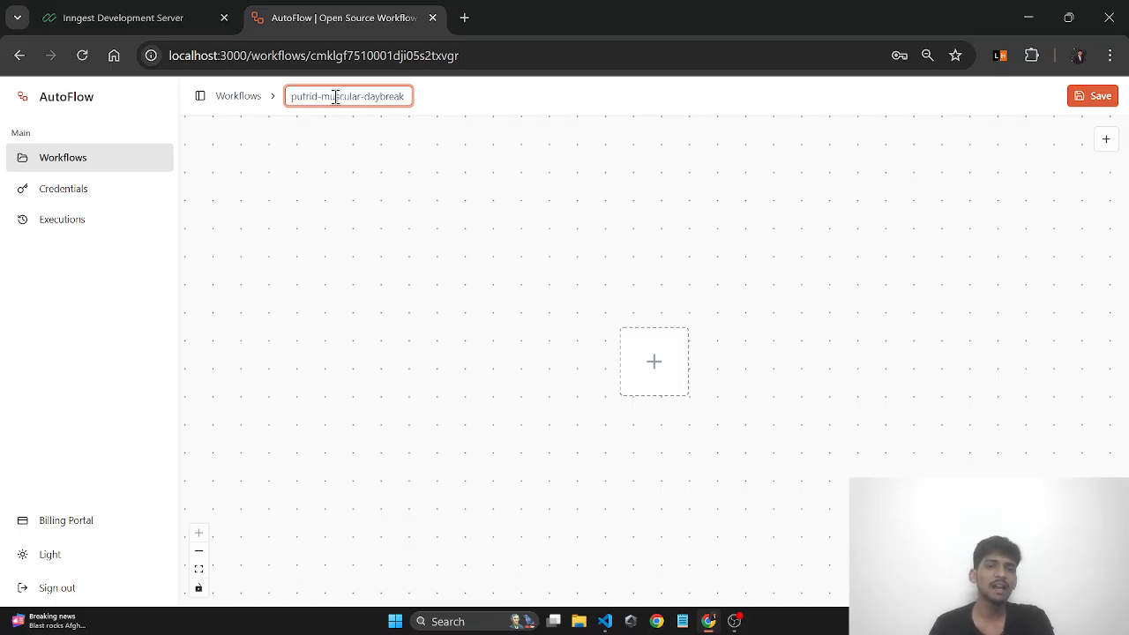
pyautogui.tripleClick(347, 97)
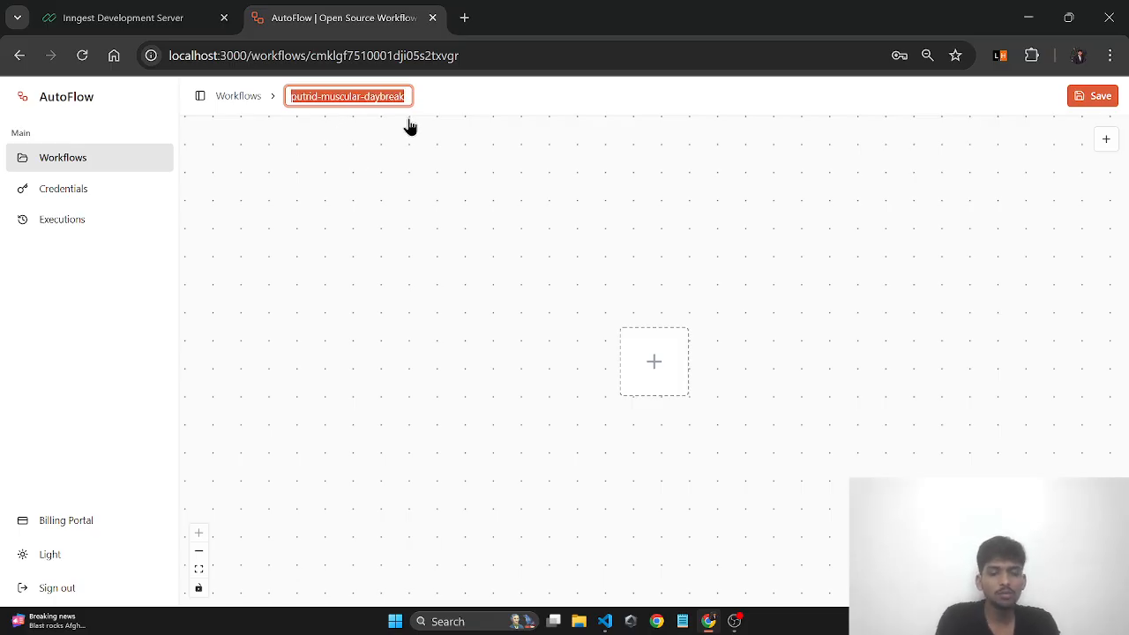
pyautogui.write('Testing')
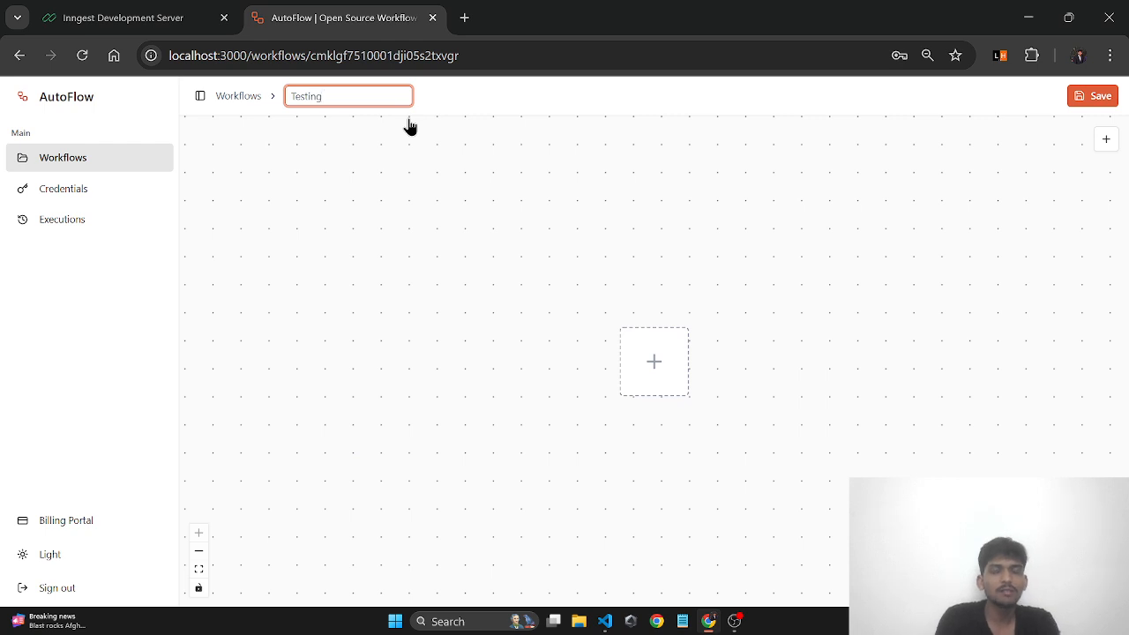
pyautogui.press('Return')
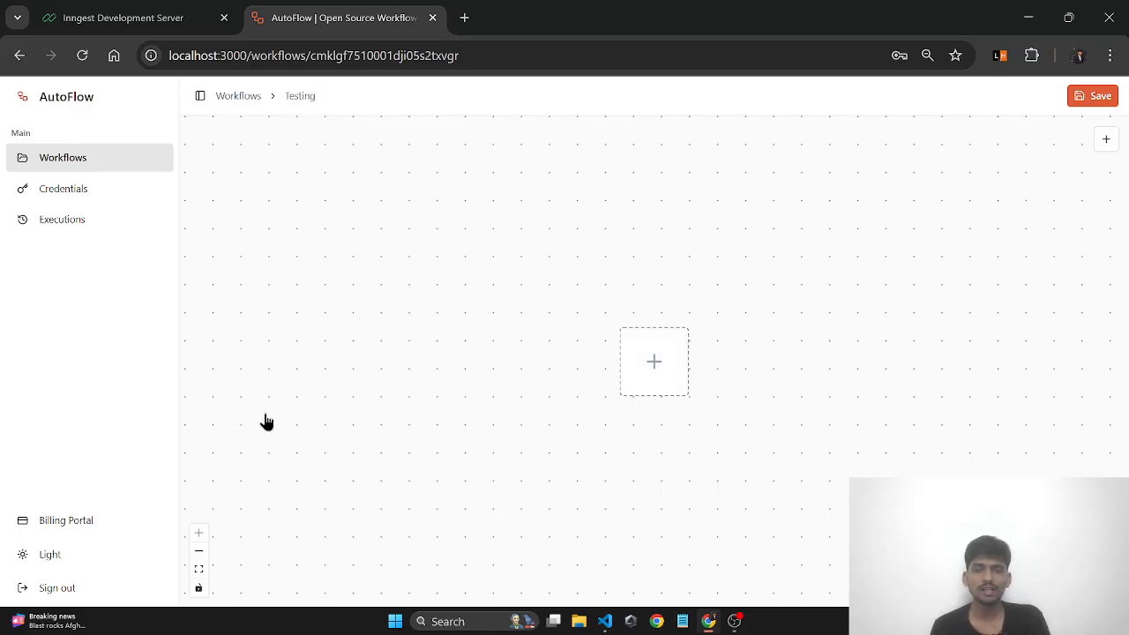
pyautogui.click(61, 556)
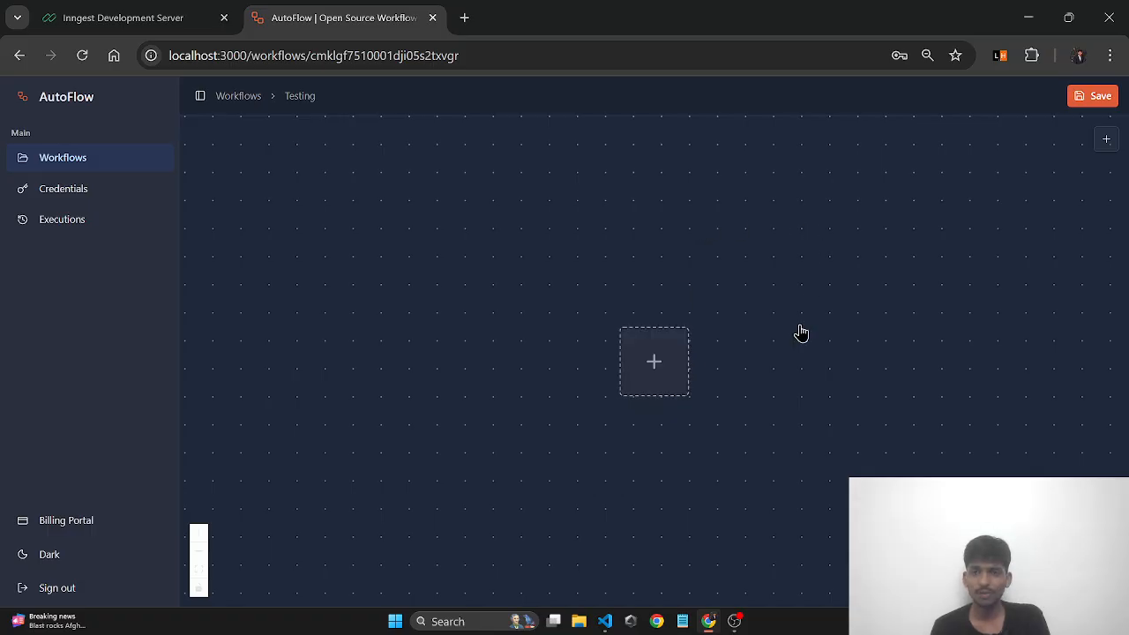
# - Return to the light theme, bring up the trigger chooser from the canvas placeholder, and go full screen
pyautogui.click(151, 551)
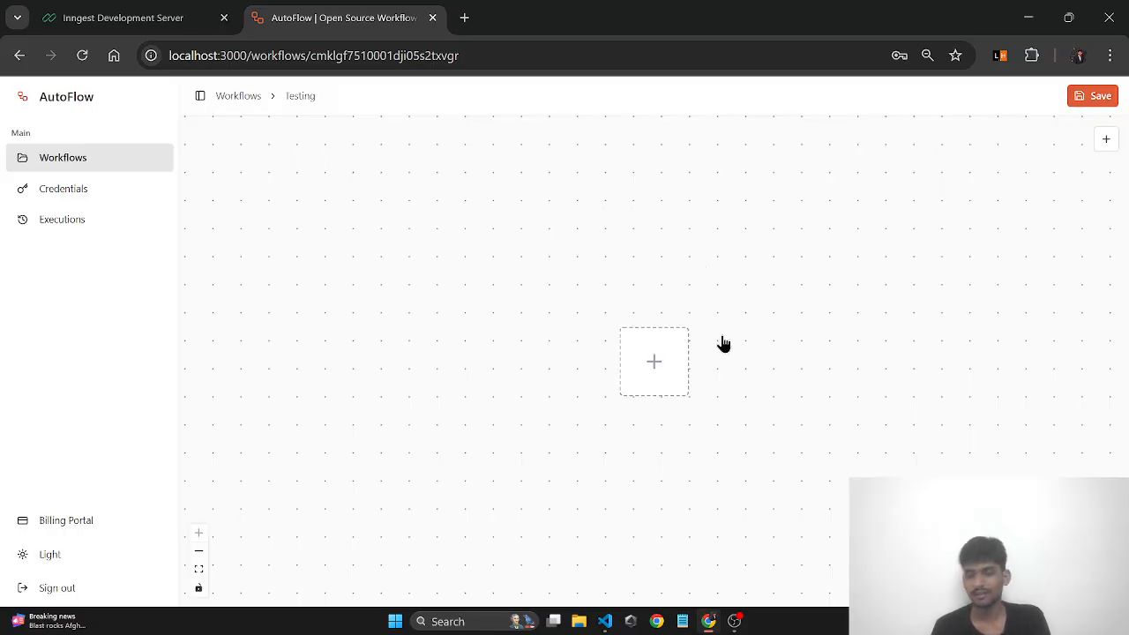
pyautogui.click(663, 374)
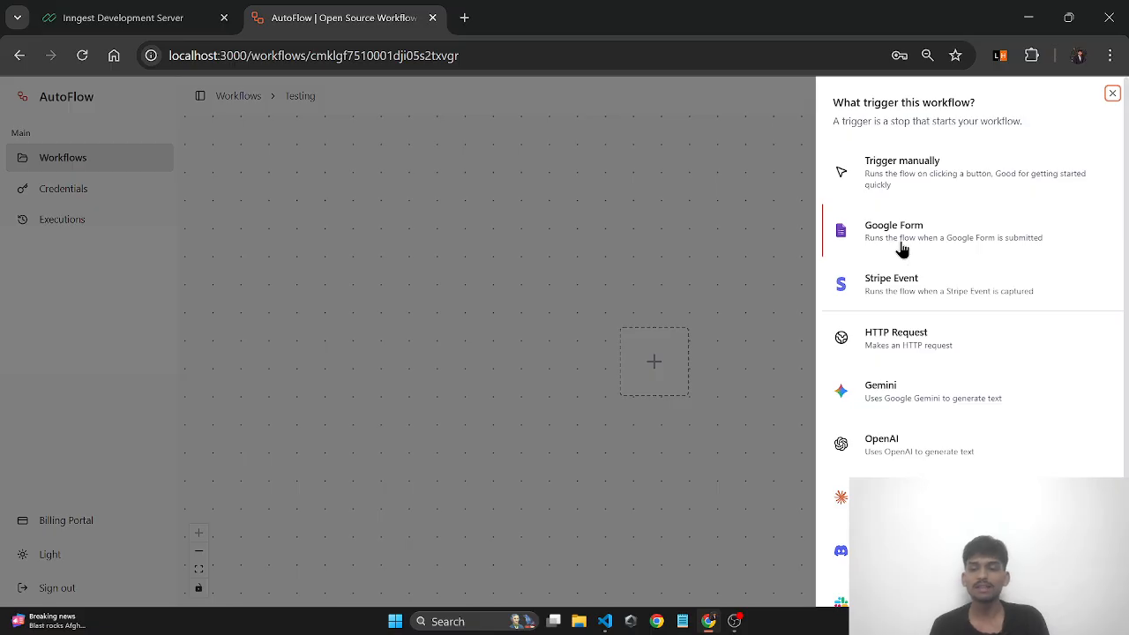
pyautogui.press('F11')
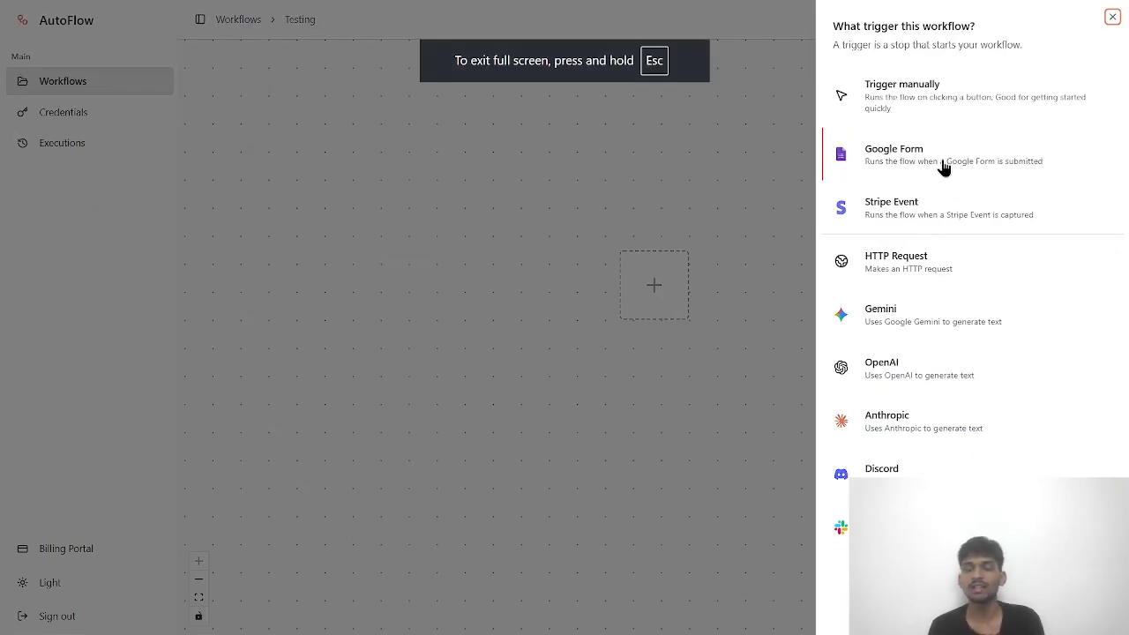
# - Add a 'Trigger manually' node and read through its Manual Trigger settings panel
pyautogui.click(945, 104)
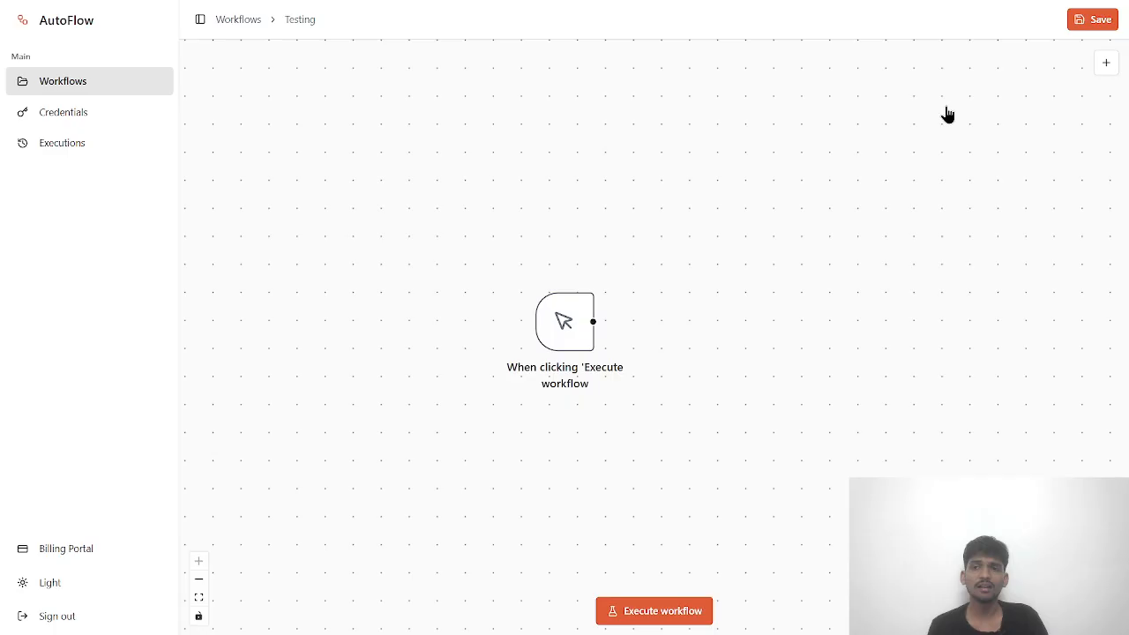
pyautogui.moveTo(563, 320); pyautogui.dragTo(535, 307)
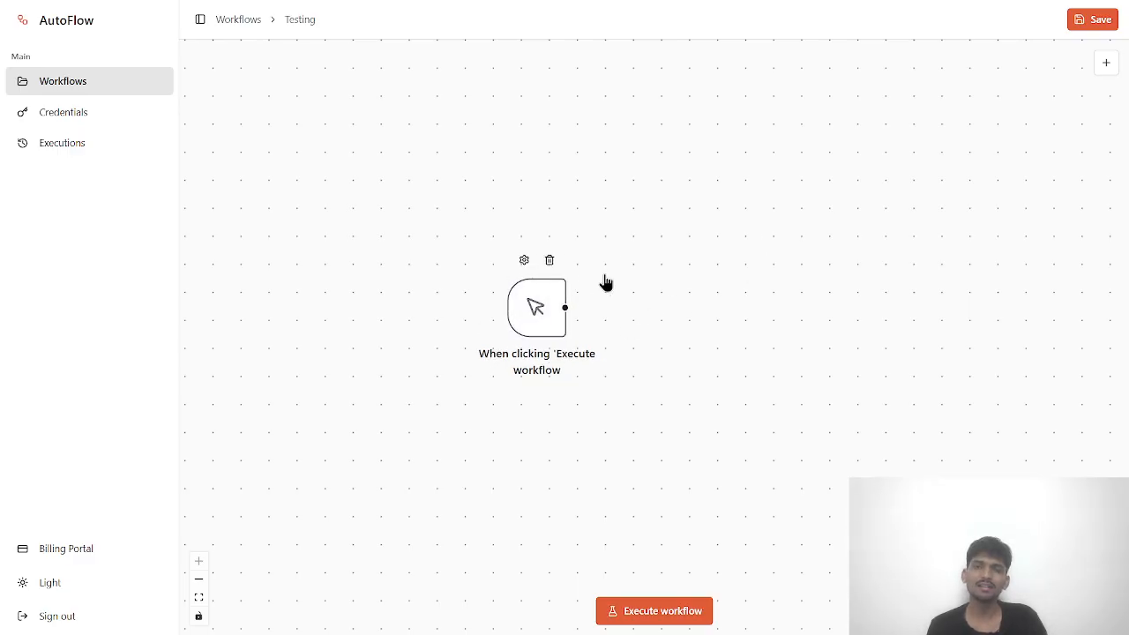
pyautogui.doubleClick(552, 315)
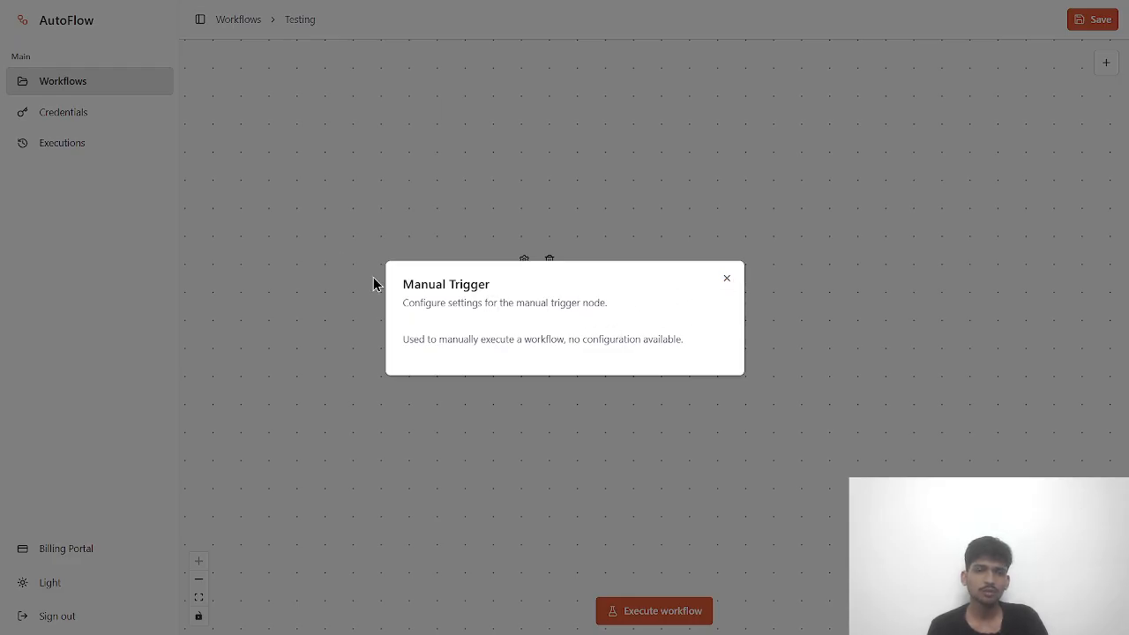
pyautogui.moveTo(402, 288); pyautogui.dragTo(491, 287)
pyautogui.click(485, 309)
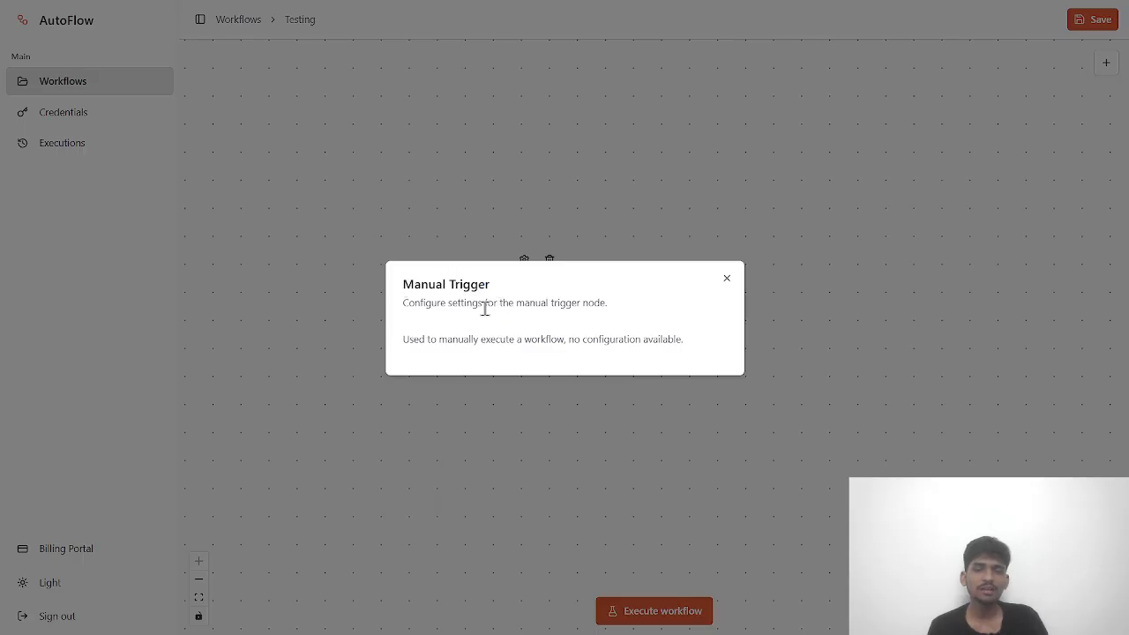
pyautogui.moveTo(617, 304); pyautogui.dragTo(547, 305)
pyautogui.click(508, 362)
pyautogui.moveTo(416, 343); pyautogui.dragTo(587, 345)
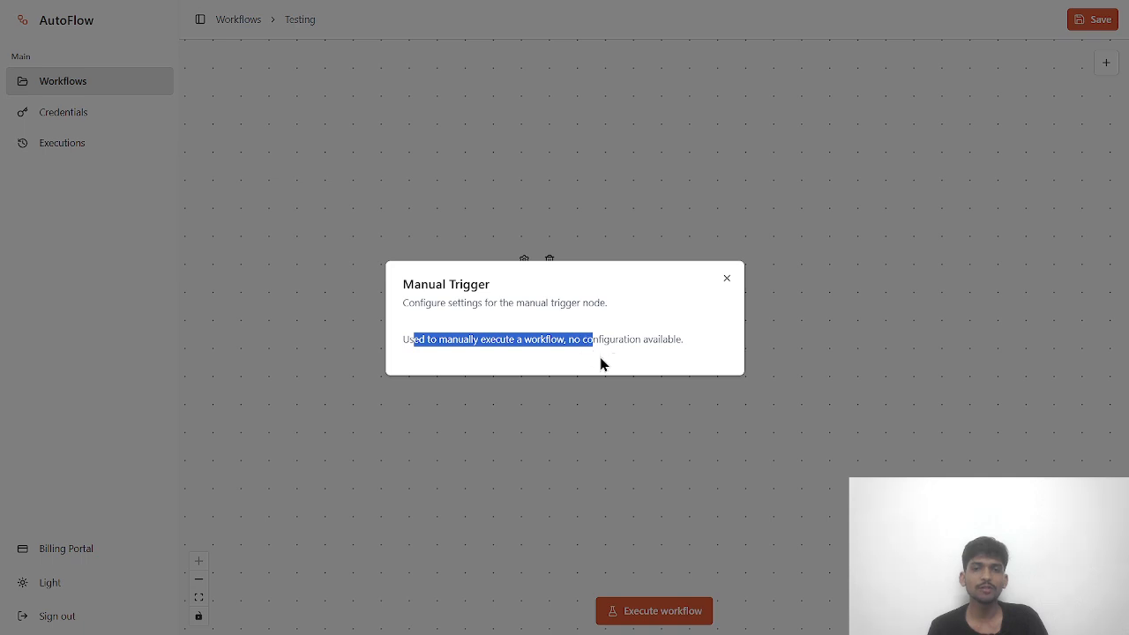
pyautogui.click(619, 337)
pyautogui.moveTo(682, 343); pyautogui.dragTo(663, 342)
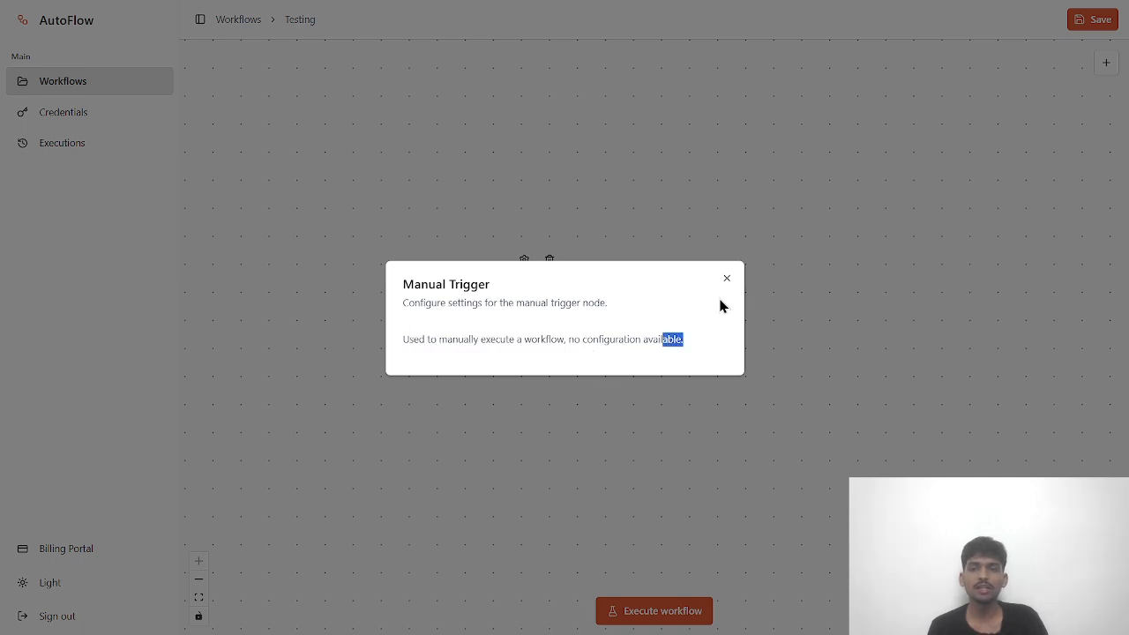
pyautogui.click(727, 280)
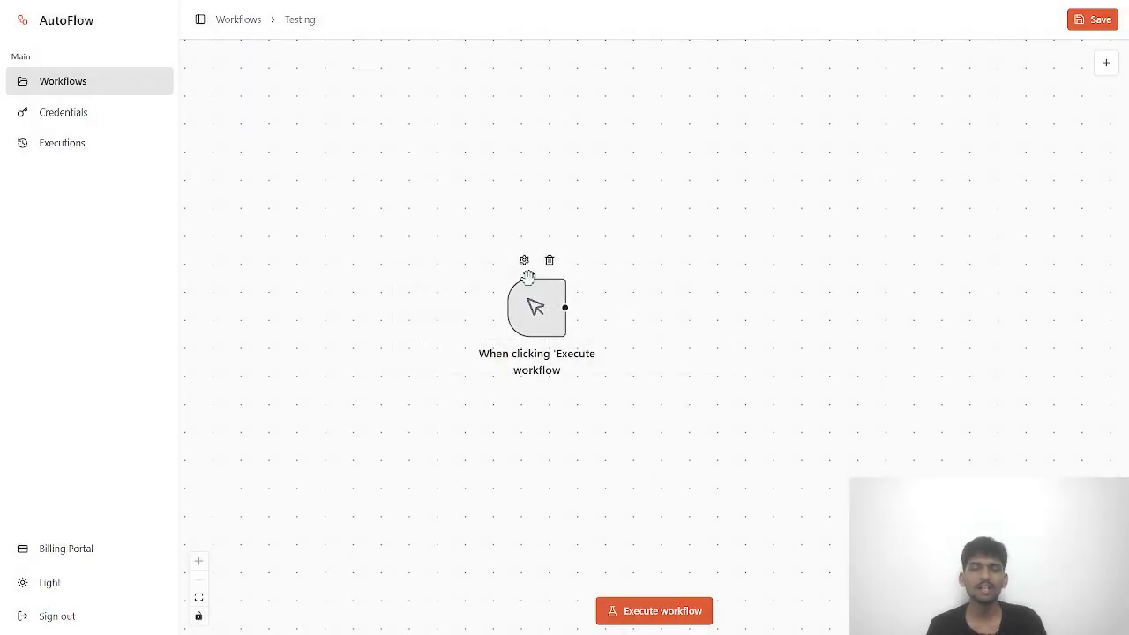
# - Drag the manual trigger node to the upper left and pull from its output to reopen the node chooser
pyautogui.moveTo(535, 305); pyautogui.dragTo(368, 264)
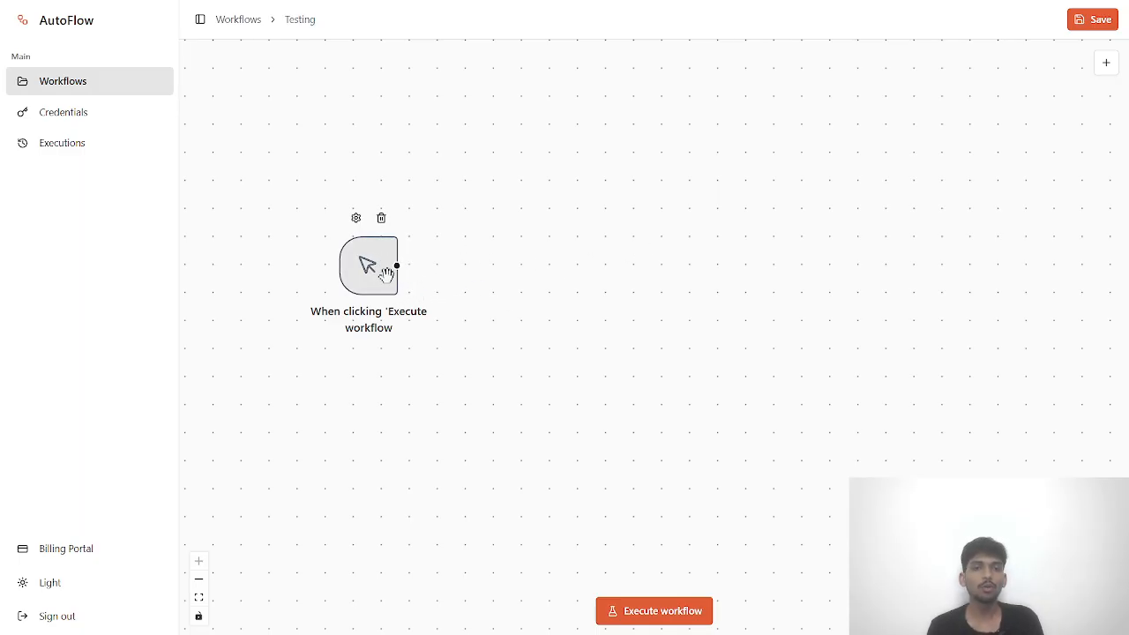
pyautogui.moveTo(386, 273); pyautogui.dragTo(387, 217)
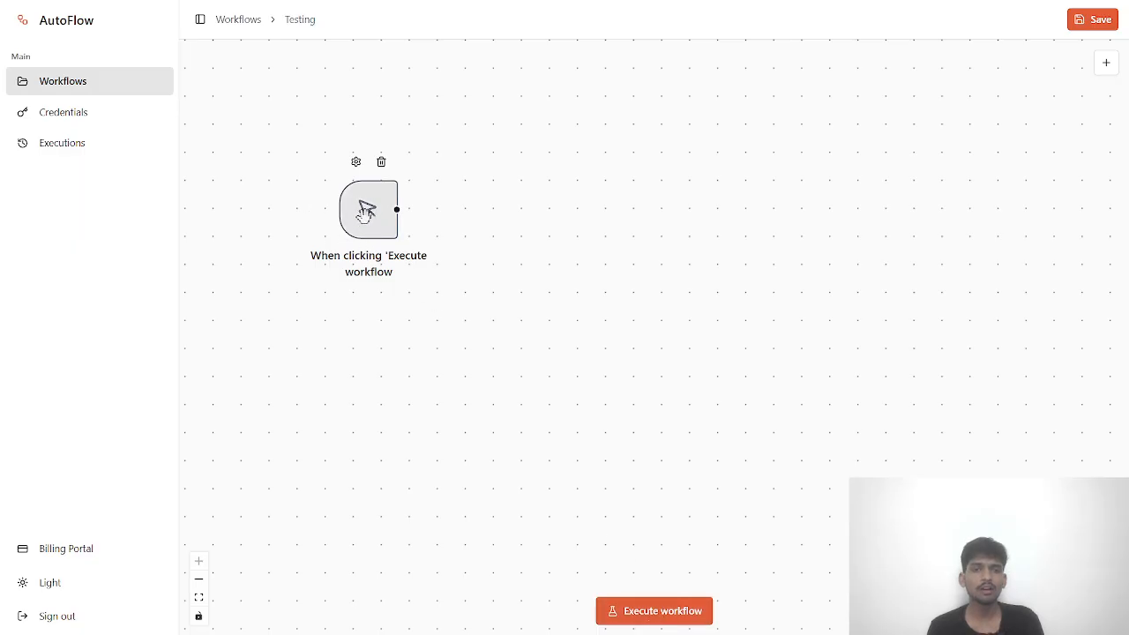
pyautogui.moveTo(366, 214); pyautogui.dragTo(328, 167)
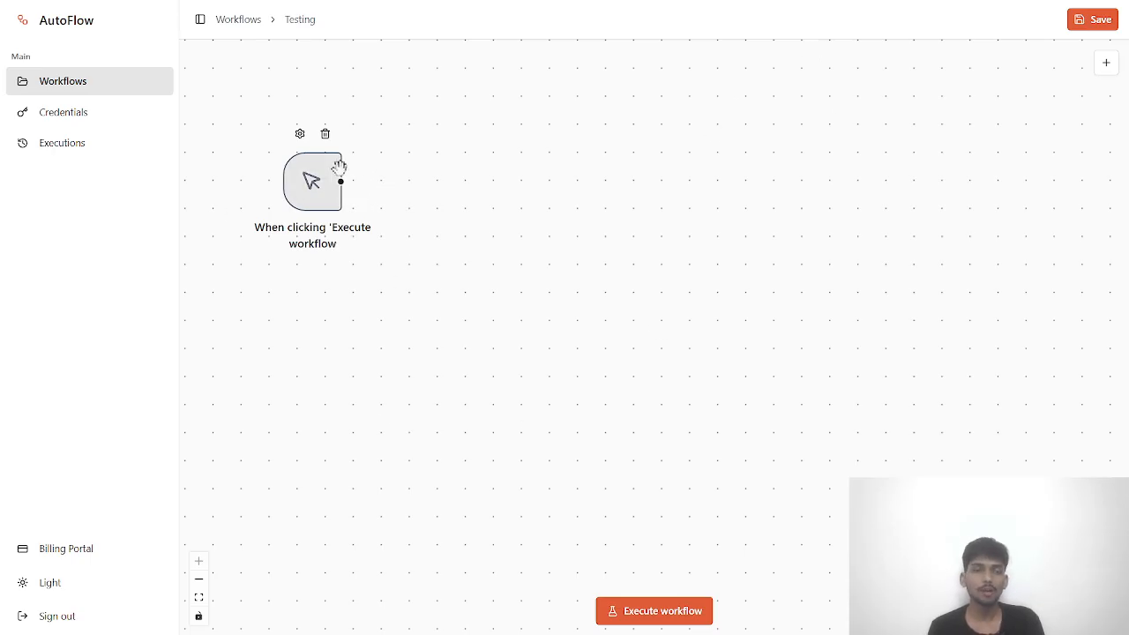
pyautogui.moveTo(342, 181); pyautogui.dragTo(543, 234)
# - Add a Google Form trigger under the manual trigger and review its webhook setup instructions
pyautogui.click(1106, 63)
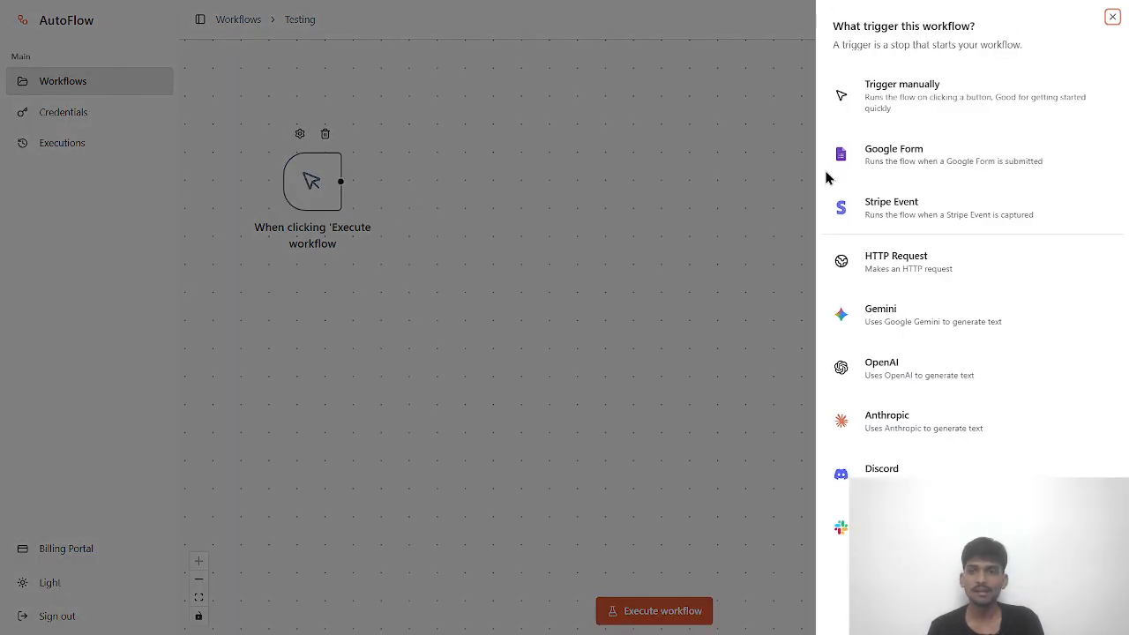
pyautogui.click(900, 159)
pyautogui.moveTo(660, 287); pyautogui.dragTo(435, 384)
pyautogui.doubleClick(432, 379)
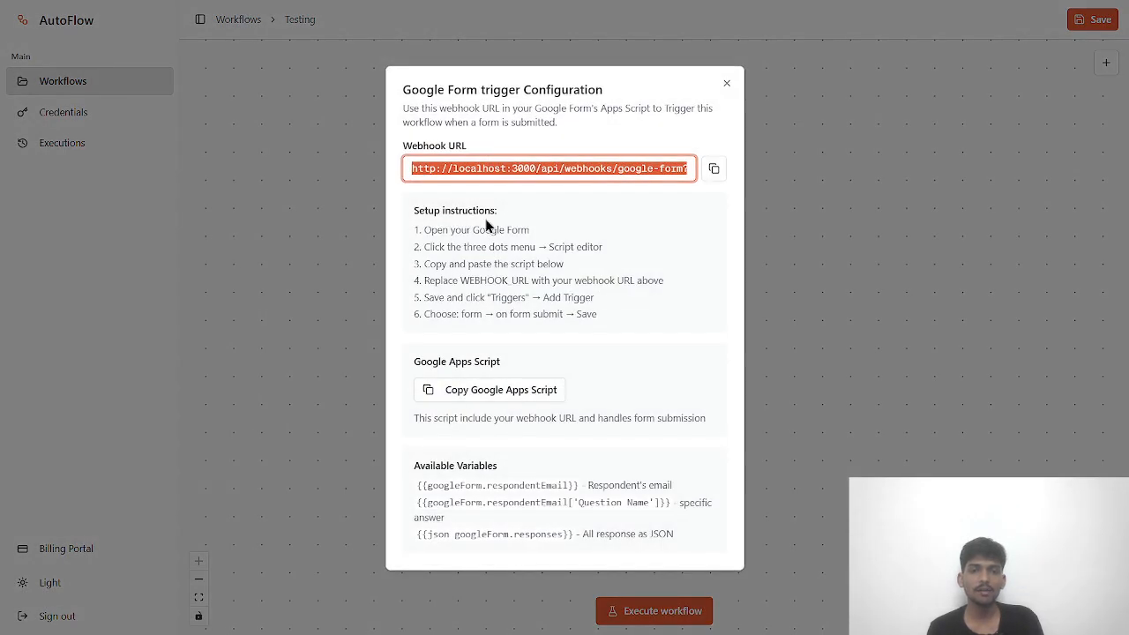
pyautogui.click(404, 218)
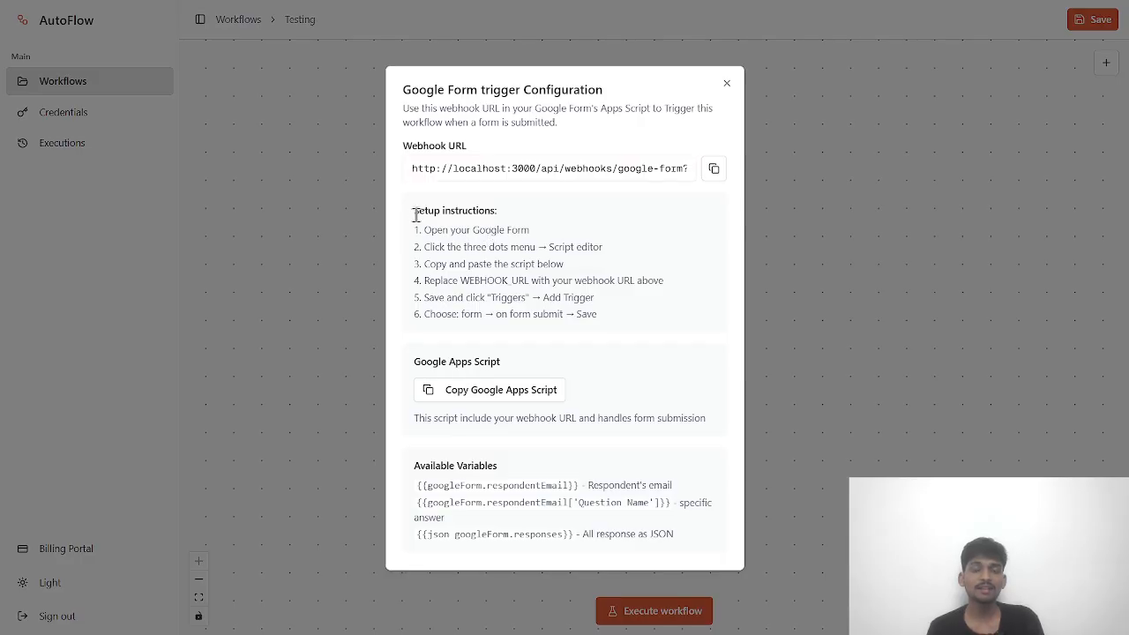
pyautogui.moveTo(418, 234); pyautogui.dragTo(591, 316)
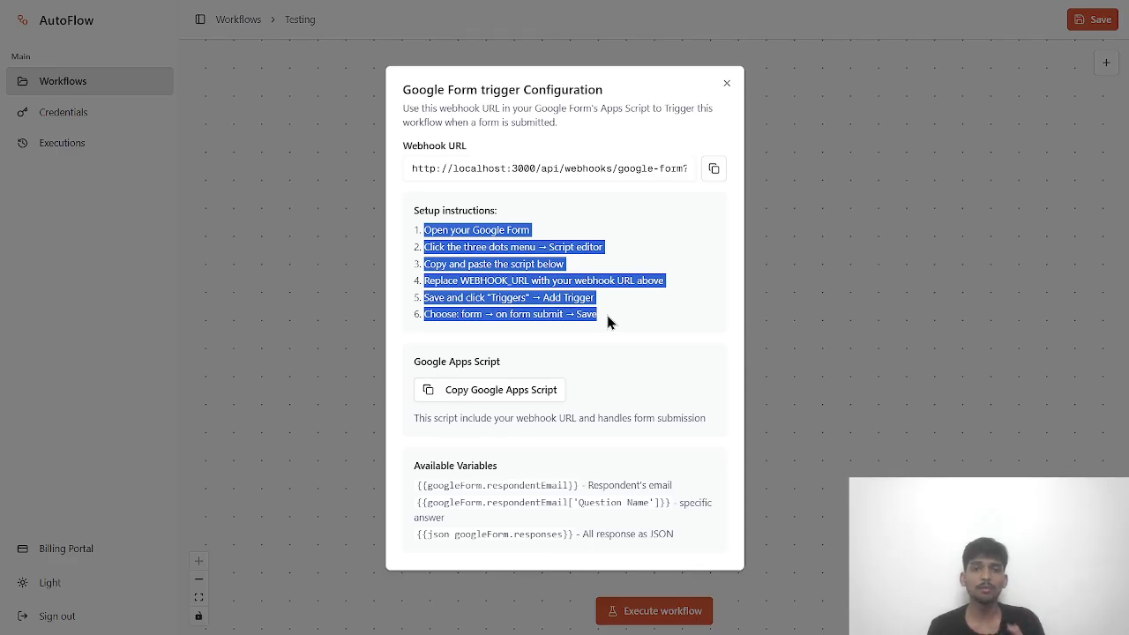
pyautogui.click(607, 315)
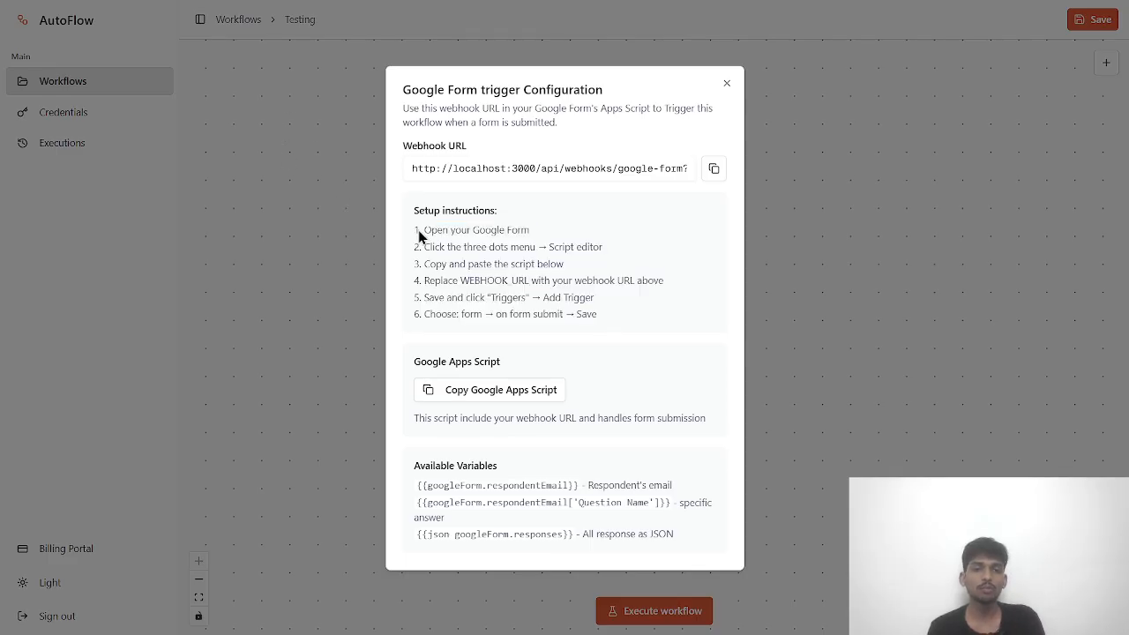
pyautogui.moveTo(423, 234); pyautogui.dragTo(509, 280)
pyautogui.moveTo(552, 282); pyautogui.dragTo(608, 318)
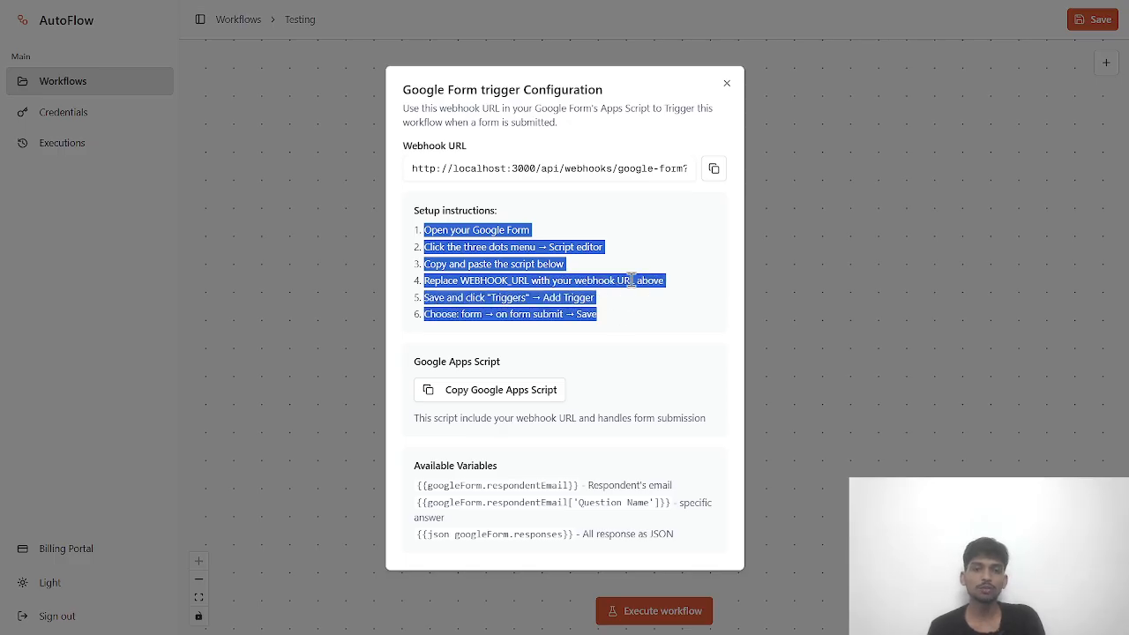
pyautogui.click(550, 253)
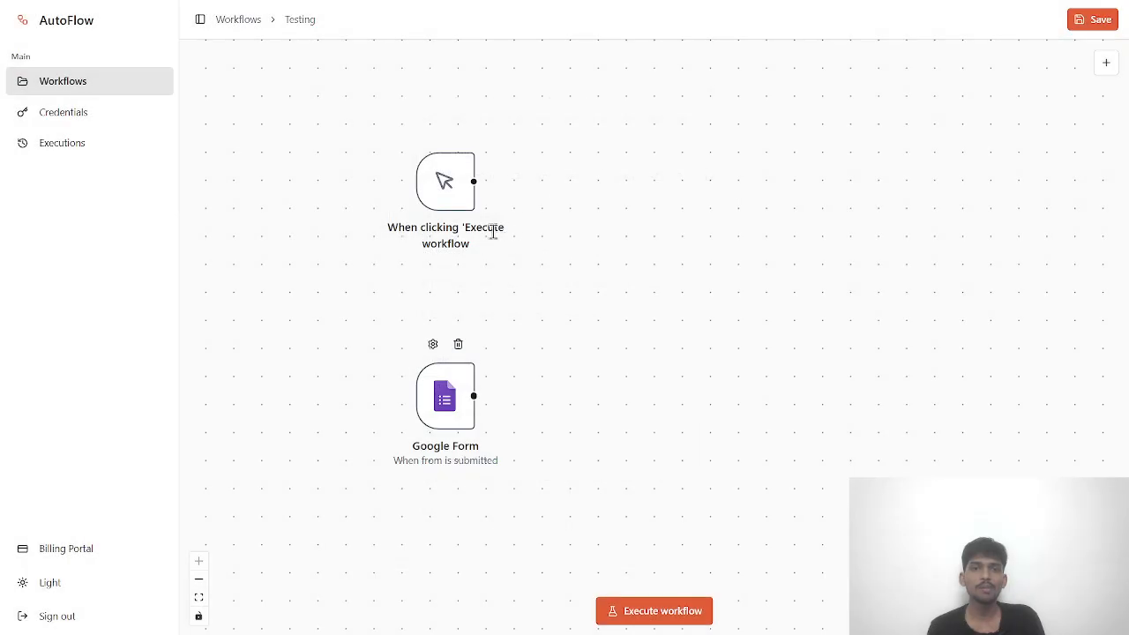
pyautogui.click(727, 83)
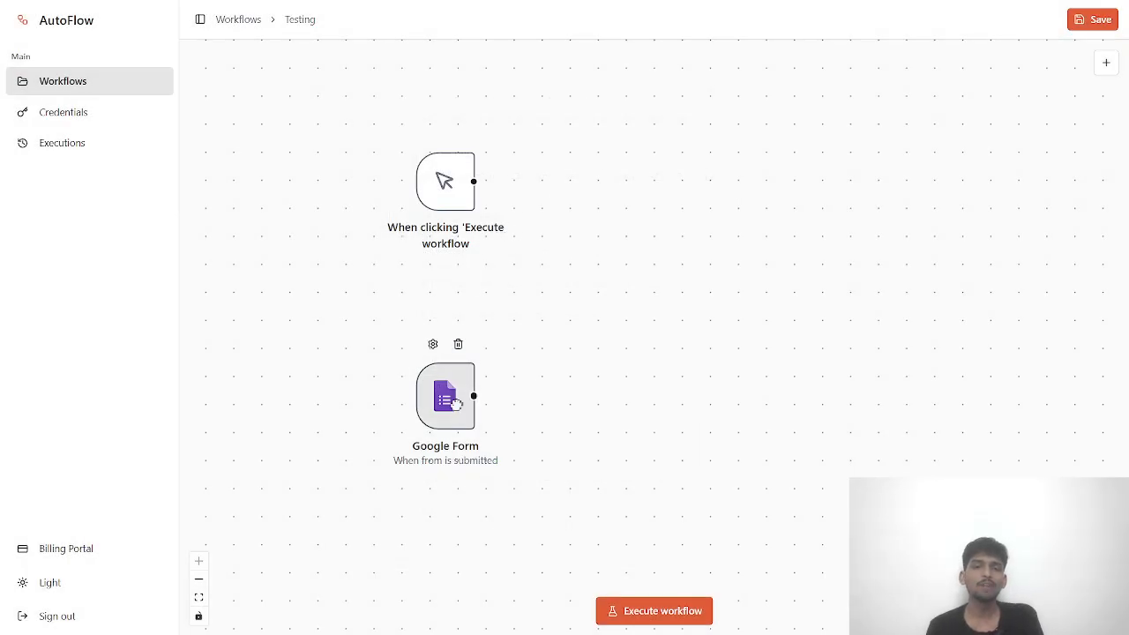
# - Recheck the Google Form localhost webhook URL and settle the node just below the manual trigger
pyautogui.moveTo(456, 403); pyautogui.dragTo(413, 374)
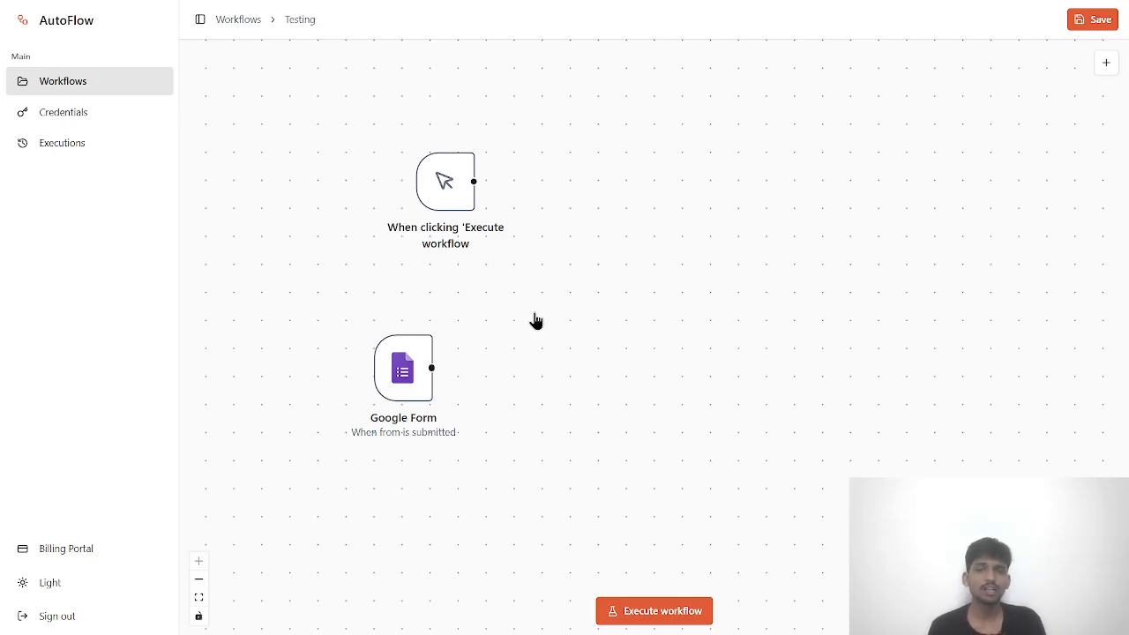
pyautogui.moveTo(415, 378)
pyautogui.mouseDown()
pyautogui.moveTo(446, 340)
pyautogui.moveTo(404, 368)
pyautogui.mouseUp()
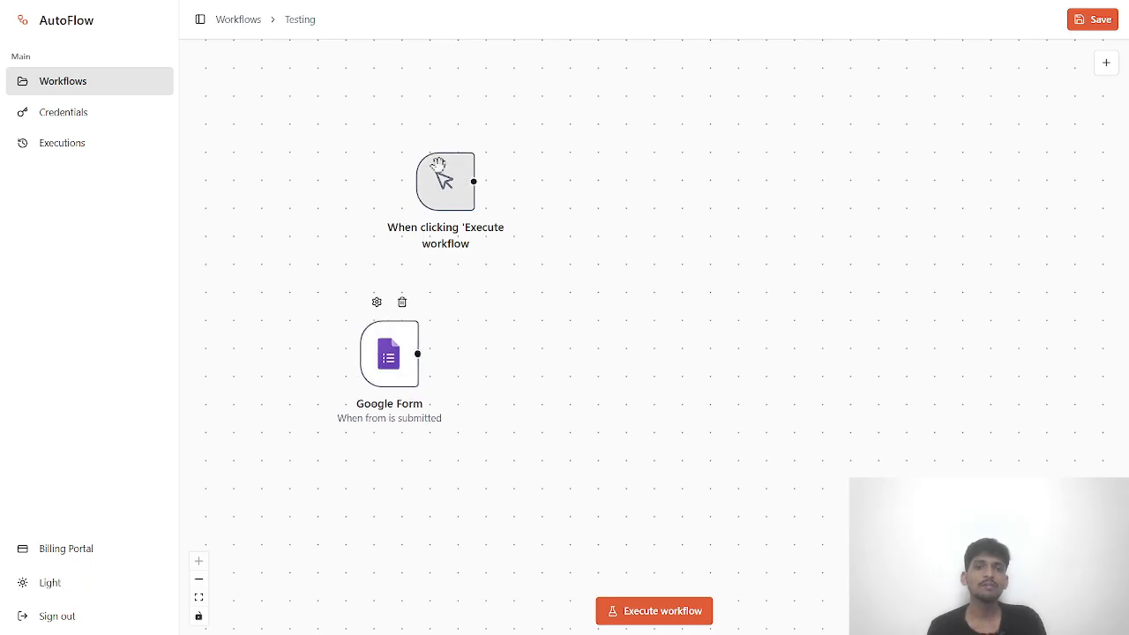
pyautogui.moveTo(445, 182); pyautogui.dragTo(362, 140)
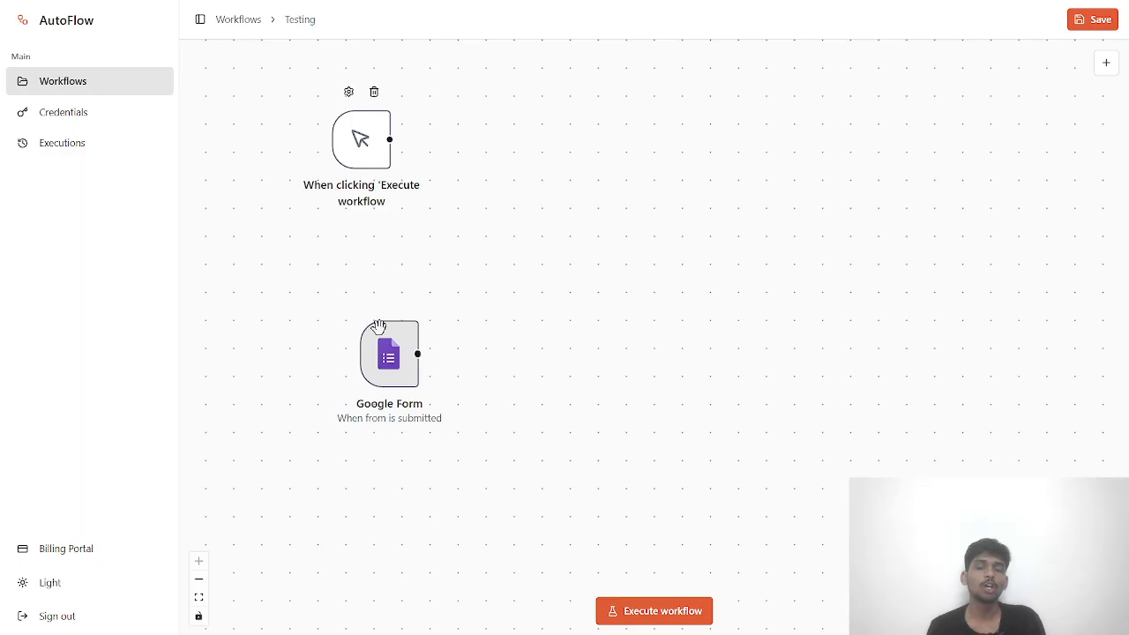
pyautogui.click(389, 358)
pyautogui.doubleClick(389, 359)
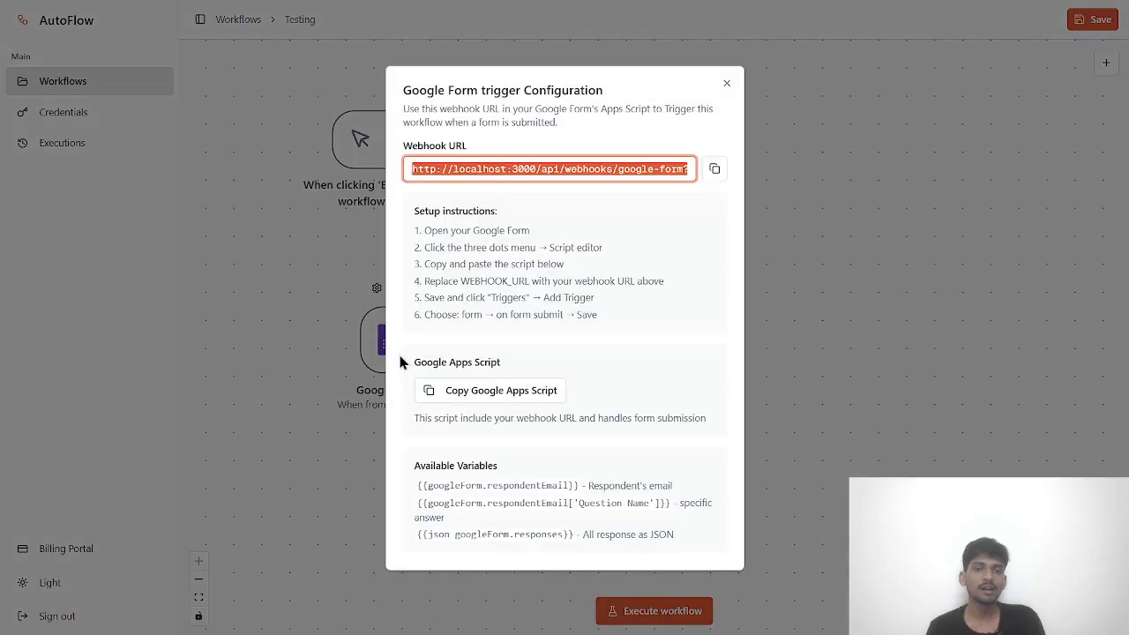
pyautogui.doubleClick(466, 168)
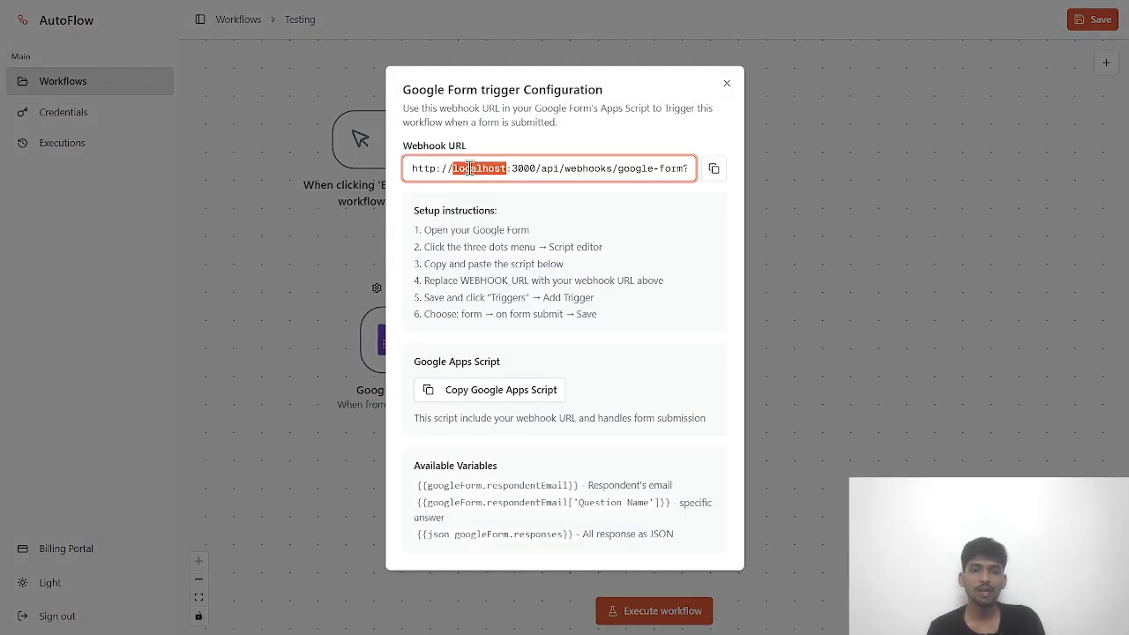
pyautogui.click(472, 399)
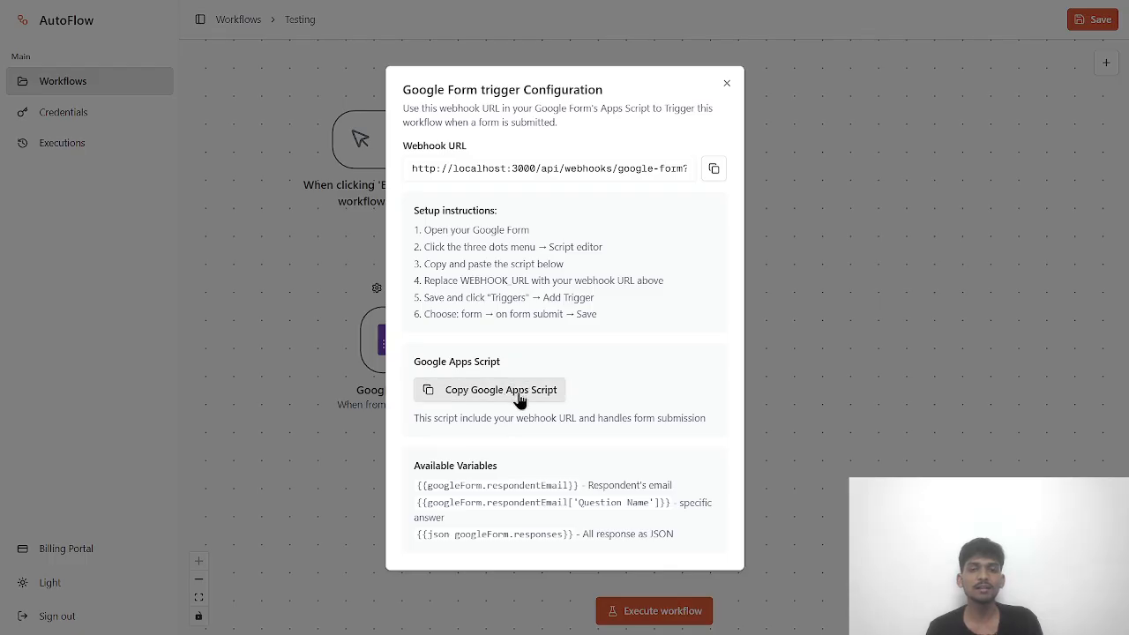
pyautogui.click(726, 84)
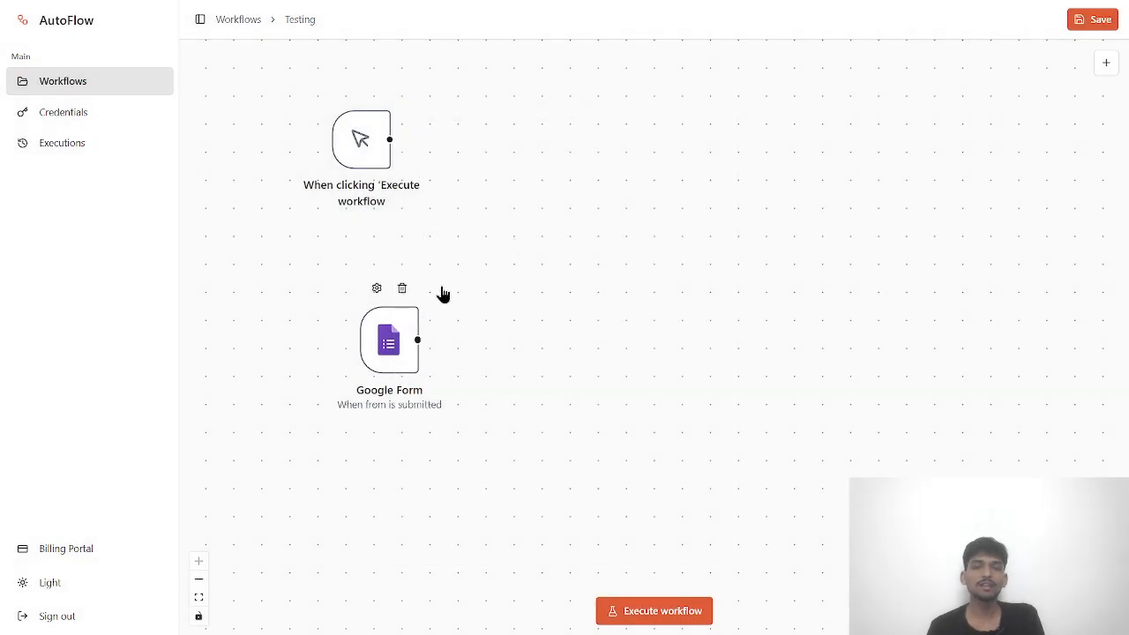
pyautogui.doubleClick(399, 350)
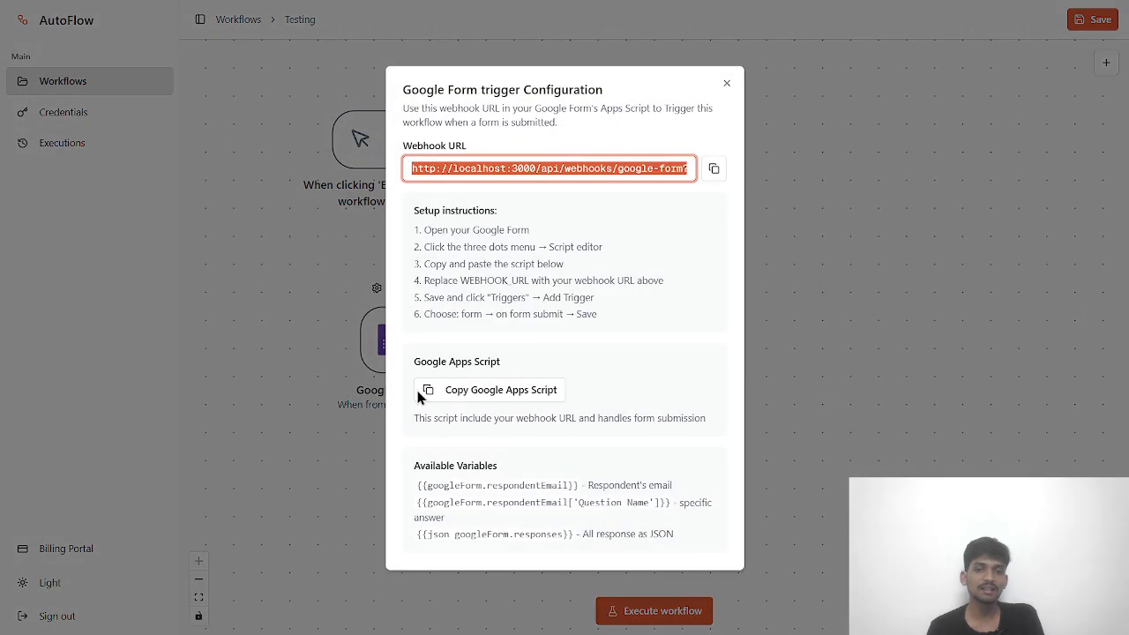
pyautogui.click(727, 87)
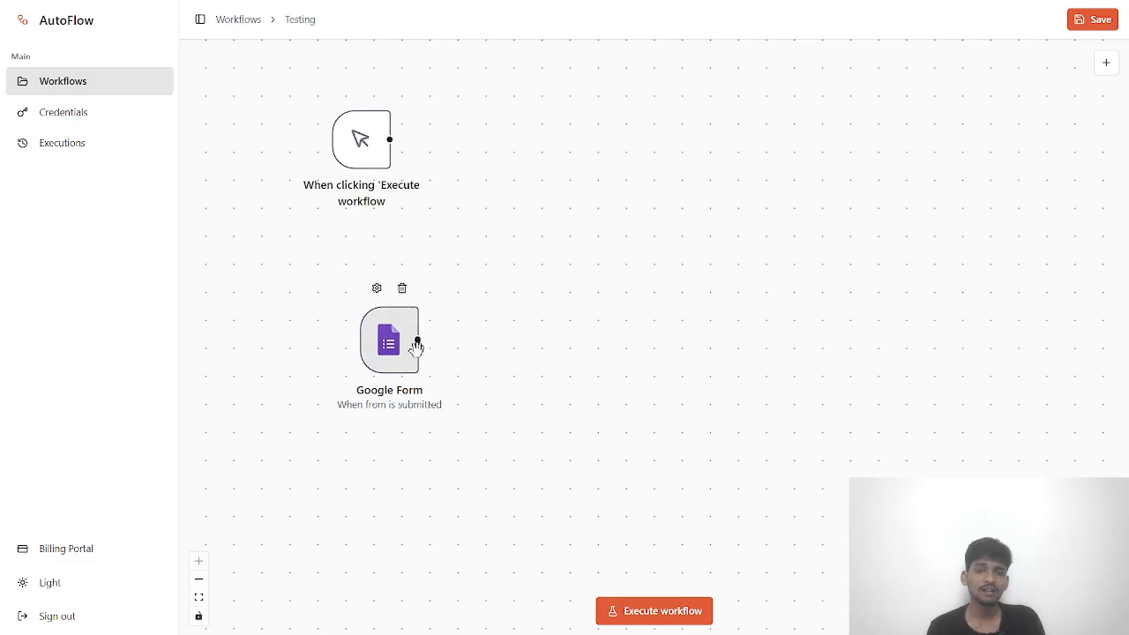
pyautogui.moveTo(393, 340); pyautogui.dragTo(378, 339)
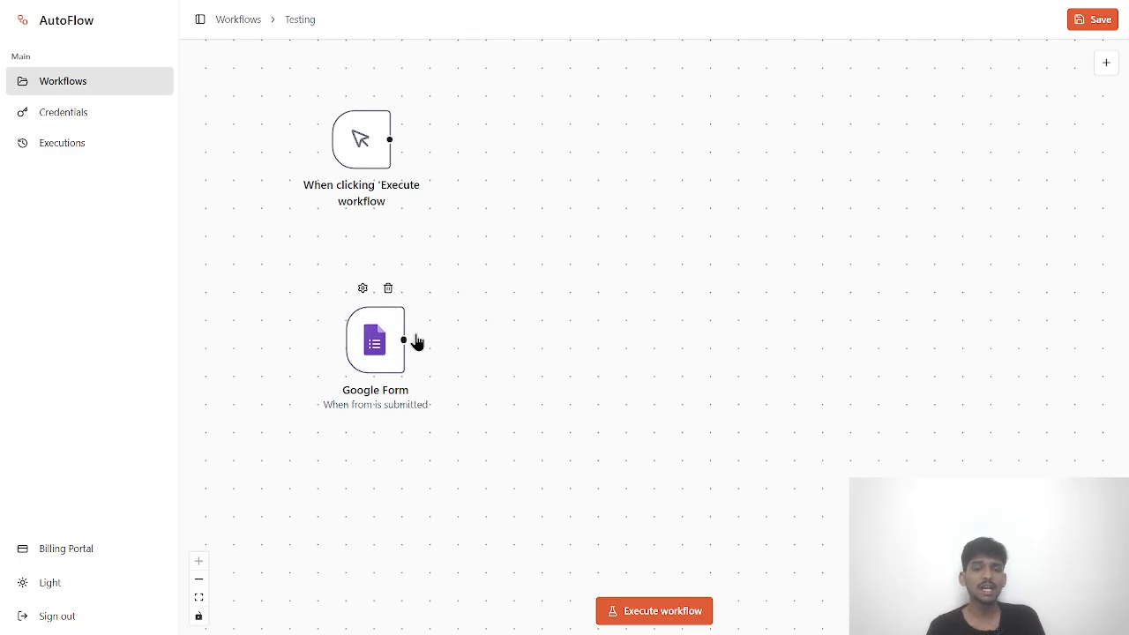
pyautogui.moveTo(378, 350); pyautogui.dragTo(349, 336)
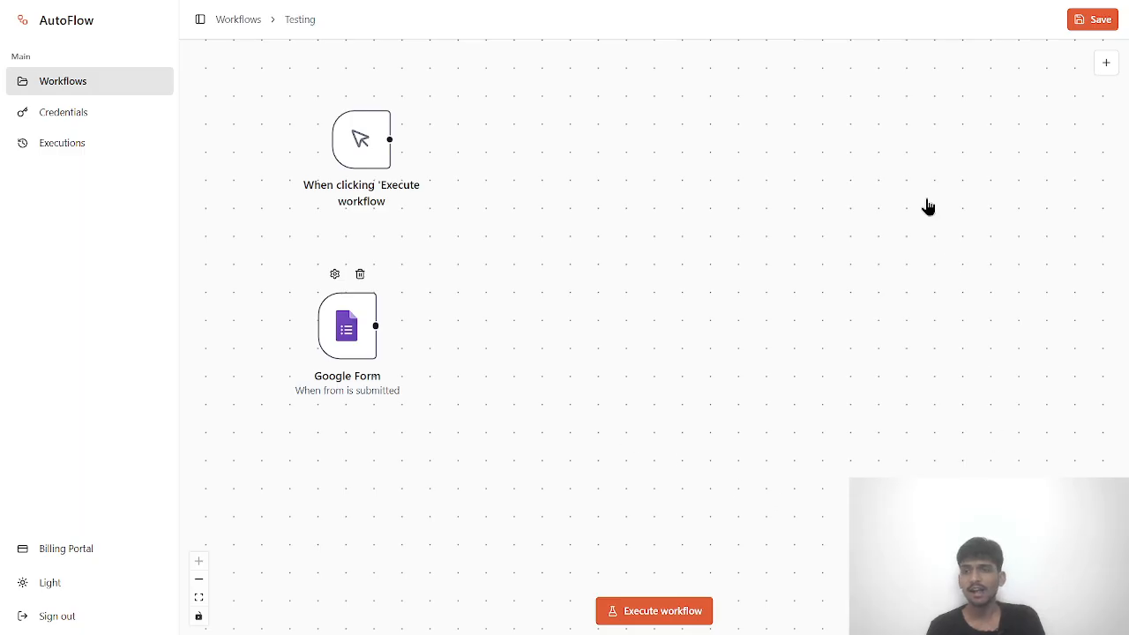
# - Add a Stripe Event trigger below Google Form and review its setup steps 1 to 6
pyautogui.click(1106, 63)
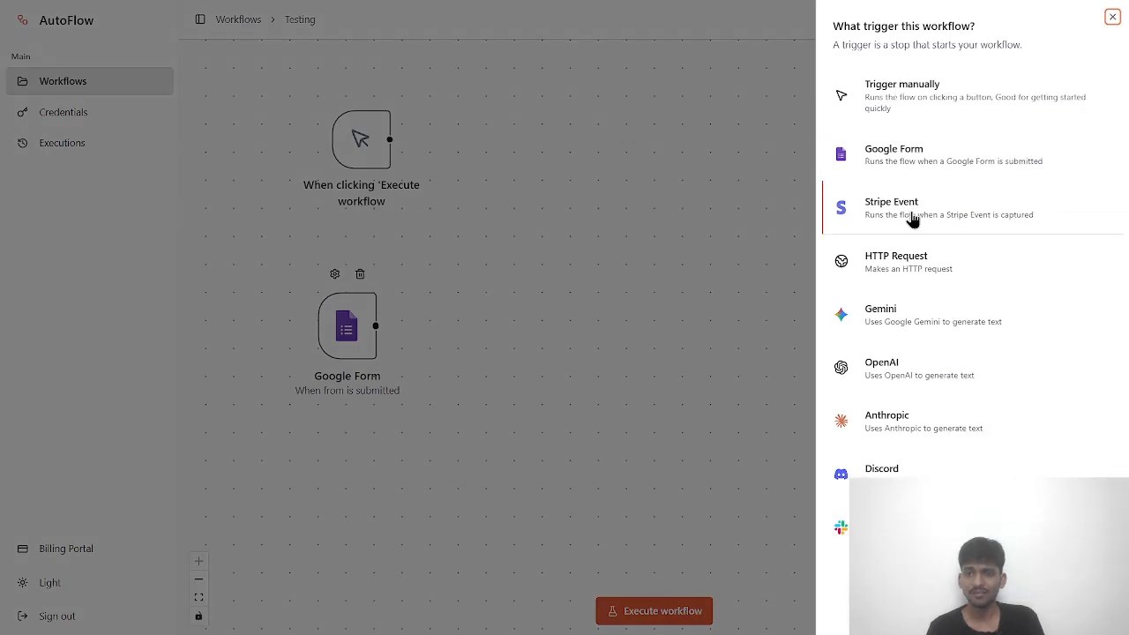
pyautogui.click(877, 220)
pyautogui.moveTo(637, 378); pyautogui.dragTo(344, 504)
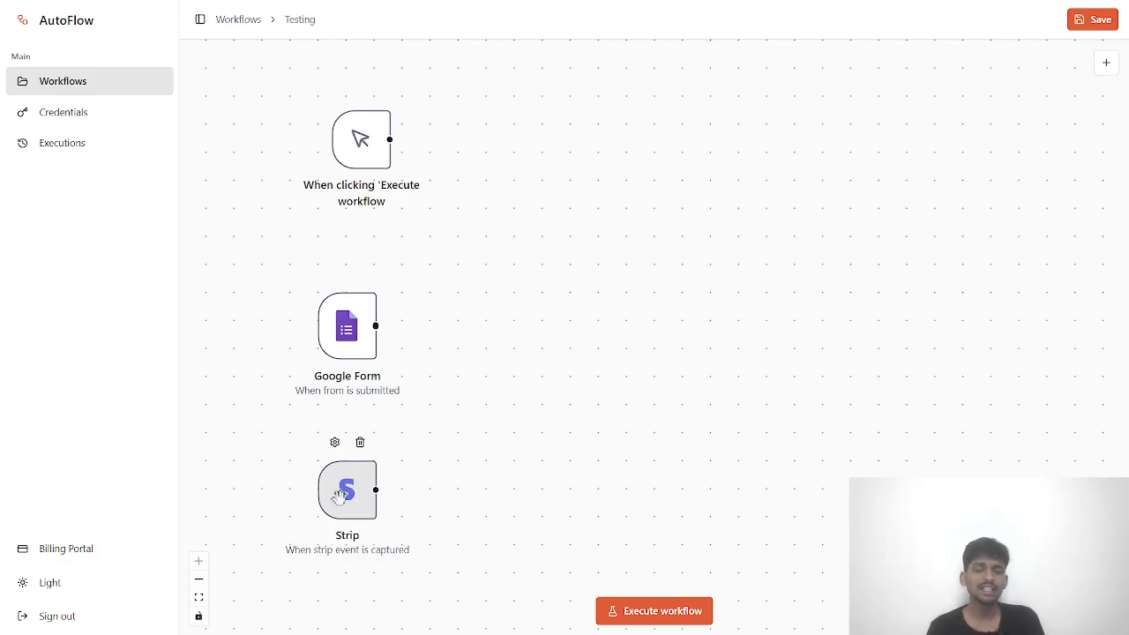
pyautogui.doubleClick(344, 511)
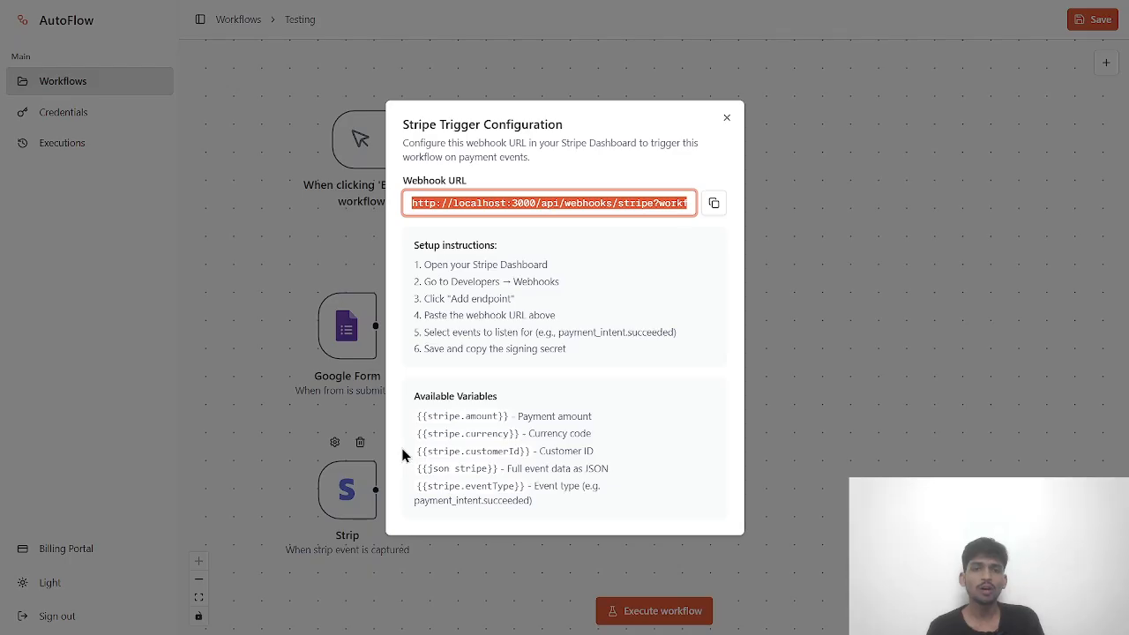
pyautogui.moveTo(419, 264); pyautogui.dragTo(558, 350)
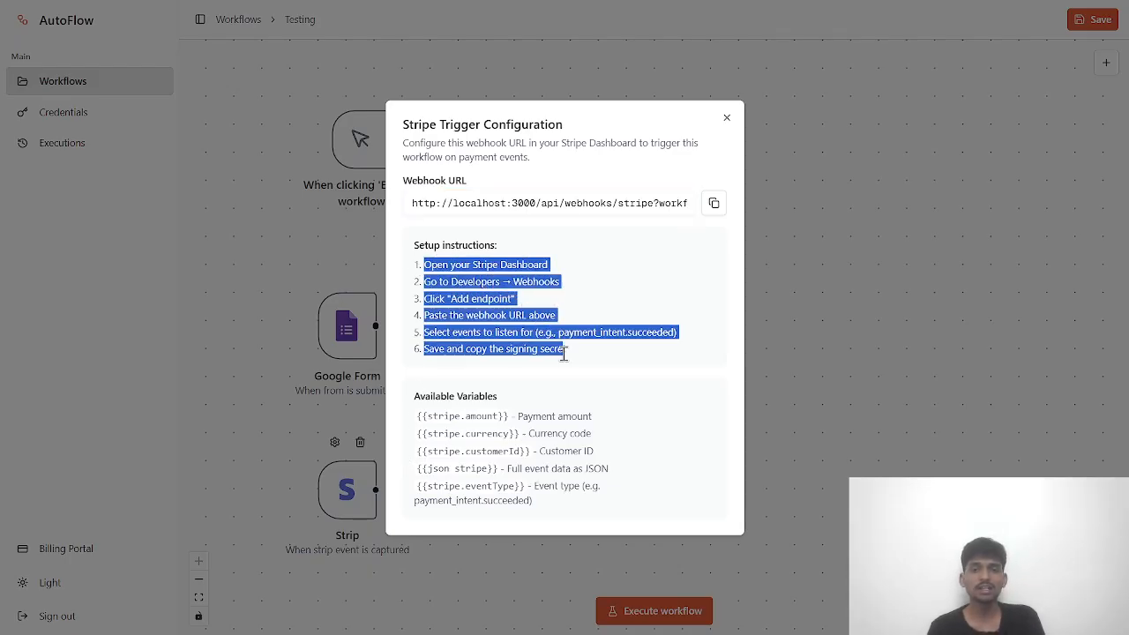
pyautogui.click(581, 360)
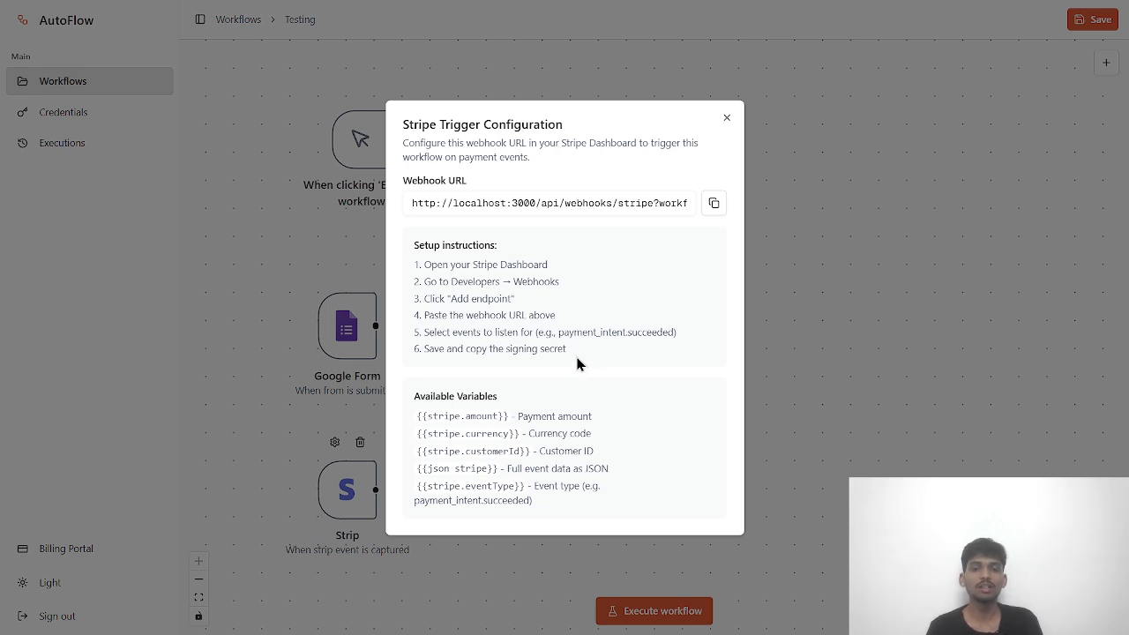
pyautogui.moveTo(578, 364); pyautogui.dragTo(435, 269)
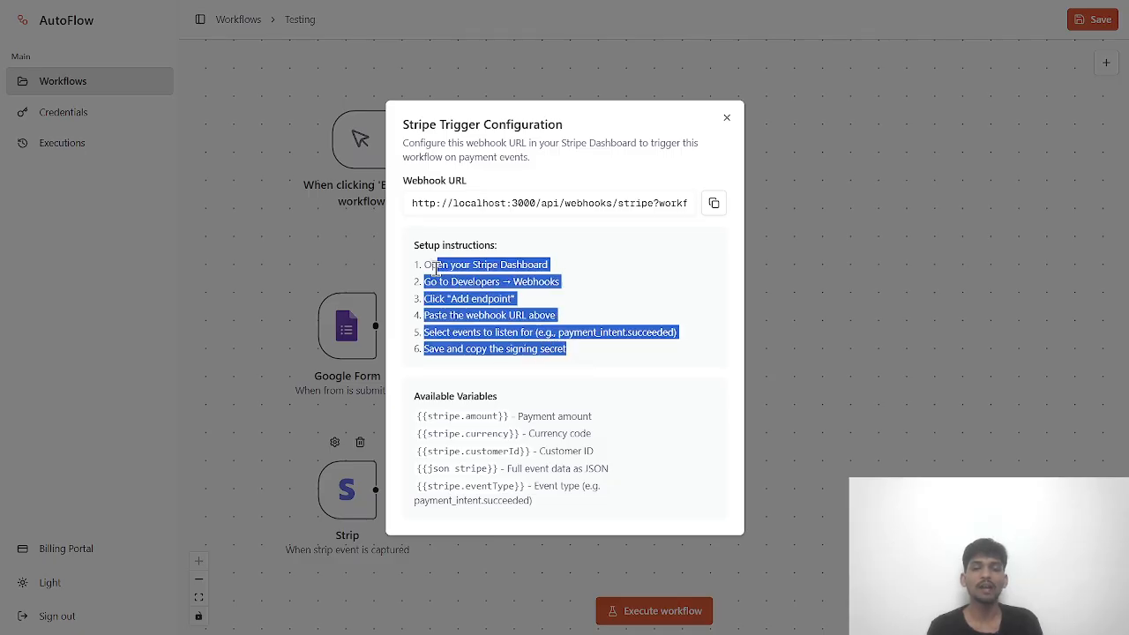
pyautogui.click(477, 334)
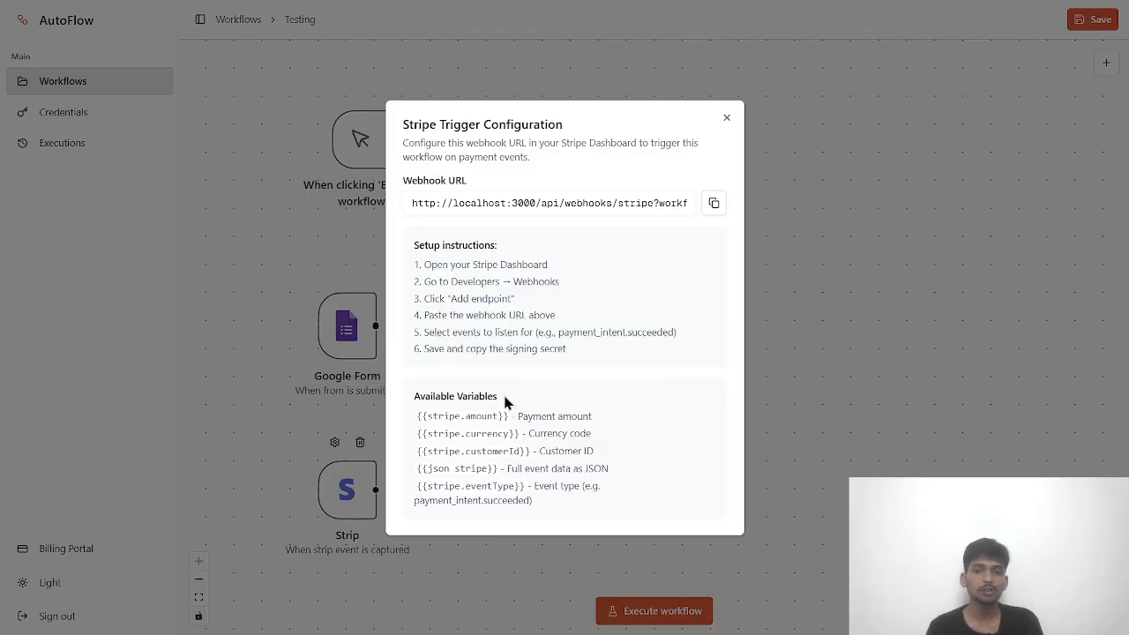
pyautogui.click(728, 118)
# - Line up the manual, Google Form and Stripe nodes in one vertical column
pyautogui.moveTo(365, 482)
pyautogui.mouseDown()
pyautogui.moveTo(359, 452)
pyautogui.moveTo(359, 465)
pyautogui.mouseUp()
pyautogui.moveTo(354, 326); pyautogui.dragTo(369, 281)
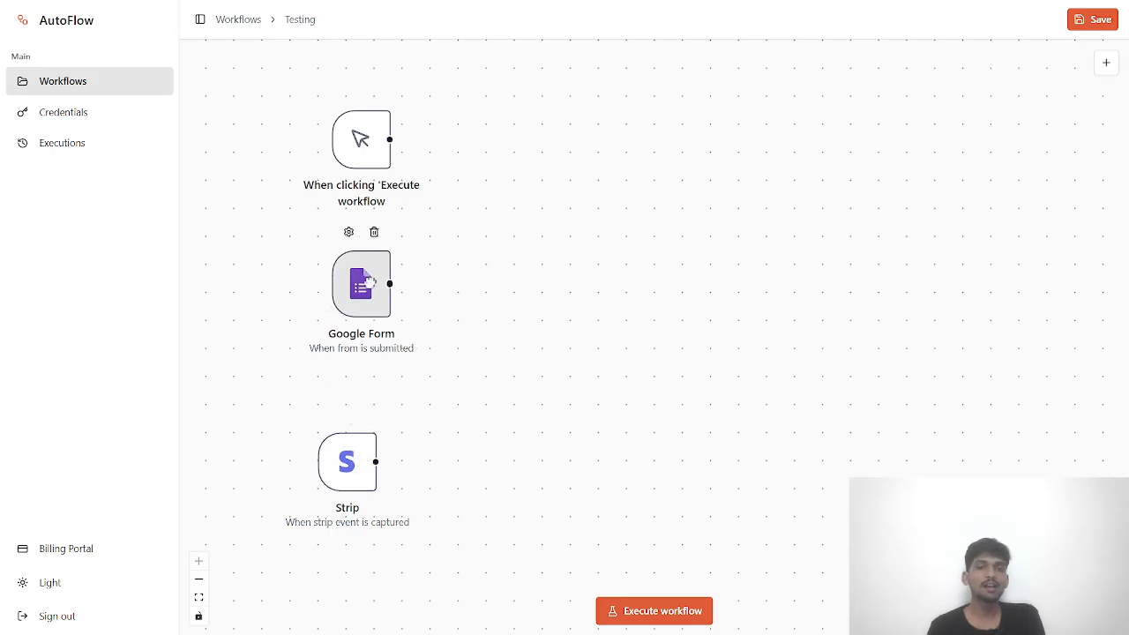
pyautogui.moveTo(358, 464); pyautogui.dragTo(372, 422)
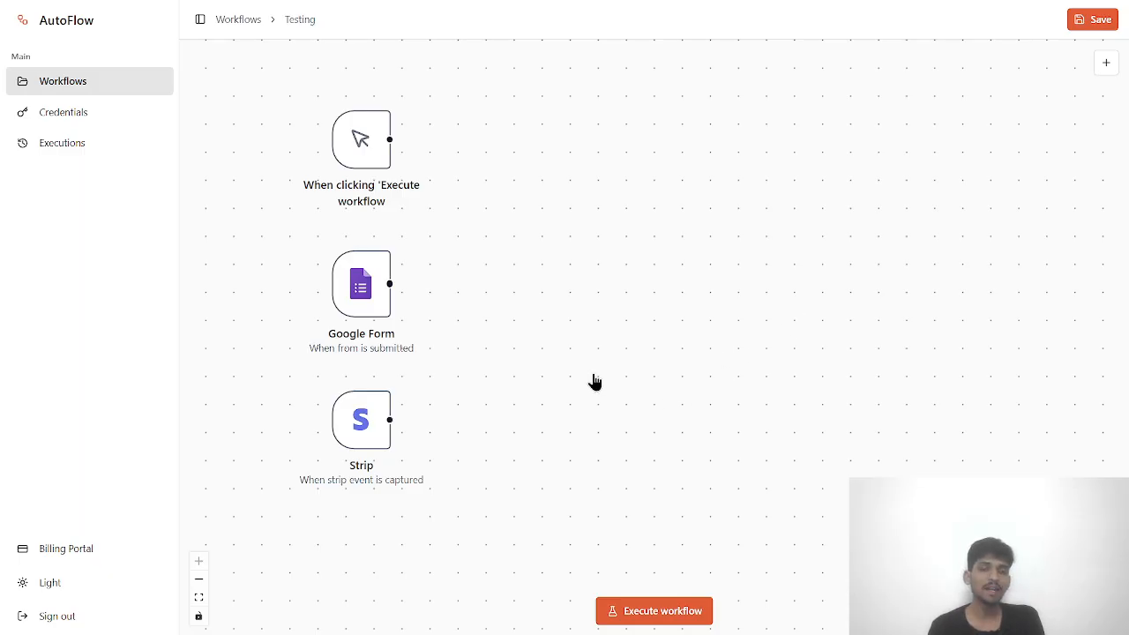
# - Shift the manual trigger and Google Form nodes slightly down so the three triggers are evenly spaced
pyautogui.doubleClick(360, 438)
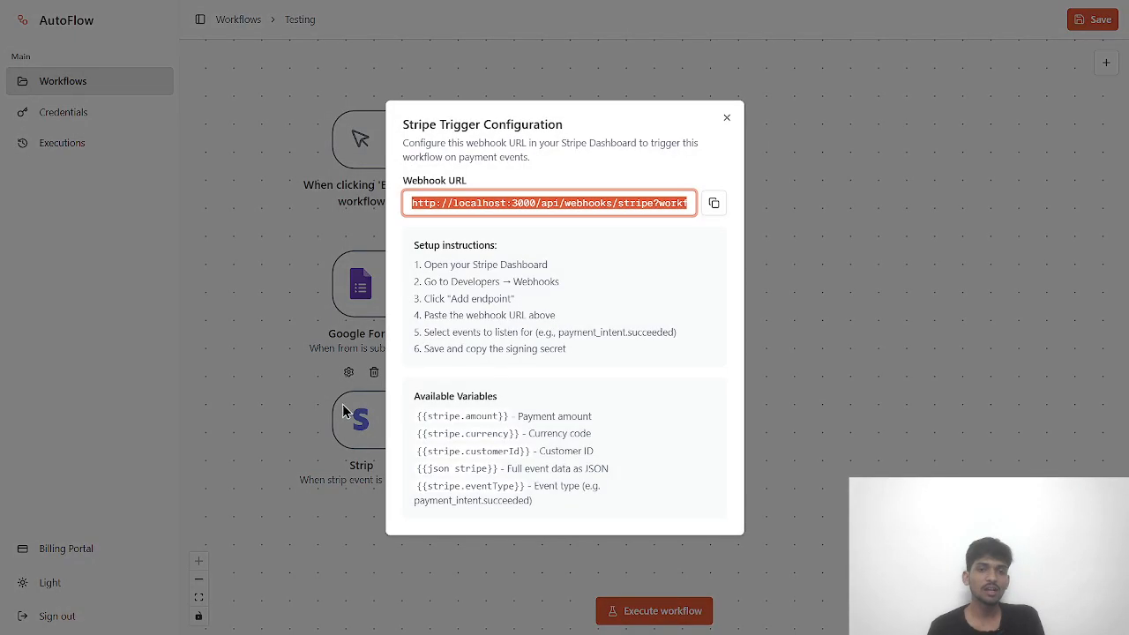
pyautogui.click(298, 362)
pyautogui.doubleClick(378, 430)
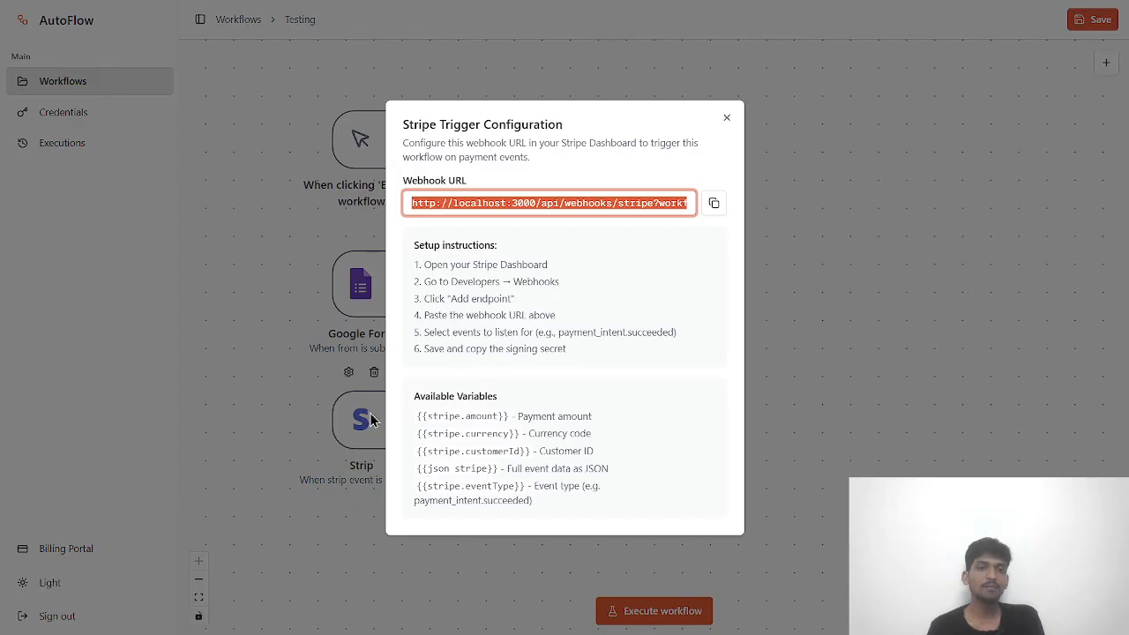
pyautogui.click(298, 355)
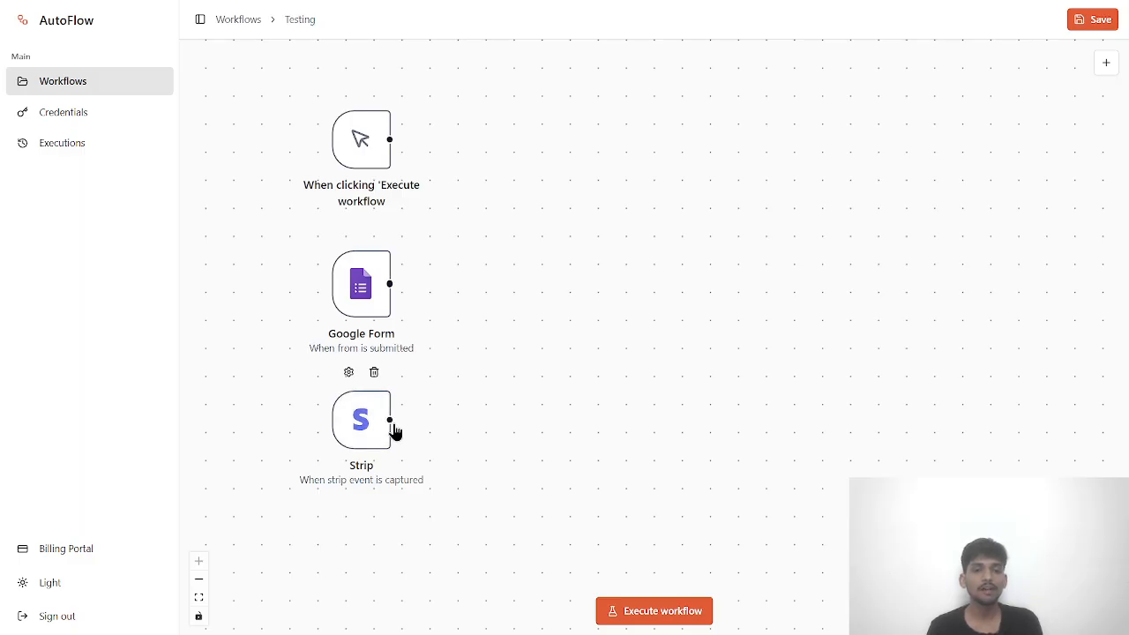
pyautogui.moveTo(389, 420); pyautogui.dragTo(564, 256)
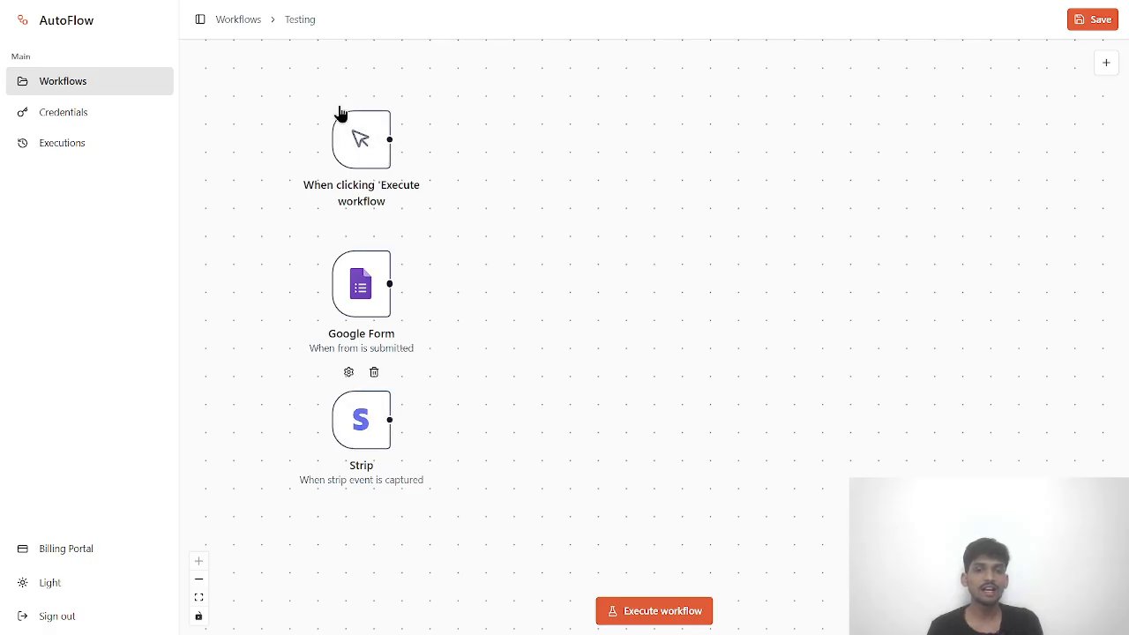
pyautogui.moveTo(358, 135); pyautogui.dragTo(360, 167)
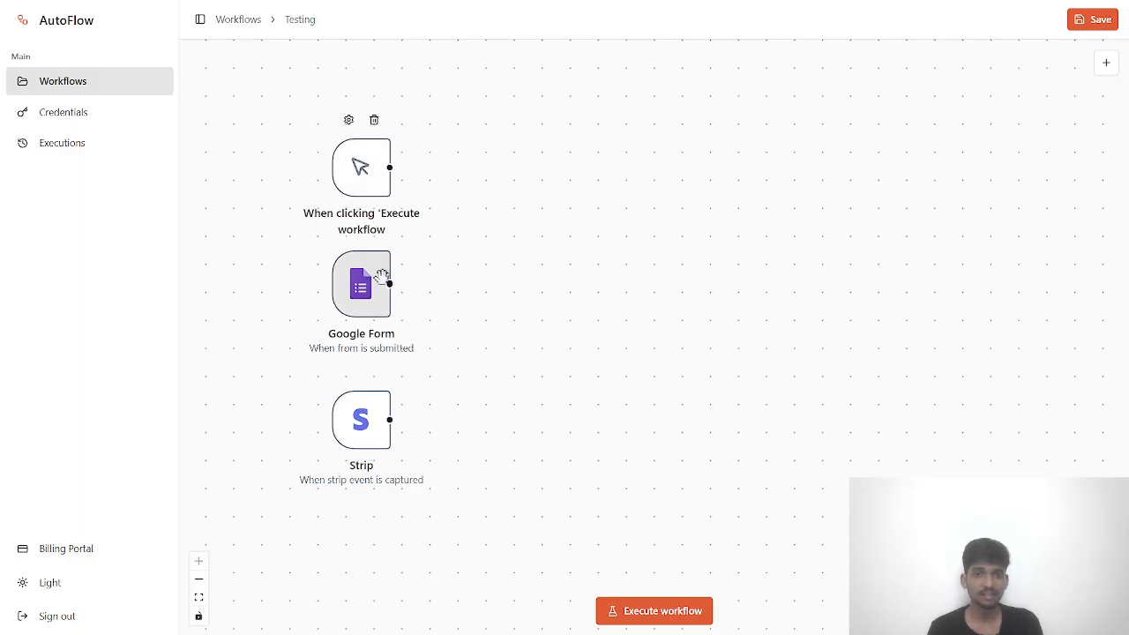
pyautogui.moveTo(381, 276); pyautogui.dragTo(381, 290)
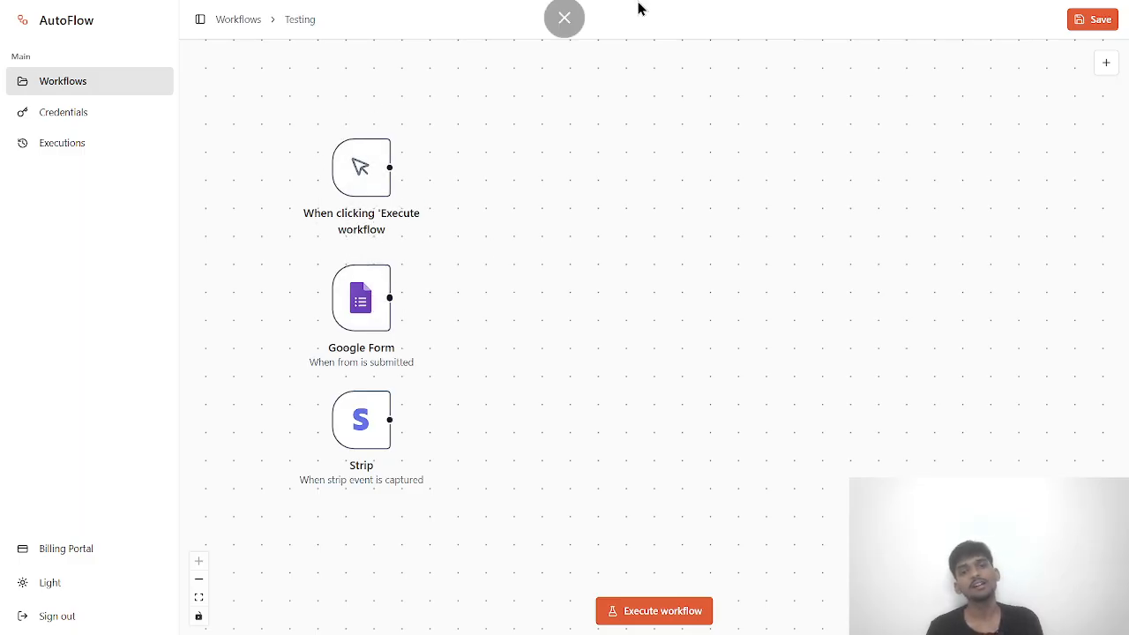
# - Add an HTTP Request node and move it up beside the trigger column
pyautogui.click(1105, 65)
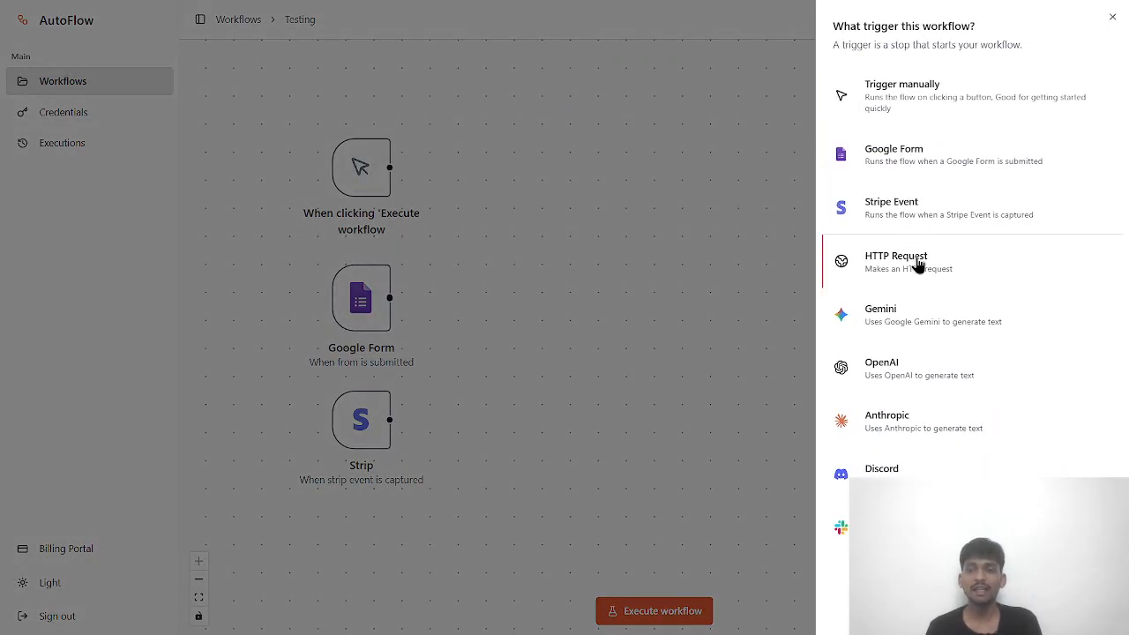
pyautogui.click(917, 263)
pyautogui.moveTo(653, 318); pyautogui.dragTo(650, 190)
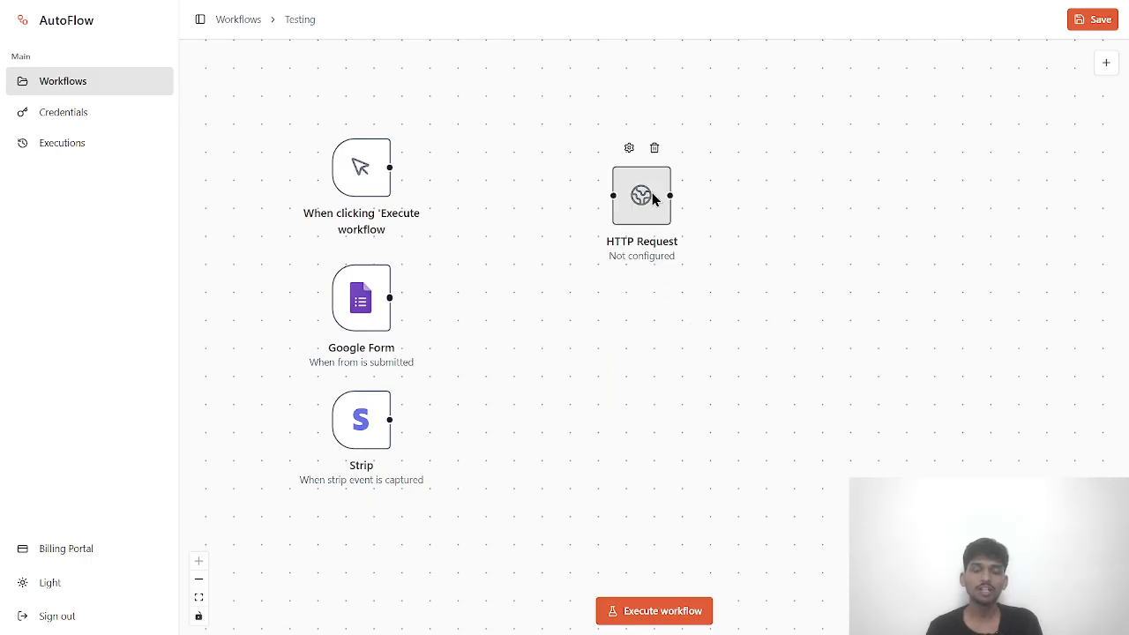
pyautogui.doubleClick(652, 193)
pyautogui.click(726, 139)
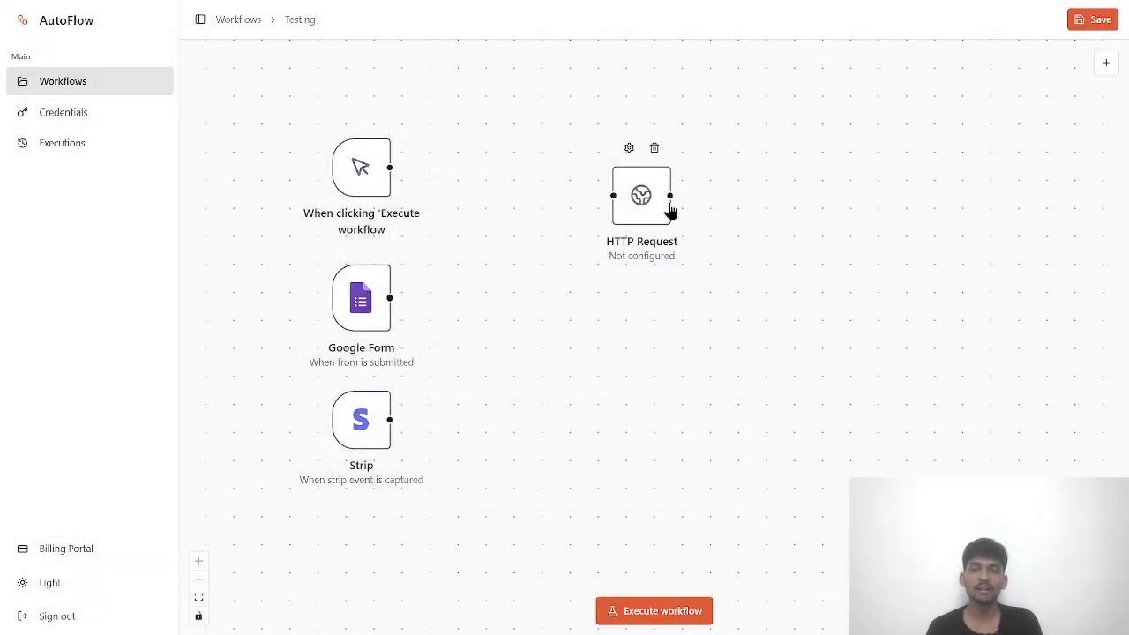
# - Inspect the HTTP Request settings, keeping the GET method and leaving the endpoint URL unset
pyautogui.doubleClick(644, 195)
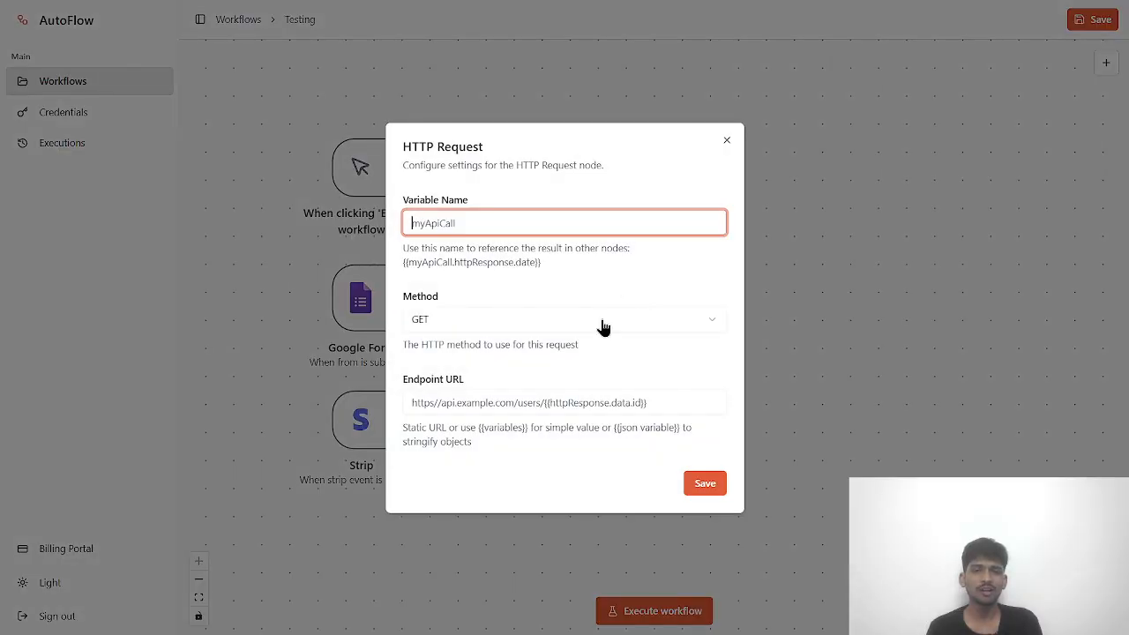
pyautogui.click(602, 323)
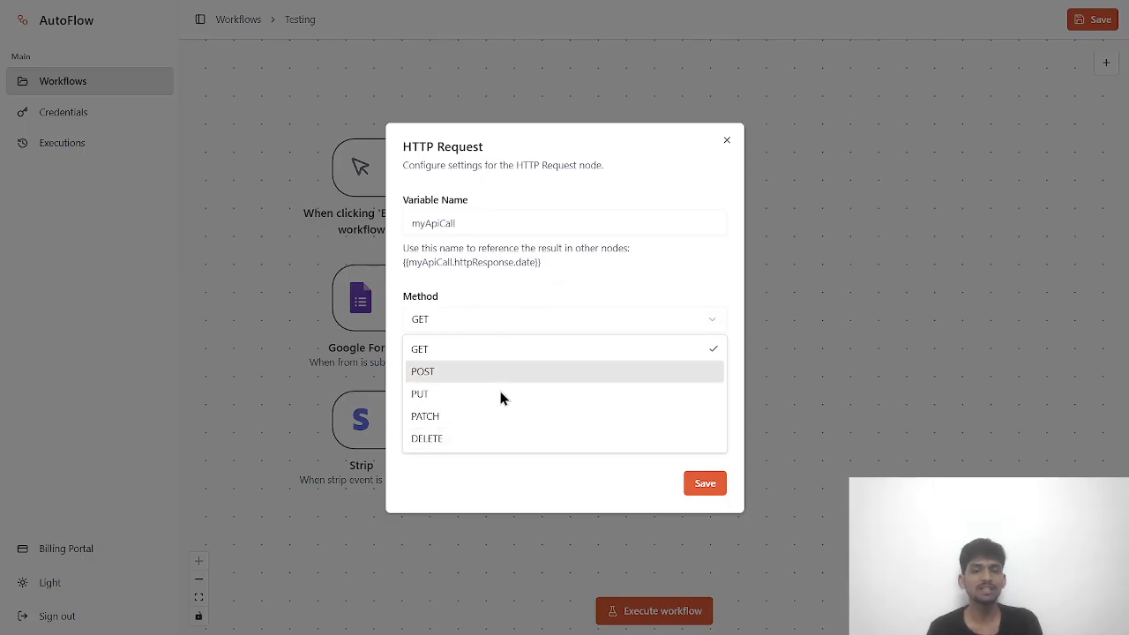
pyautogui.click(494, 266)
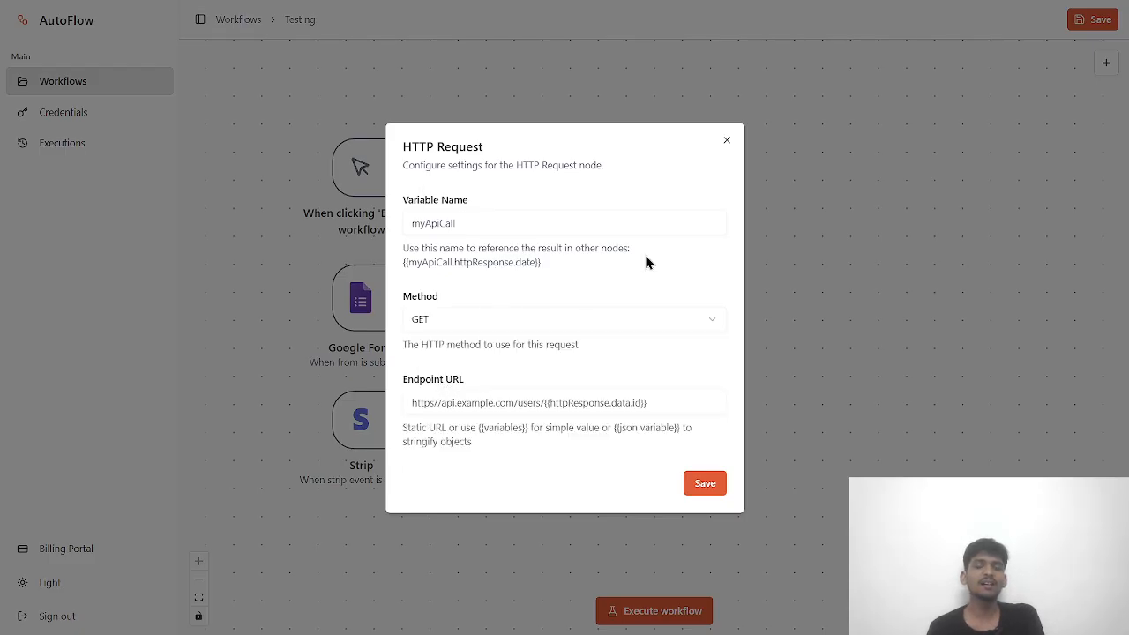
pyautogui.click(522, 402)
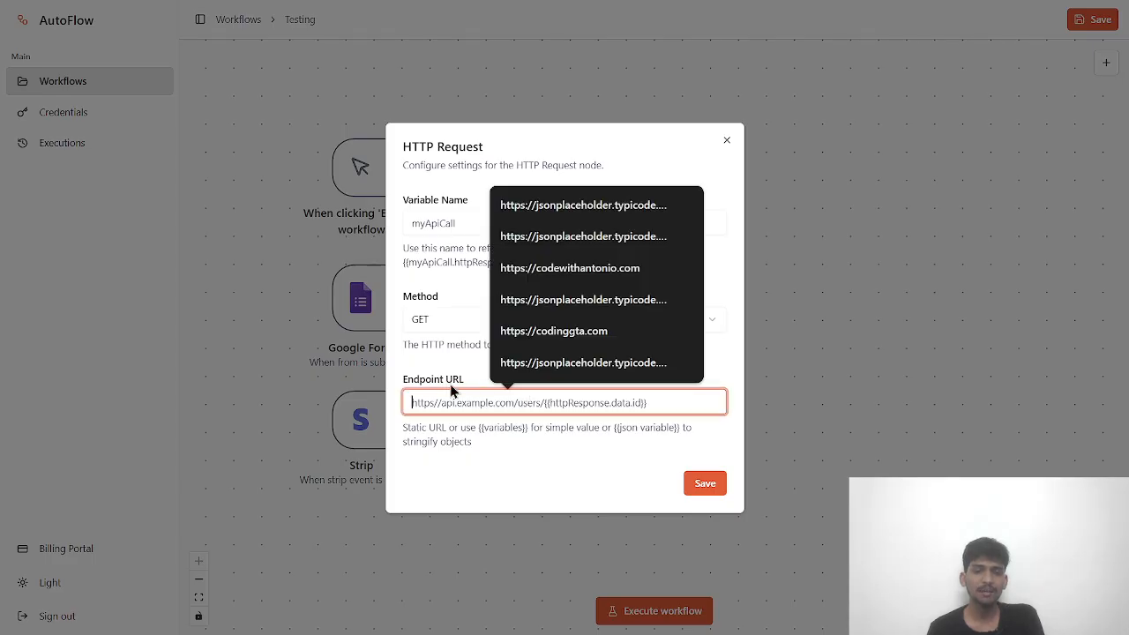
pyautogui.click(512, 426)
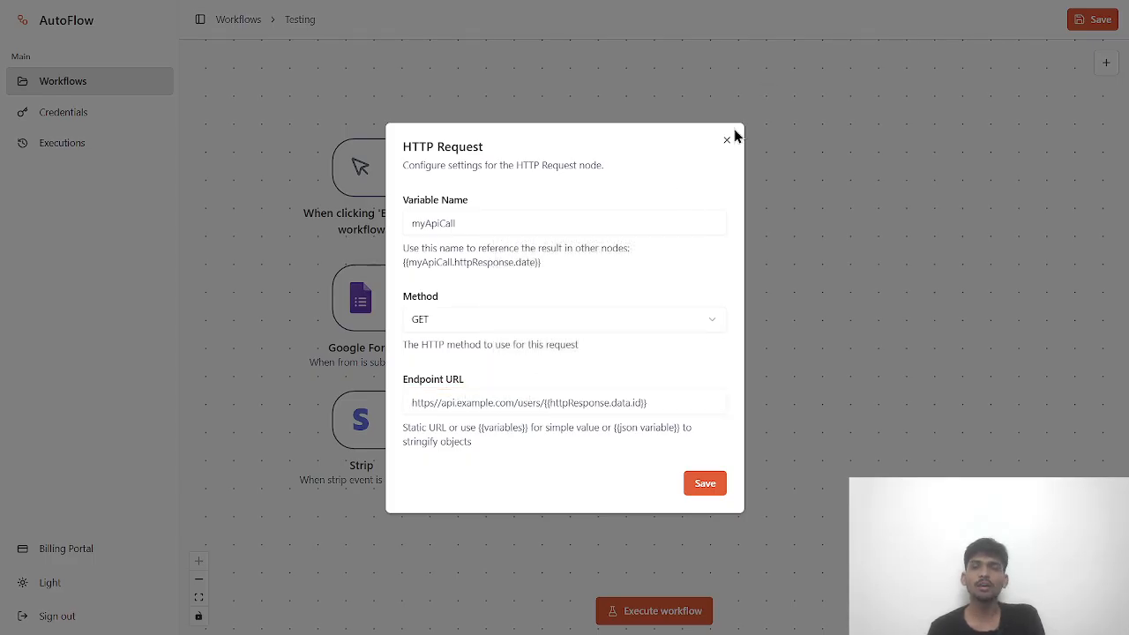
pyautogui.click(727, 141)
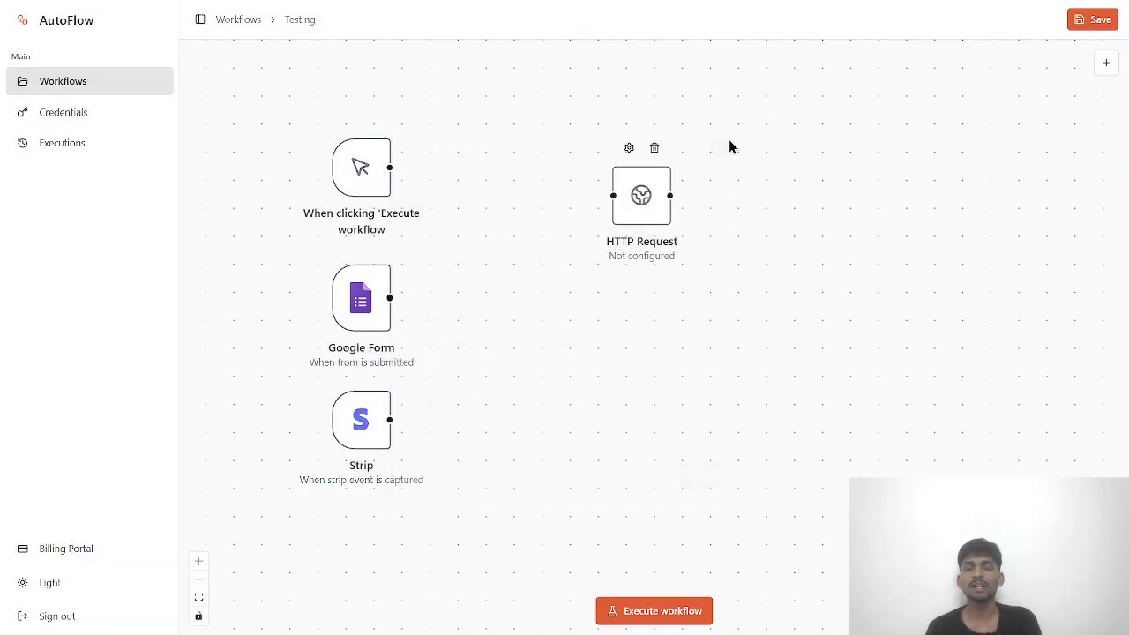
# - Try the suggested jsonplaceholder todos endpoint URL with GET, then close without saving
pyautogui.doubleClick(651, 194)
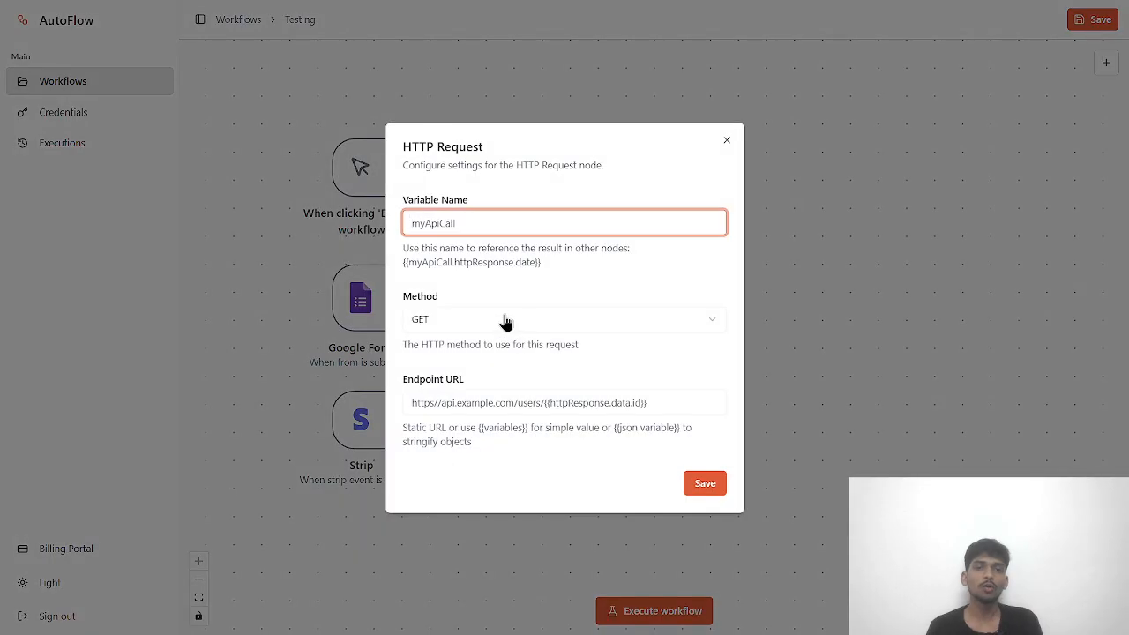
pyautogui.click(442, 400)
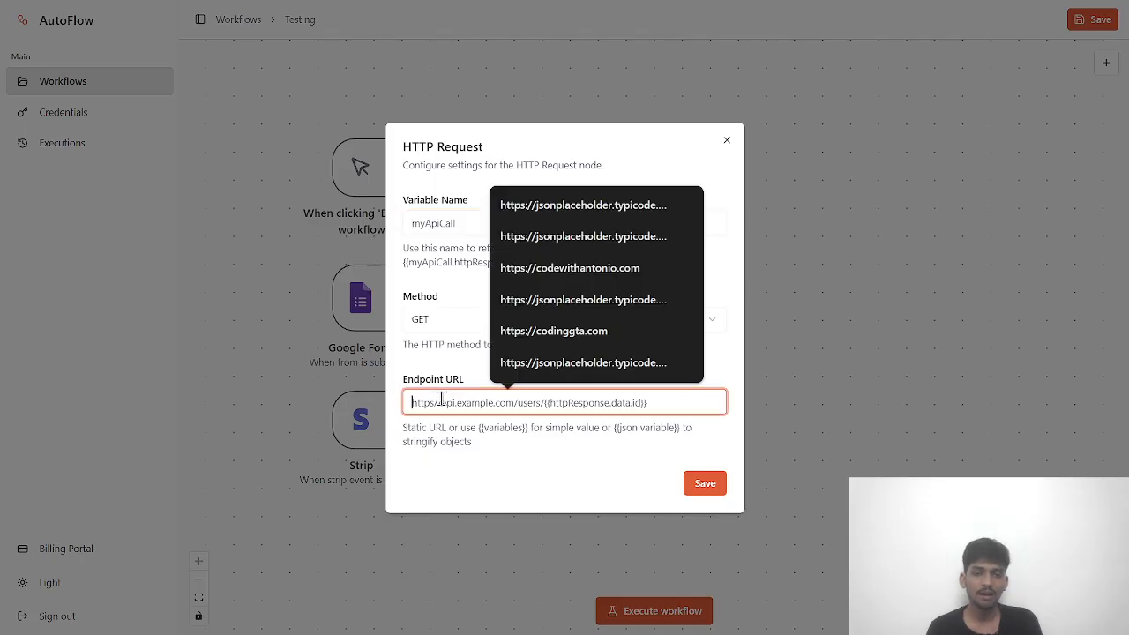
pyautogui.press('Down')
pyautogui.press('Return')
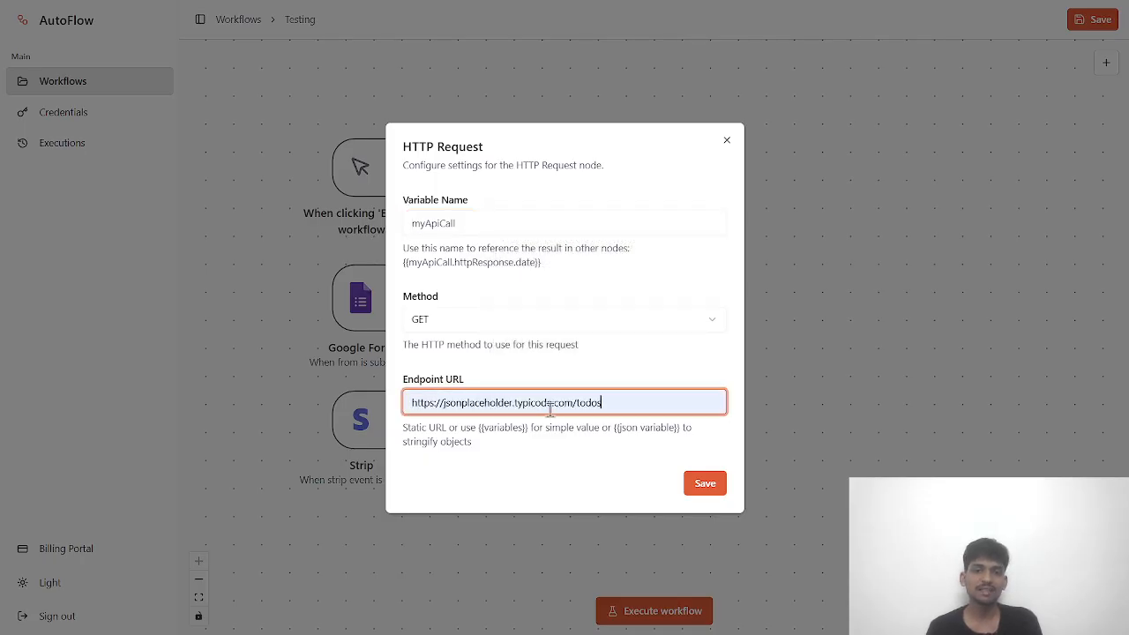
pyautogui.moveTo(621, 403); pyautogui.dragTo(444, 397)
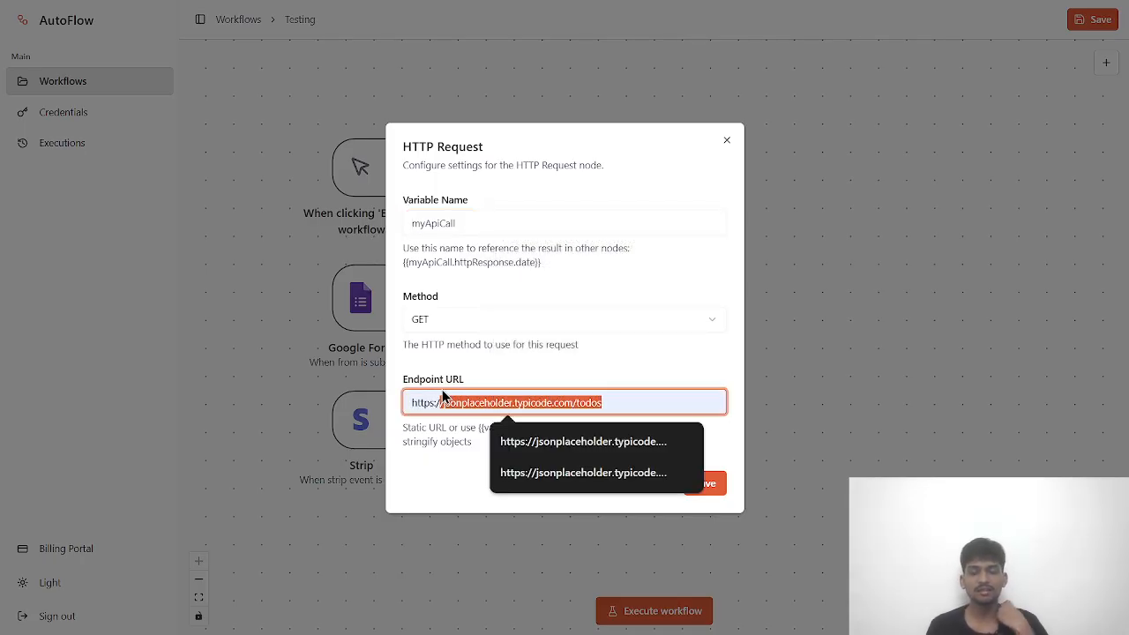
pyautogui.click(455, 367)
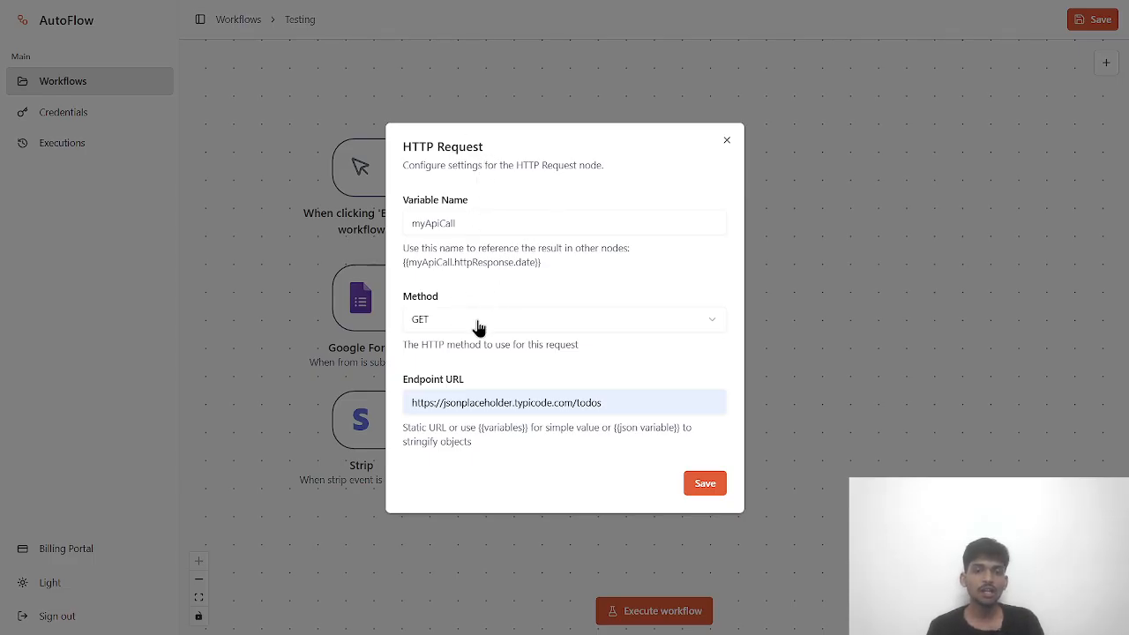
pyautogui.click(439, 322)
pyautogui.click(442, 318)
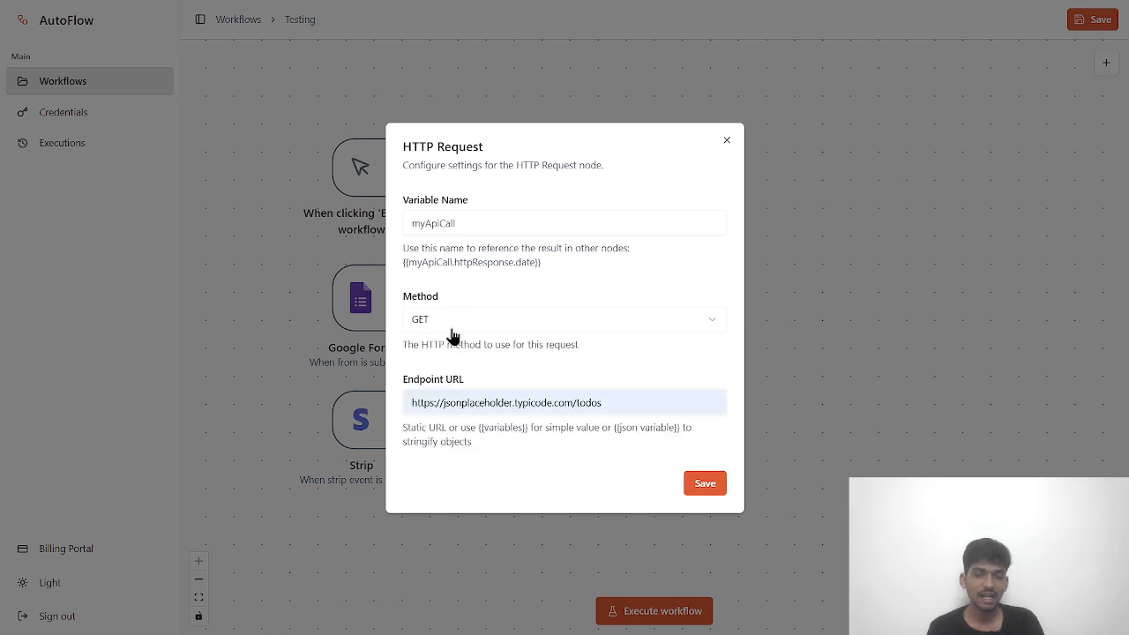
pyautogui.click(603, 402)
pyautogui.moveTo(604, 403); pyautogui.dragTo(355, 413)
pyautogui.click(544, 357)
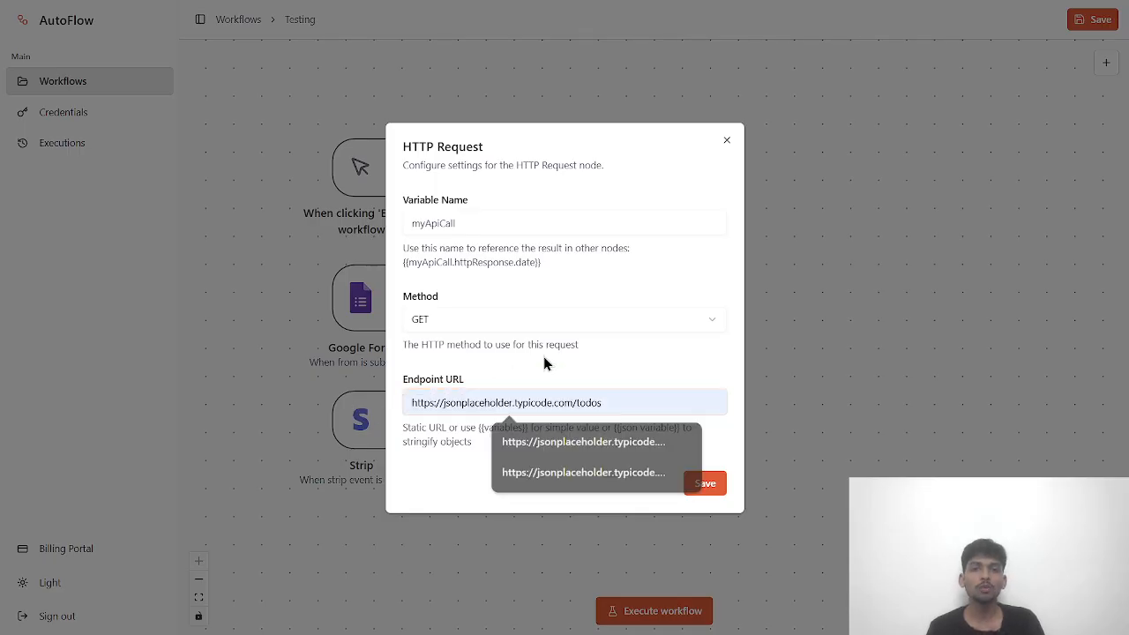
pyautogui.click(725, 144)
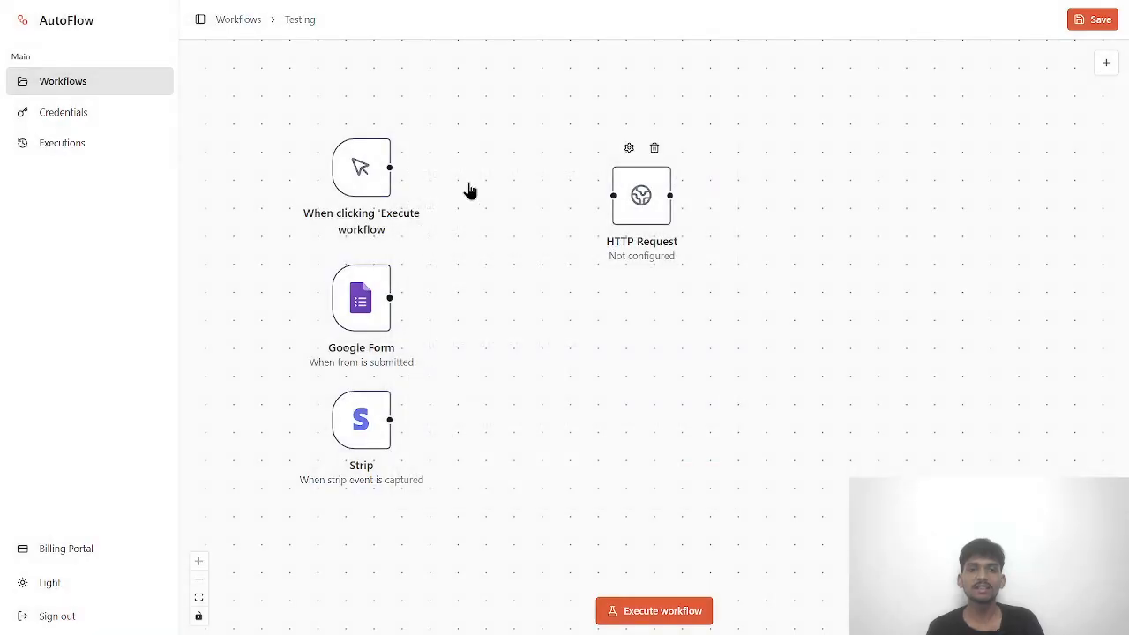
# - Move the HTTP Request node near the canvas top and recheck its unchanged GET settings
pyautogui.moveTo(645, 198); pyautogui.dragTo(597, 104)
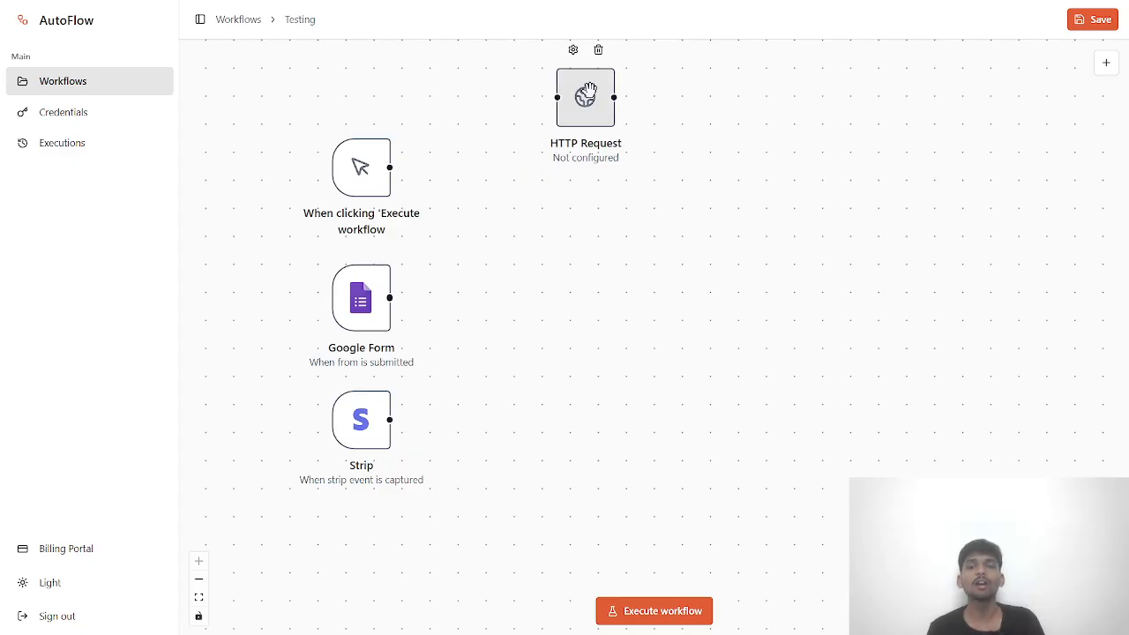
pyautogui.doubleClick(593, 103)
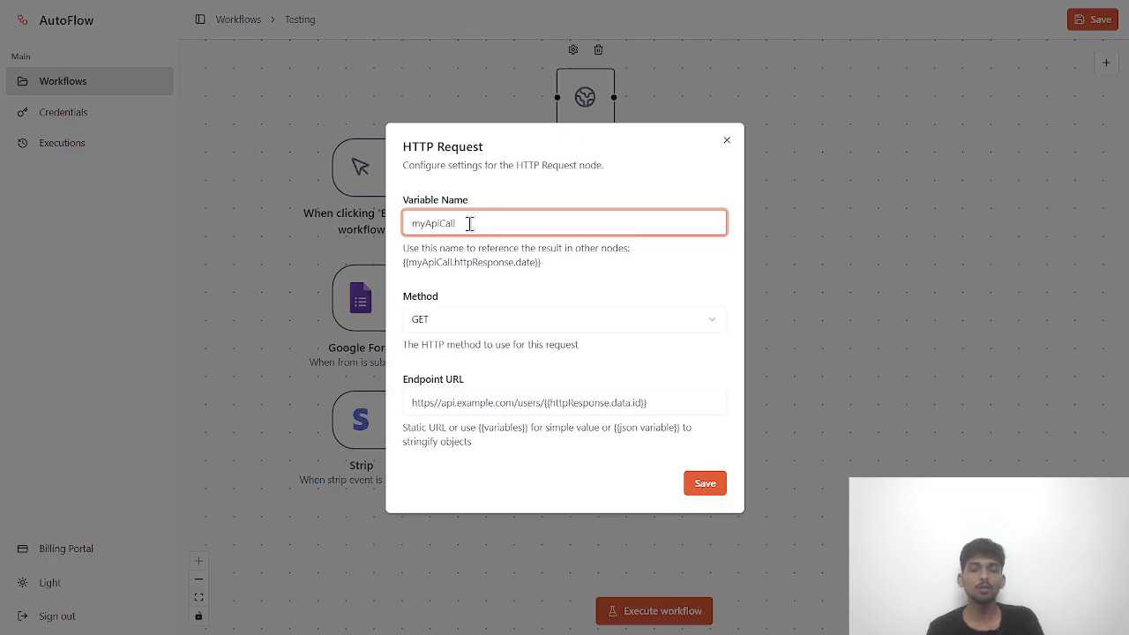
pyautogui.click(437, 320)
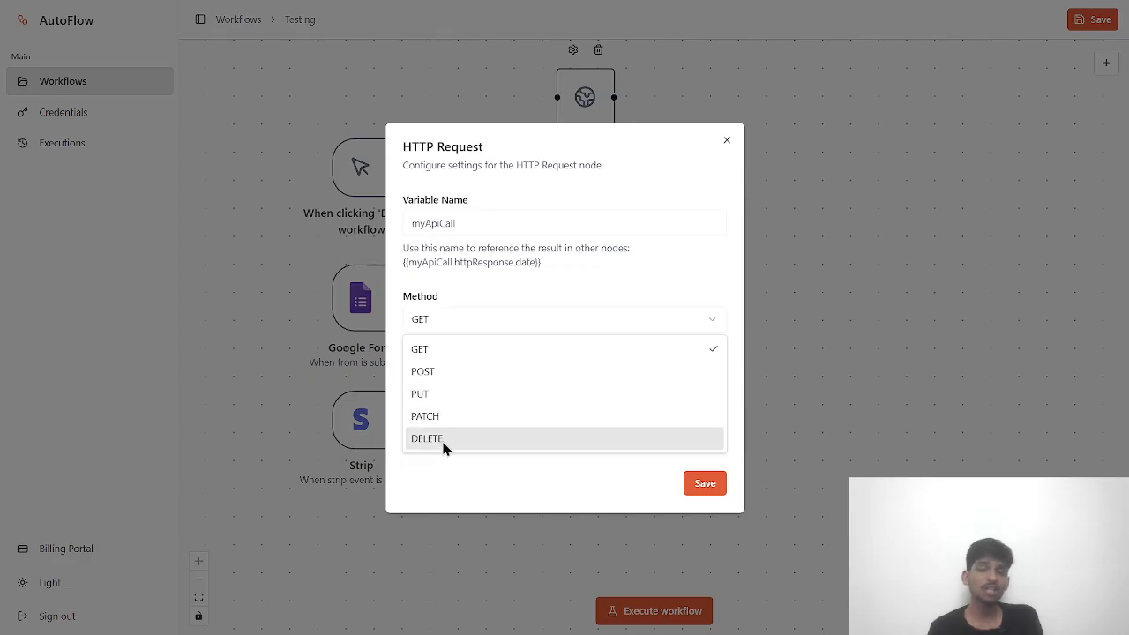
pyautogui.click(509, 309)
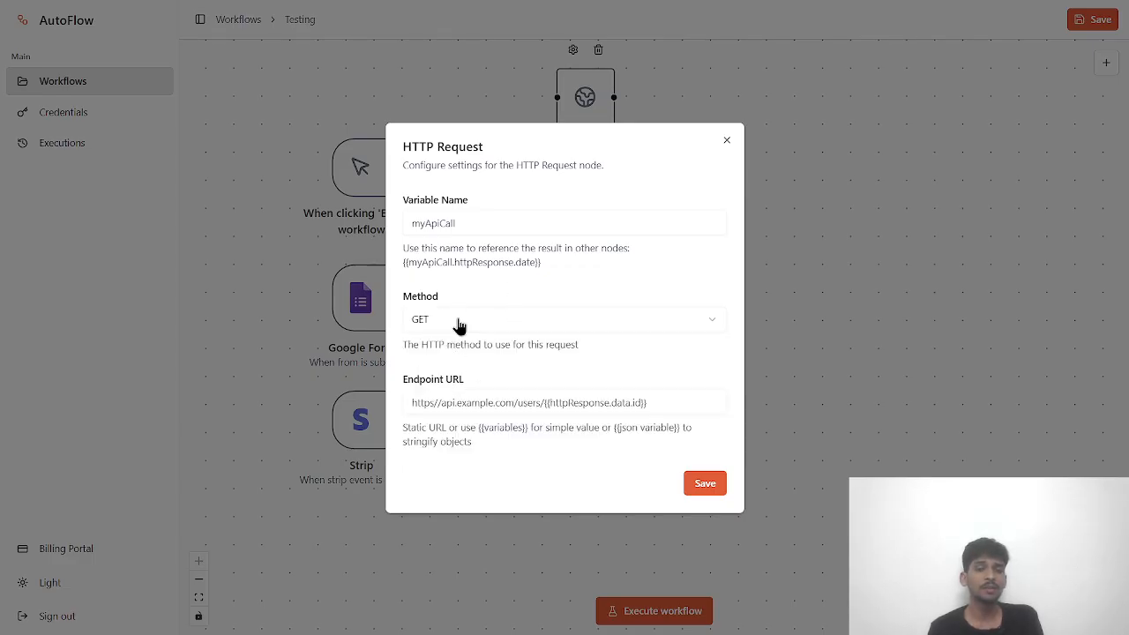
pyautogui.click(431, 403)
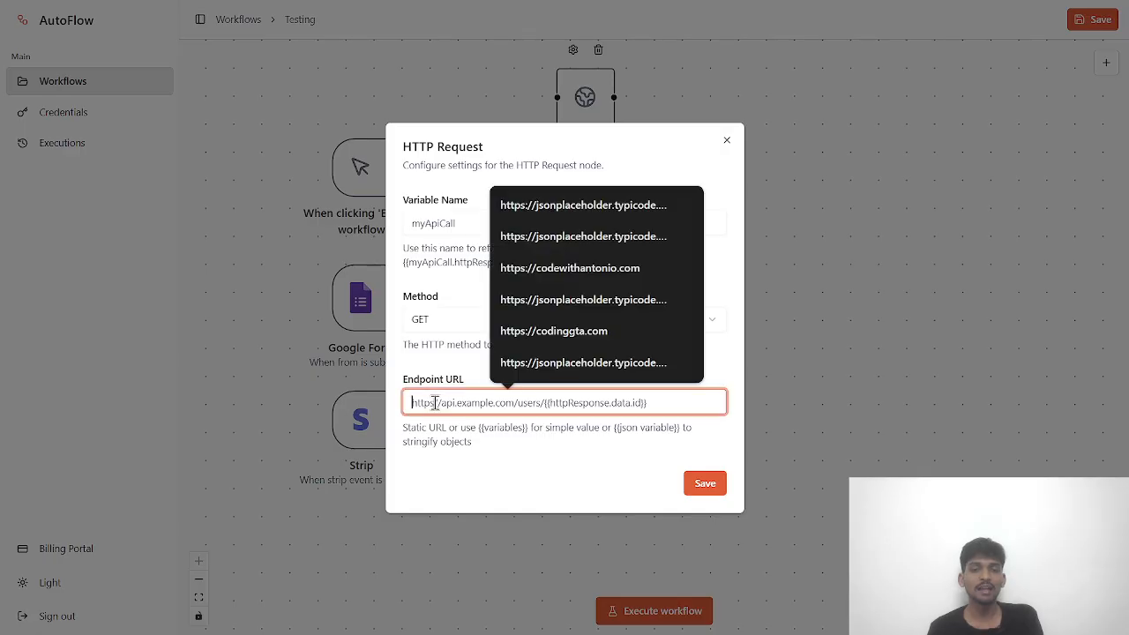
pyautogui.click(728, 142)
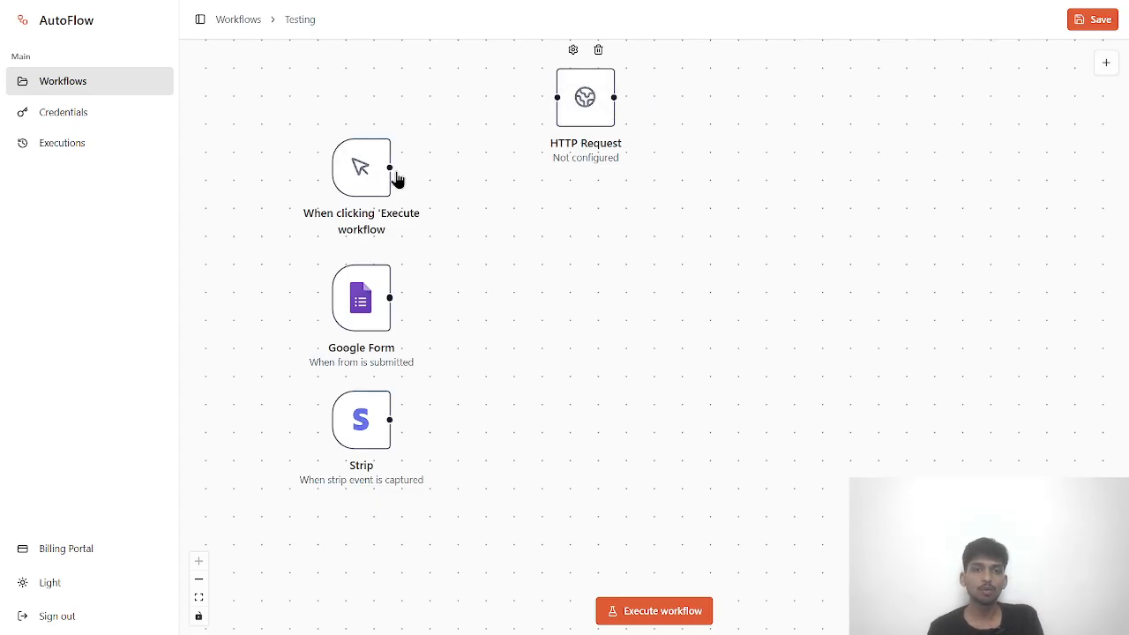
# - Wire the manual trigger's output into the HTTP Request node and check that node's settings
pyautogui.moveTo(389, 166); pyautogui.dragTo(557, 97)
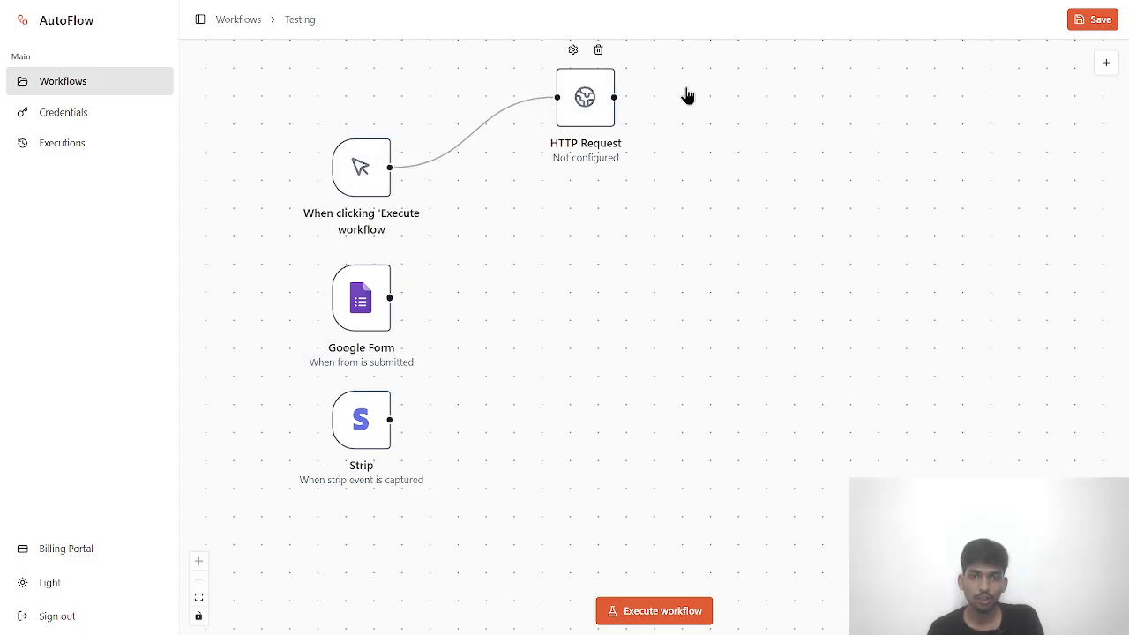
pyautogui.doubleClick(577, 101)
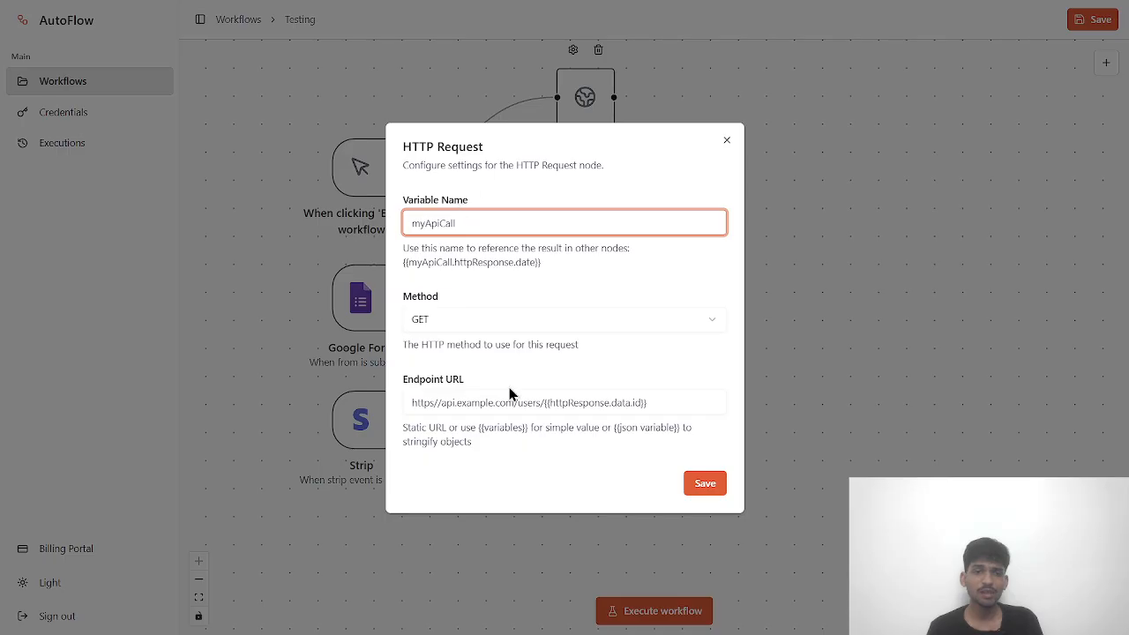
pyautogui.click(726, 141)
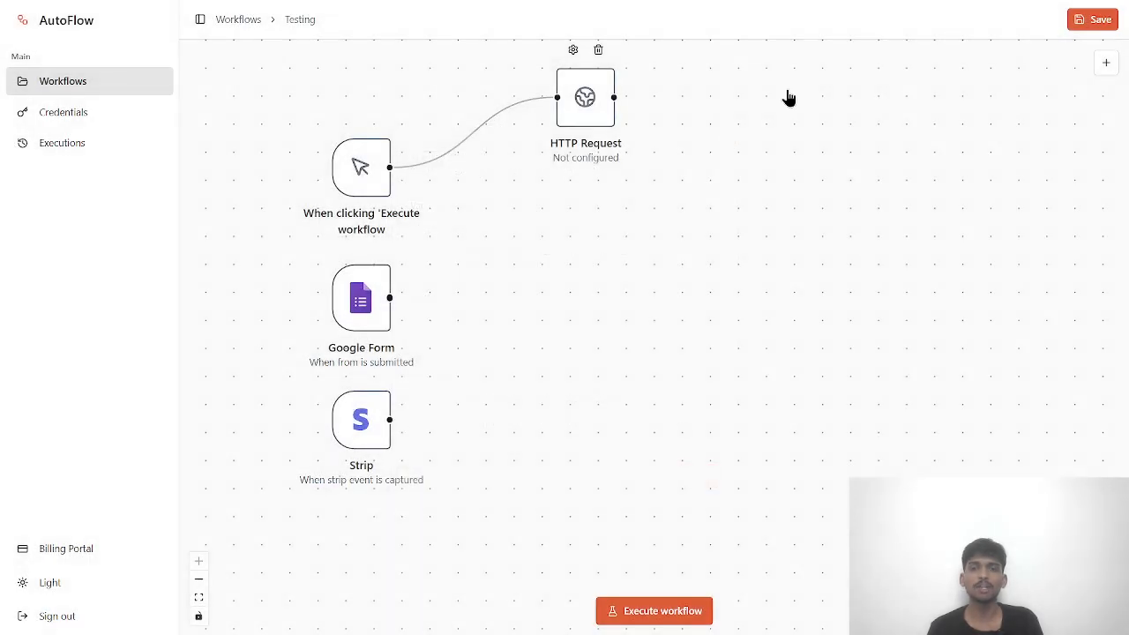
pyautogui.click(1107, 62)
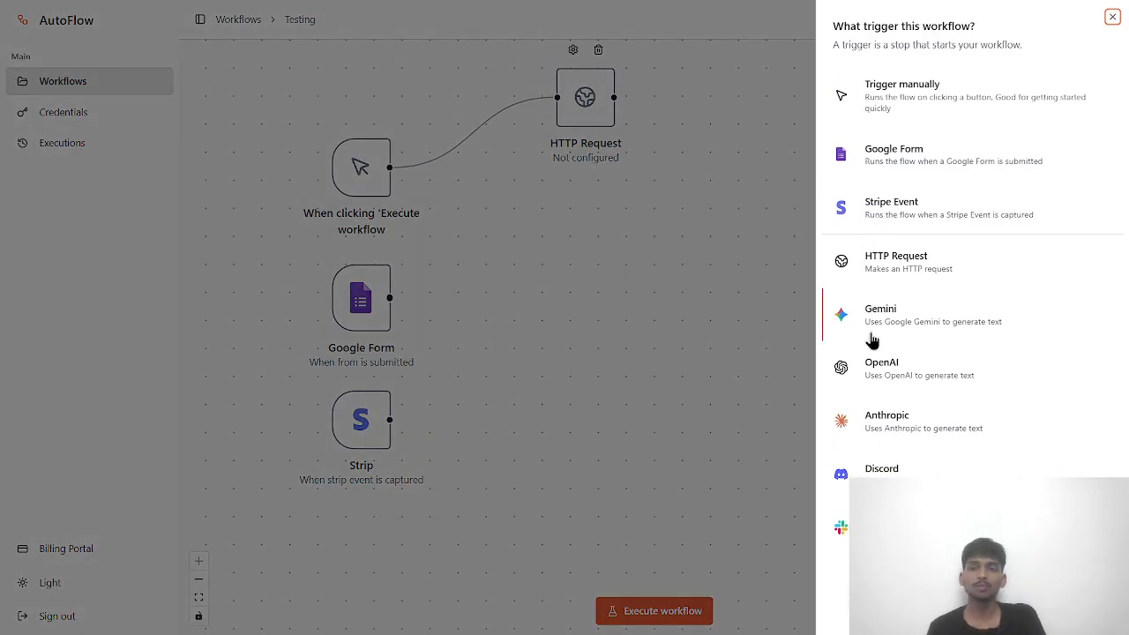
# - Add a Gemini node beneath the HTTP Request node and review its still-unconfigured settings
pyautogui.click(896, 325)
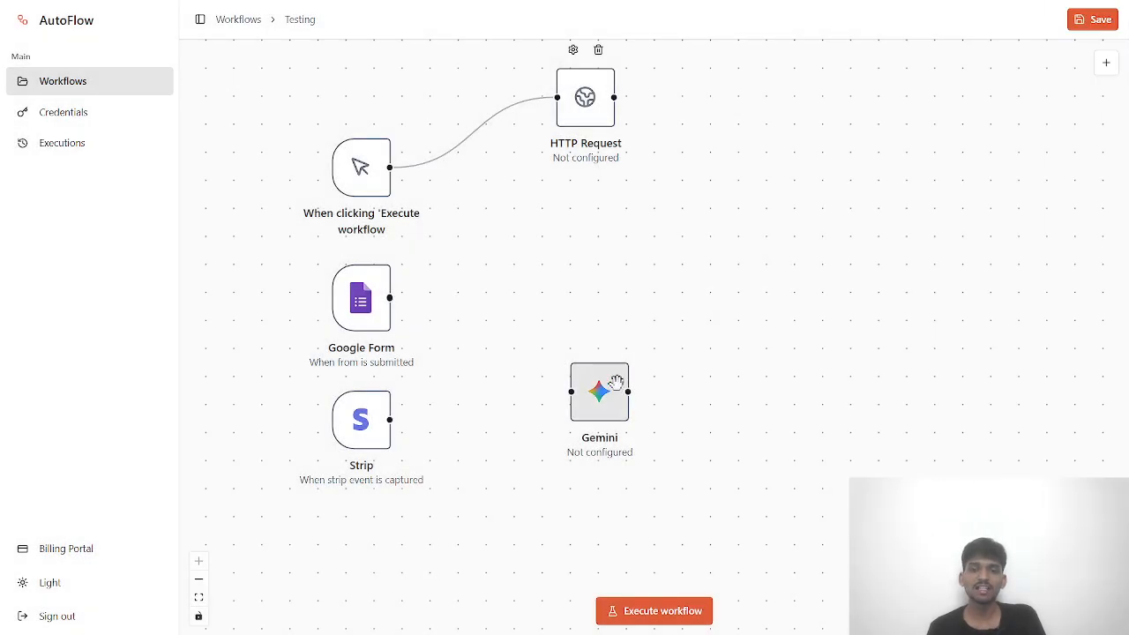
pyautogui.moveTo(615, 374); pyautogui.dragTo(597, 223)
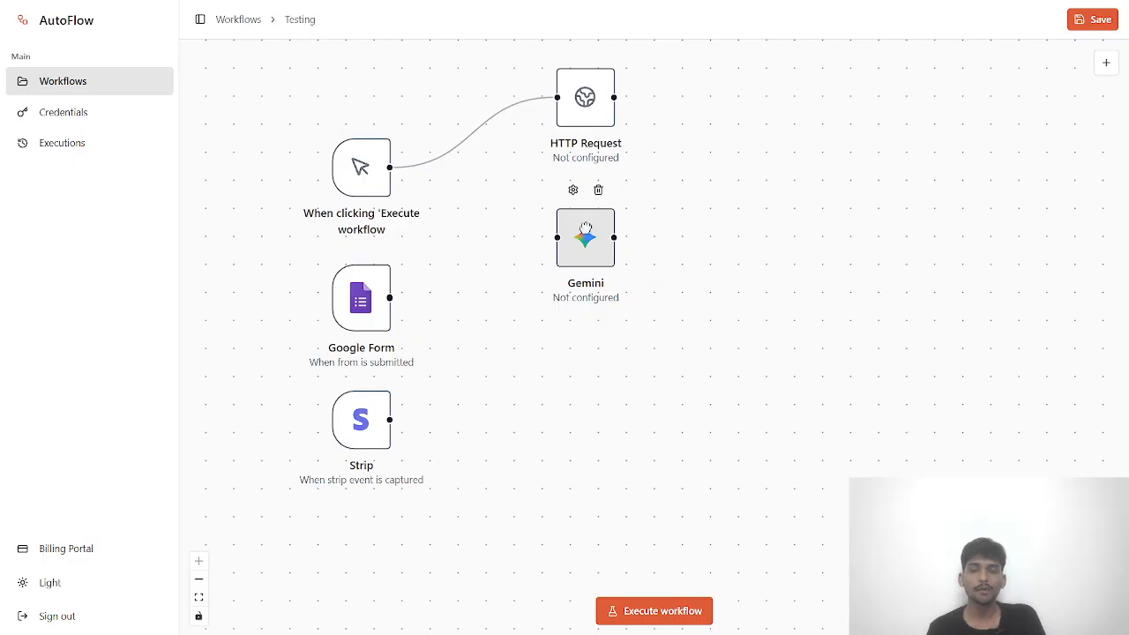
pyautogui.doubleClick(609, 250)
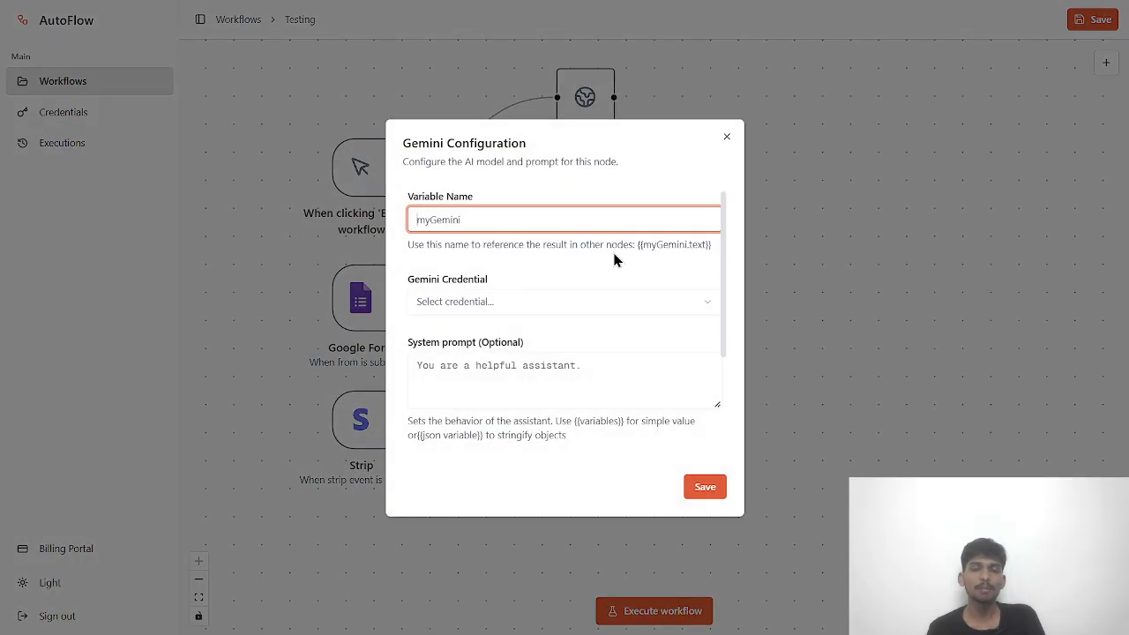
pyautogui.scroll(-2, 603, 270)
pyautogui.scroll(2, 603, 271)
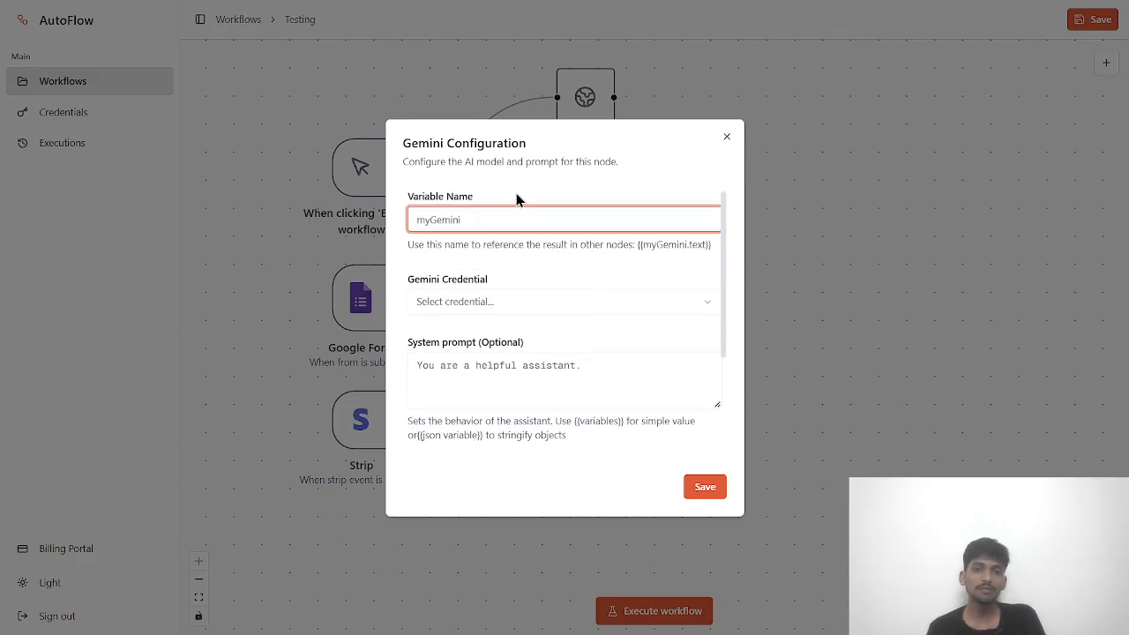
pyautogui.scroll(-2, 507, 282)
pyautogui.scroll(2, 511, 231)
pyautogui.click(122, 150)
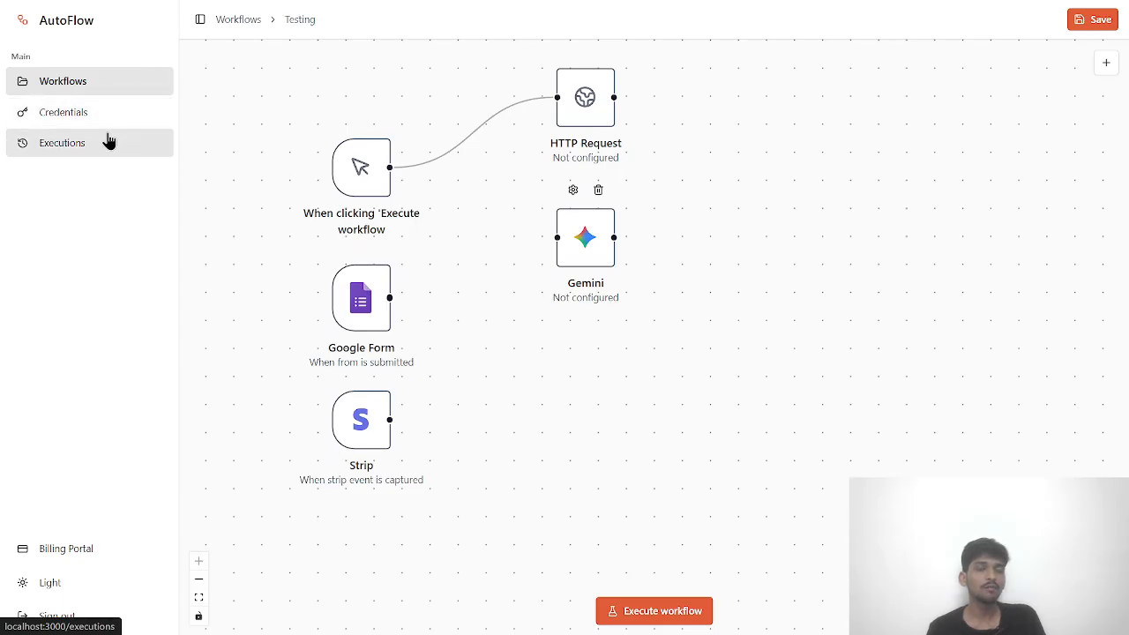
# - Go from the Credentials list back to Workflows and reopen the Testing workflow
pyautogui.click(64, 112)
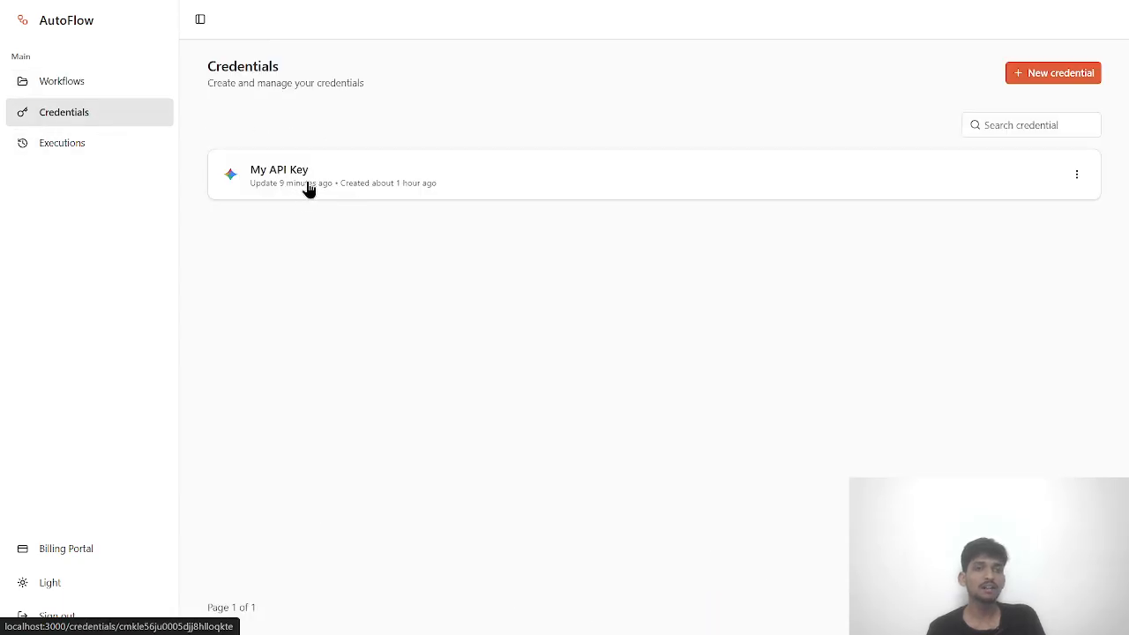
pyautogui.click(121, 87)
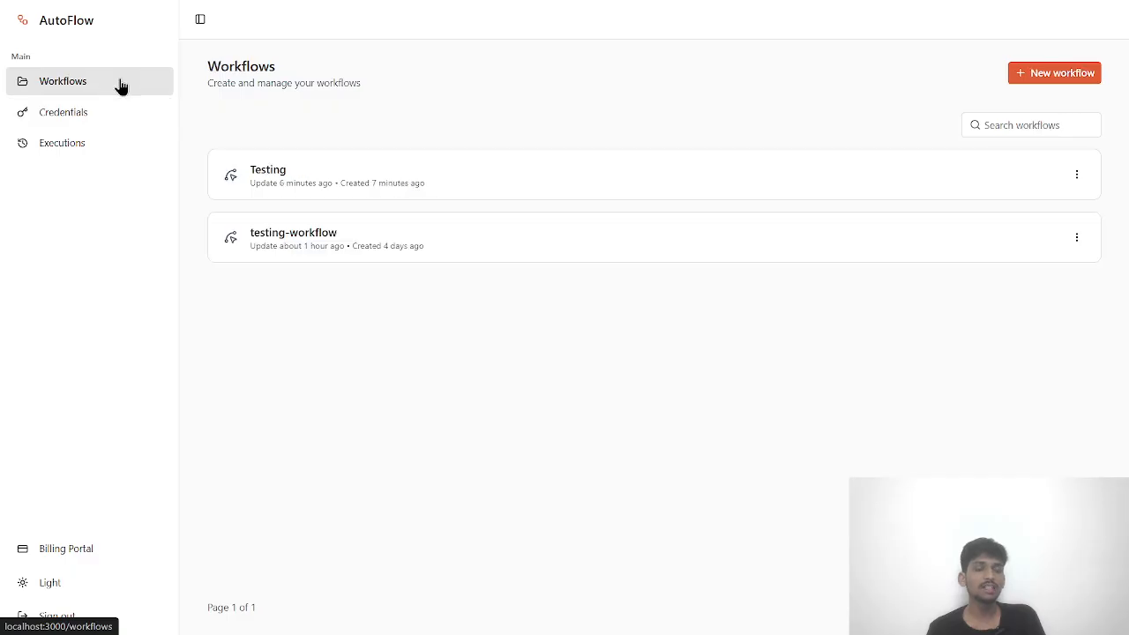
pyautogui.click(271, 168)
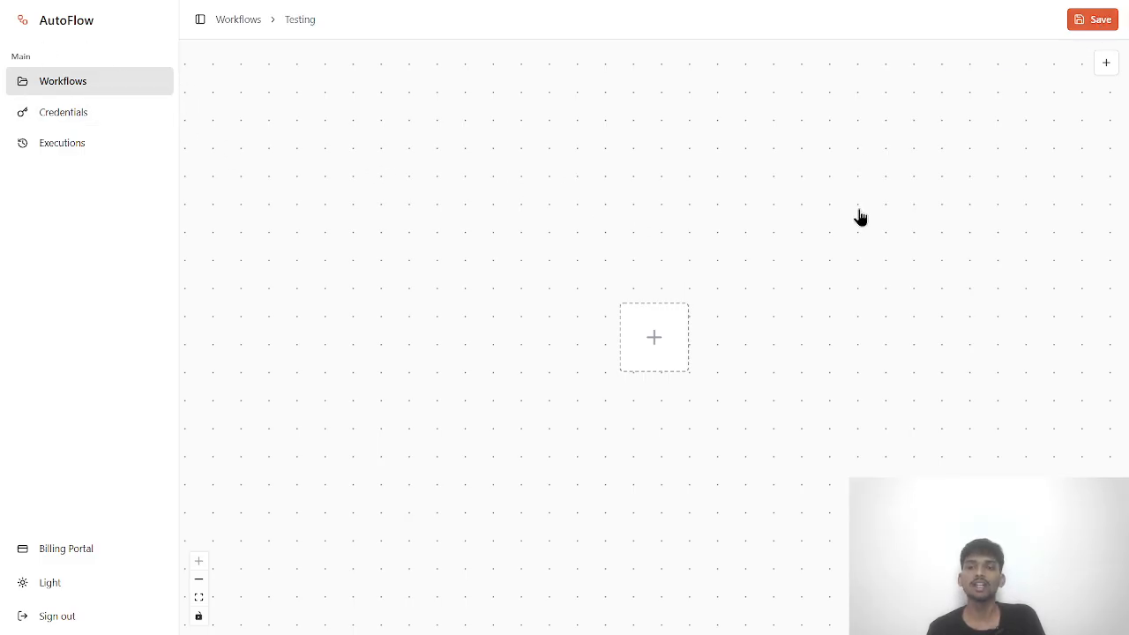
# - Place a Gemini node on the empty Testing canvas, moving it up and left
pyautogui.click(671, 320)
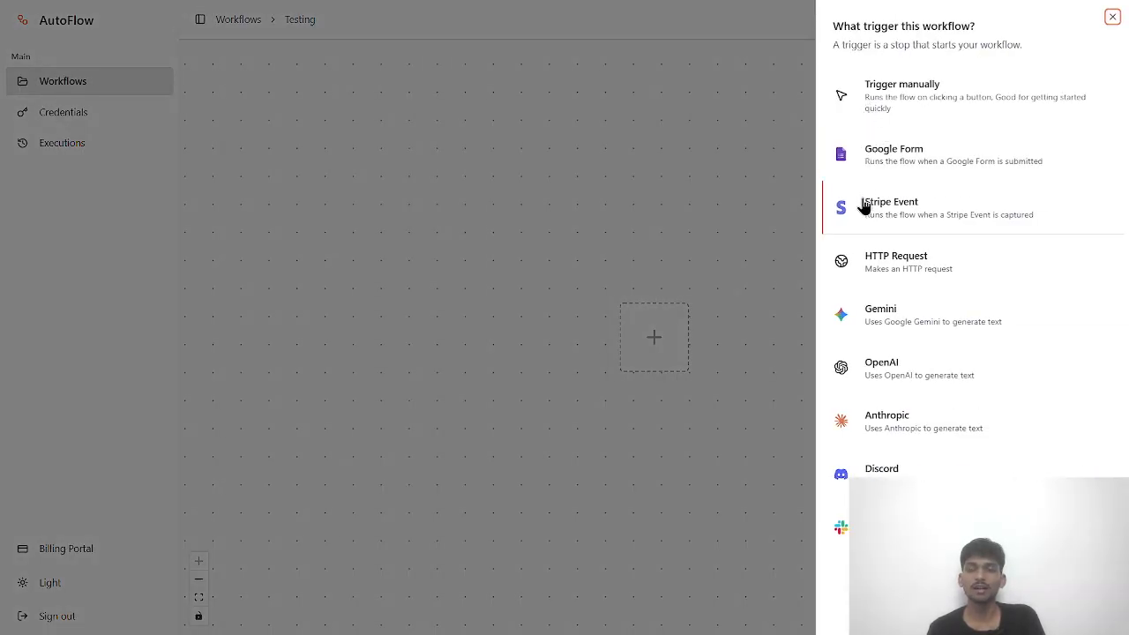
pyautogui.click(657, 298)
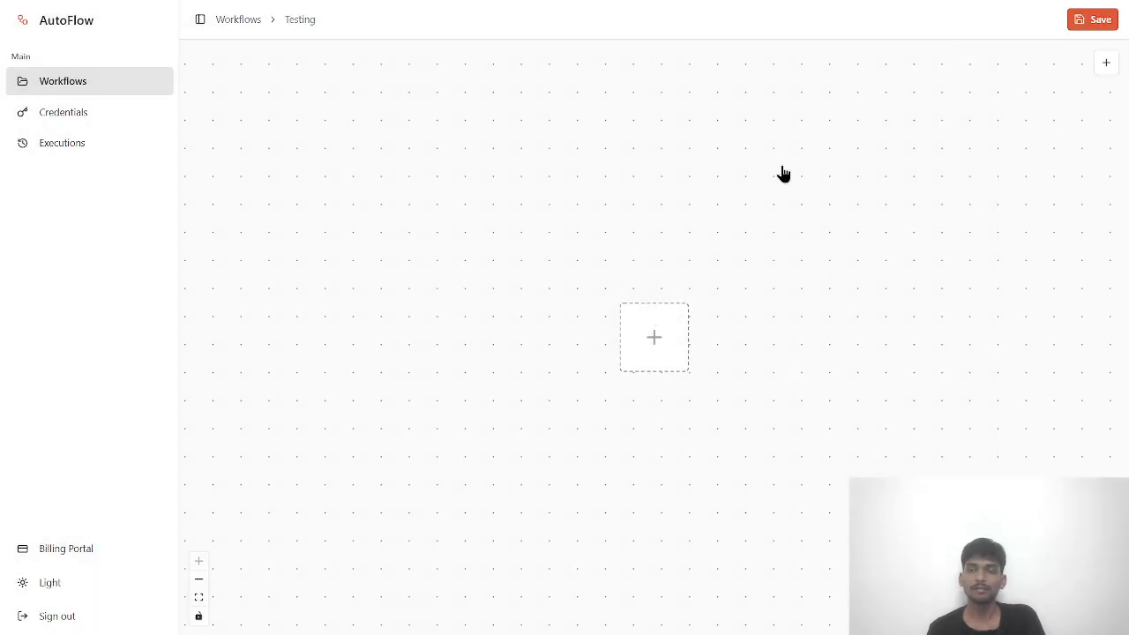
pyautogui.click(658, 339)
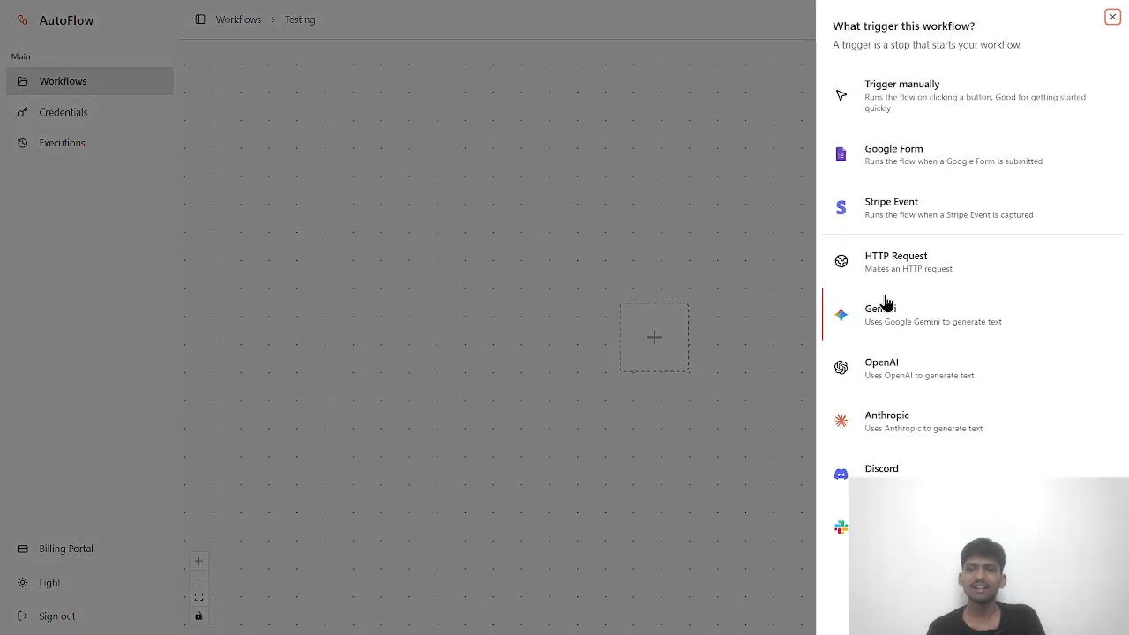
pyautogui.click(893, 317)
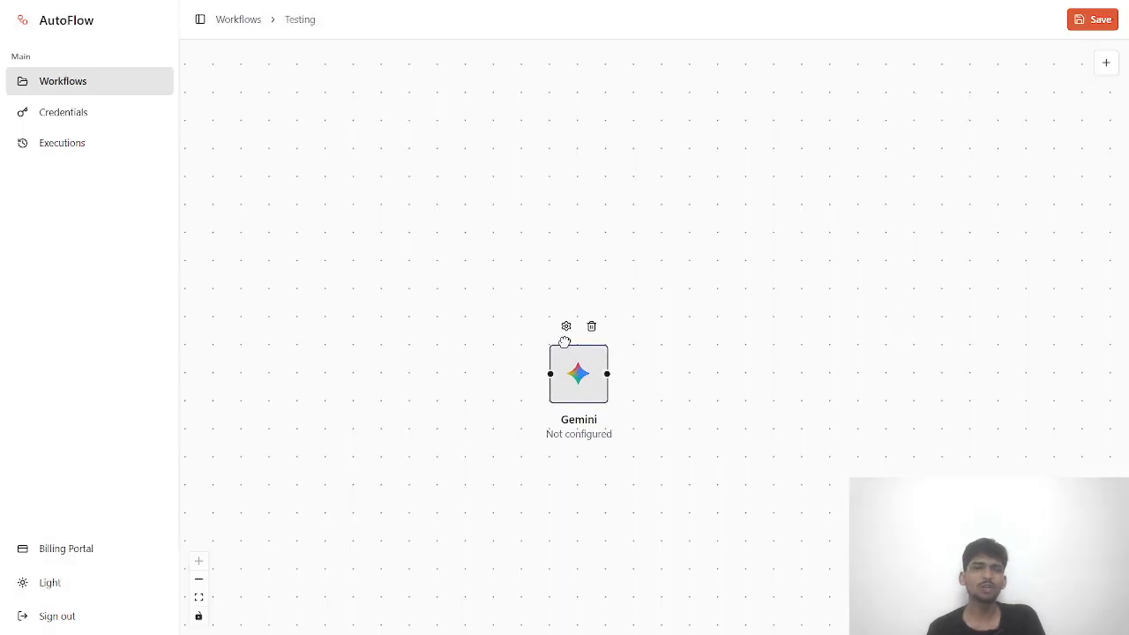
pyautogui.moveTo(565, 344); pyautogui.dragTo(416, 255)
# - Inspect the Gemini node's configuration, leaving the variable name myGemini unchanged, then close it
pyautogui.doubleClick(402, 215)
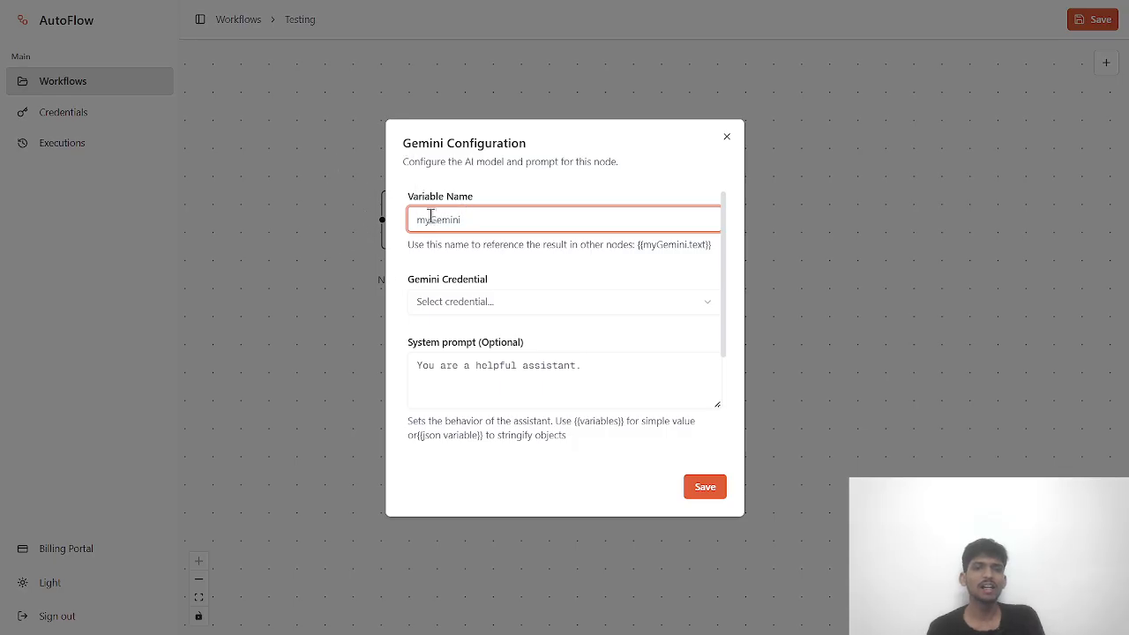
pyautogui.moveTo(403, 143); pyautogui.dragTo(512, 149)
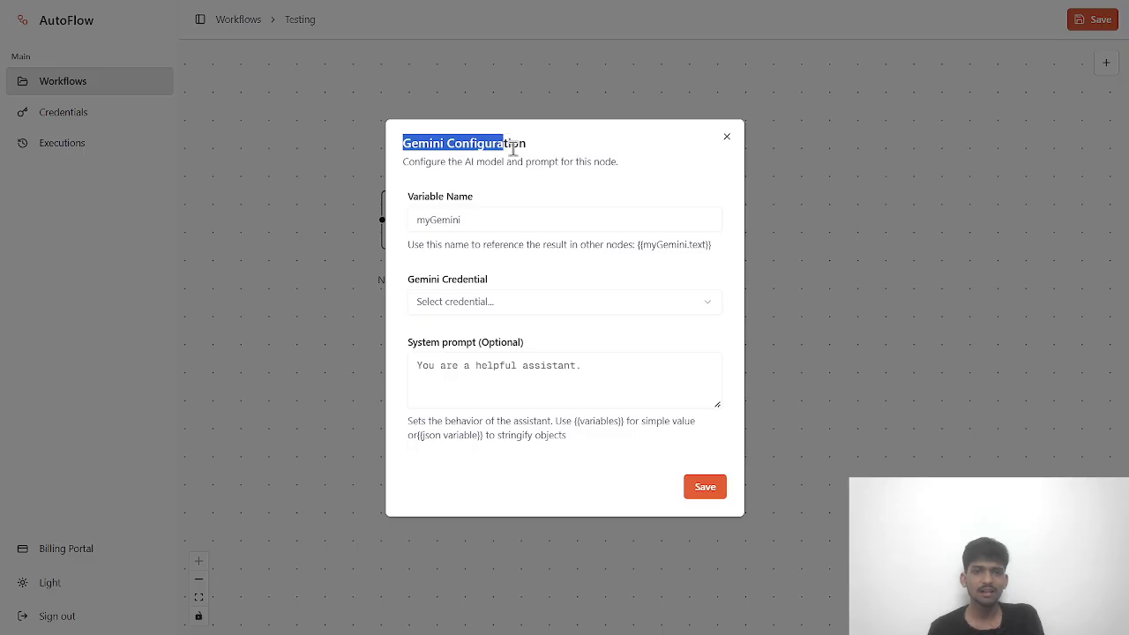
pyautogui.click(447, 166)
pyautogui.click(443, 223)
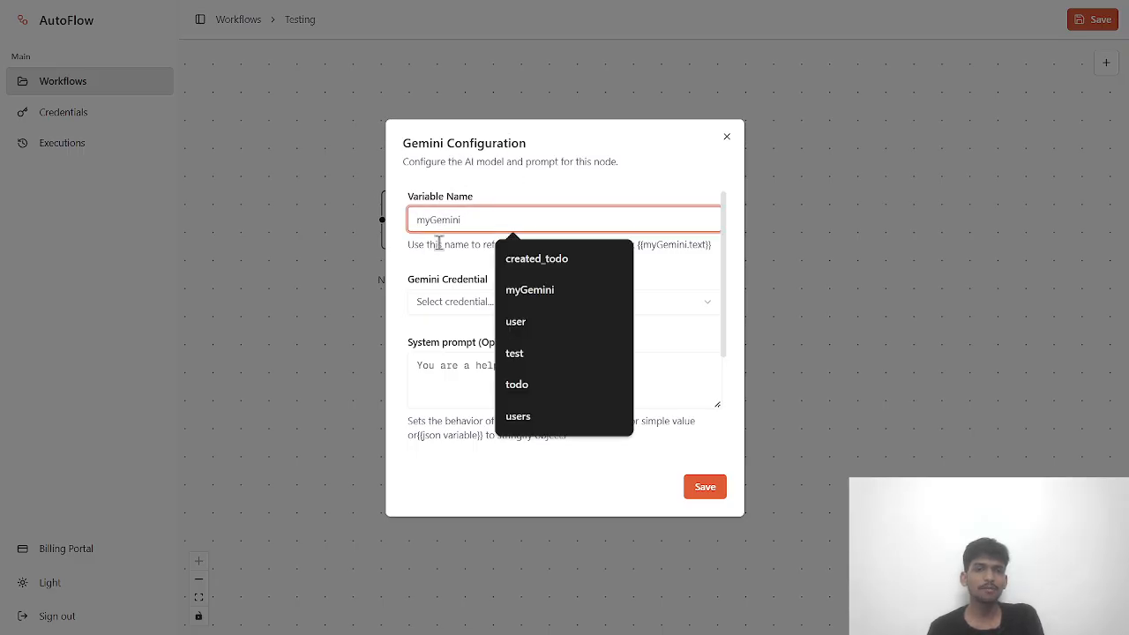
pyautogui.click(438, 244)
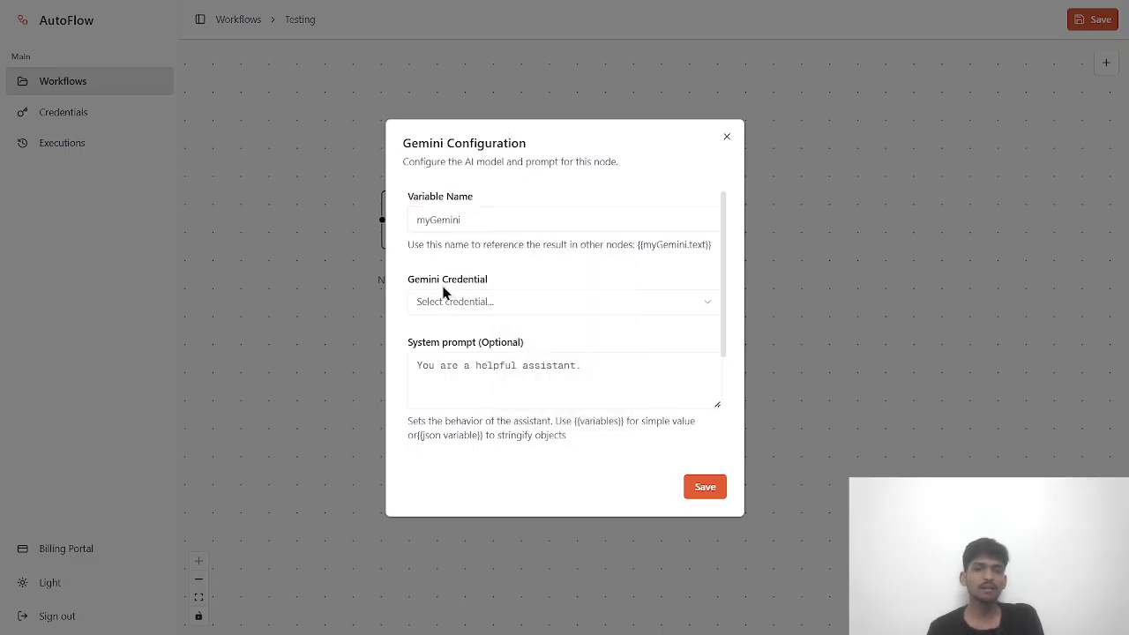
pyautogui.click(458, 222)
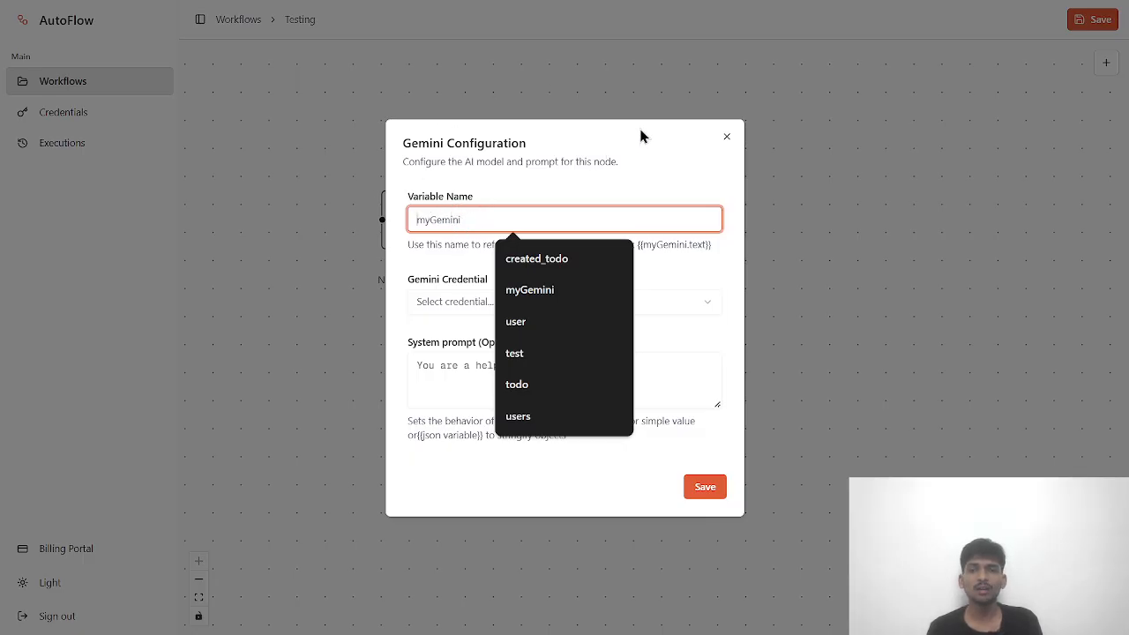
pyautogui.click(727, 138)
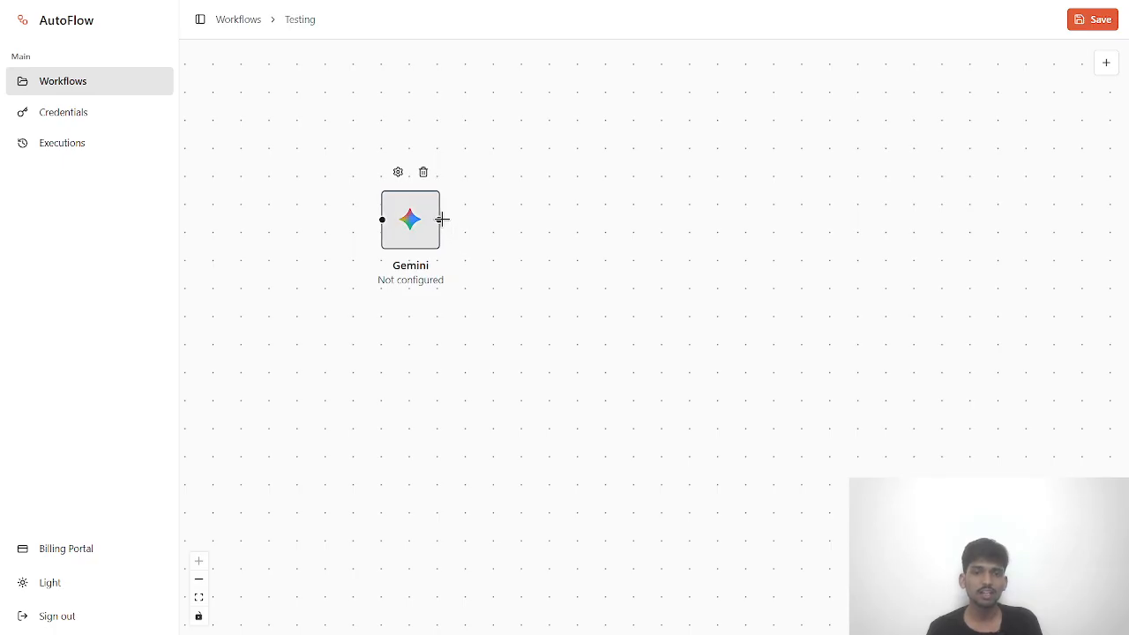
# - Reopen the Gemini configuration and select My API Key as its Gemini Credential
pyautogui.moveTo(439, 219); pyautogui.dragTo(573, 160)
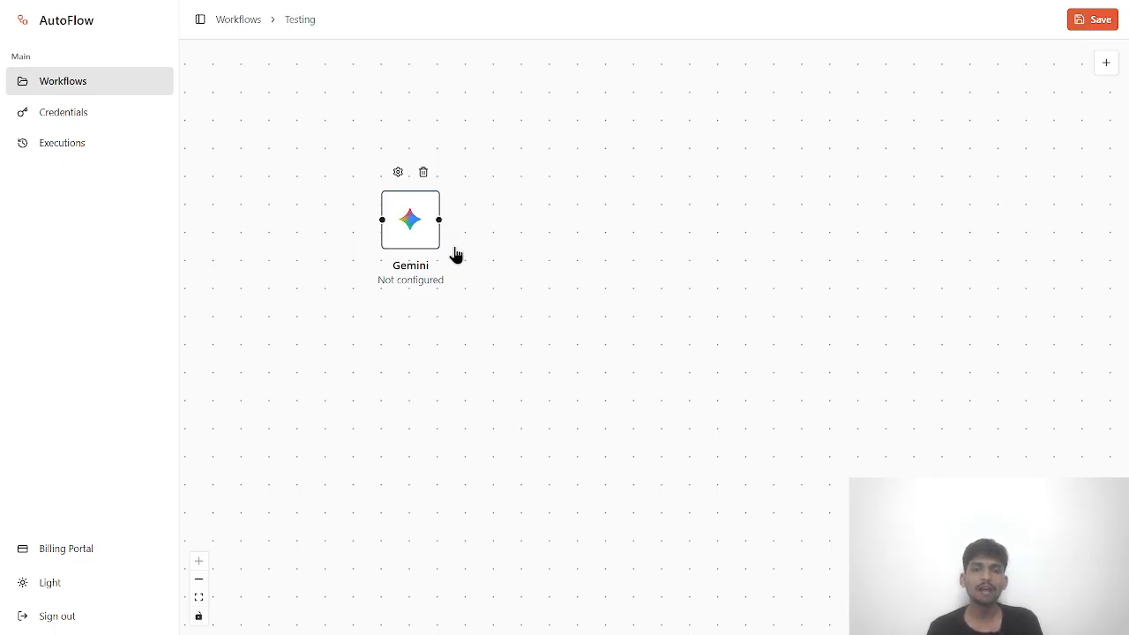
pyautogui.doubleClick(411, 217)
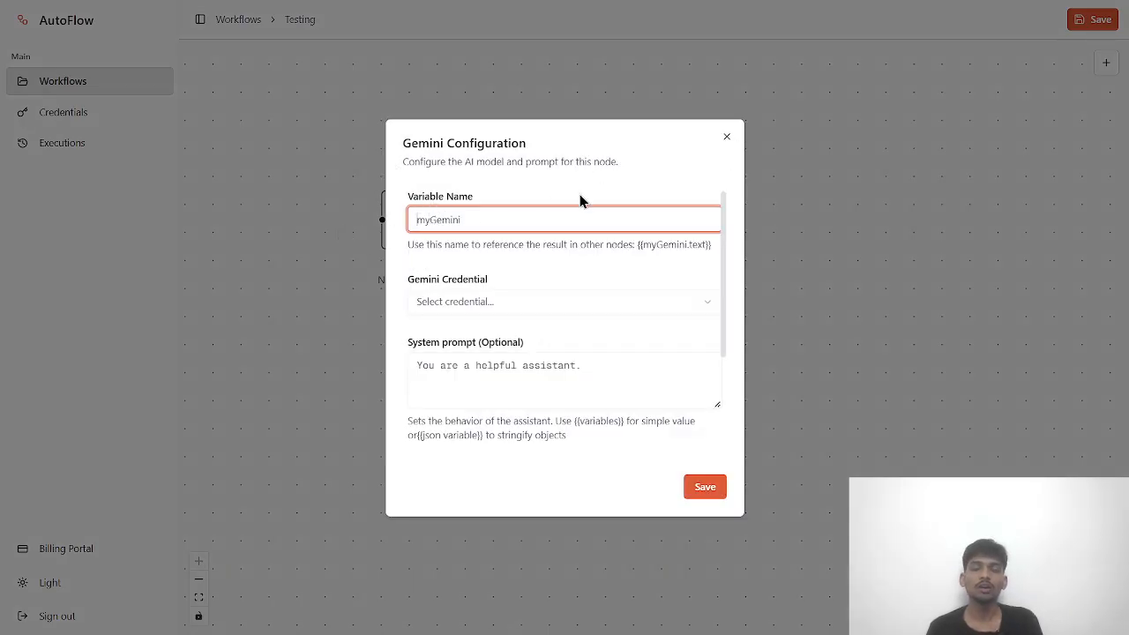
pyautogui.click(441, 217)
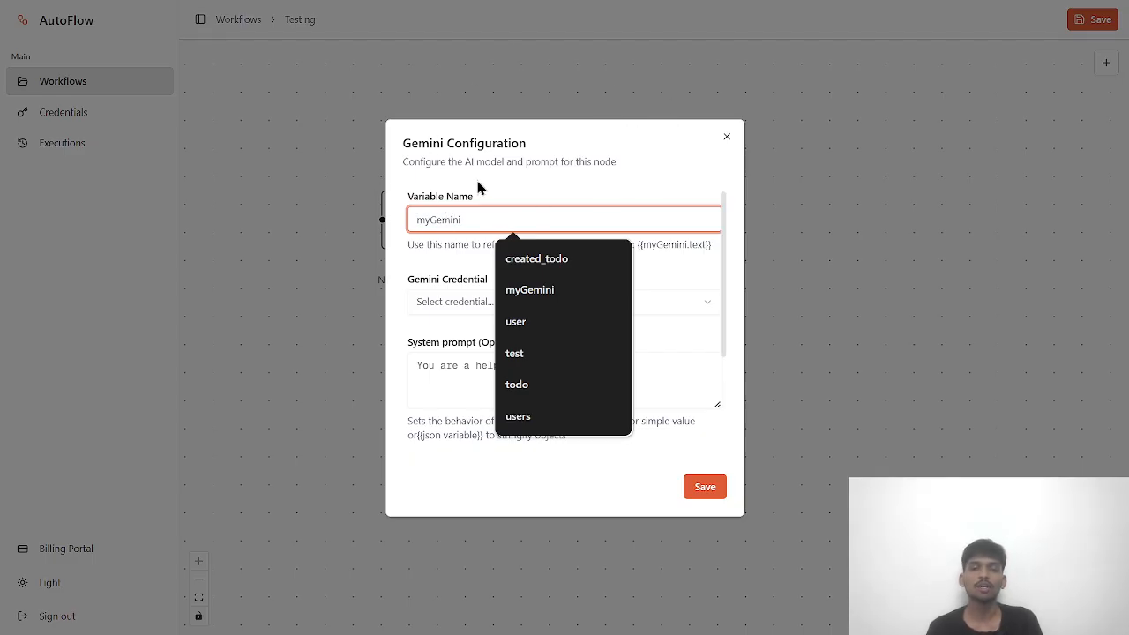
pyautogui.click(457, 241)
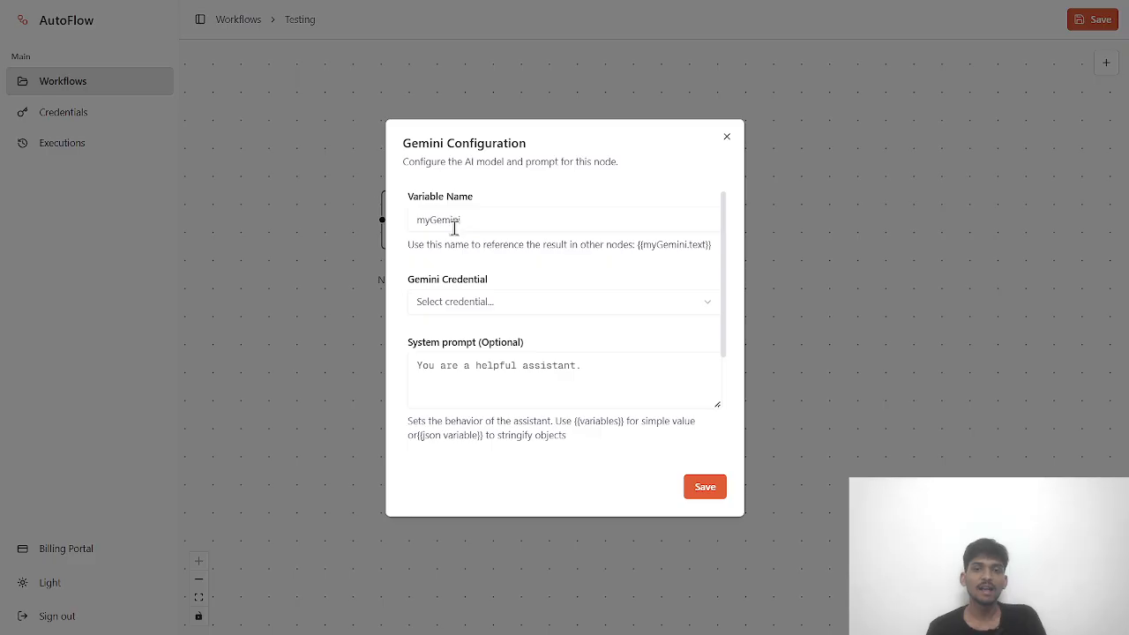
pyautogui.click(458, 305)
pyautogui.click(447, 334)
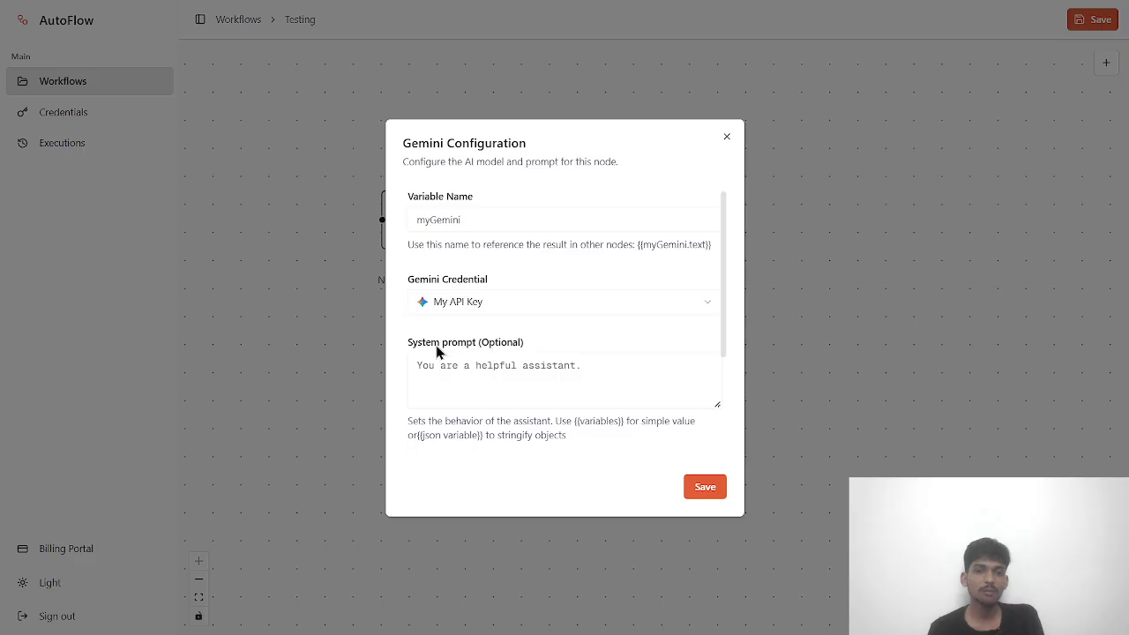
pyautogui.click(441, 300)
pyautogui.click(449, 338)
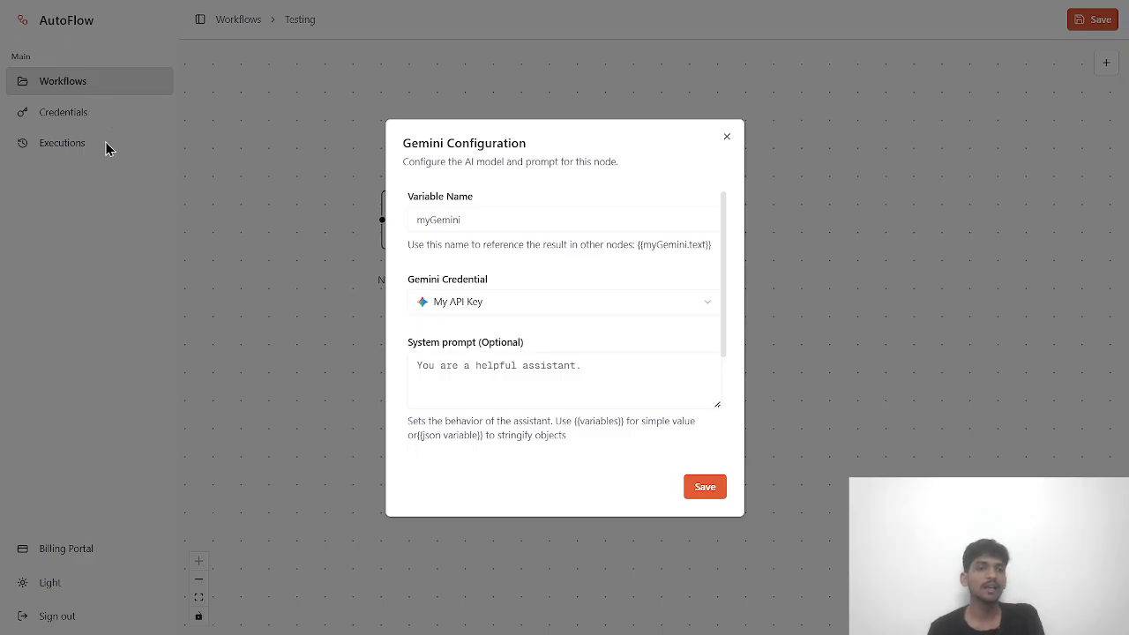
pyautogui.scroll(-1, 460, 323)
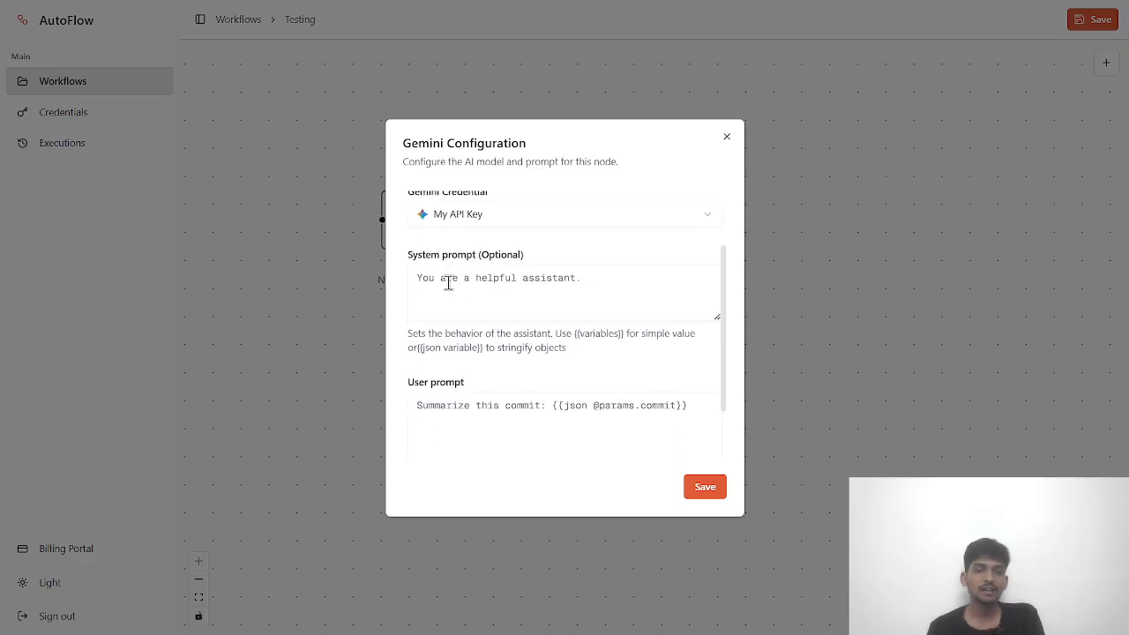
pyautogui.click(461, 286)
pyautogui.scroll(-1, 494, 239)
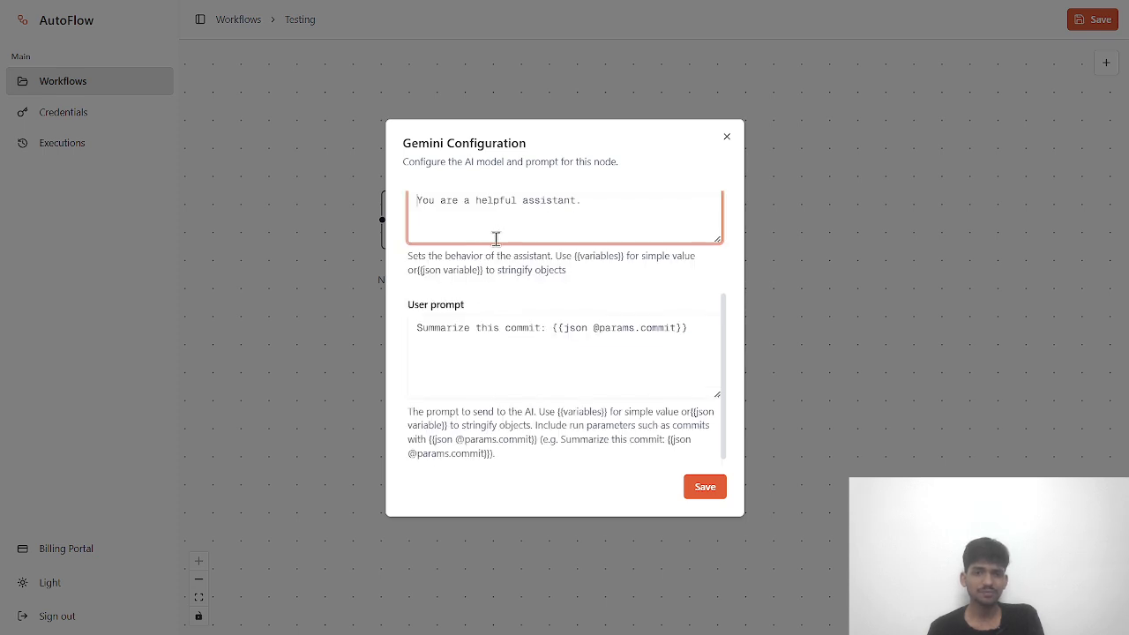
pyautogui.scroll(1, 502, 242)
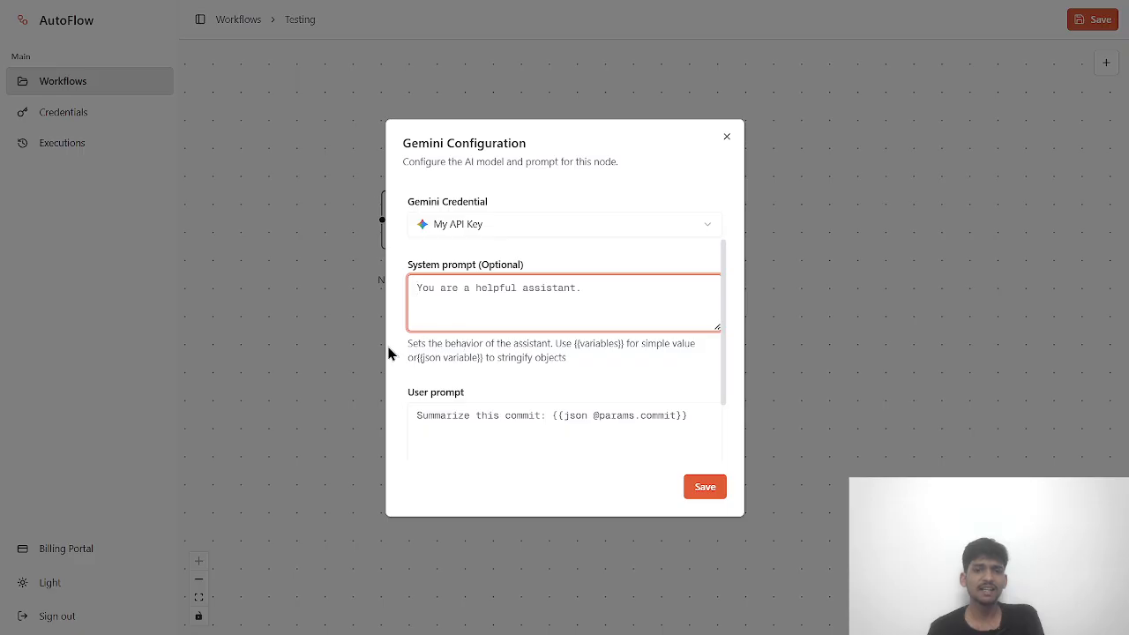
pyautogui.moveTo(408, 344); pyautogui.dragTo(575, 376)
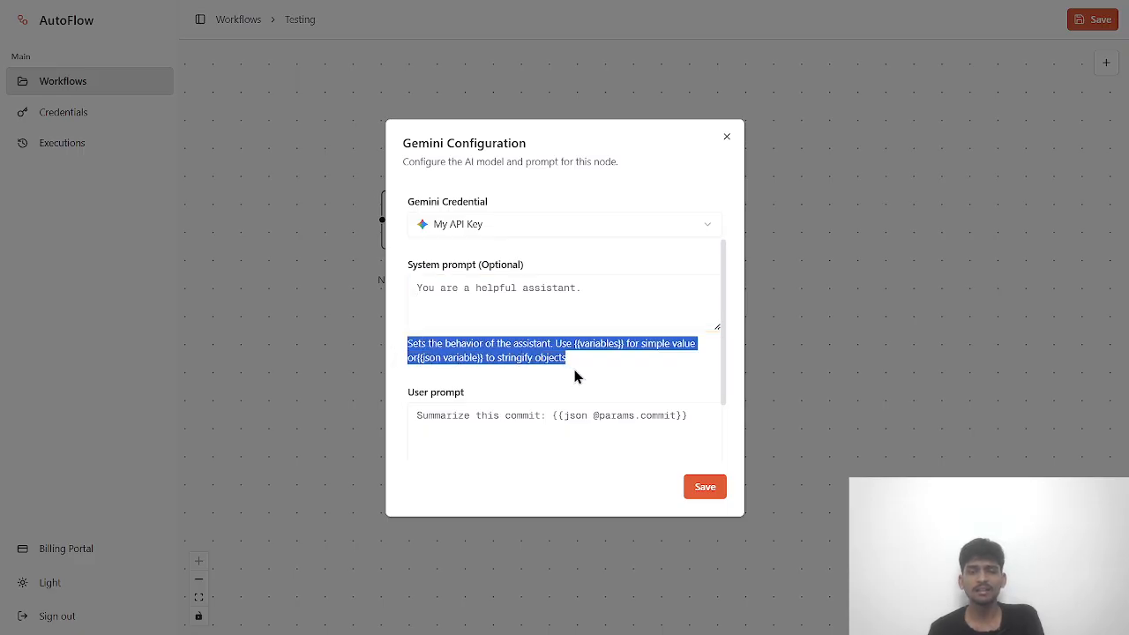
pyautogui.click(593, 368)
pyautogui.click(481, 310)
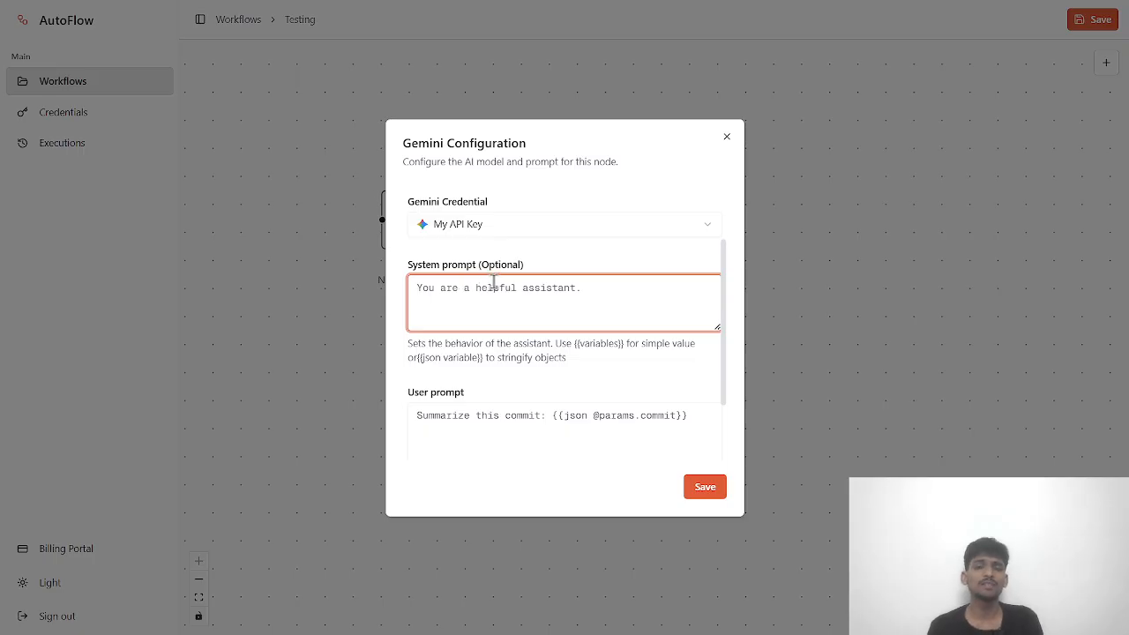
pyautogui.scroll(-1, 514, 302)
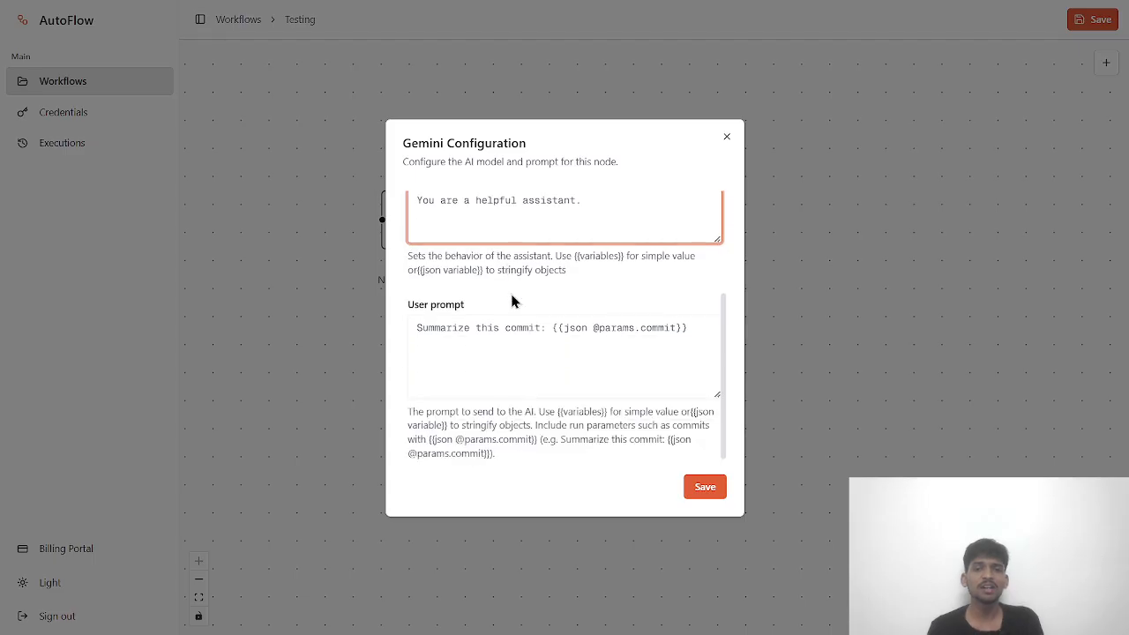
pyautogui.scroll(1, 520, 249)
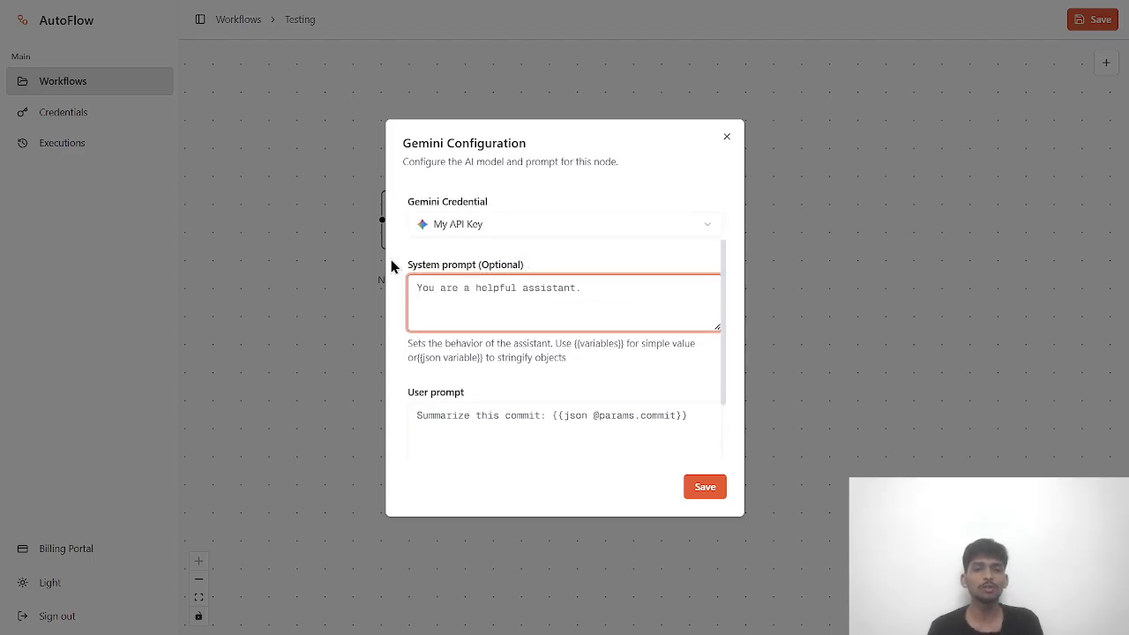
pyautogui.scroll(-1, 484, 302)
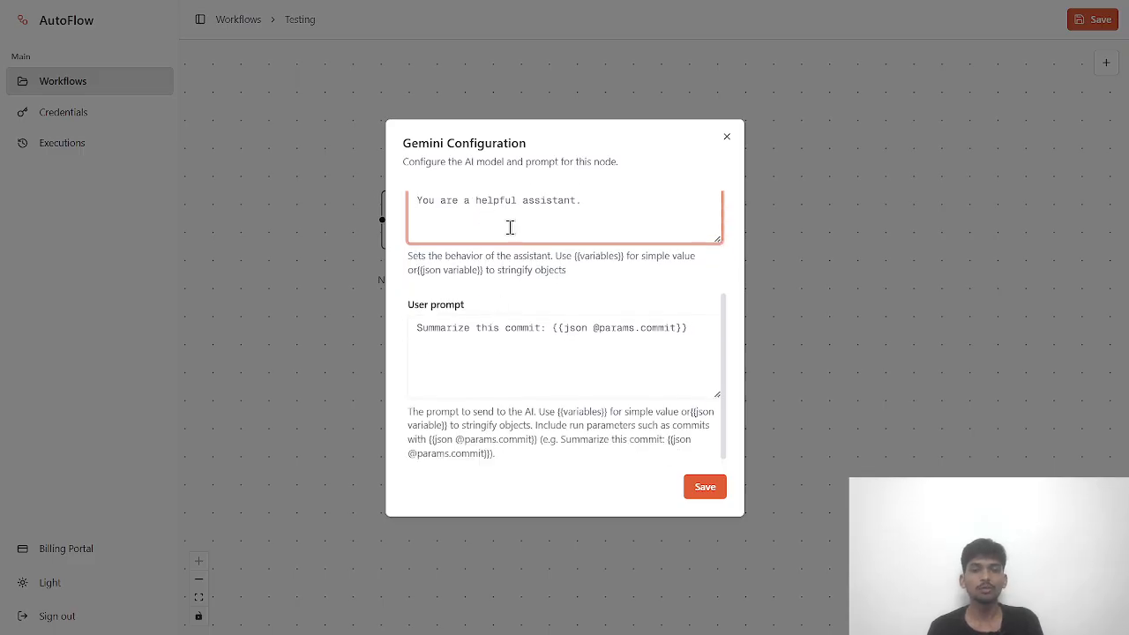
pyautogui.scroll(1, 509, 226)
pyautogui.scroll(-1, 538, 317)
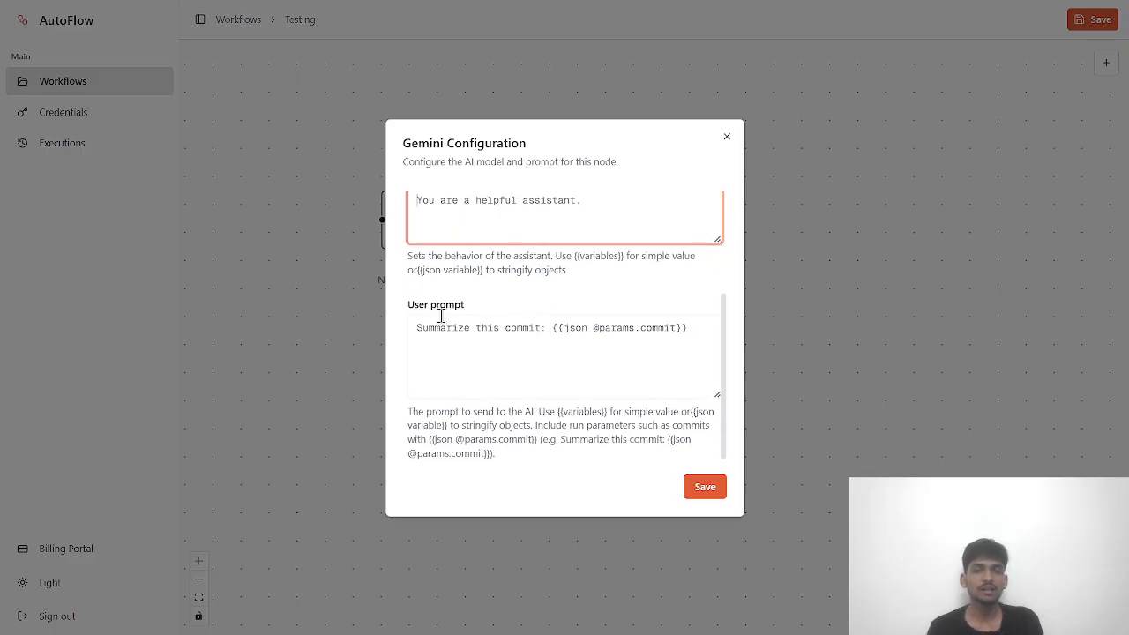
pyautogui.click(432, 326)
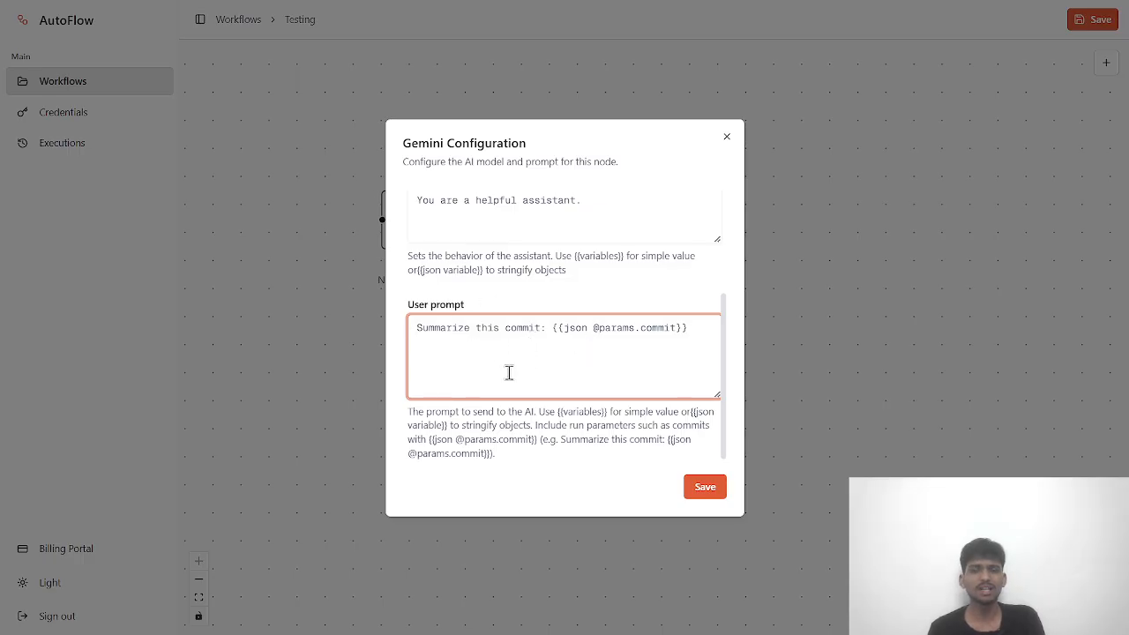
pyautogui.moveTo(408, 415); pyautogui.dragTo(517, 457)
pyautogui.click(460, 381)
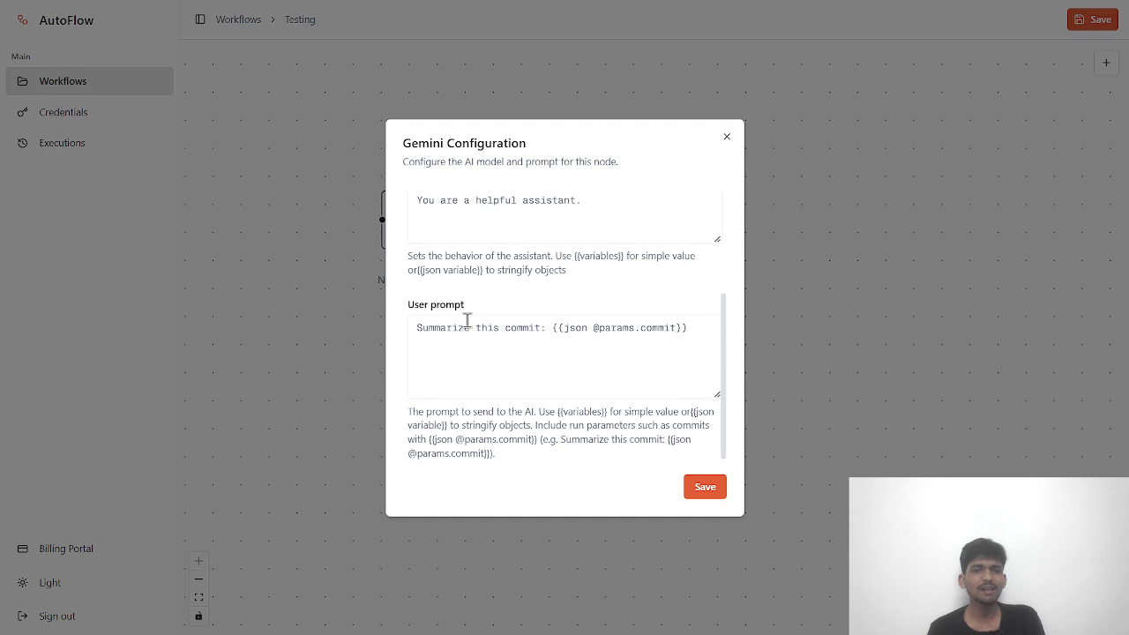
pyautogui.click(468, 349)
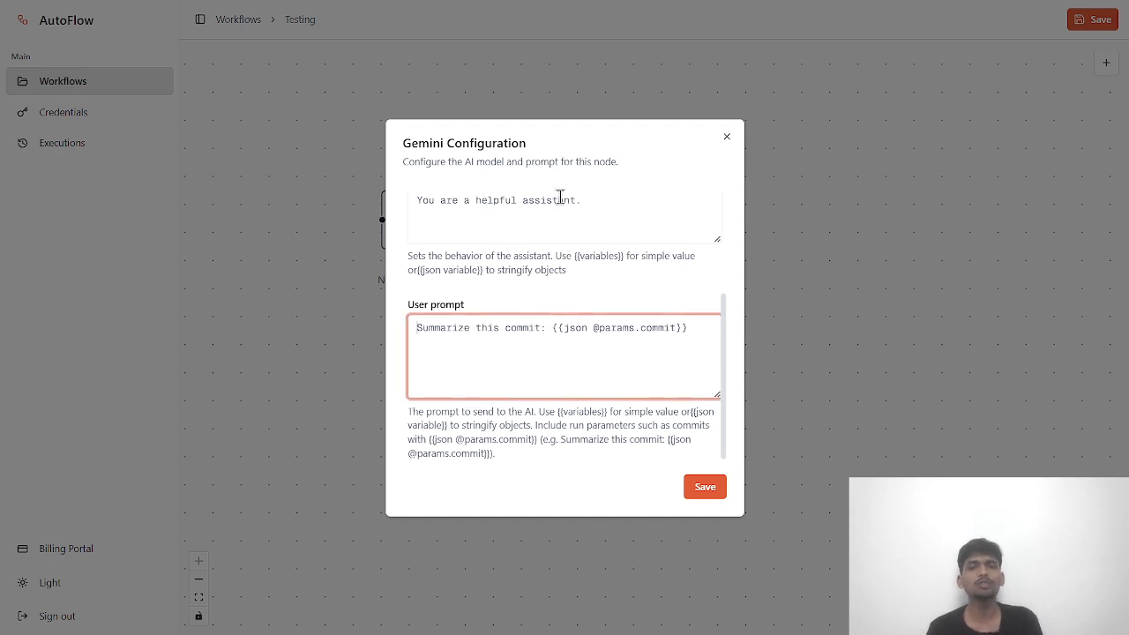
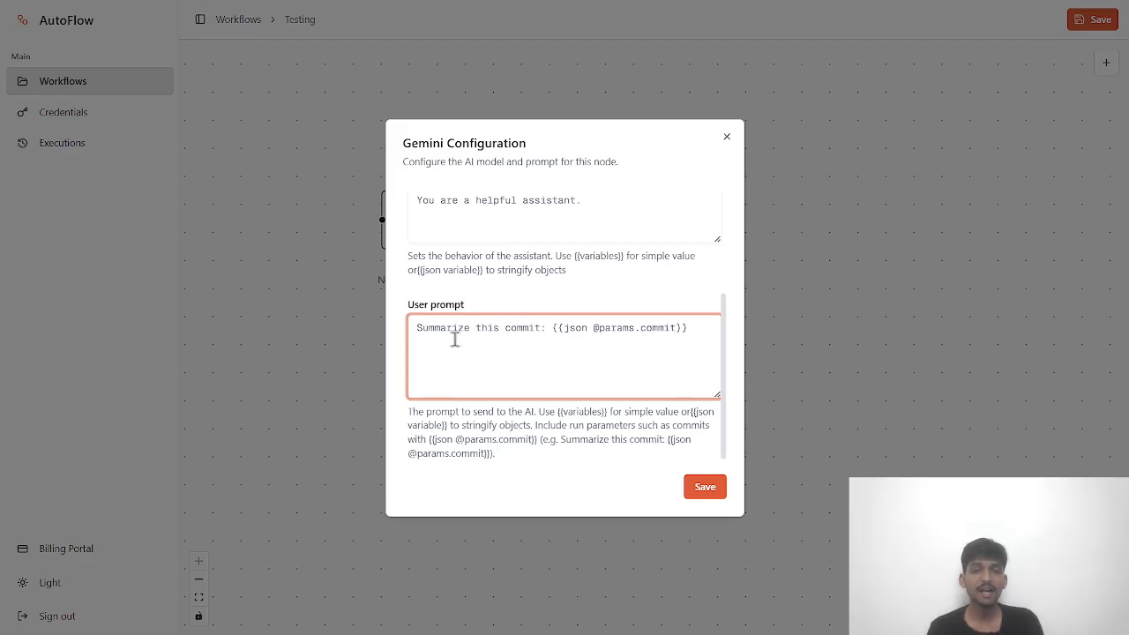
# - Close the Gemini Configuration dialog, leaving the lone Gemini node marked Not configured
pyautogui.click(729, 138)
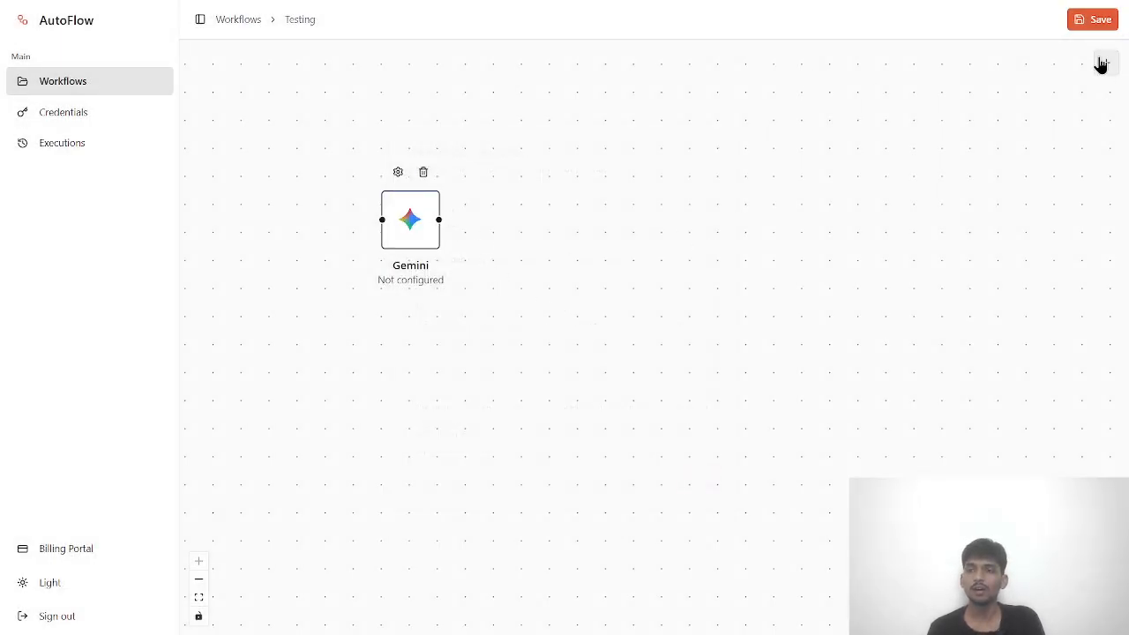
# - Add a trial OpenAI node under Gemini and look over its settings and available variables
pyautogui.click(1104, 65)
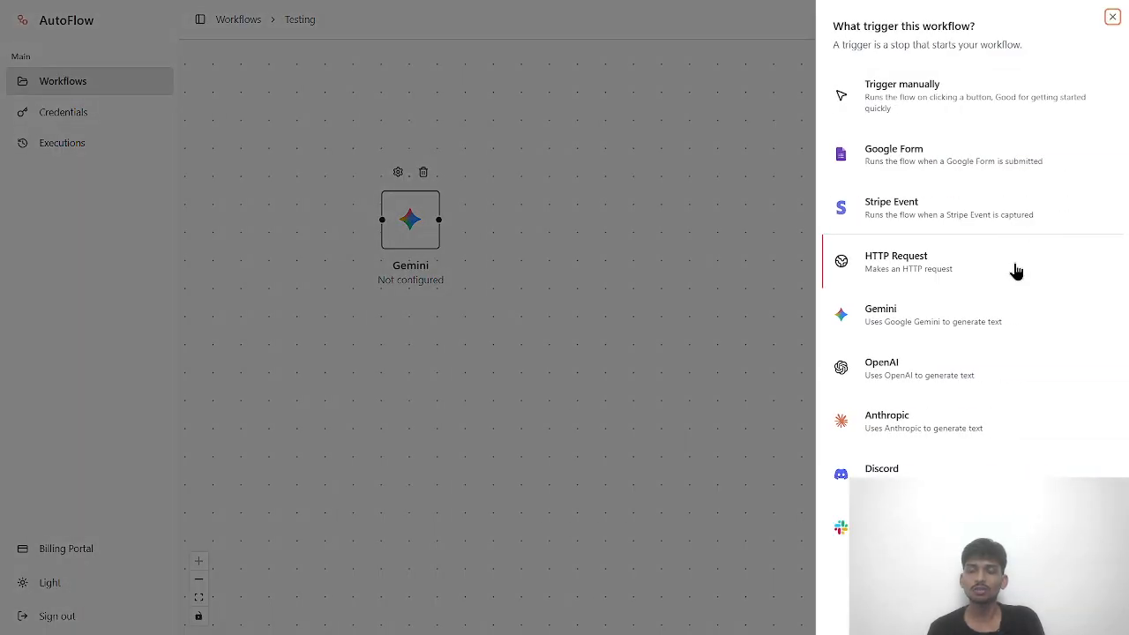
pyautogui.click(913, 391)
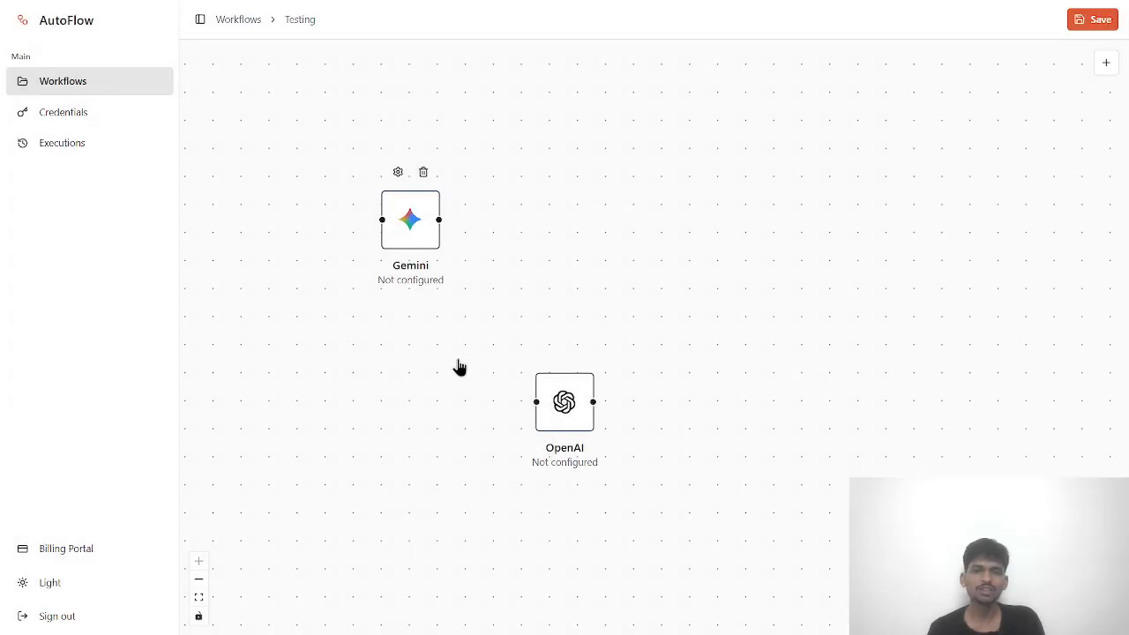
pyautogui.moveTo(572, 398); pyautogui.dragTo(418, 357)
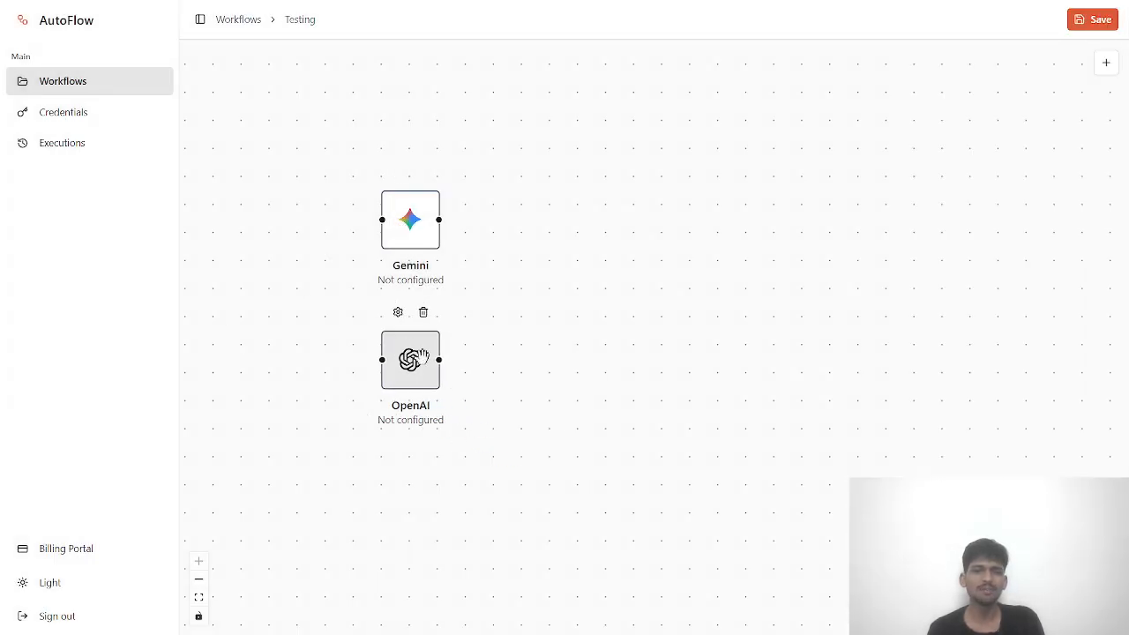
pyautogui.doubleClick(422, 357)
pyautogui.scroll(-2, 486, 300)
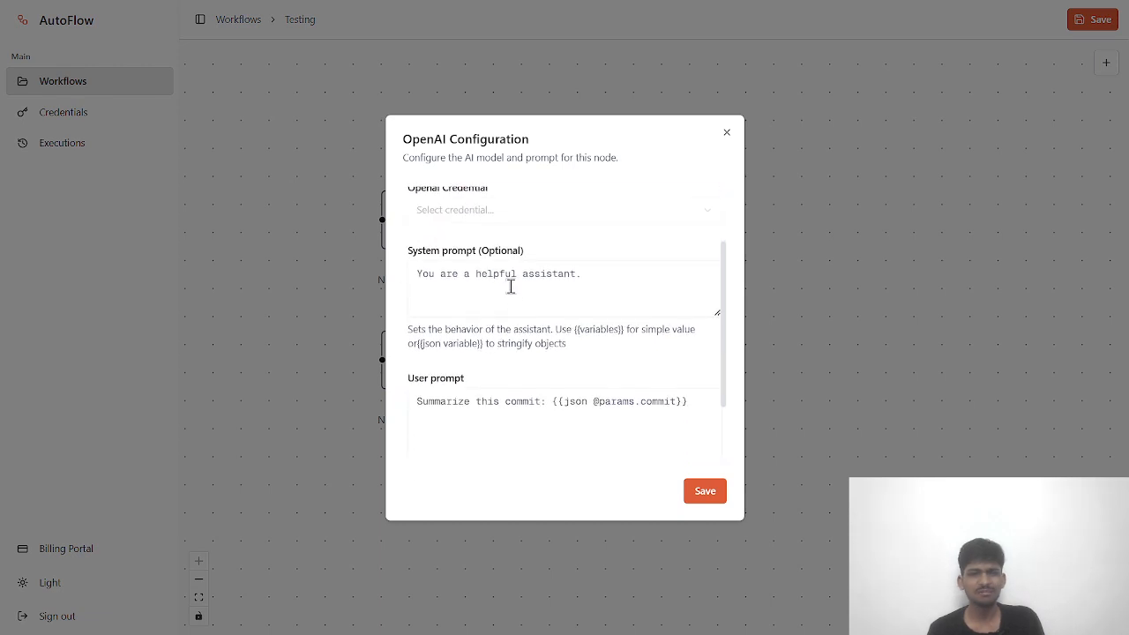
pyautogui.scroll(2, 510, 284)
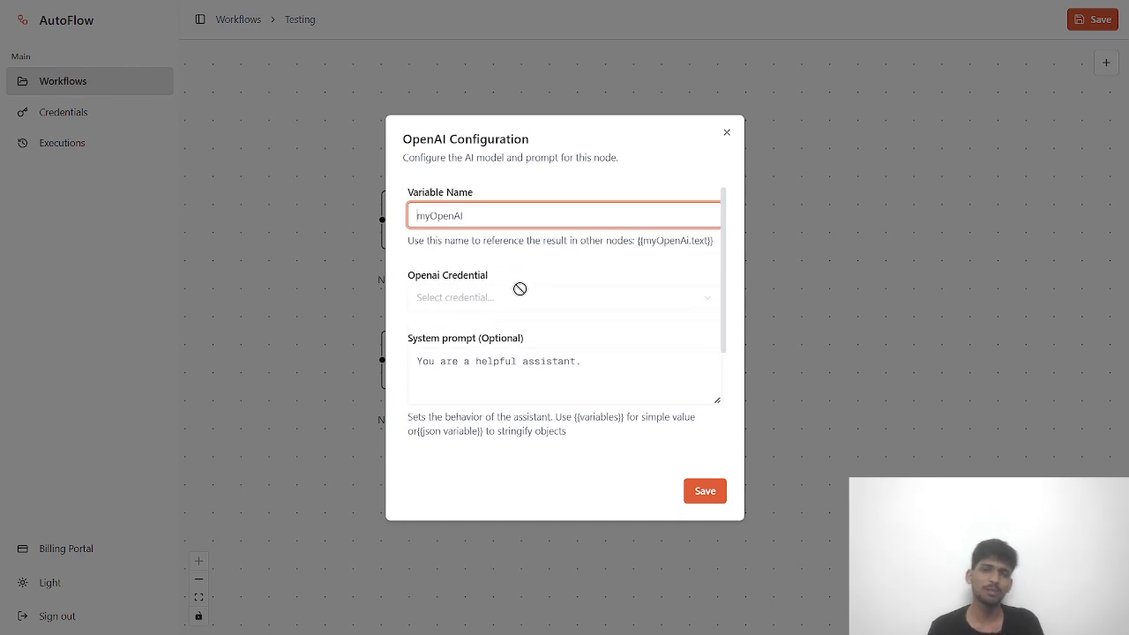
pyautogui.click(457, 217)
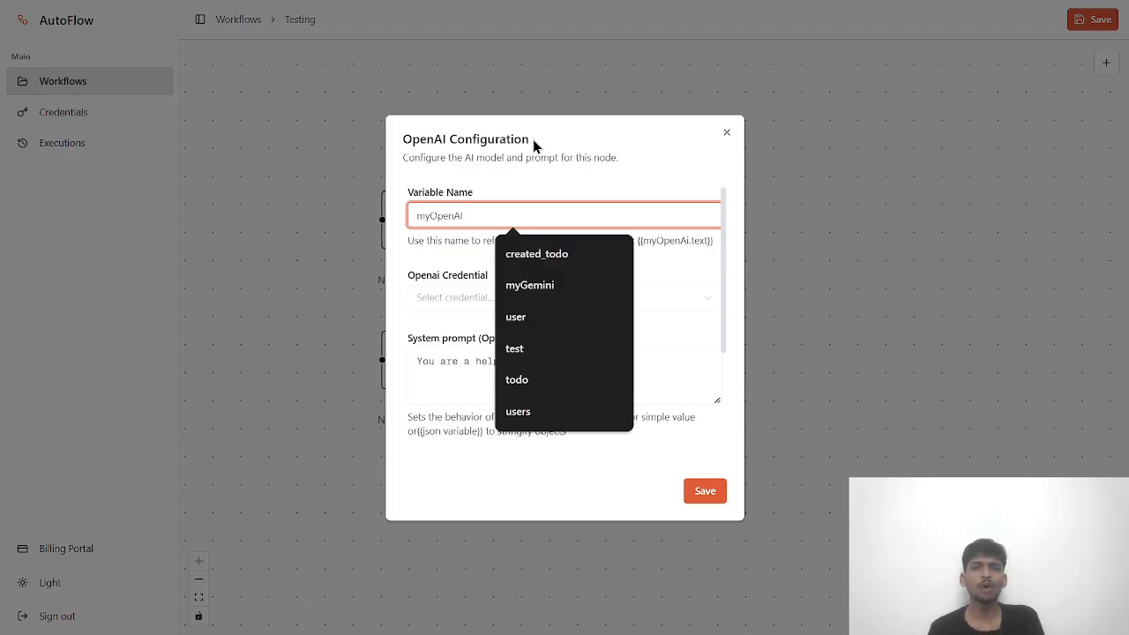
pyautogui.click(726, 135)
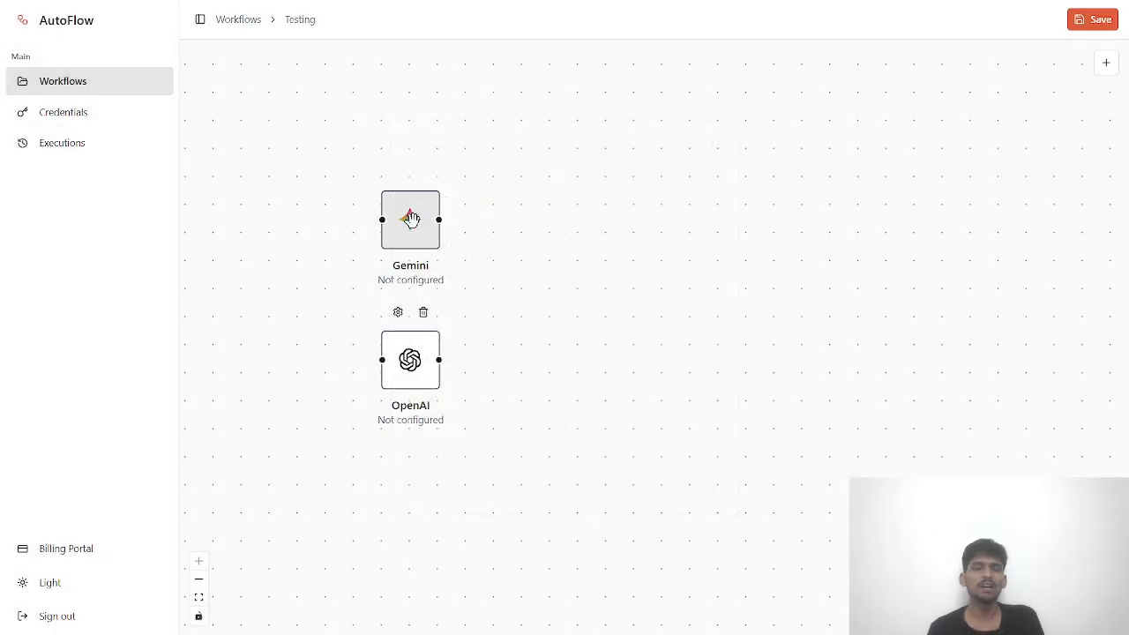
# - Move the Gemini node toward the canvas centre and delete the trial OpenAI node
pyautogui.moveTo(412, 221); pyautogui.dragTo(607, 241)
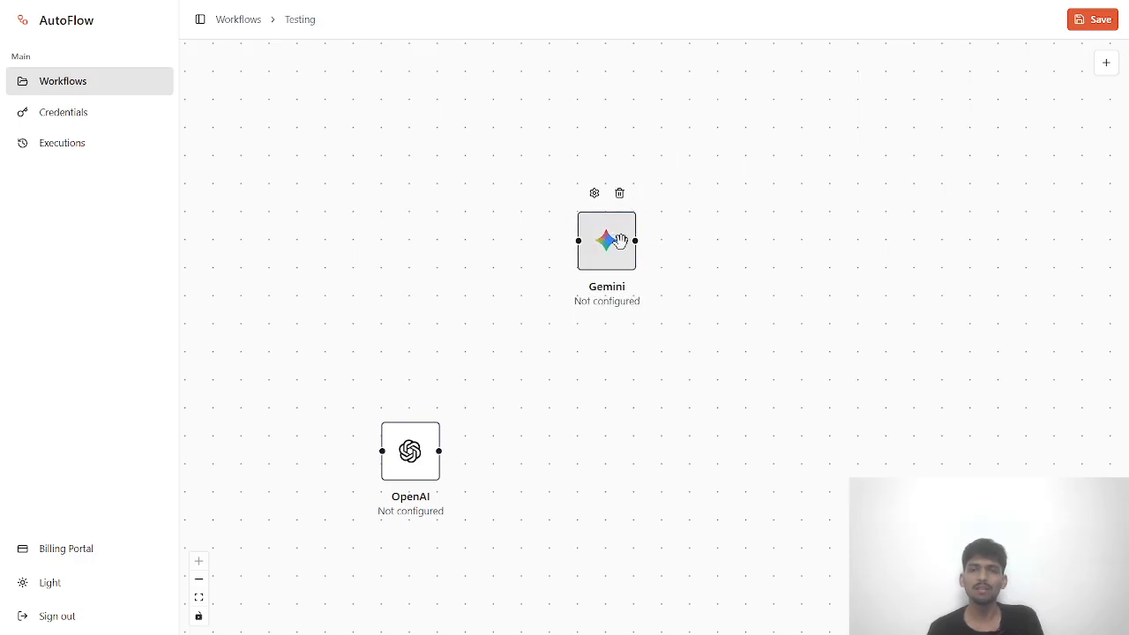
pyautogui.click(404, 463)
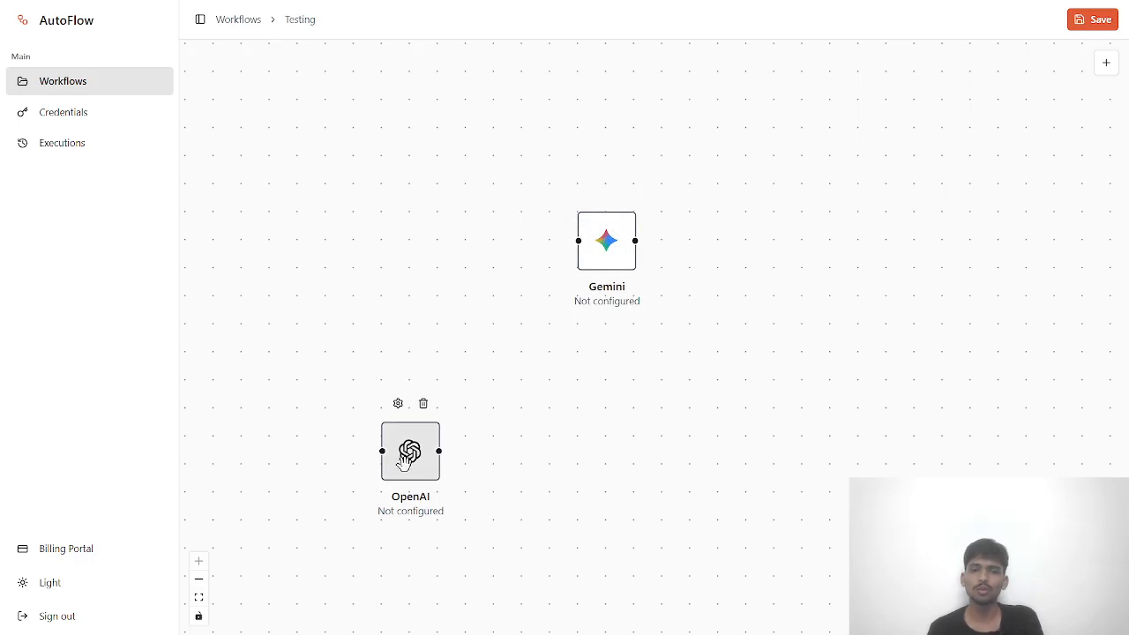
pyautogui.click(398, 404)
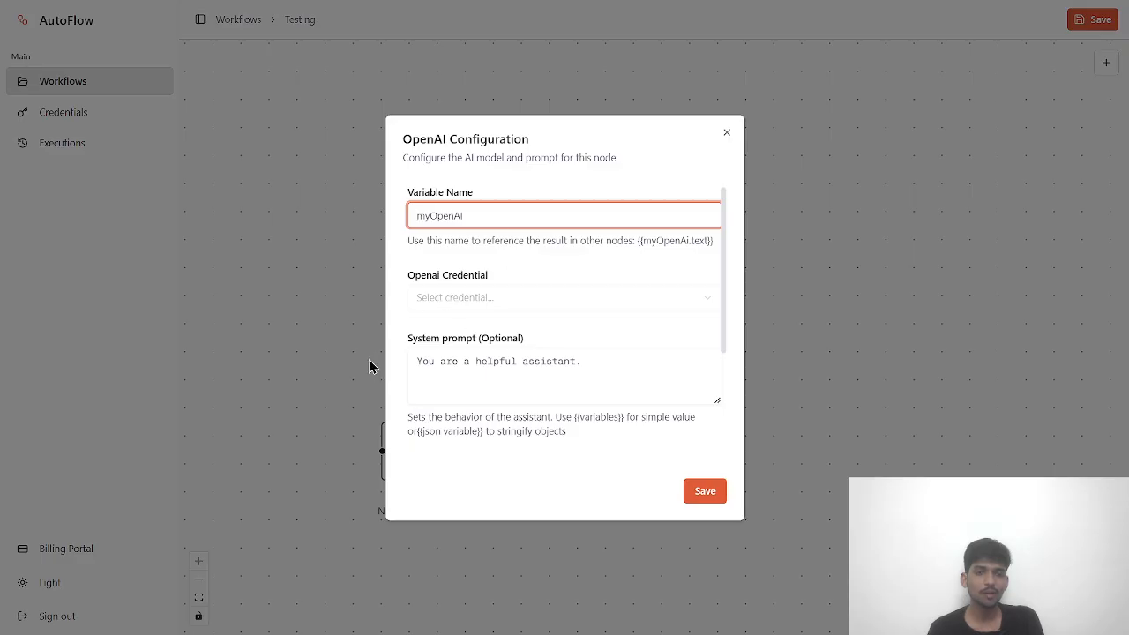
pyautogui.click(345, 363)
pyautogui.moveTo(388, 426); pyautogui.dragTo(376, 388)
pyautogui.click(410, 362)
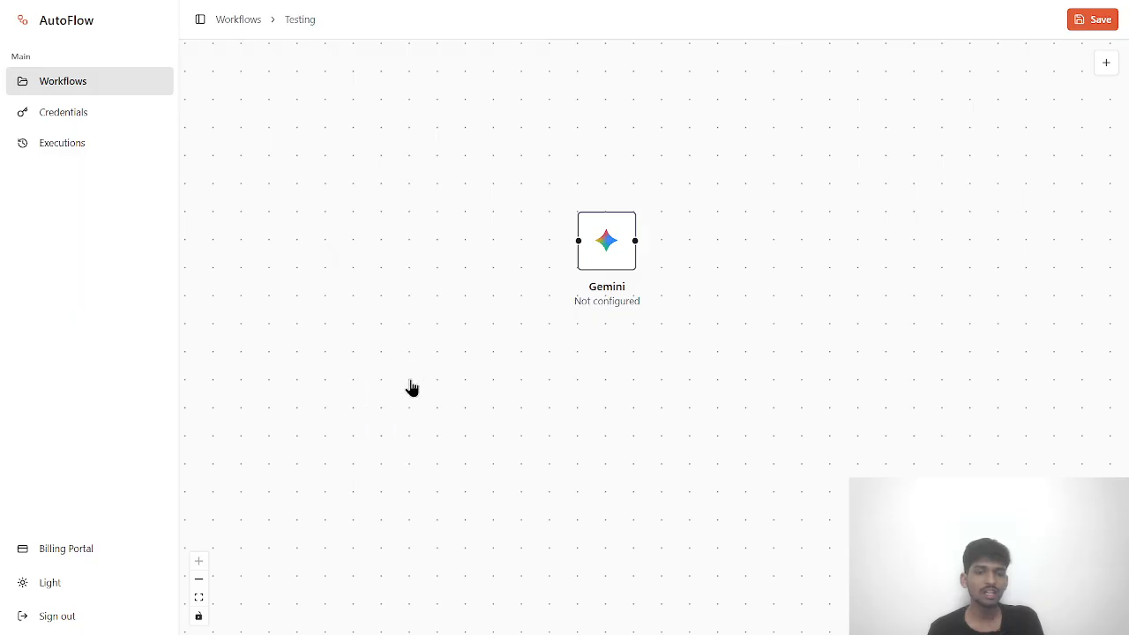
pyautogui.click(1107, 63)
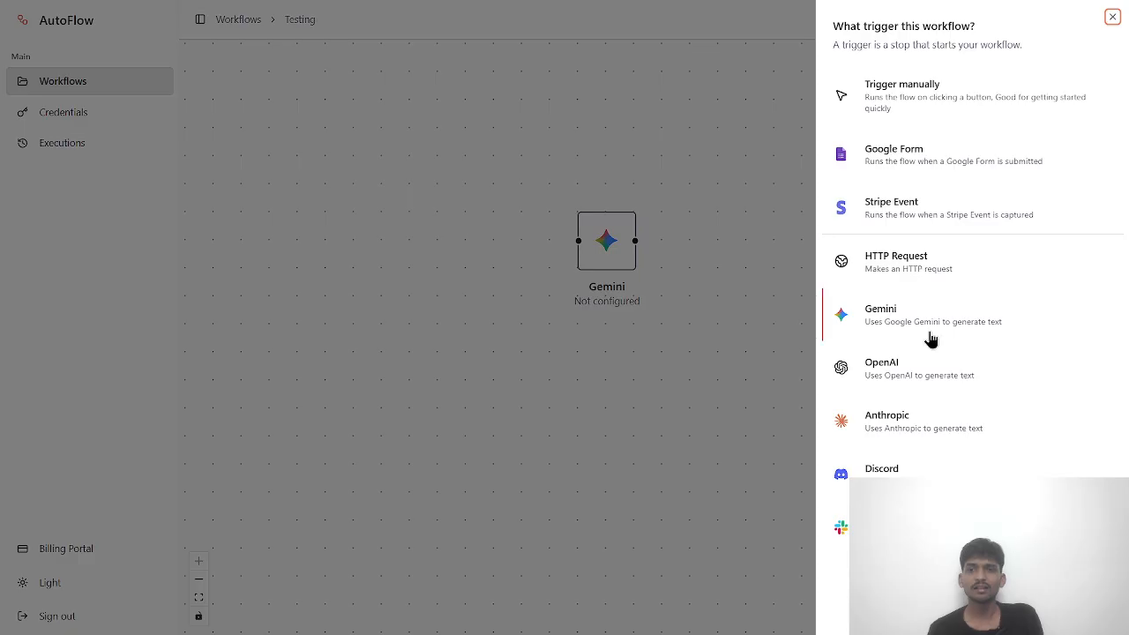
# - Add an OpenAI node below and left of the Gemini node
pyautogui.click(930, 372)
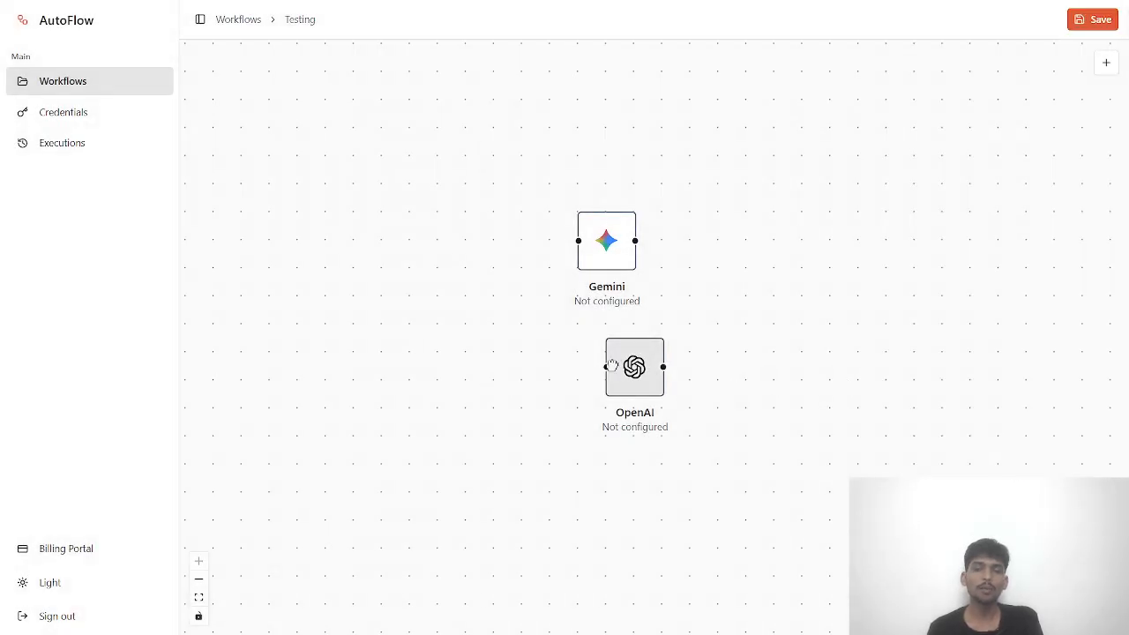
pyautogui.moveTo(606, 369); pyautogui.dragTo(466, 381)
pyautogui.doubleClick(496, 370)
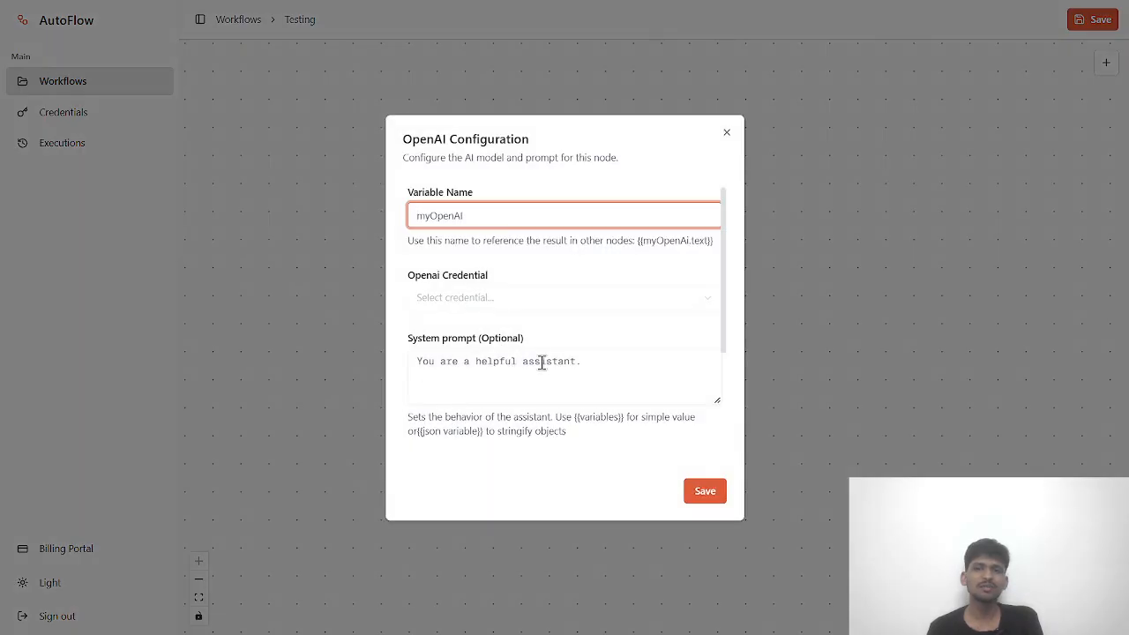
pyautogui.click(727, 132)
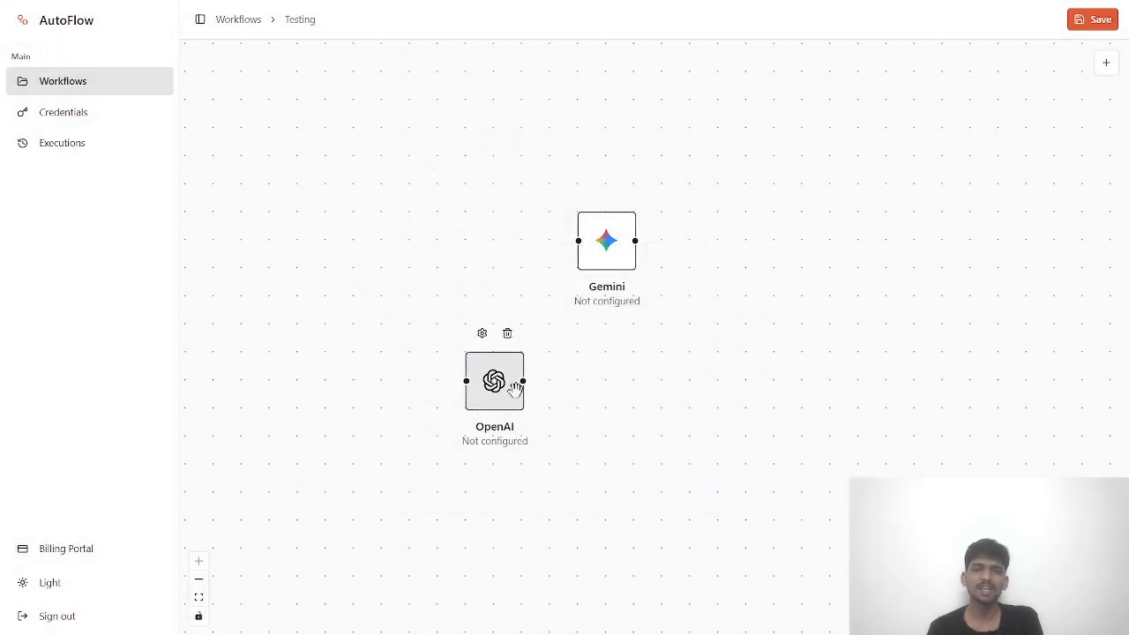
# - Reopen the OpenAI configuration and look at its Variable Name field
pyautogui.doubleClick(496, 381)
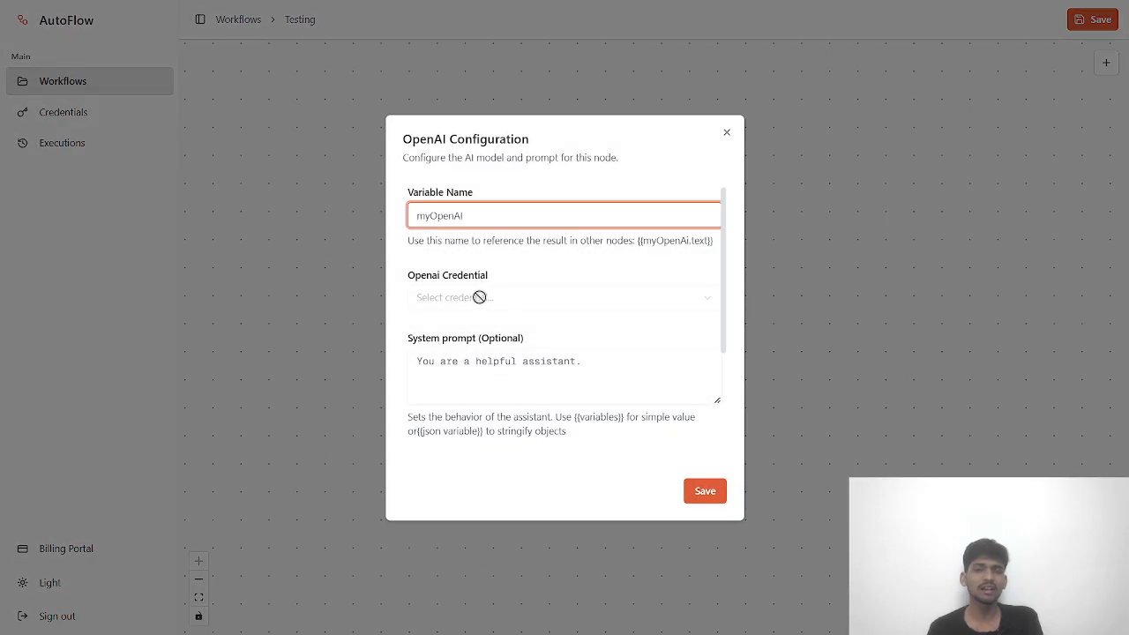
pyautogui.scroll(-1, 477, 305)
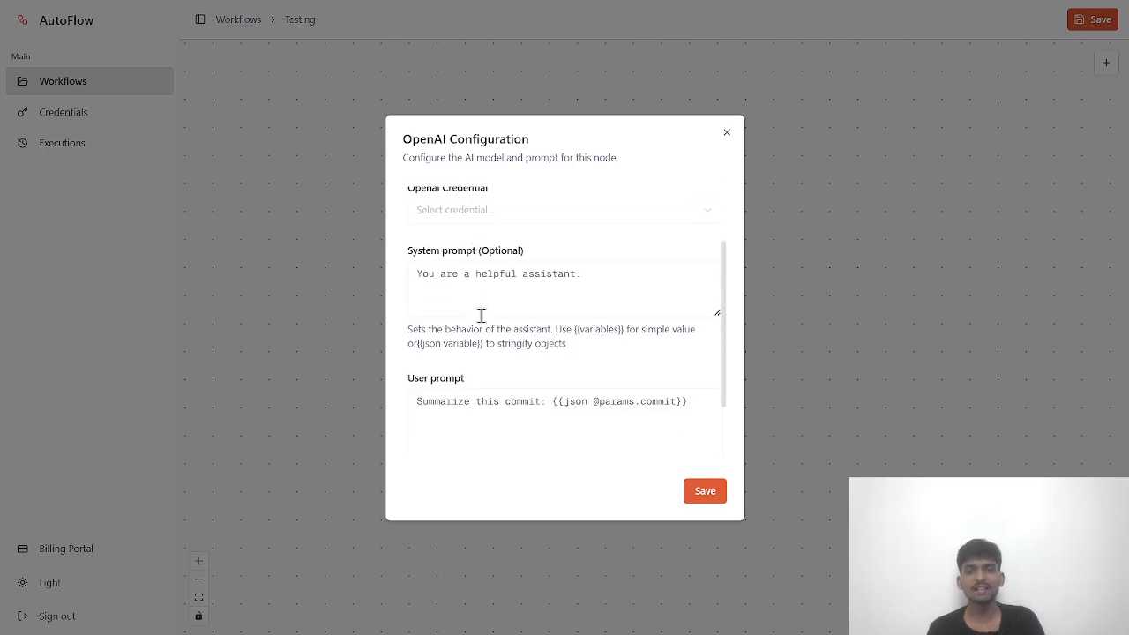
pyautogui.scroll(1, 481, 315)
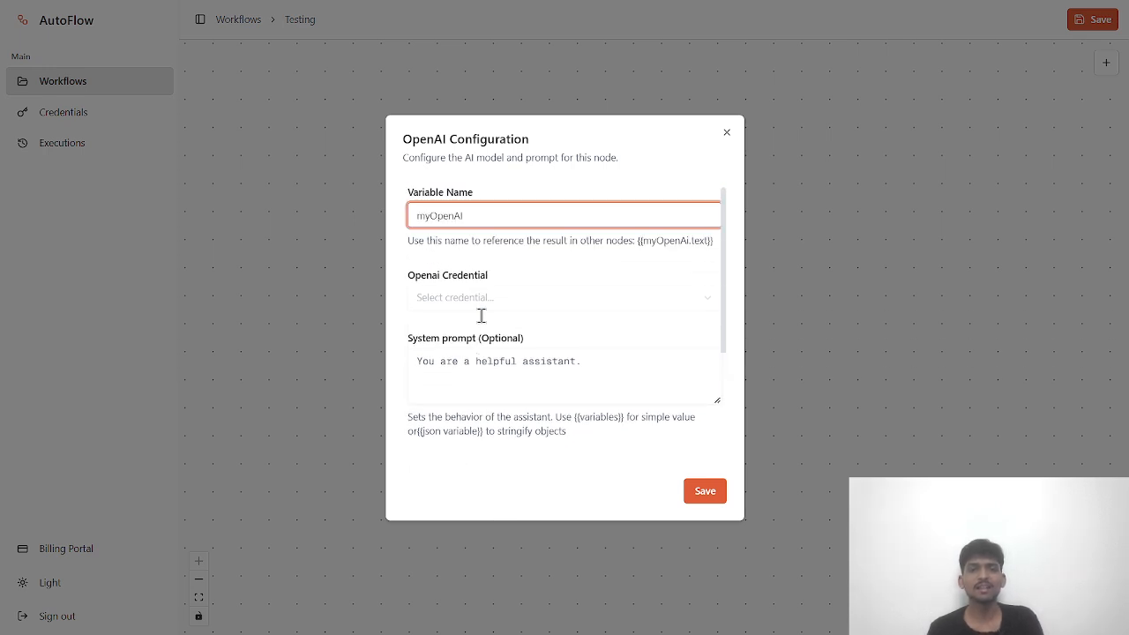
pyautogui.click(439, 194)
pyautogui.scroll(-1, 479, 275)
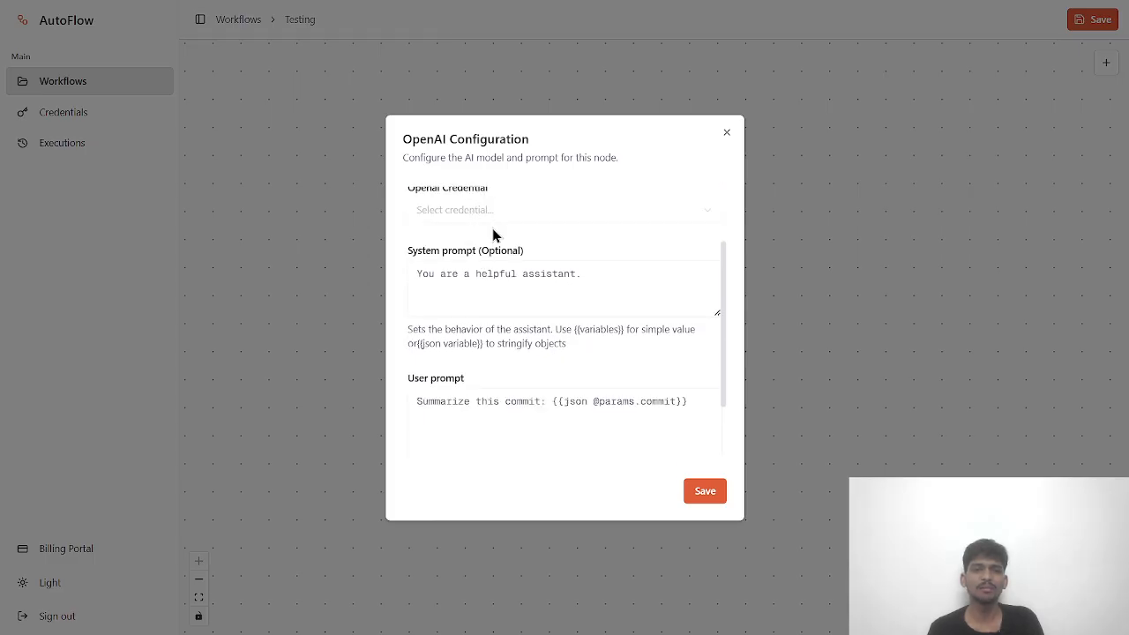
pyautogui.scroll(1, 494, 234)
# - Try the OpenAI credential picker and the System and User prompts, leaving the node unconfigured
pyautogui.click(509, 322)
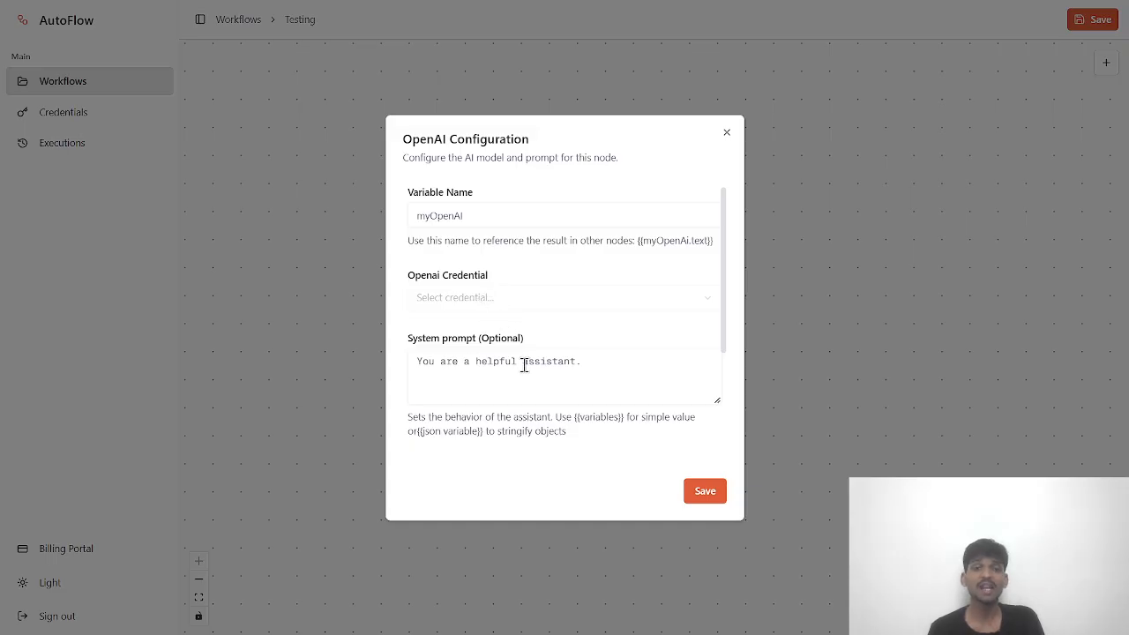
pyautogui.scroll(-1, 503, 300)
pyautogui.click(500, 285)
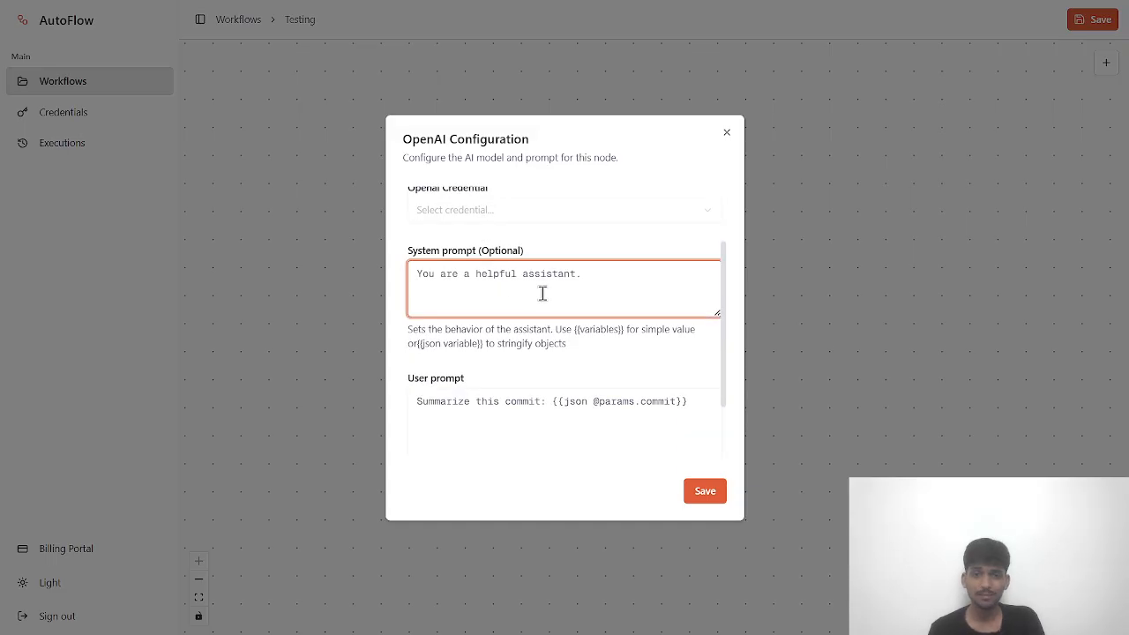
pyautogui.scroll(-1, 541, 304)
pyautogui.click(489, 320)
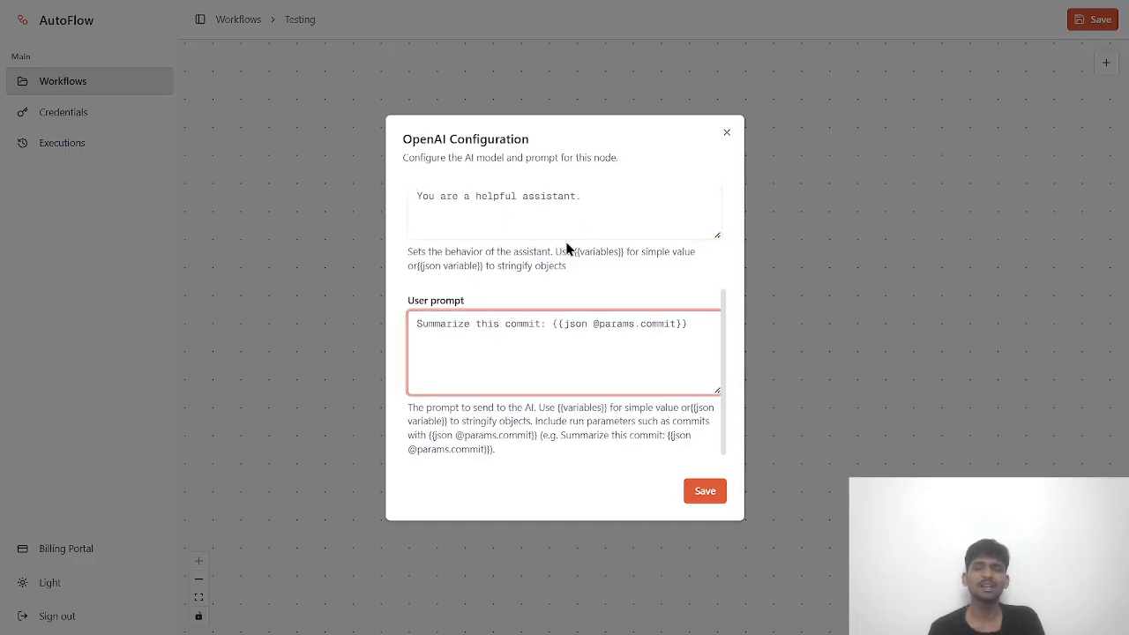
pyautogui.click(729, 137)
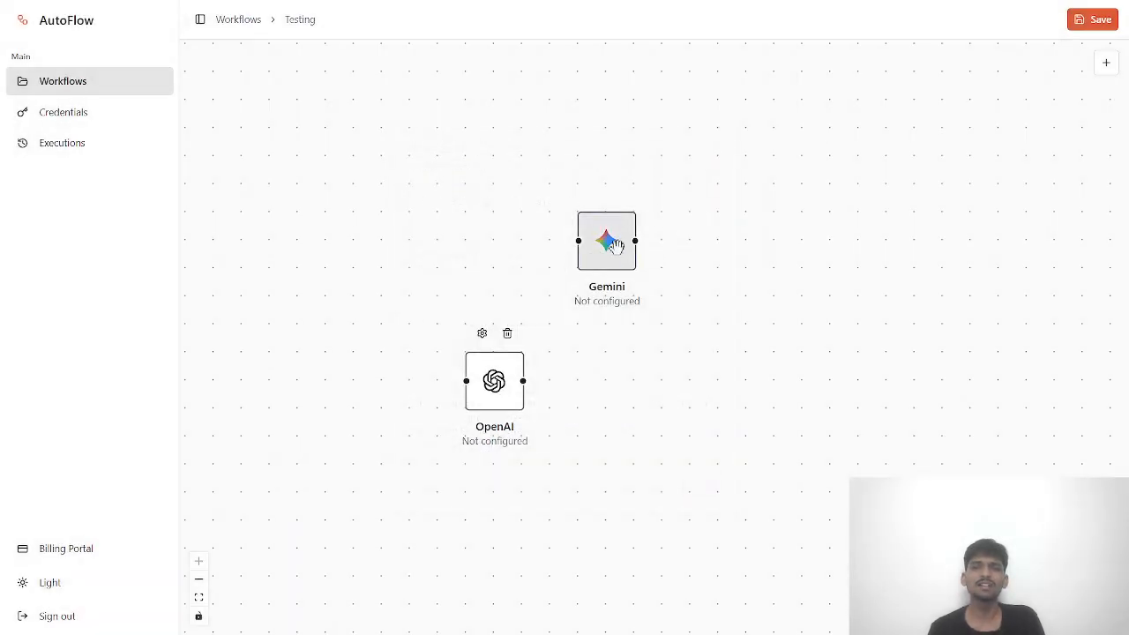
pyautogui.click(1106, 63)
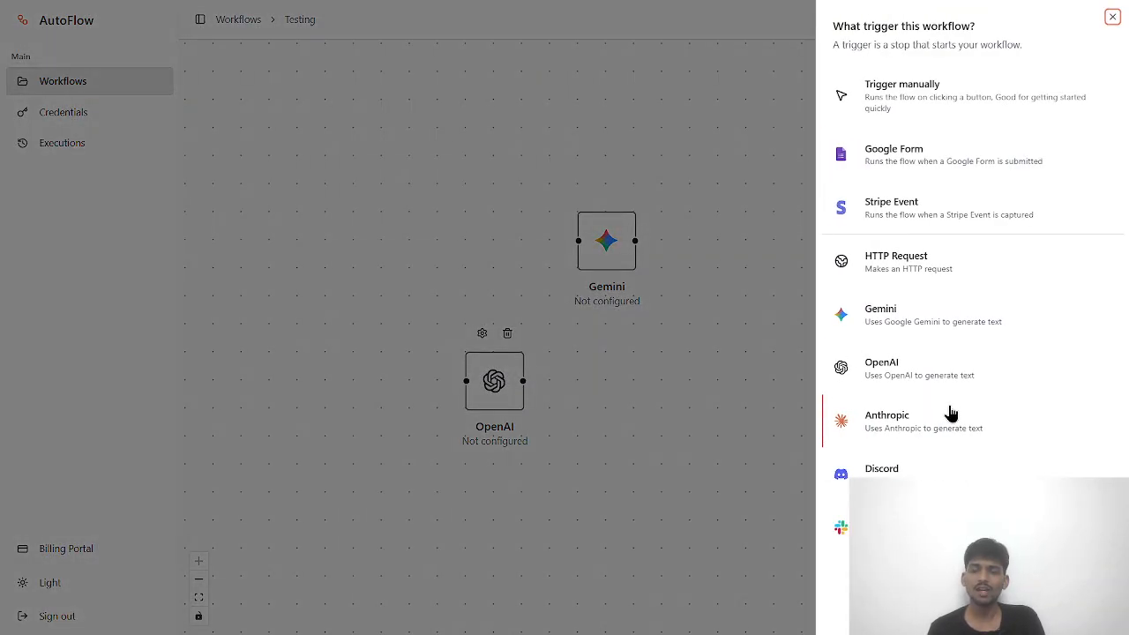
# - Add an Anthropic node in the upper left of the canvas
pyautogui.click(913, 430)
pyautogui.moveTo(638, 373); pyautogui.dragTo(361, 220)
pyautogui.doubleClick(365, 215)
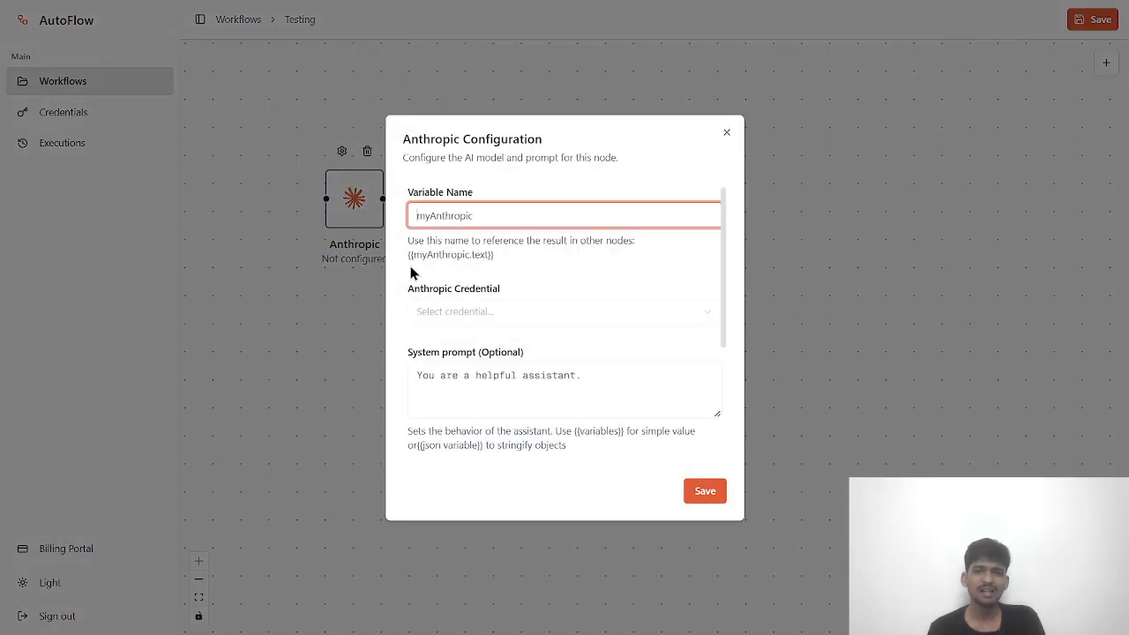
# - Look over the Anthropic title, System prompt and User prompt without changing them
pyautogui.scroll(-1, 459, 217)
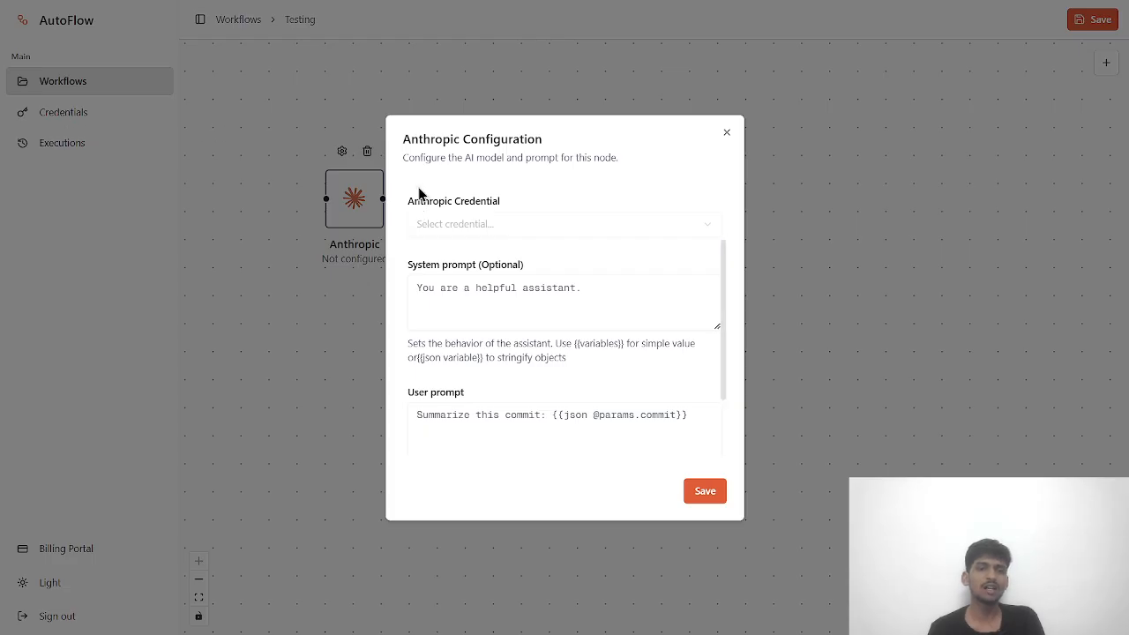
pyautogui.moveTo(401, 139); pyautogui.dragTo(459, 140)
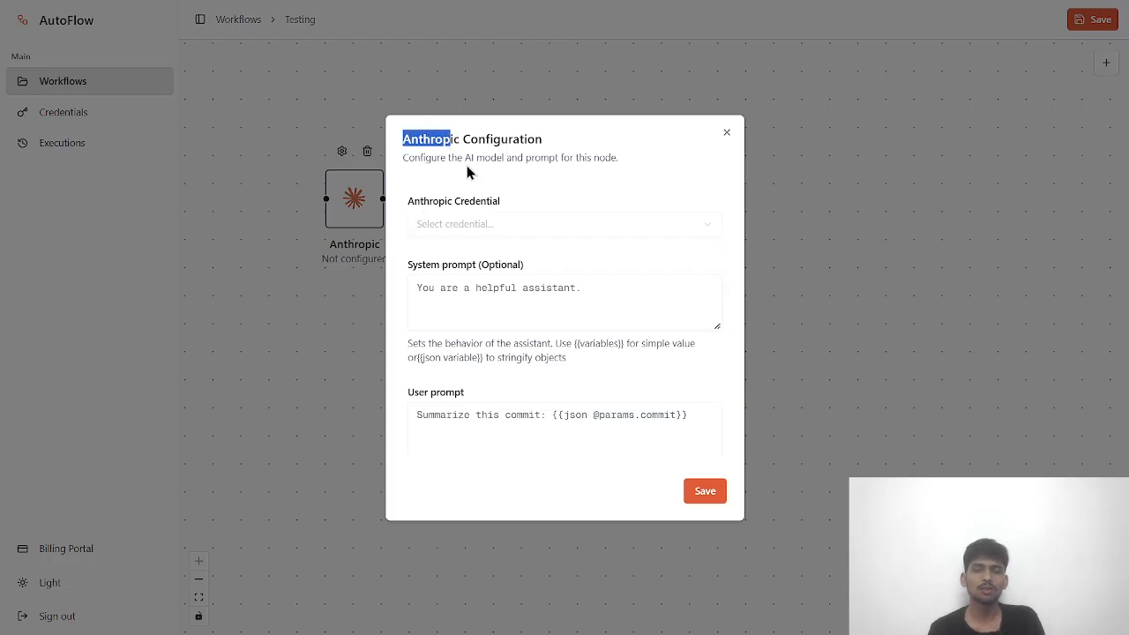
pyautogui.click(434, 228)
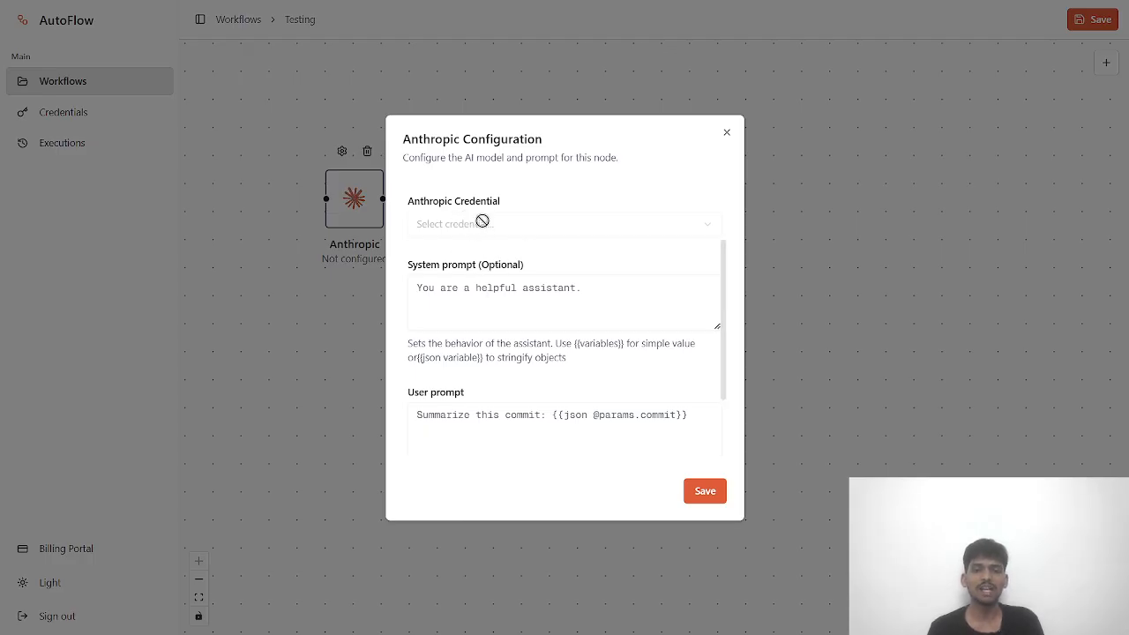
pyautogui.click(448, 302)
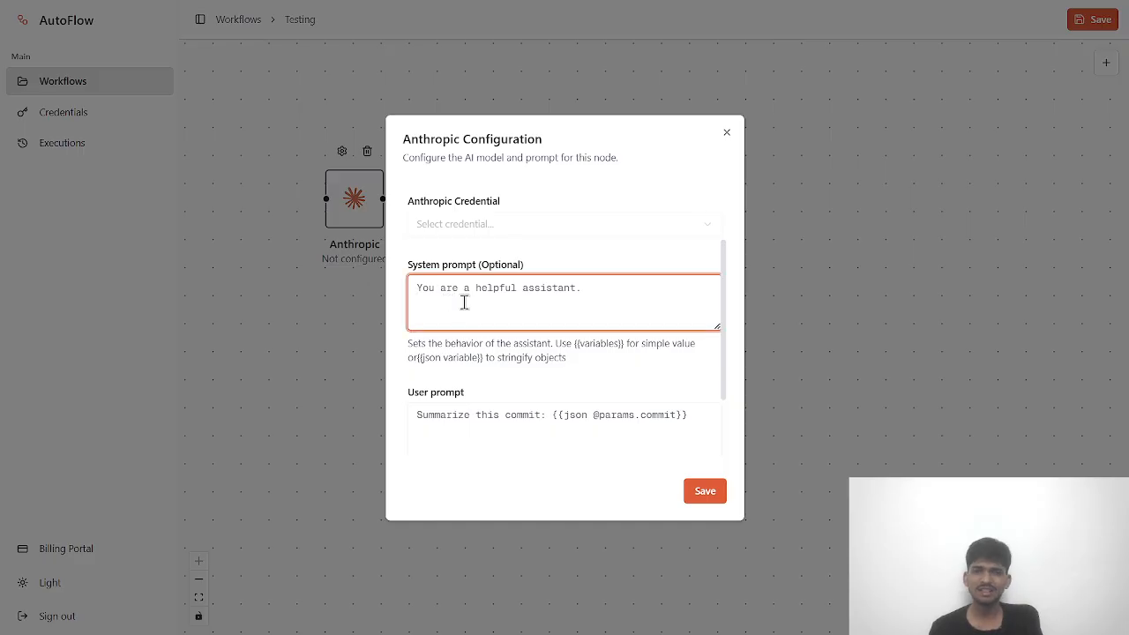
pyautogui.scroll(-1, 468, 308)
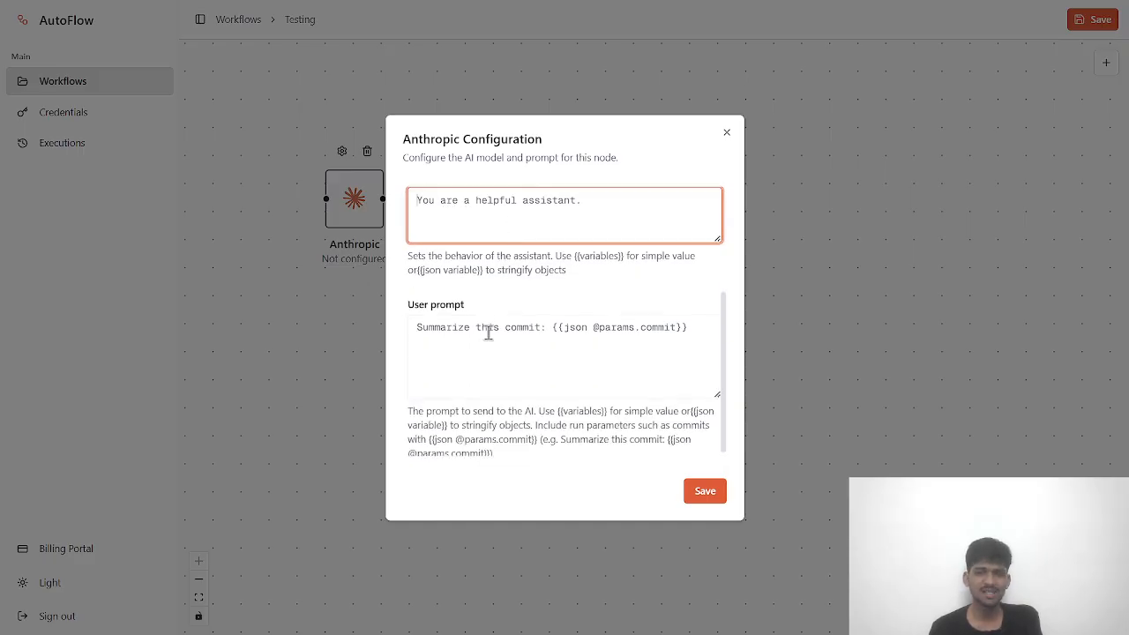
pyautogui.press('Tab')
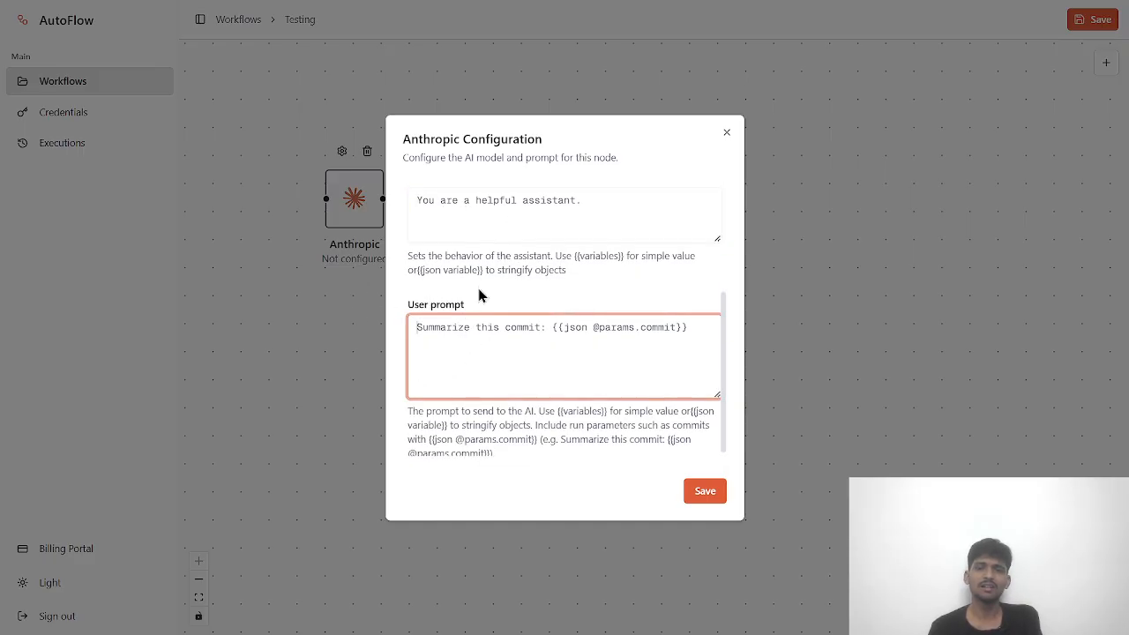
pyautogui.click(726, 135)
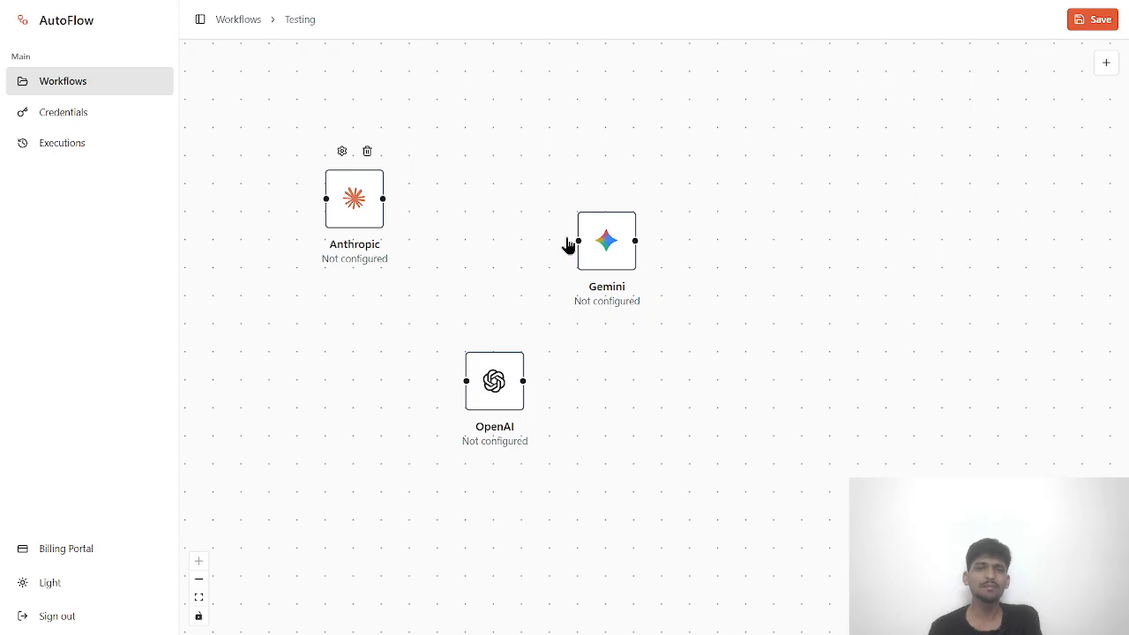
# - Reposition Gemini and OpenAI and chain Anthropic → OpenAI → Gemini
pyautogui.moveTo(600, 235); pyautogui.dragTo(543, 193)
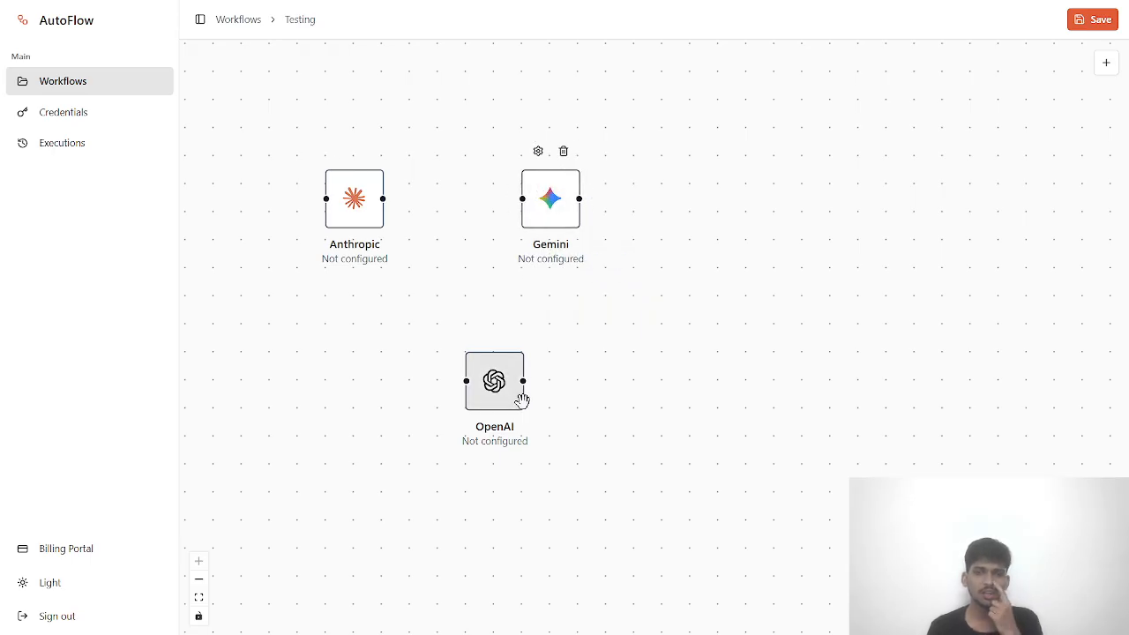
pyautogui.moveTo(522, 401); pyautogui.dragTo(481, 345)
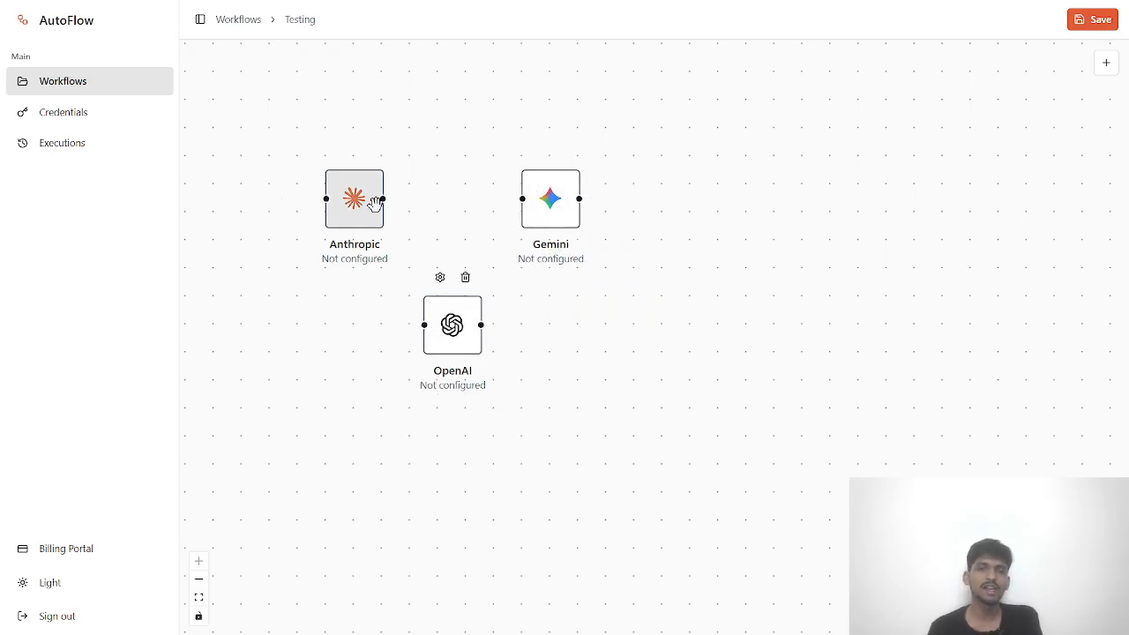
pyautogui.moveTo(383, 199); pyautogui.dragTo(523, 199)
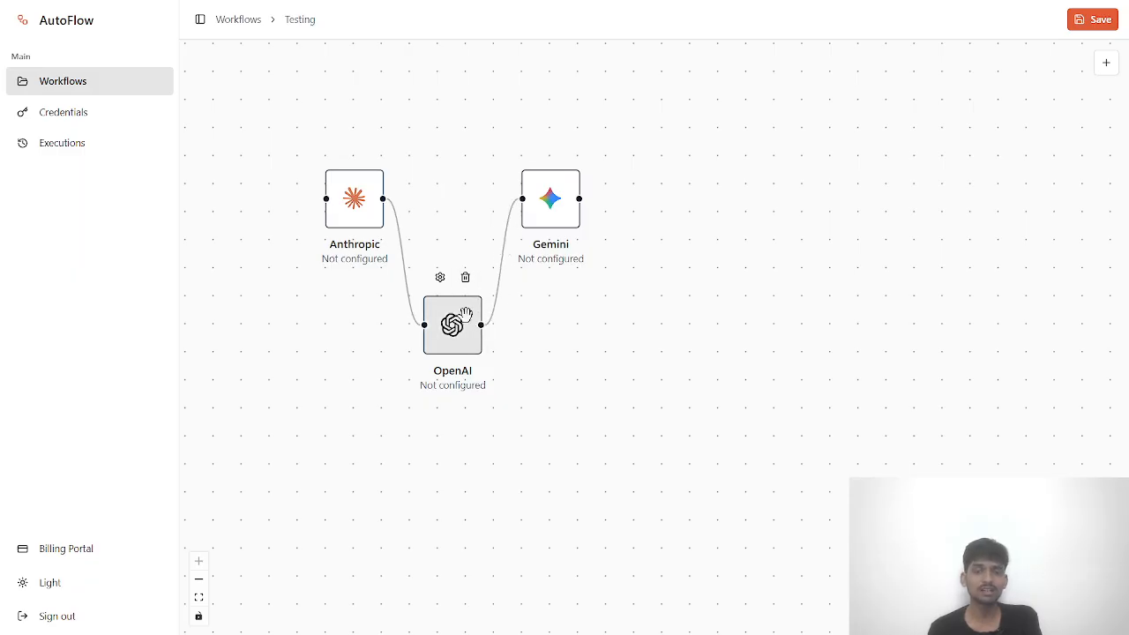
pyautogui.moveTo(465, 315); pyautogui.dragTo(493, 315)
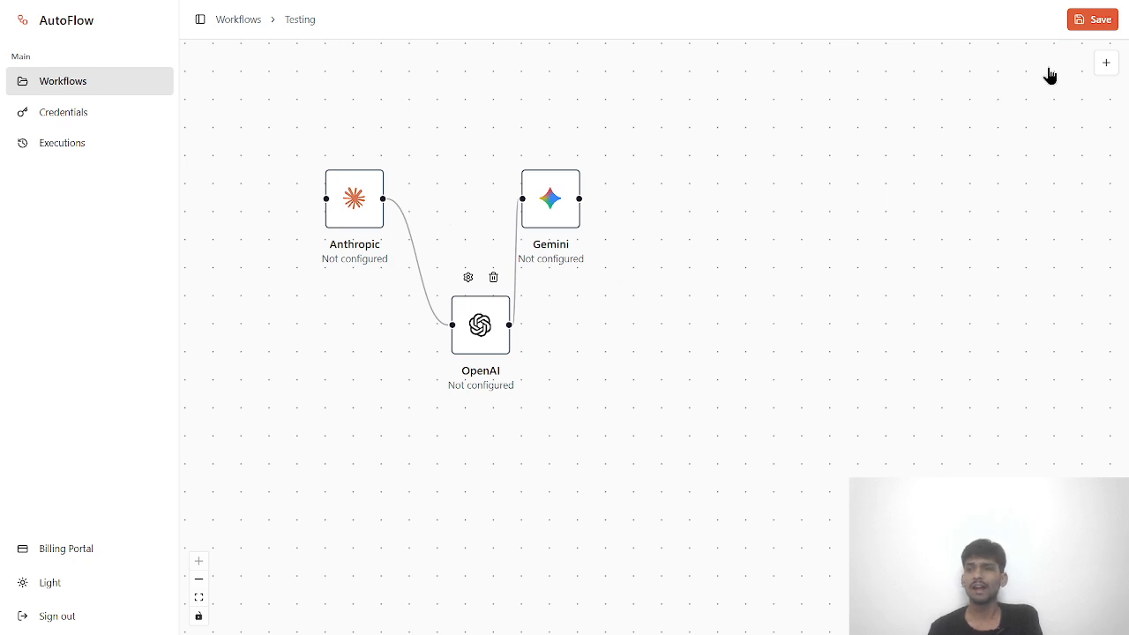
# - Place a Discord node right of Gemini and briefly view its configuration
pyautogui.click(1107, 63)
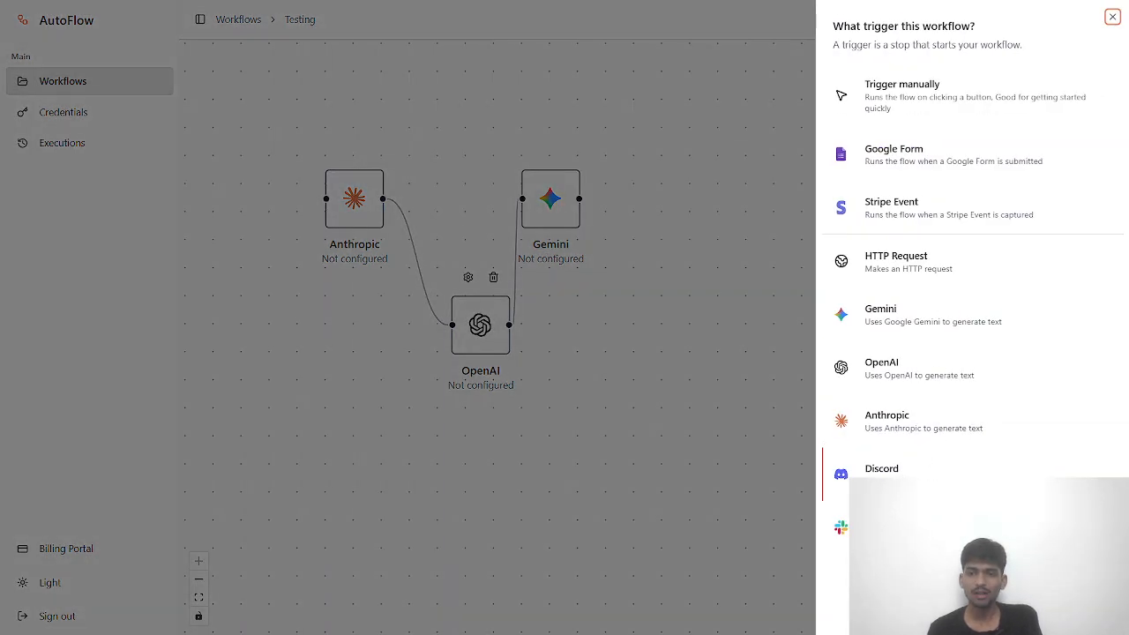
pyautogui.click(881, 472)
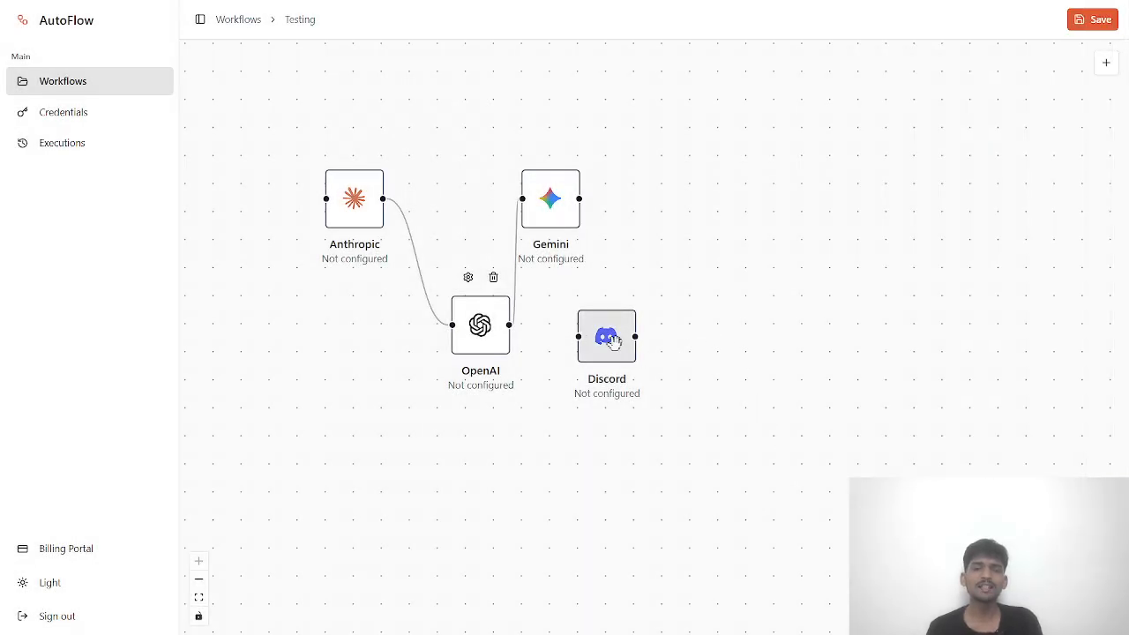
pyautogui.moveTo(614, 341); pyautogui.dragTo(752, 216)
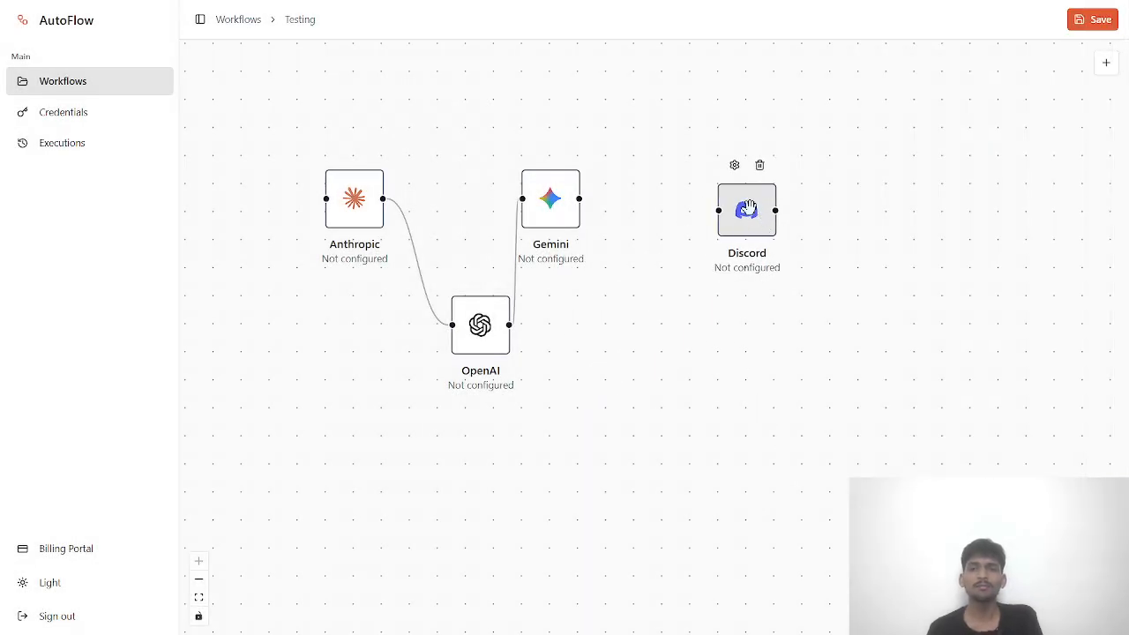
pyautogui.doubleClick(752, 210)
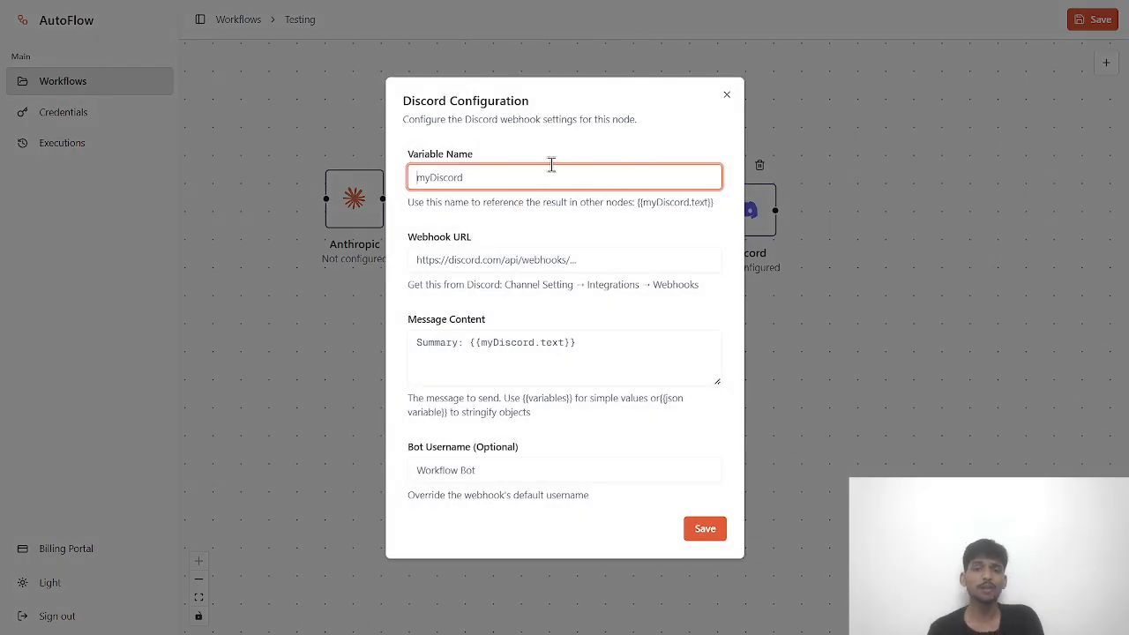
pyautogui.click(727, 95)
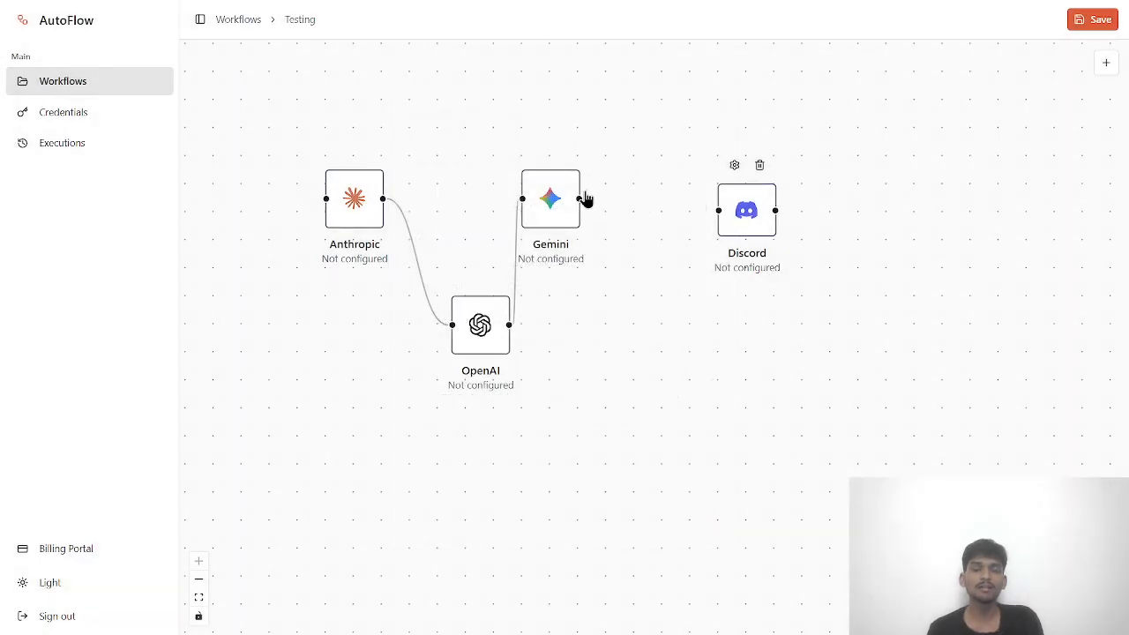
# - Link Gemini's output to Discord, lower the Discord node, and reopen its settings
pyautogui.moveTo(579, 198); pyautogui.dragTo(716, 212)
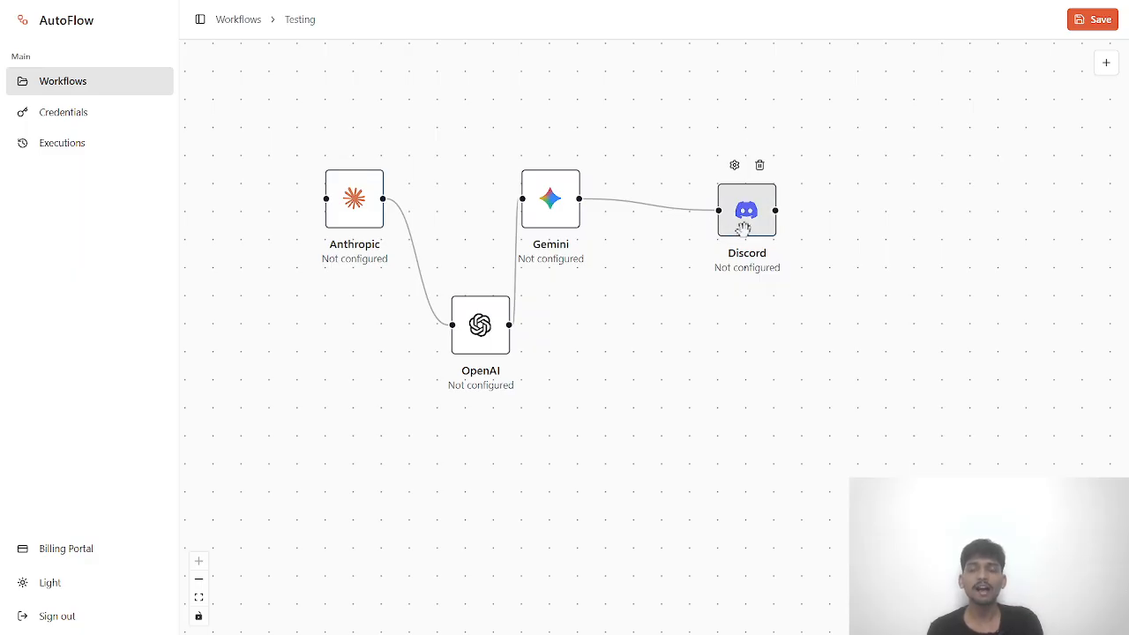
pyautogui.moveTo(751, 233); pyautogui.dragTo(750, 311)
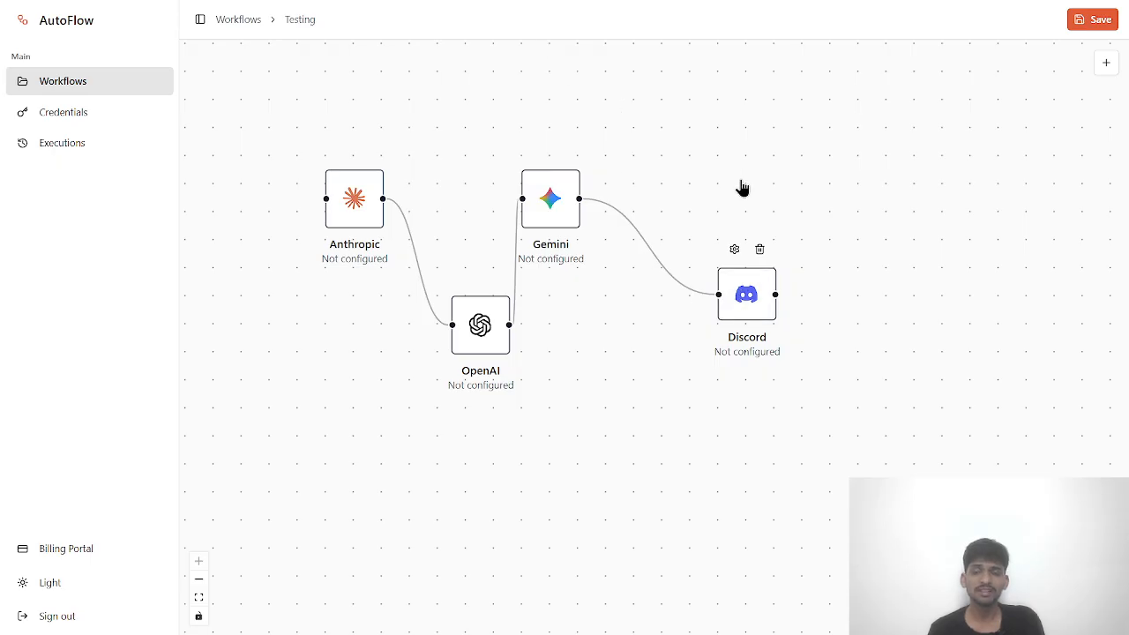
pyautogui.doubleClick(744, 302)
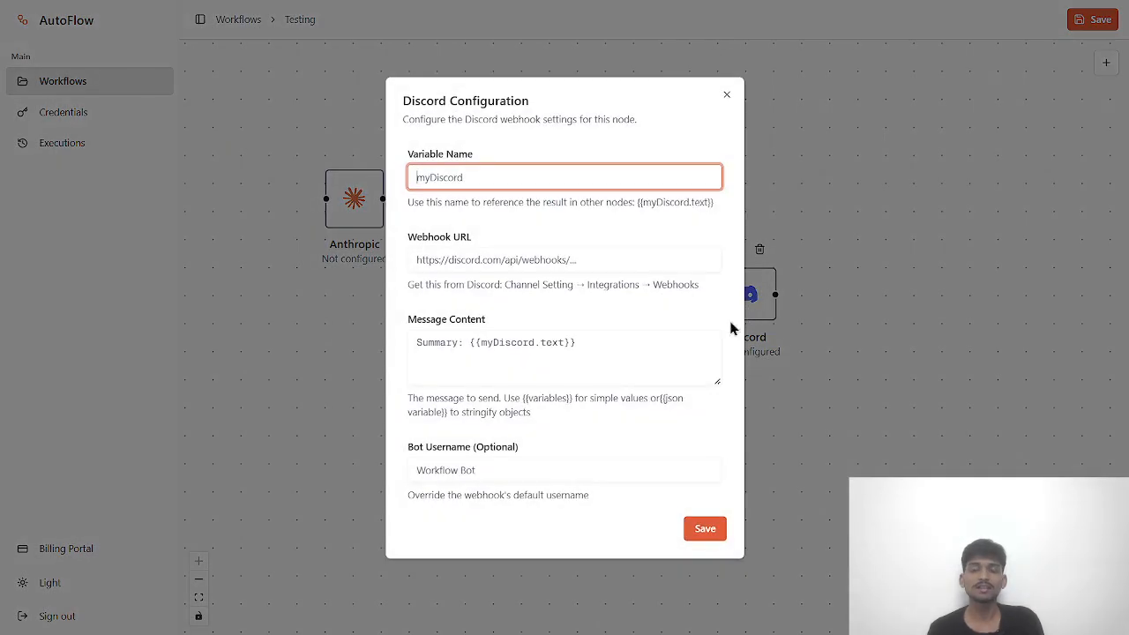
pyautogui.click(727, 95)
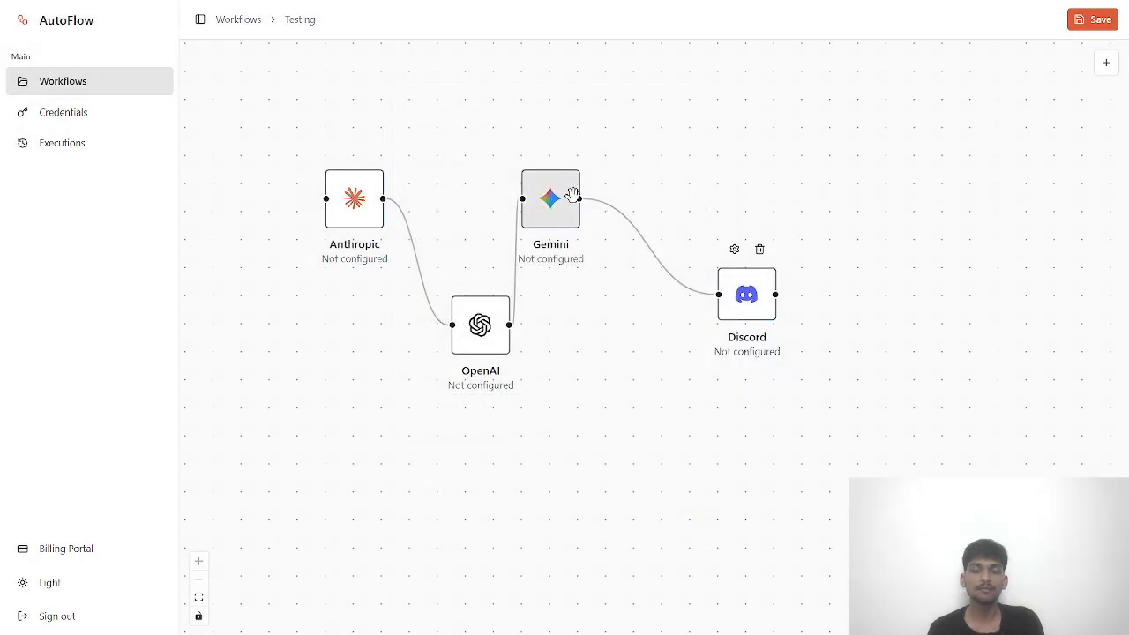
pyautogui.doubleClick(746, 294)
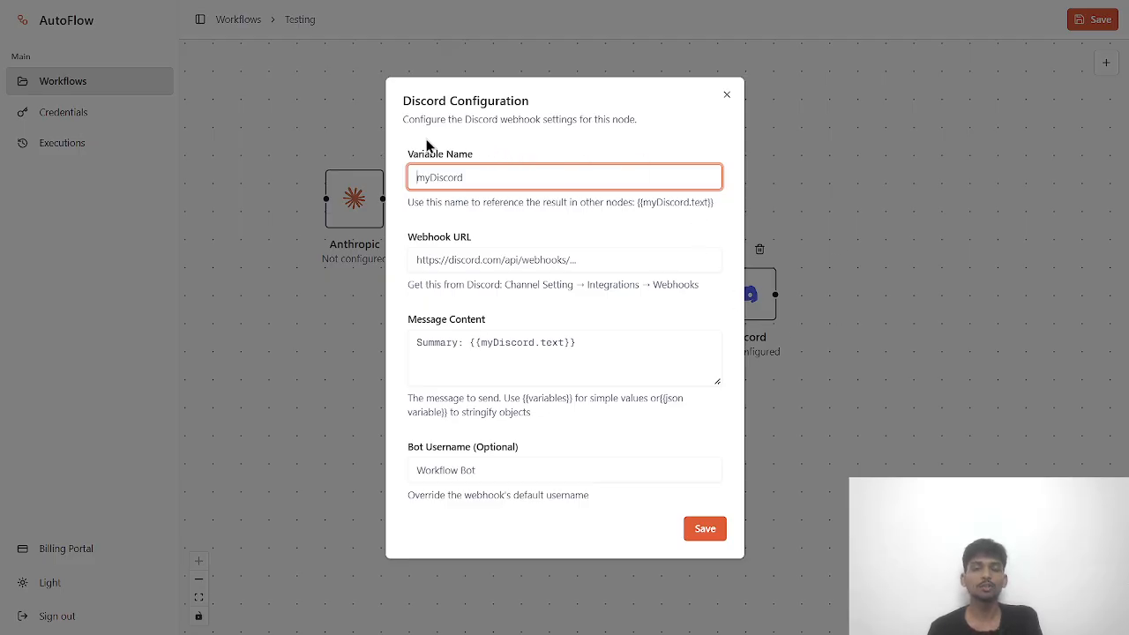
# - Check the myDiscord variable name and read the Webhook URL help text
pyautogui.click(492, 178)
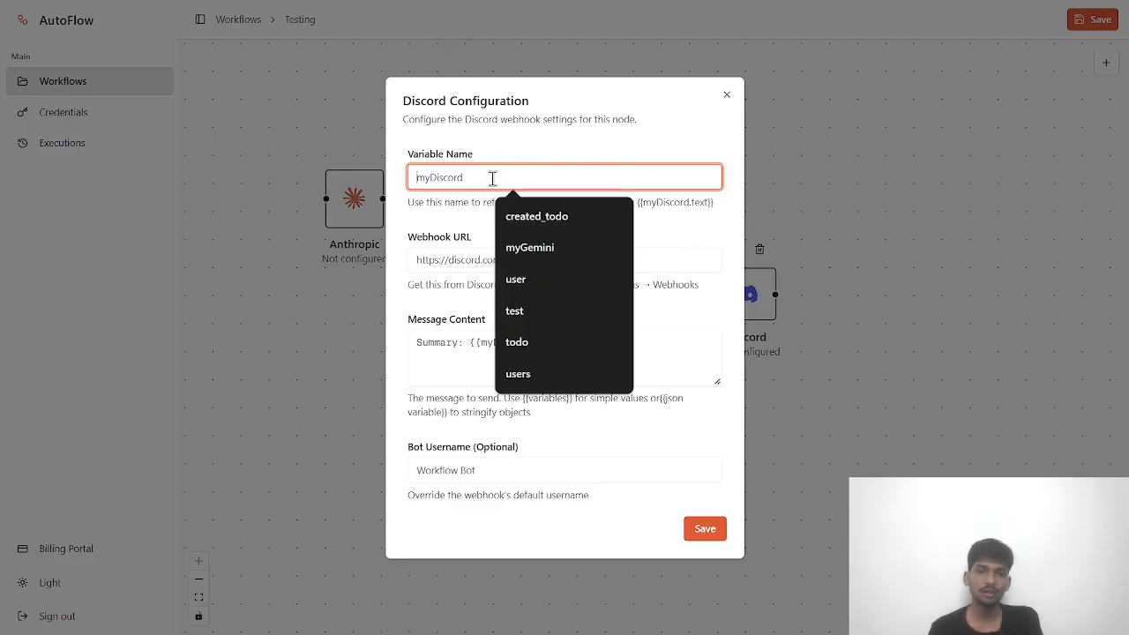
pyautogui.click(424, 156)
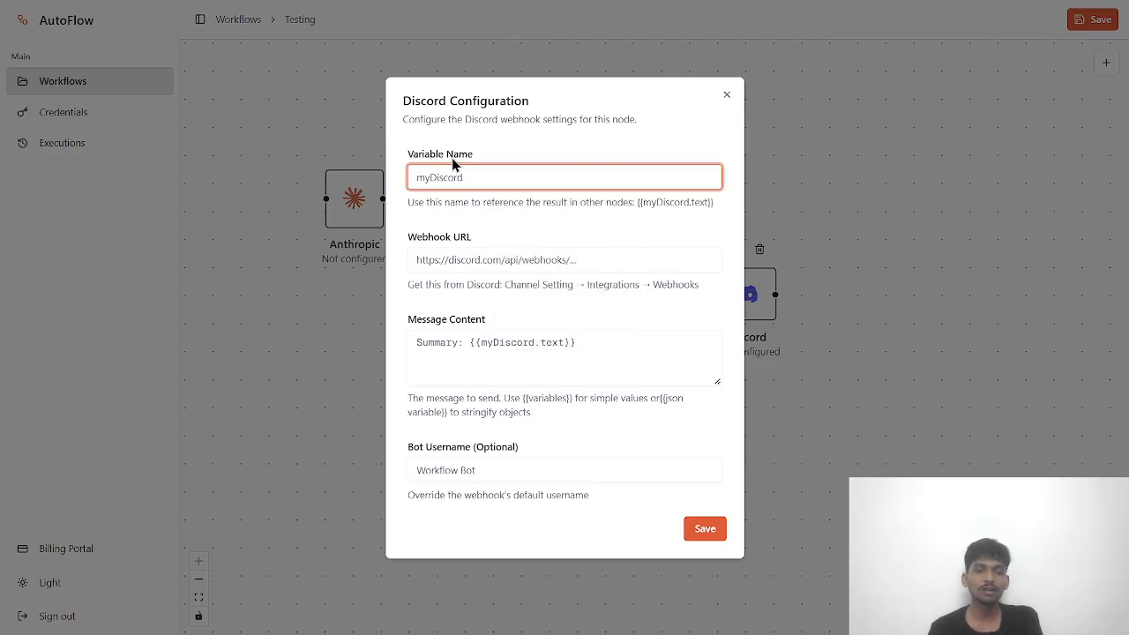
pyautogui.click(472, 259)
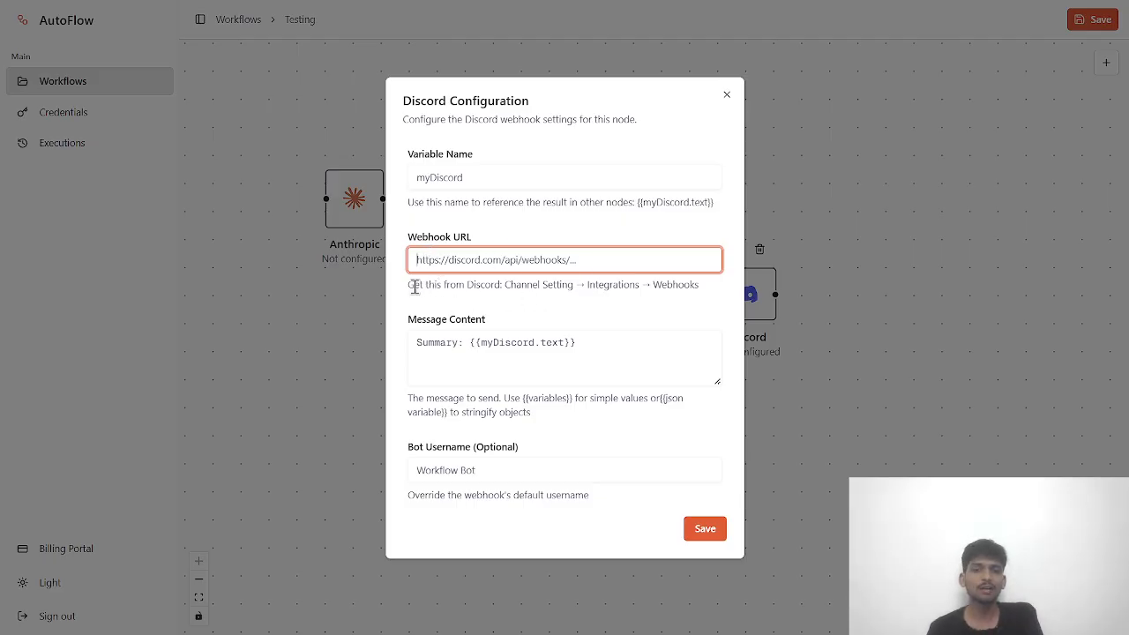
pyautogui.moveTo(407, 285); pyautogui.dragTo(705, 302)
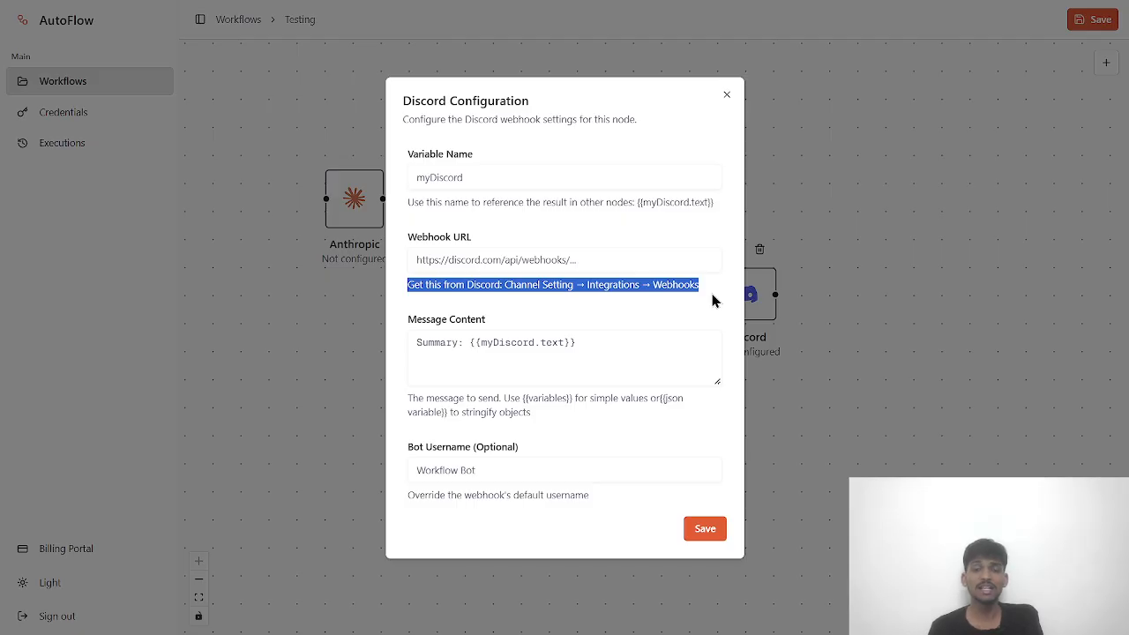
pyautogui.click(694, 302)
pyautogui.click(529, 262)
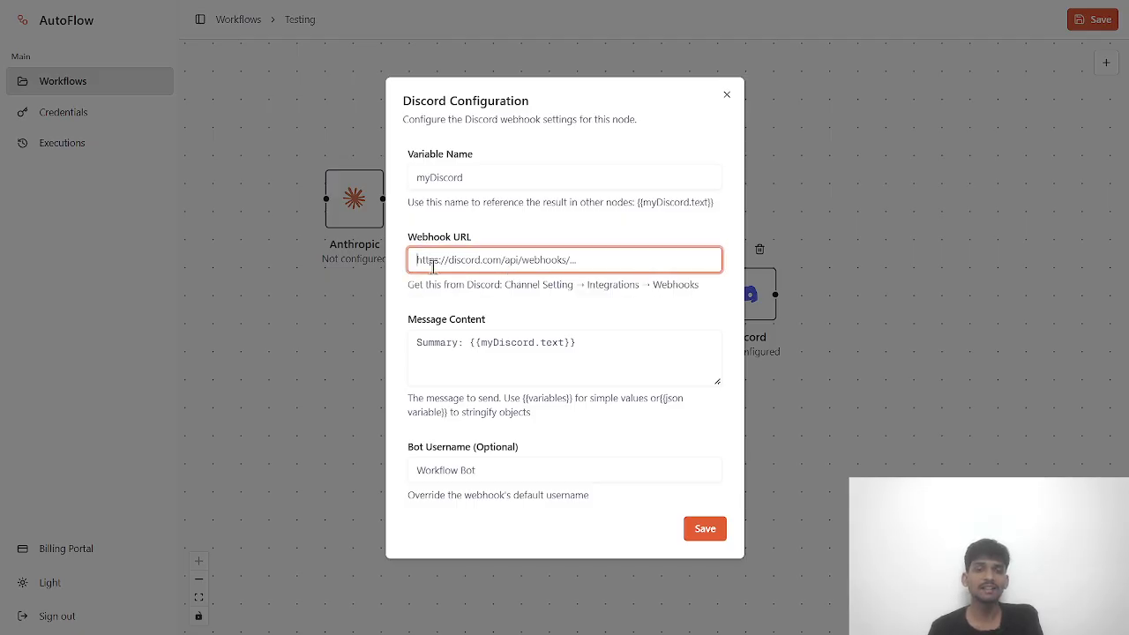
# - Highlight Channel Setting and Webhooks in the webhook help, then reach Message Content
pyautogui.moveTo(510, 287); pyautogui.dragTo(574, 300)
pyautogui.click(591, 299)
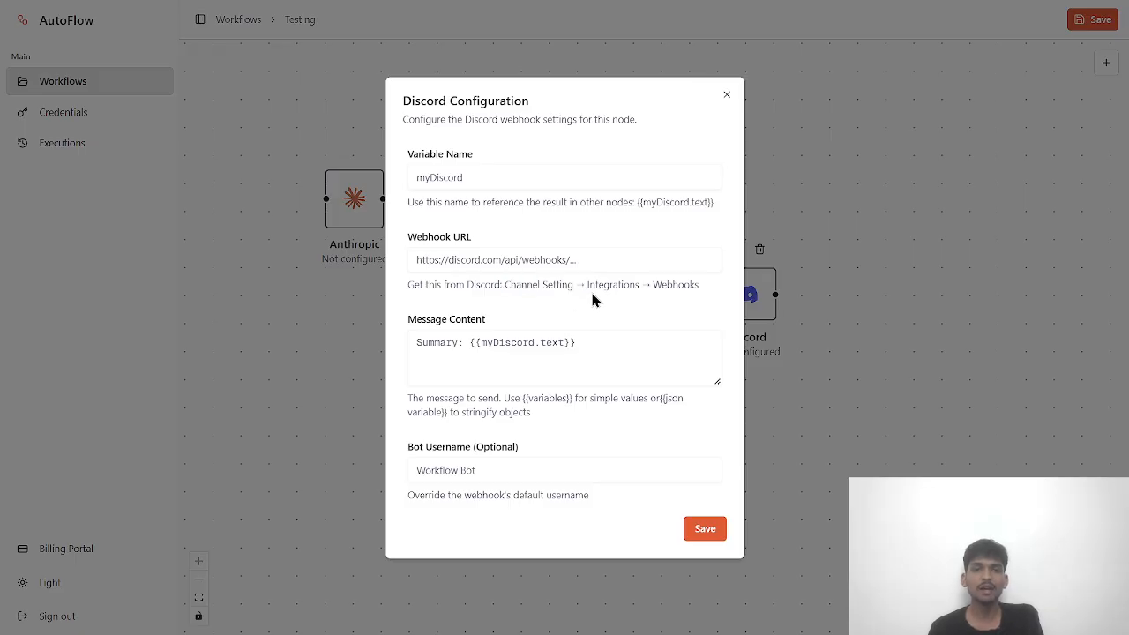
pyautogui.tripleClick(606, 285)
pyautogui.click(679, 301)
pyautogui.doubleClick(679, 286)
pyautogui.click(597, 299)
pyautogui.click(470, 236)
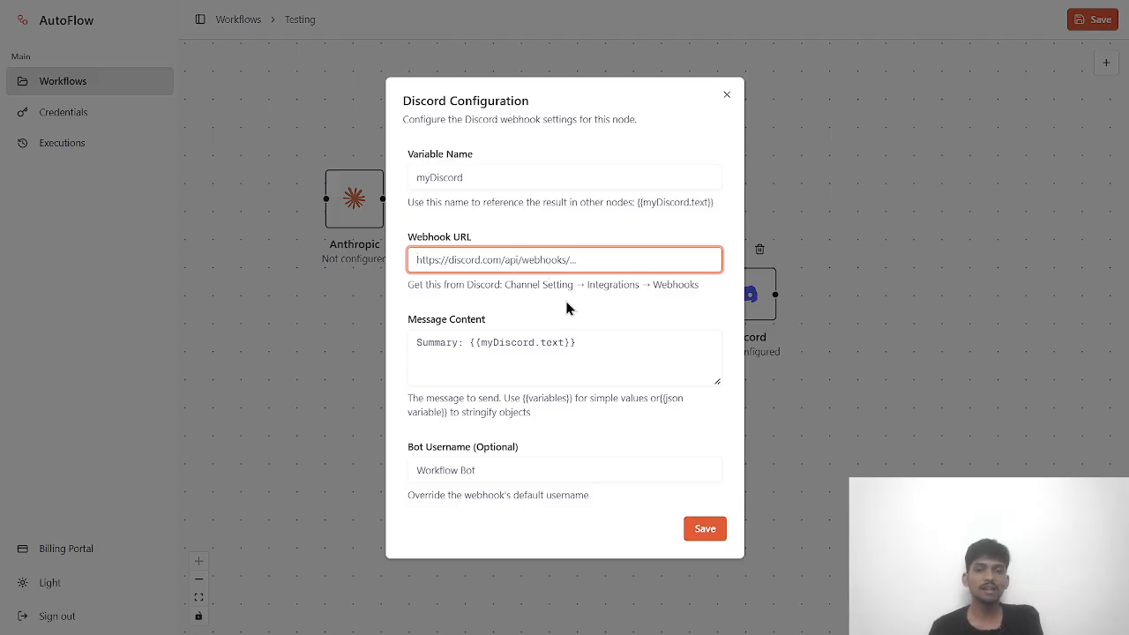
pyautogui.click(426, 344)
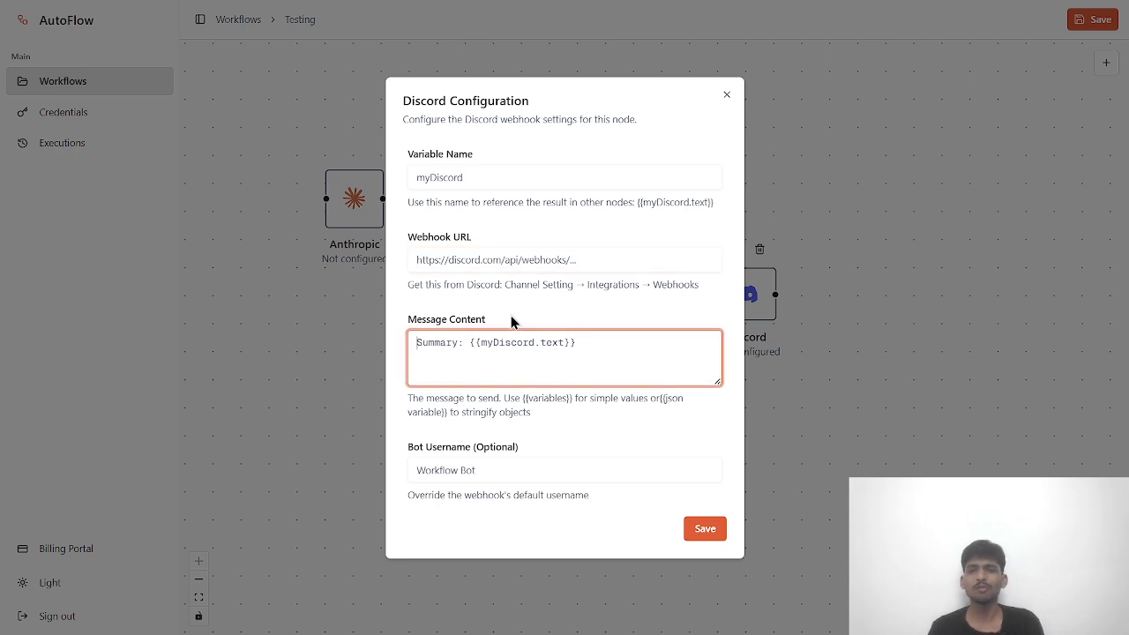
# - Place the caret in the 'Summary: {{myDiscord.text}}' message content without editing it
pyautogui.tripleClick(648, 95)
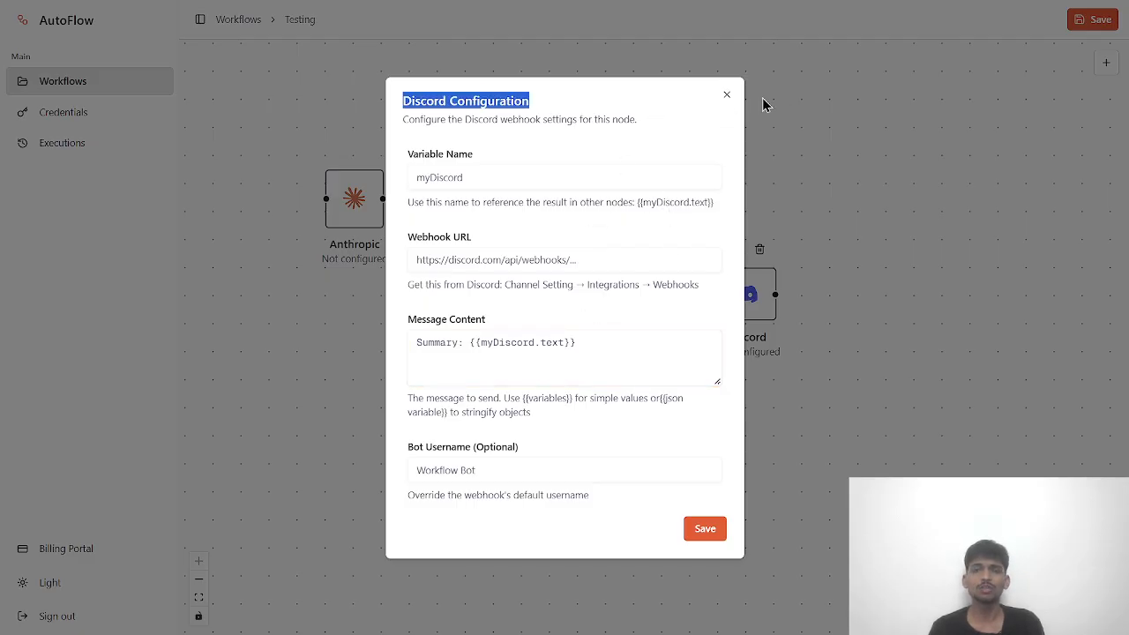
pyautogui.click(547, 342)
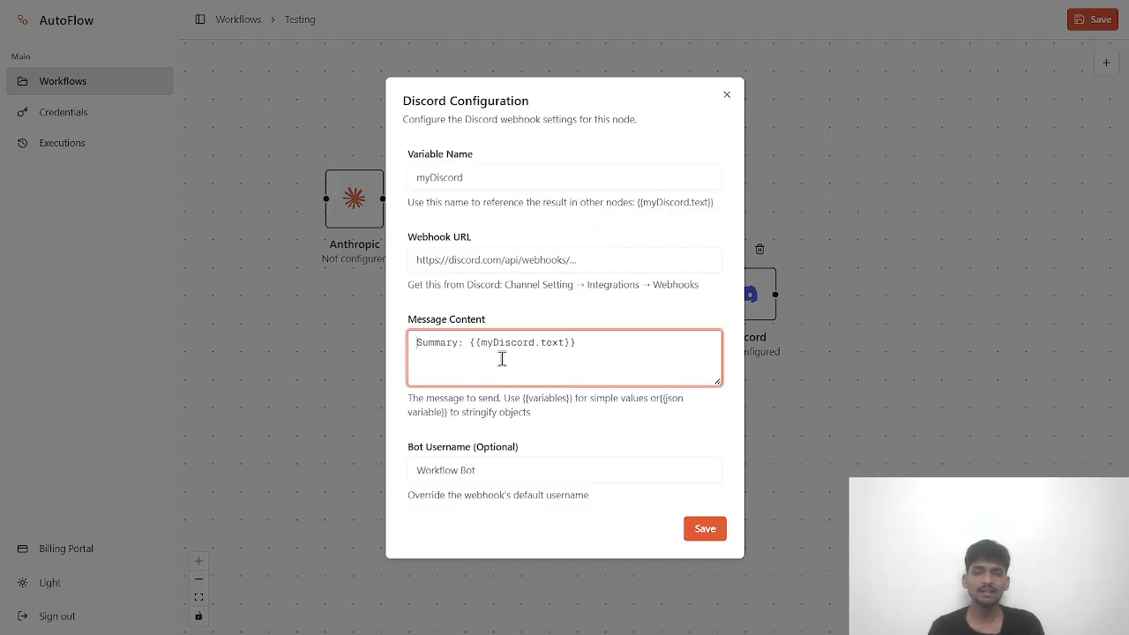
pyautogui.click(620, 98)
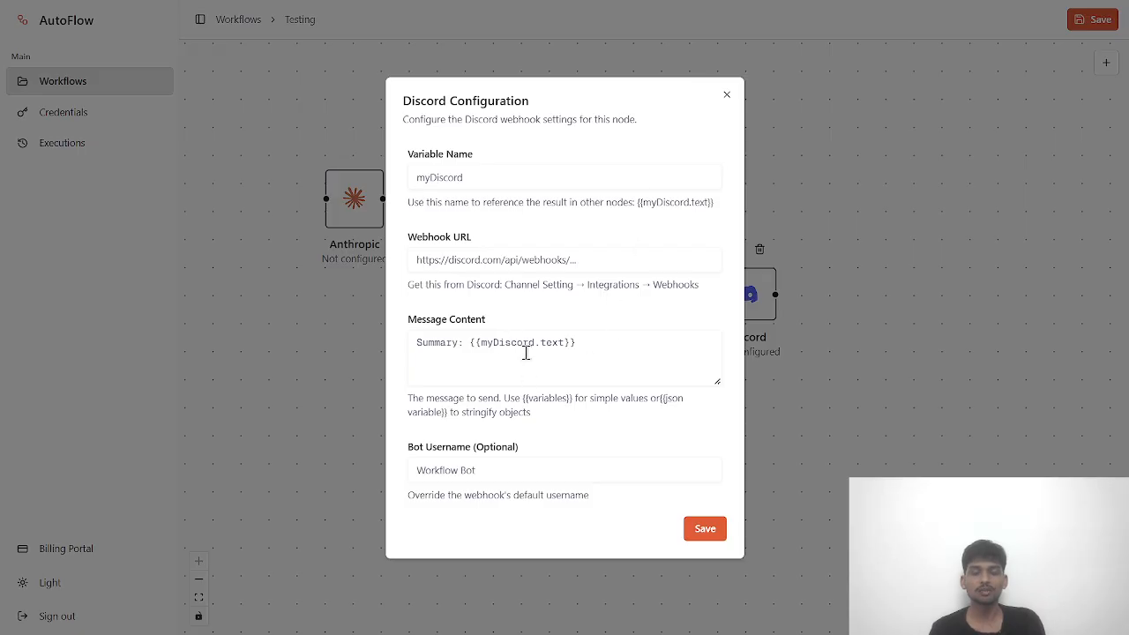
pyautogui.click(547, 358)
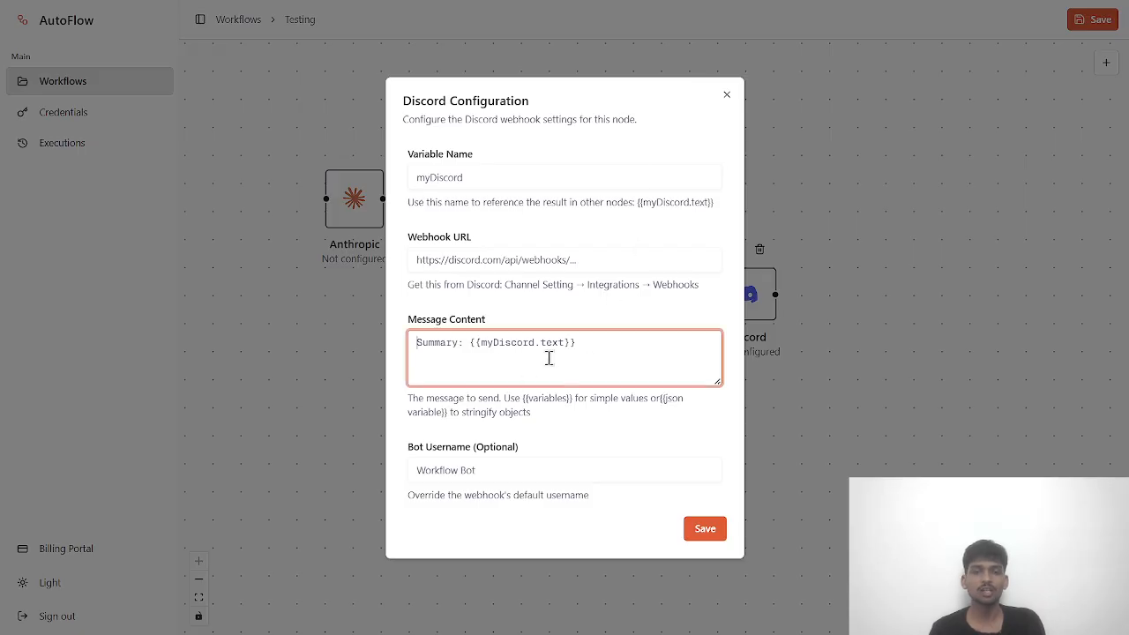
pyautogui.click(461, 398)
pyautogui.click(434, 353)
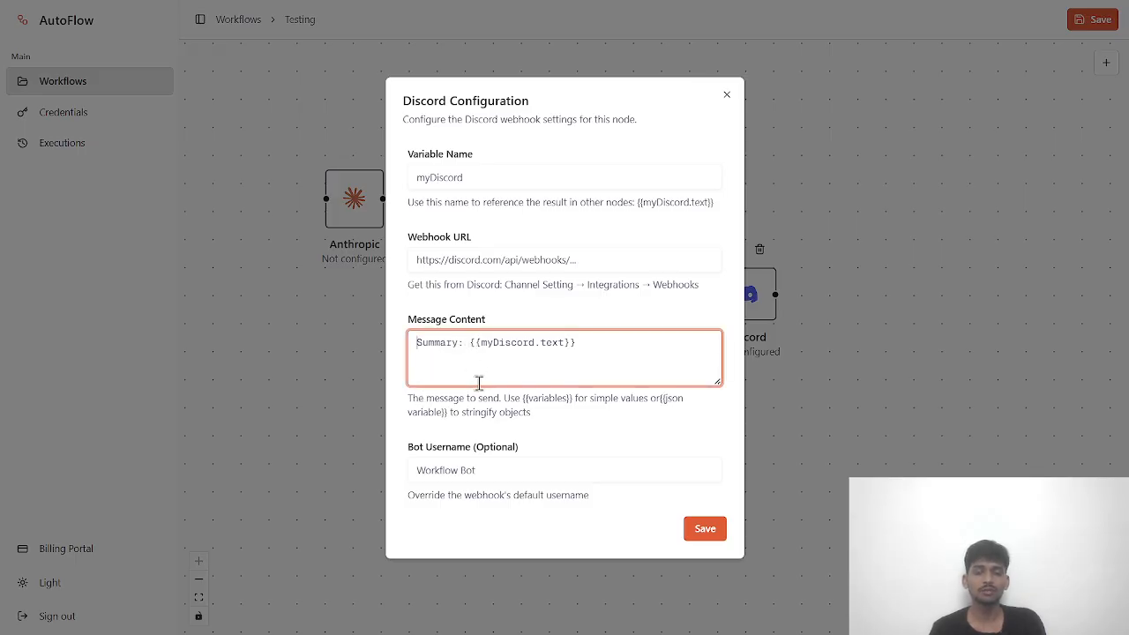
pyautogui.click(426, 455)
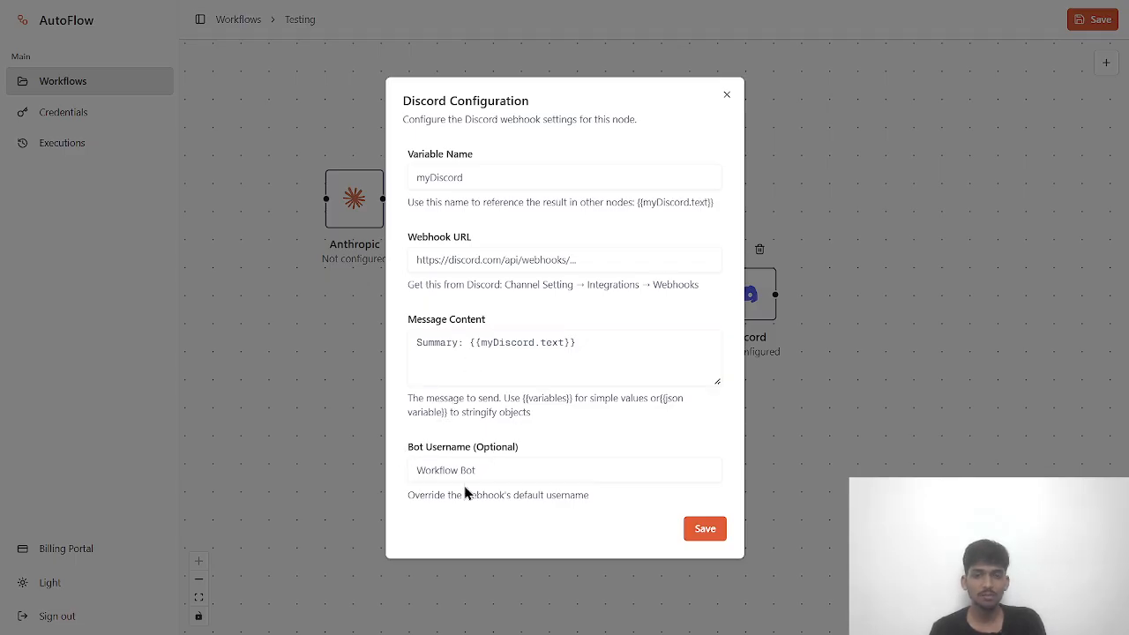
# - Try the Bot Username field, then close the Discord settings unchanged
pyautogui.click(457, 469)
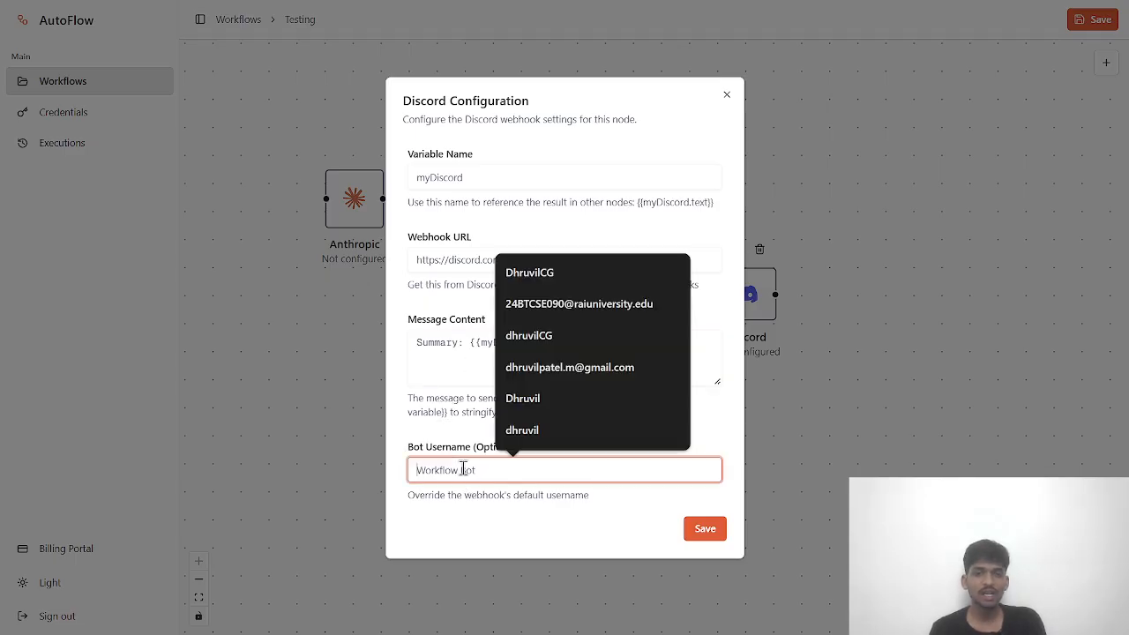
pyautogui.click(425, 436)
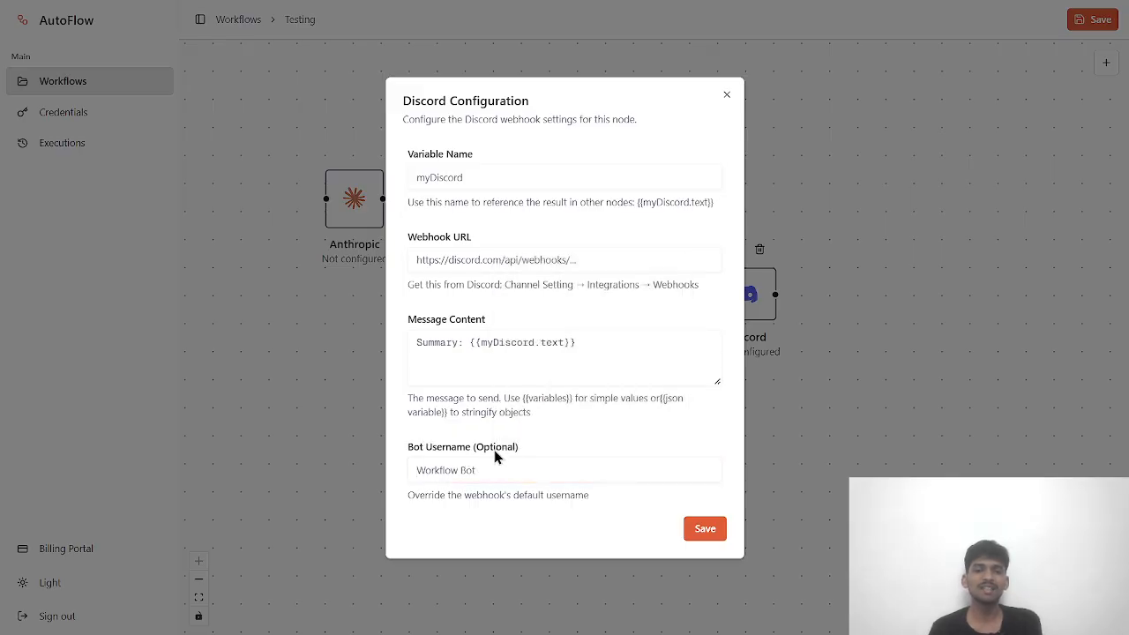
pyautogui.click(475, 472)
pyautogui.click(439, 470)
pyautogui.click(459, 446)
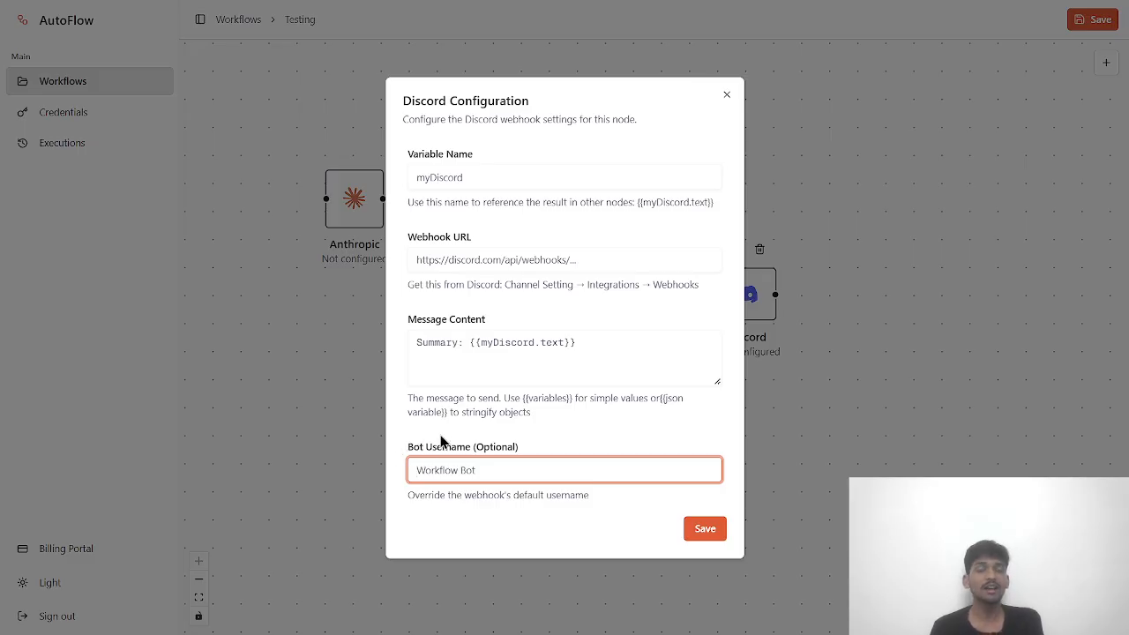
pyautogui.hotkey('shift', 'Tab')
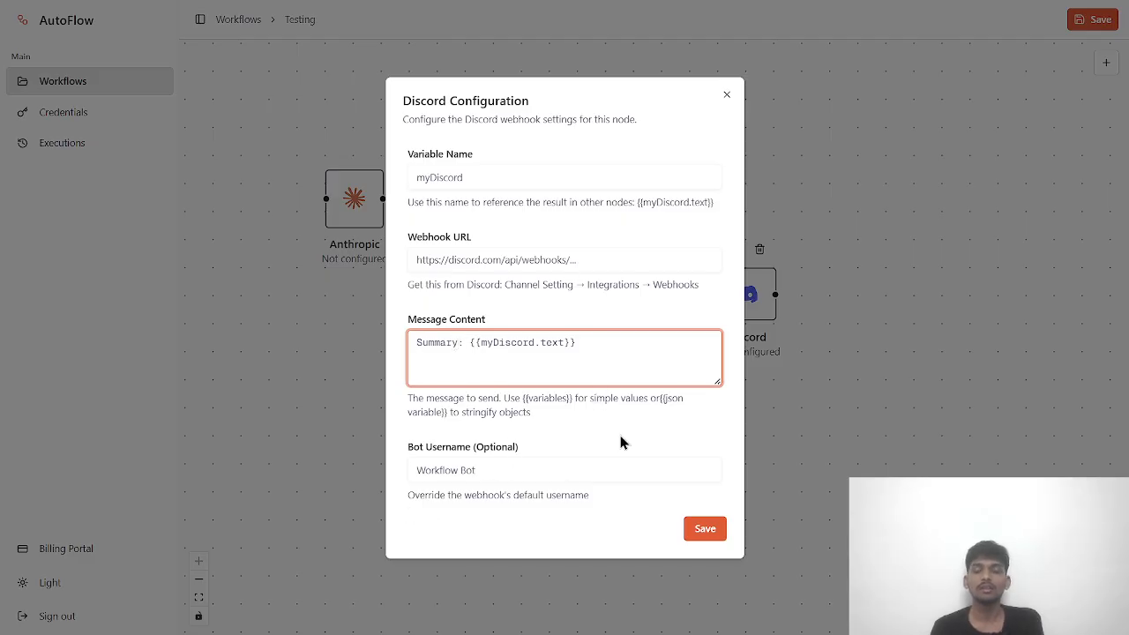
pyautogui.click(726, 97)
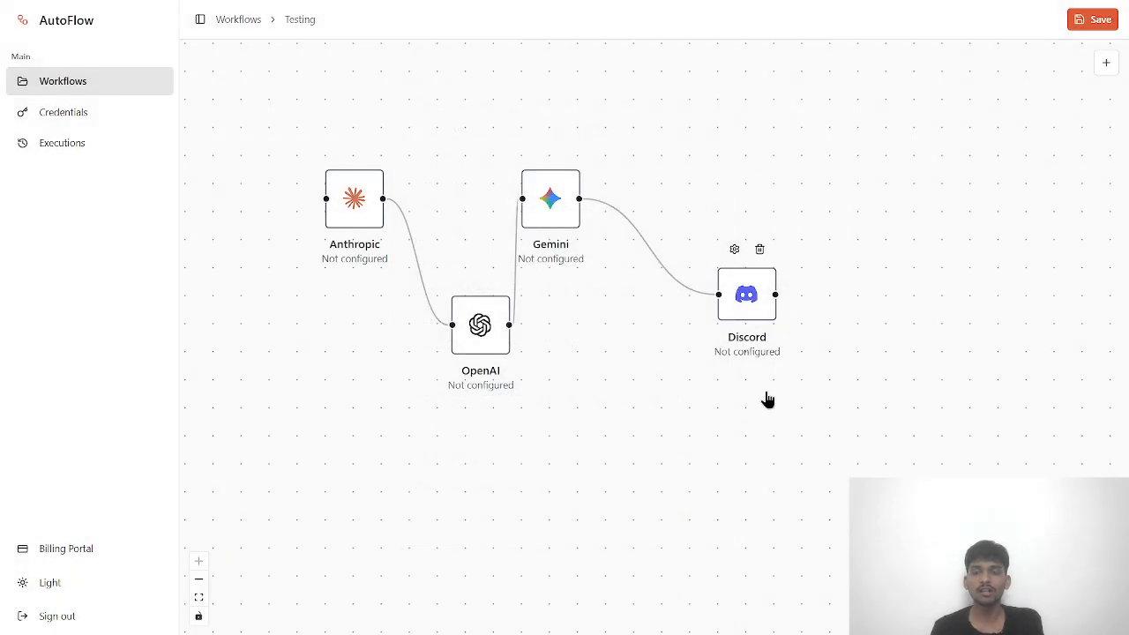
# - Add a Slack node below the other nodes on the canvas
pyautogui.click(1106, 62)
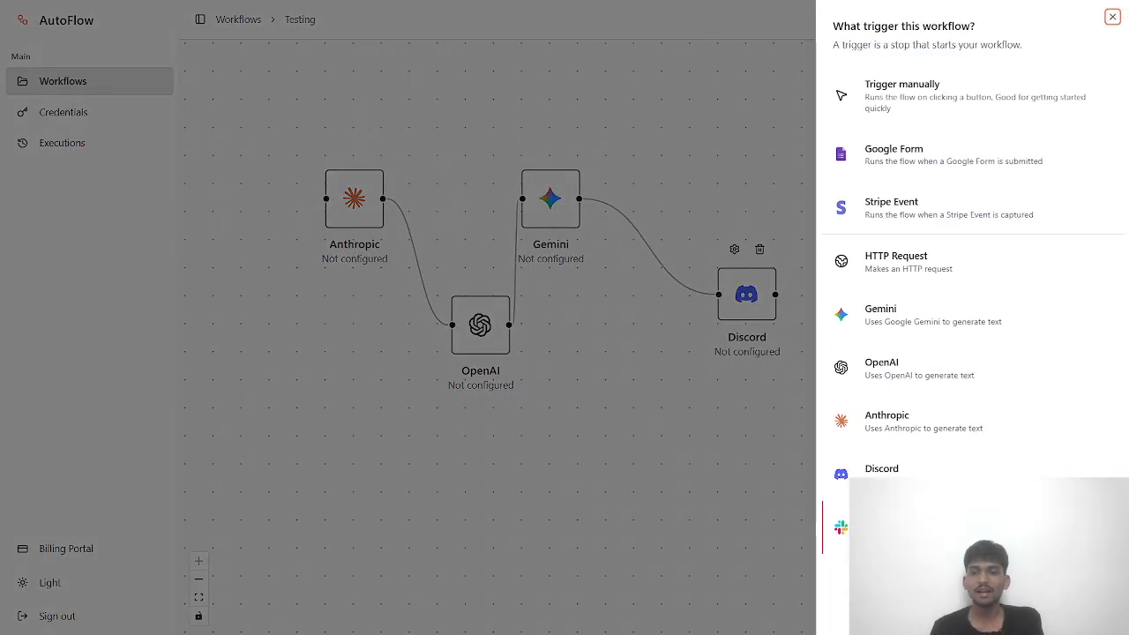
pyautogui.click(882, 527)
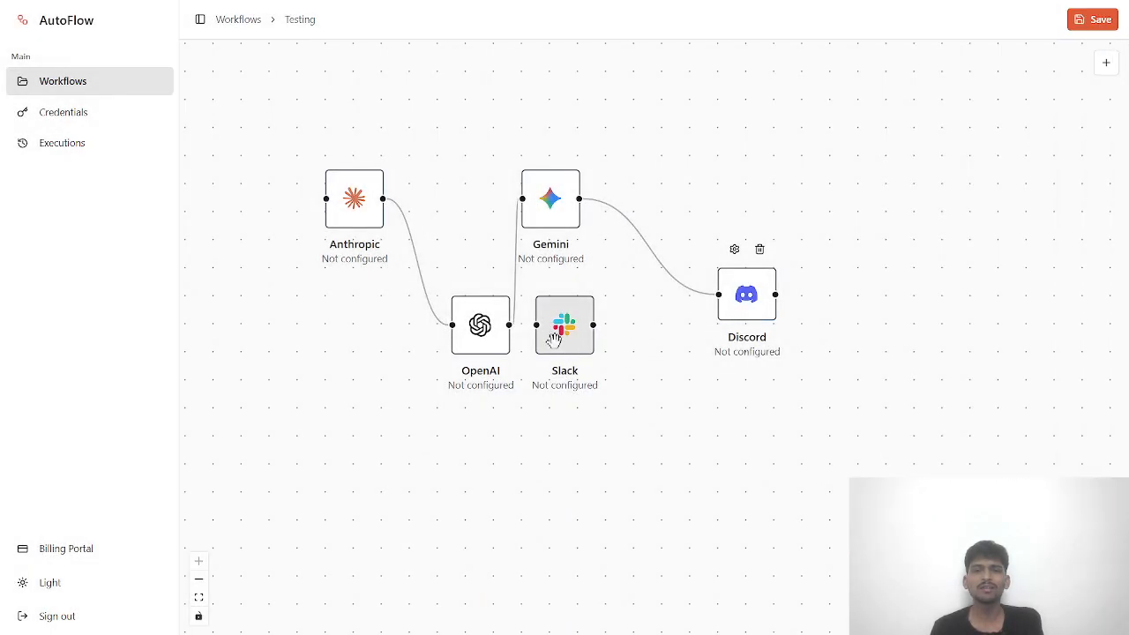
pyautogui.moveTo(560, 328); pyautogui.dragTo(674, 451)
# - Inspect the Slack Webhook URL, Message Content and Variable Name fields without changes
pyautogui.doubleClick(676, 450)
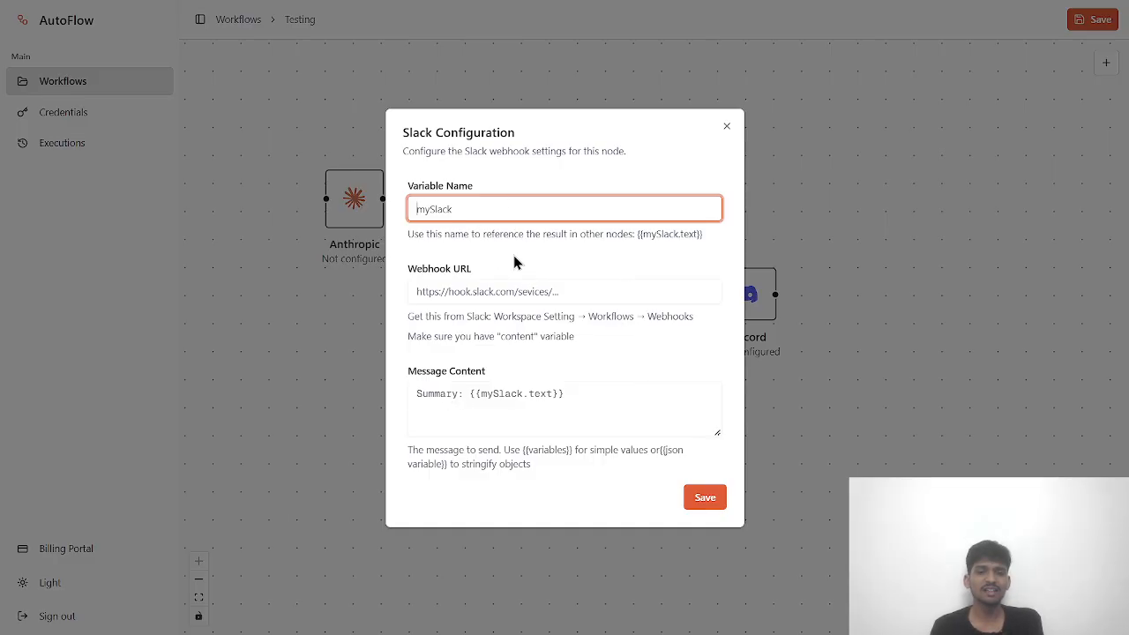
pyautogui.click(521, 291)
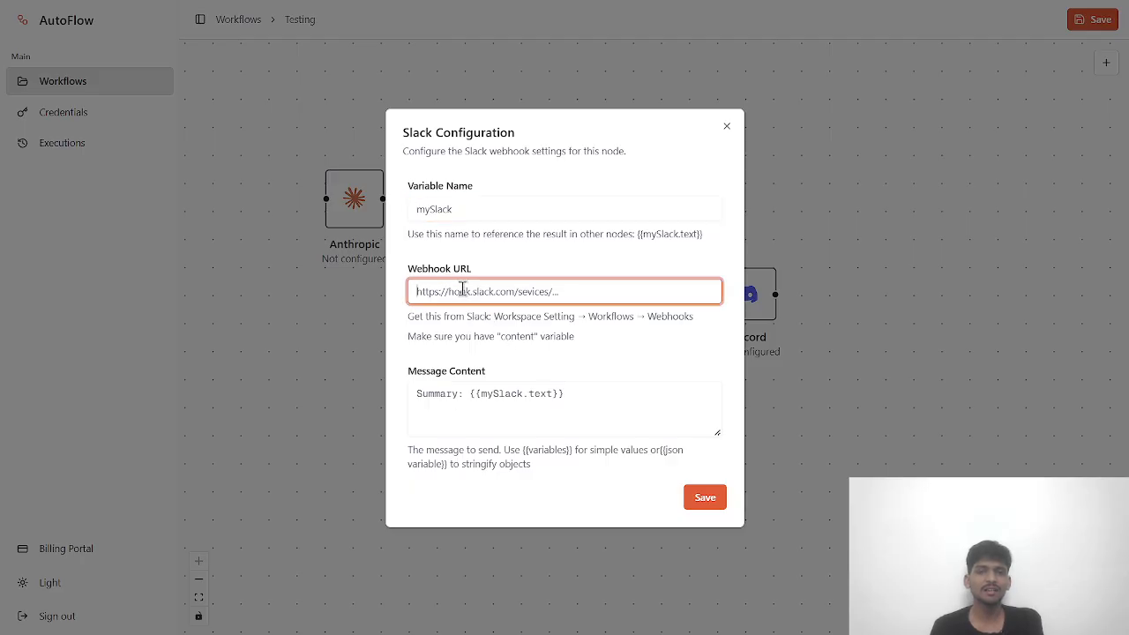
pyautogui.click(491, 410)
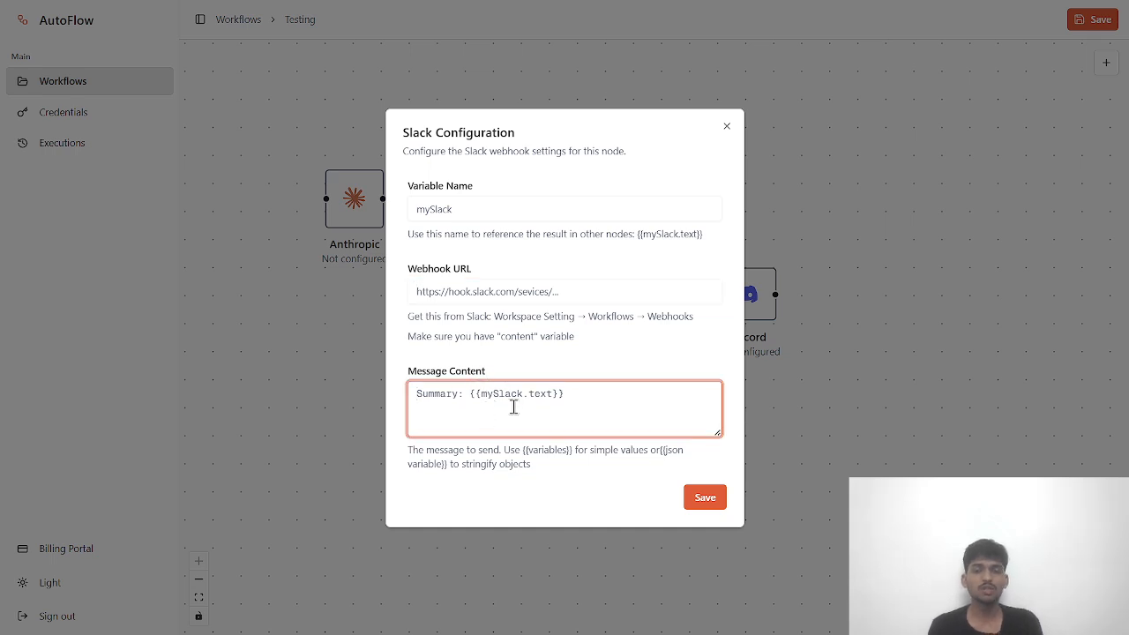
pyautogui.click(472, 206)
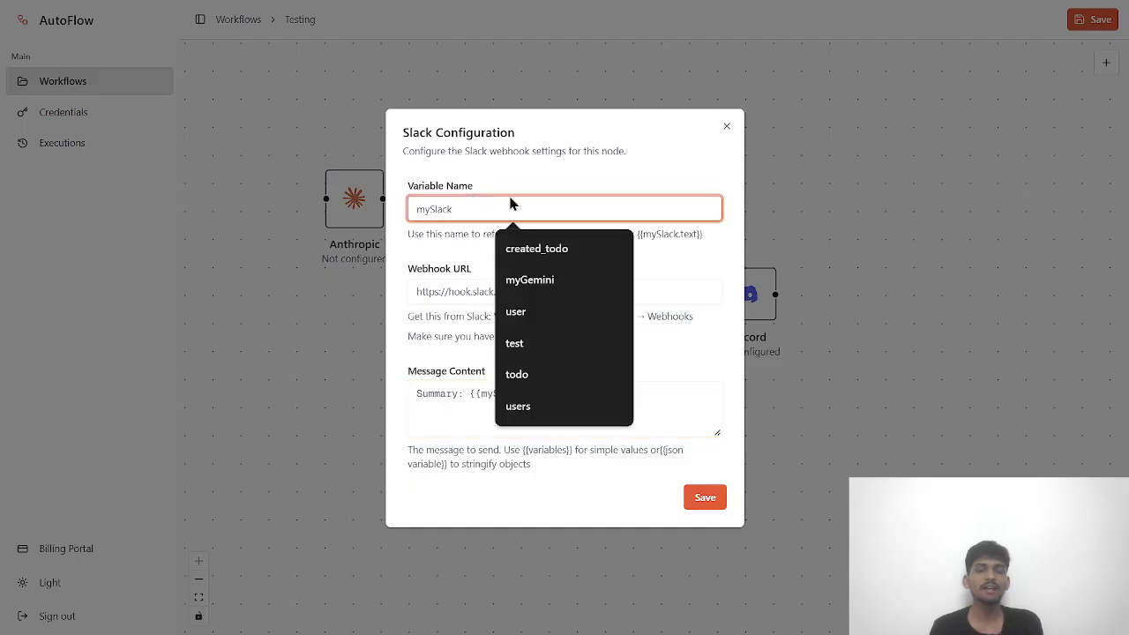
pyautogui.click(579, 504)
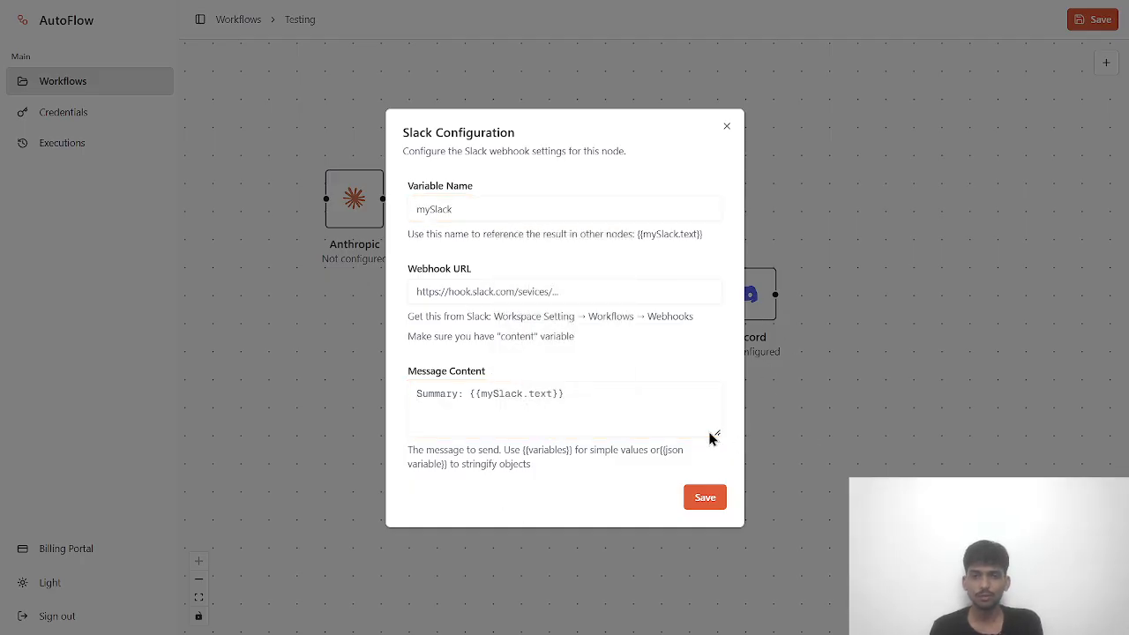
pyautogui.click(725, 130)
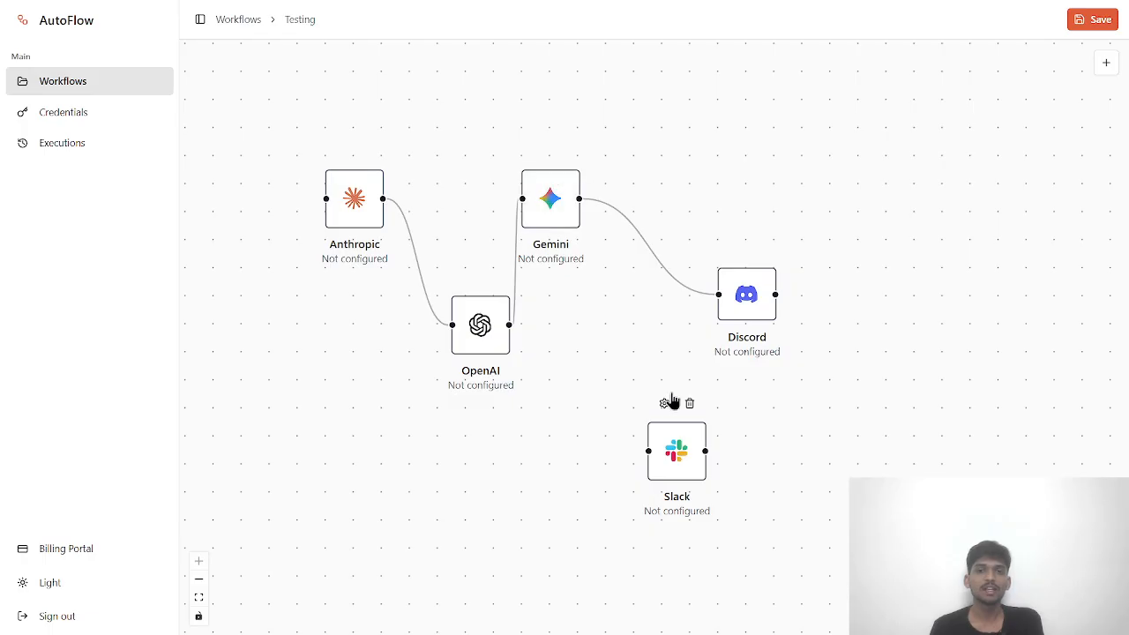
# - Move the Slack node to the right of Discord and box-select the five nodes to check them
pyautogui.moveTo(681, 448); pyautogui.dragTo(937, 344)
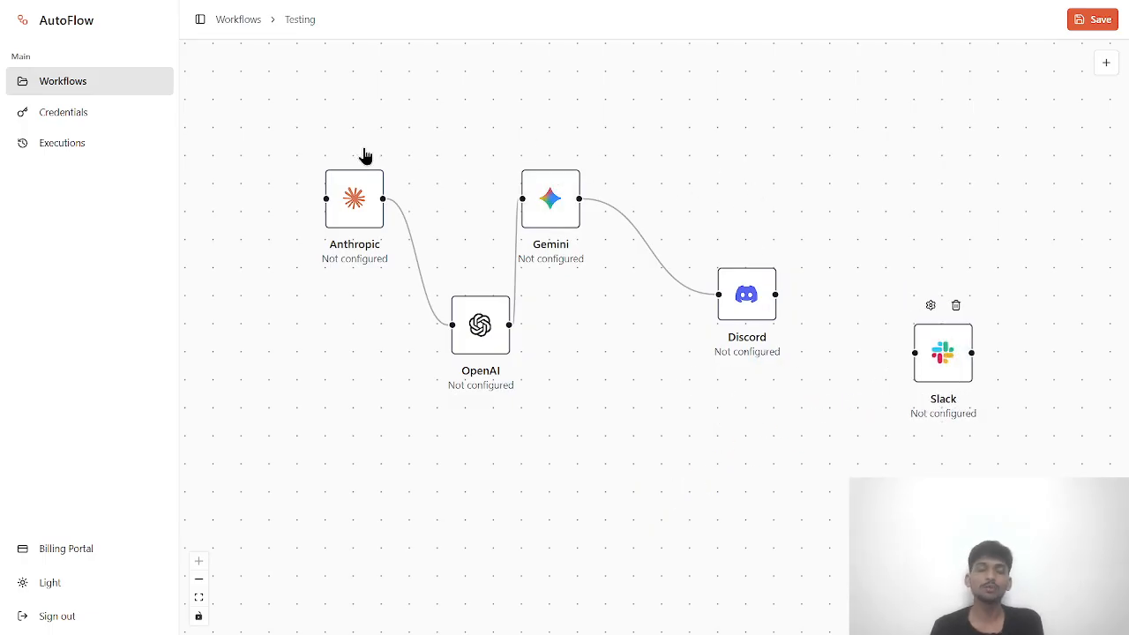
pyautogui.moveTo(294, 123); pyautogui.dragTo(1062, 518)
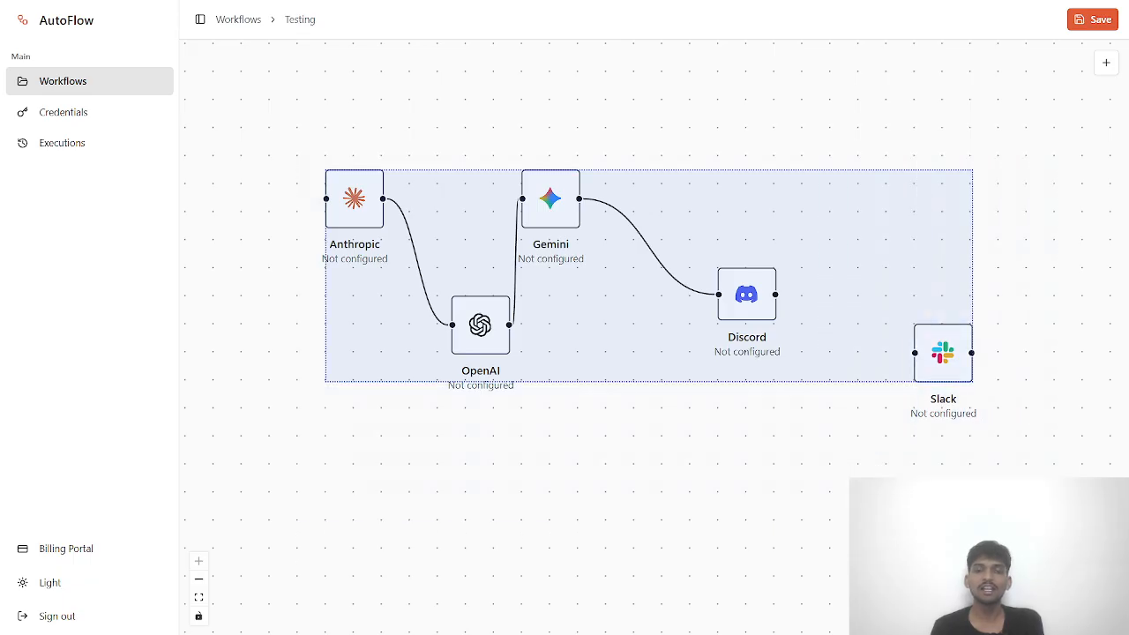
pyautogui.click(1013, 273)
pyautogui.moveTo(1011, 423); pyautogui.dragTo(278, 138)
pyautogui.click(324, 342)
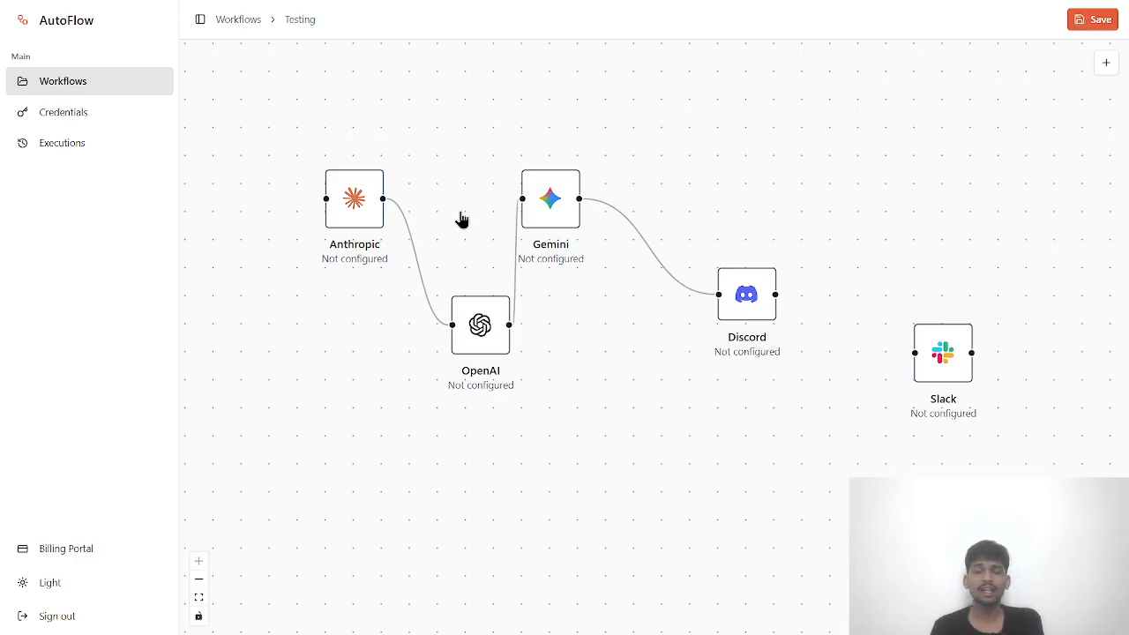
pyautogui.moveTo(273, 136); pyautogui.dragTo(1004, 483)
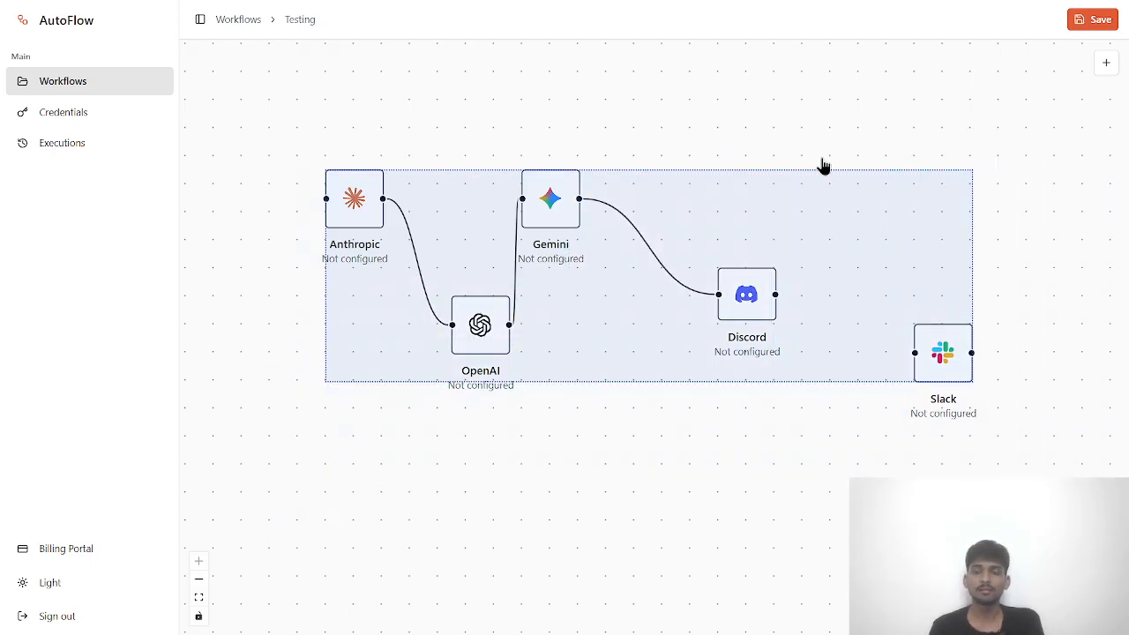
pyautogui.click(954, 137)
# - Save the Testing workflow
pyautogui.click(1096, 26)
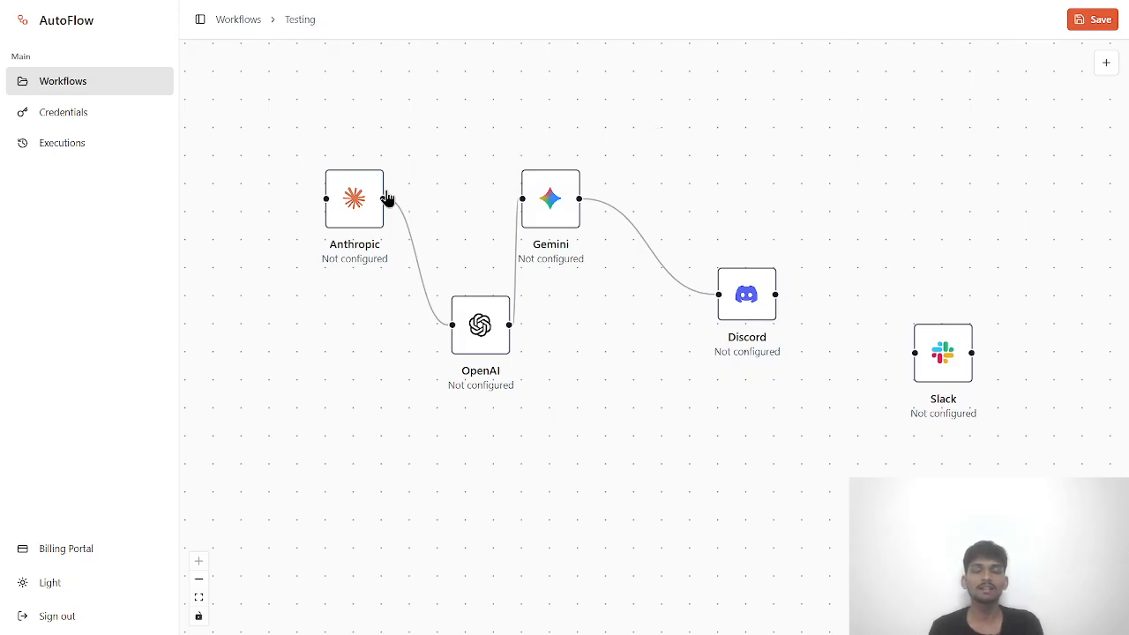
pyautogui.moveTo(279, 112); pyautogui.dragTo(1075, 496)
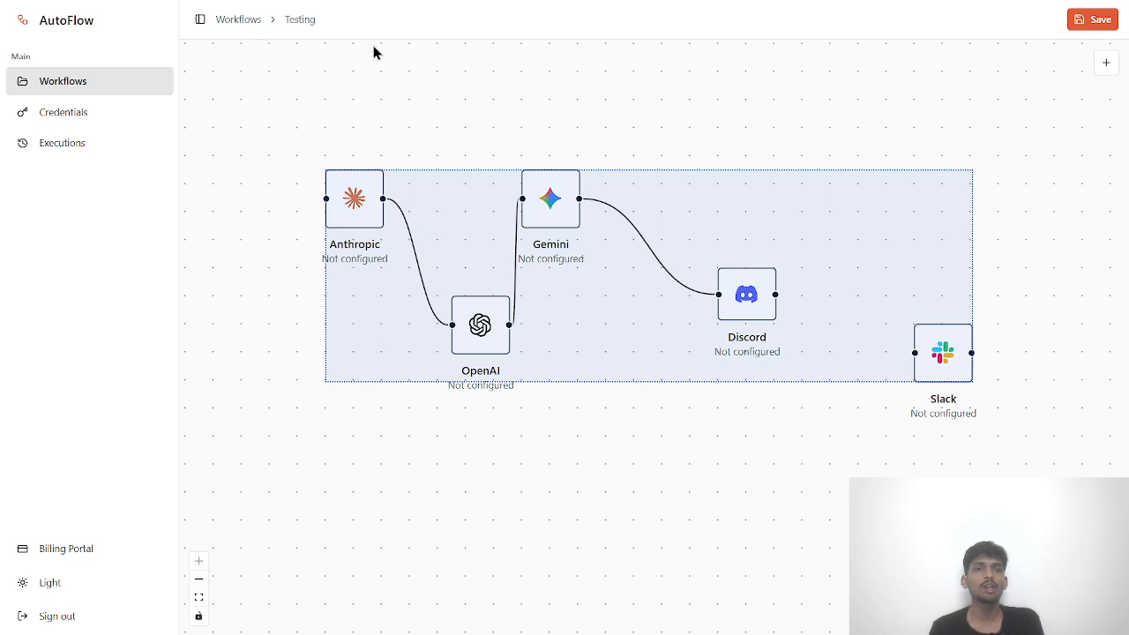
pyautogui.click(1091, 25)
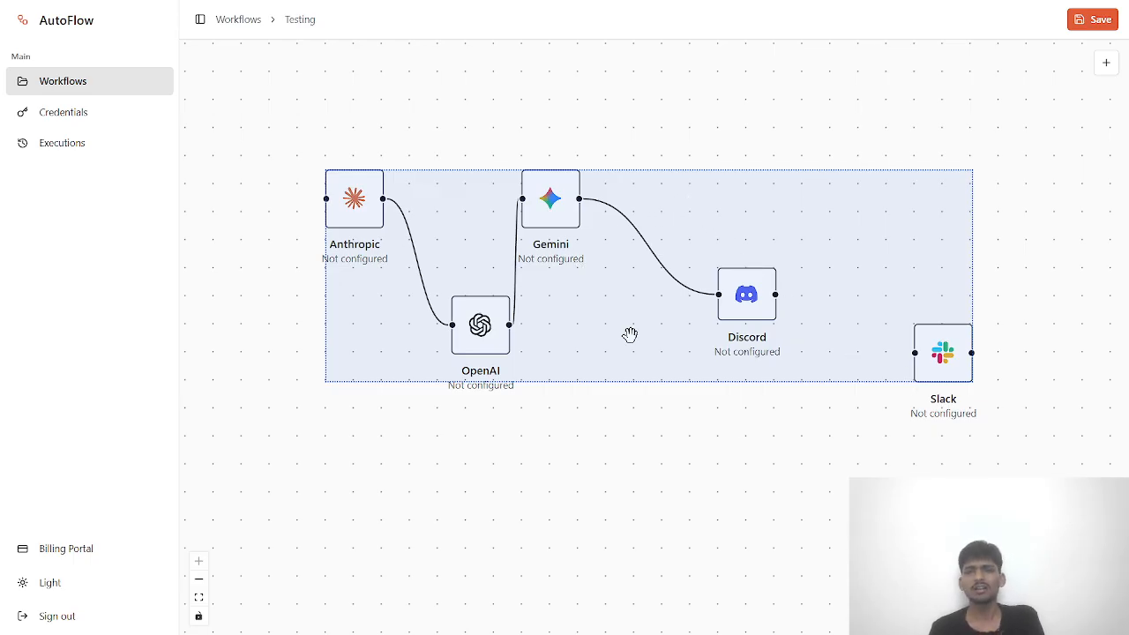
# - Box-select the OpenAI, Discord and Slack nodes to check the layout, then deselect
pyautogui.click(615, 151)
pyautogui.moveTo(805, 521); pyautogui.dragTo(679, 445)
pyautogui.moveTo(997, 439); pyautogui.dragTo(231, 267)
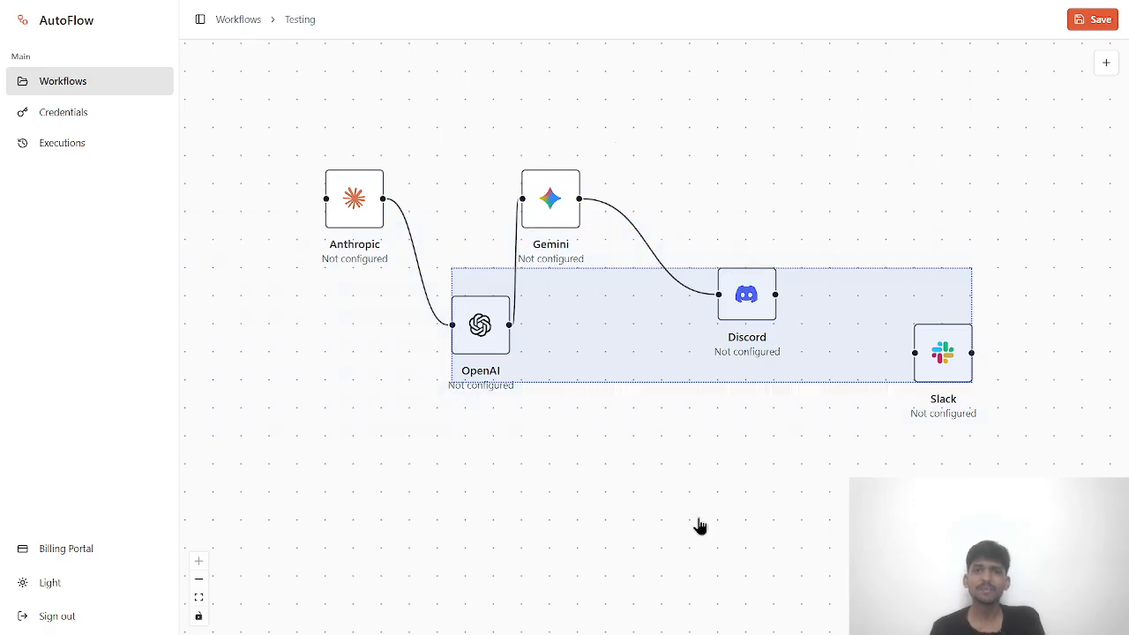
pyautogui.click(698, 524)
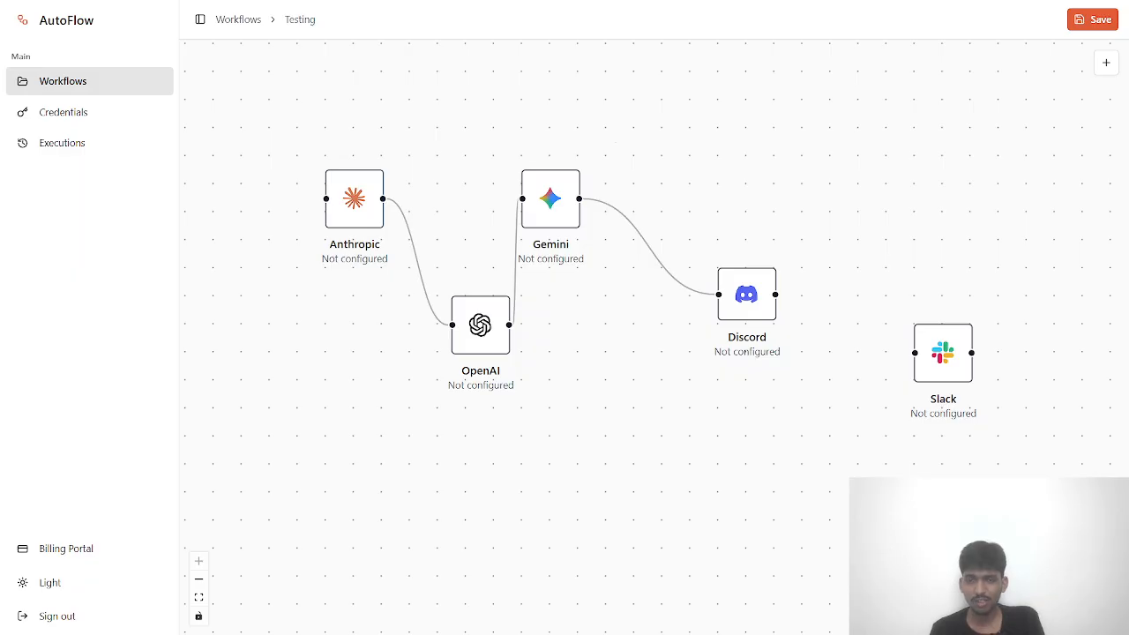
pyautogui.scroll(-5, 715, 490)
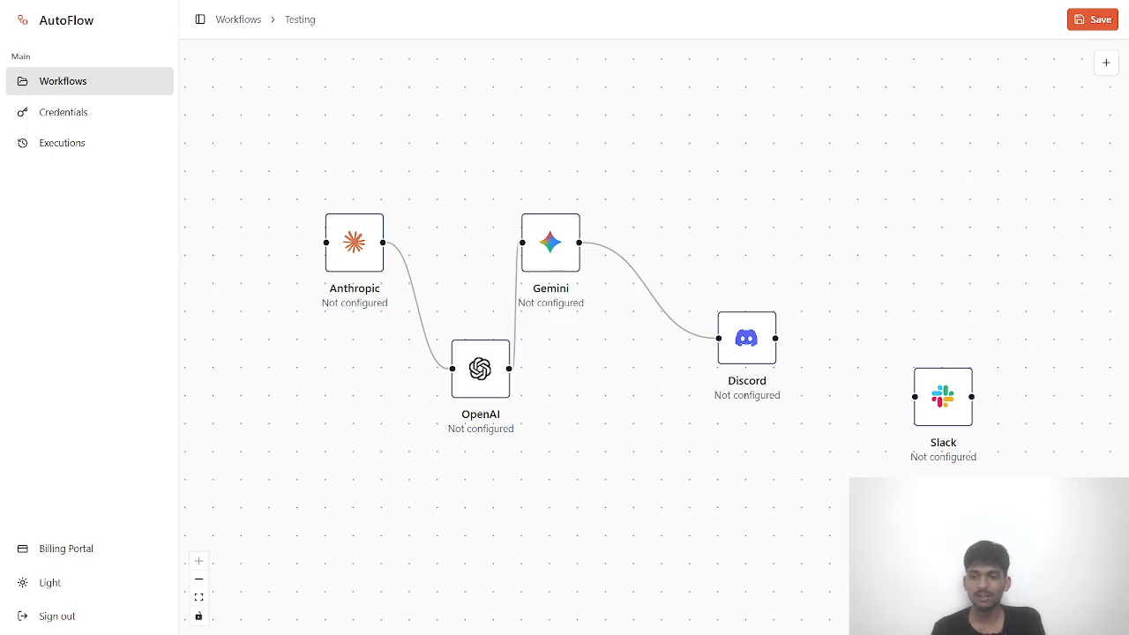
pyautogui.click(196, 599)
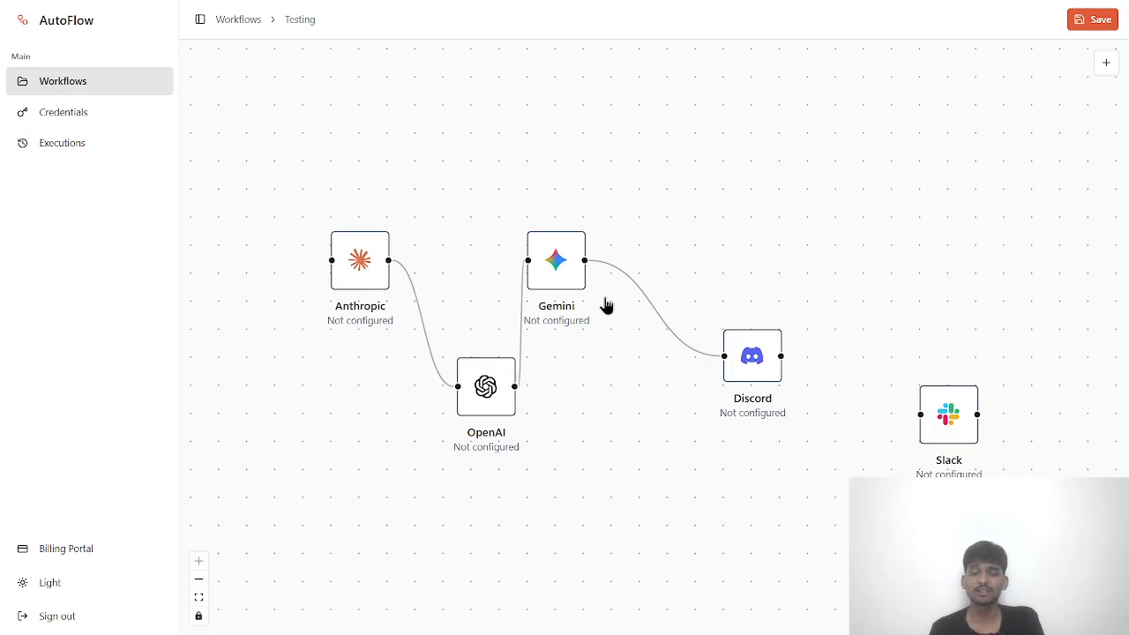
pyautogui.click(198, 579)
pyautogui.click(198, 580)
pyautogui.click(198, 580)
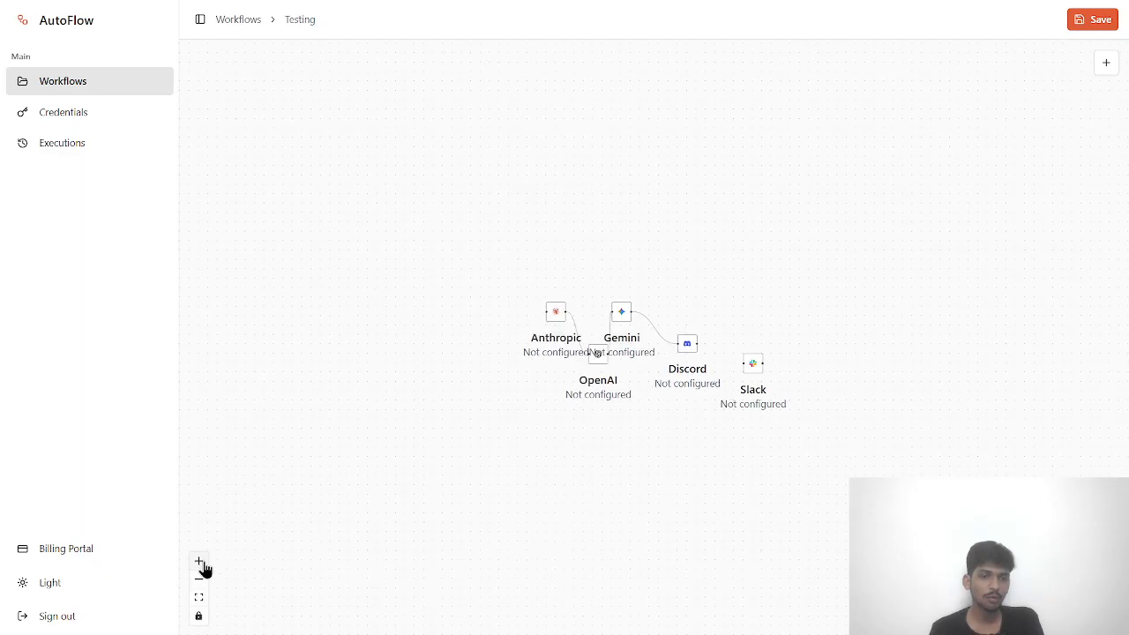
pyautogui.click(198, 561)
pyautogui.click(199, 561)
pyautogui.click(198, 561)
pyautogui.click(199, 561)
pyautogui.click(198, 561)
pyautogui.click(198, 562)
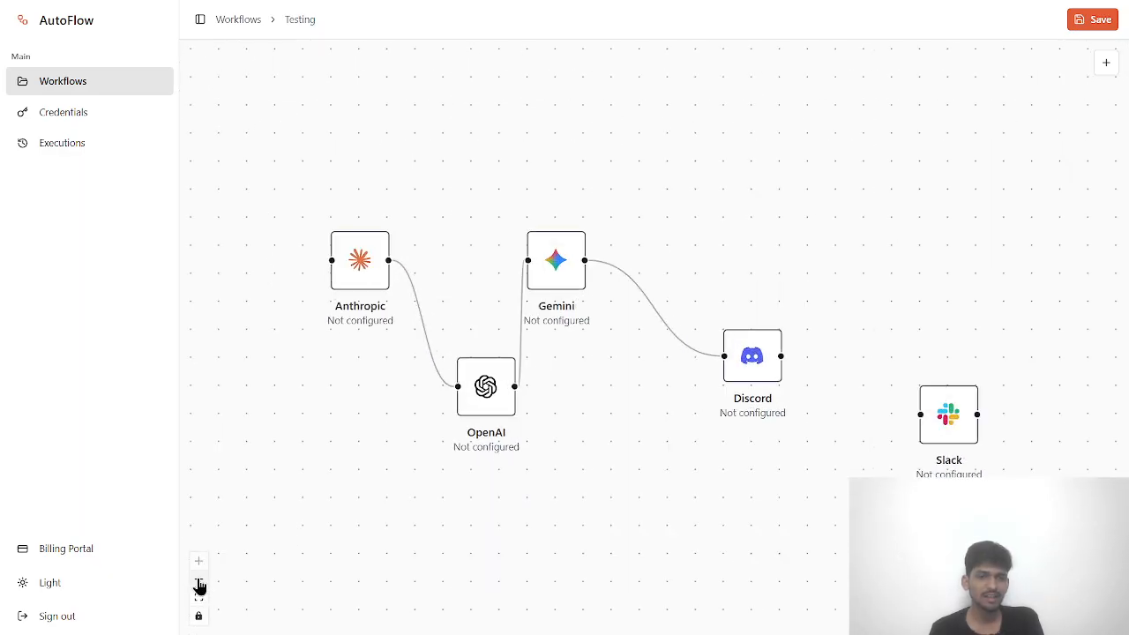
pyautogui.click(197, 582)
pyautogui.click(197, 583)
pyautogui.click(199, 584)
pyautogui.click(199, 583)
pyautogui.click(200, 582)
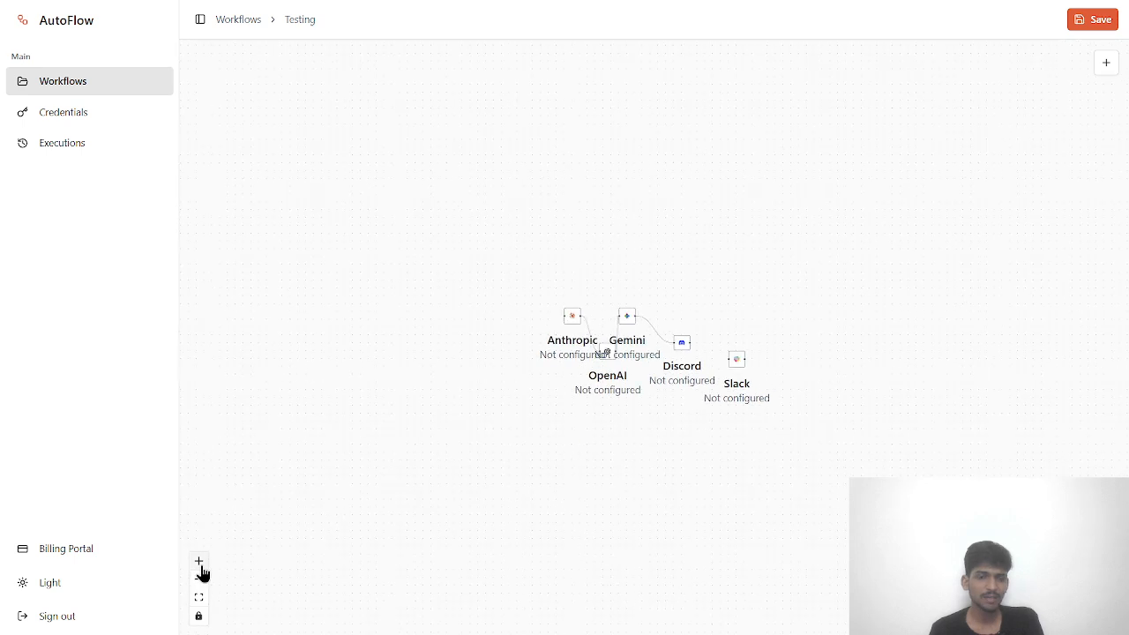
pyautogui.click(200, 566)
pyautogui.click(200, 565)
pyautogui.click(200, 566)
pyautogui.click(199, 600)
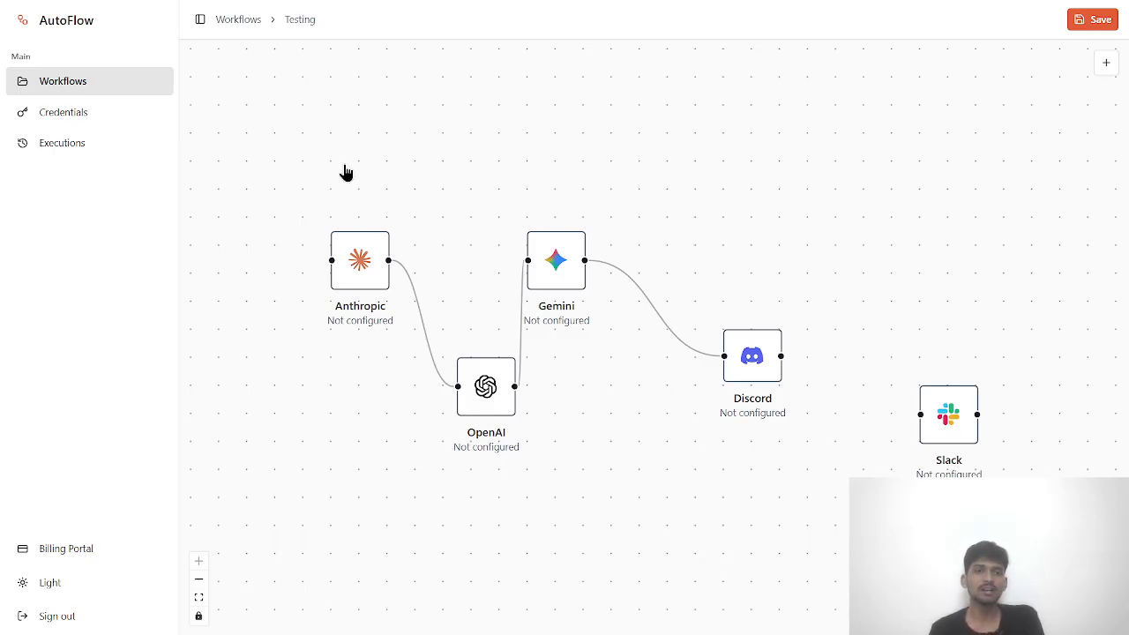
# - Open testing-workflow and arrange the trigger, HTTP Request and Gemini nodes diagonally
pyautogui.click(238, 25)
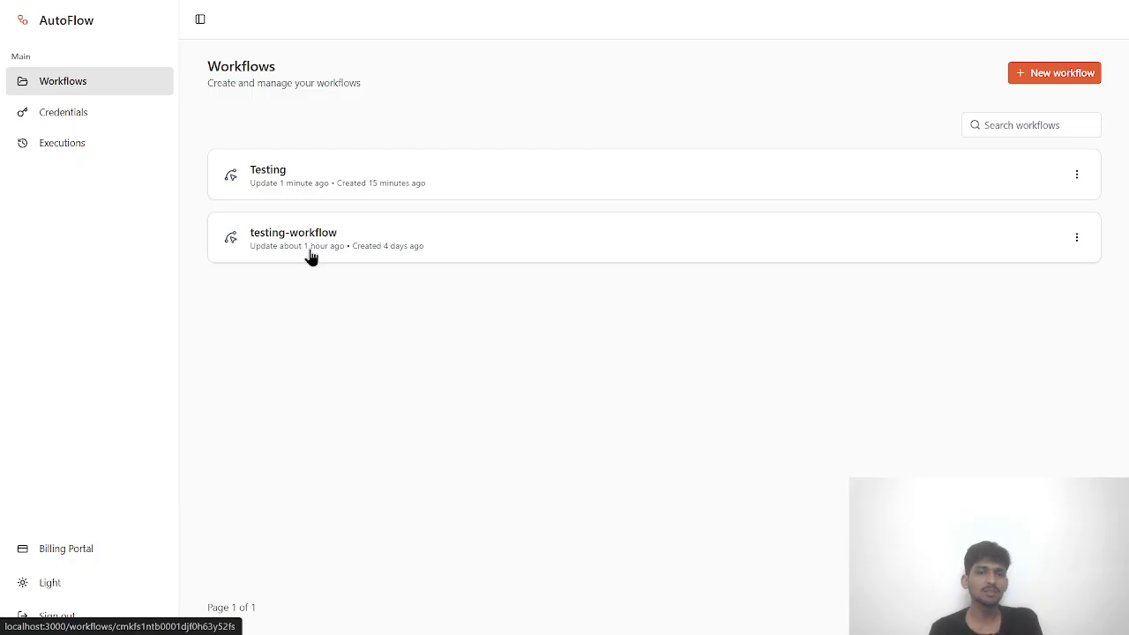
pyautogui.click(310, 256)
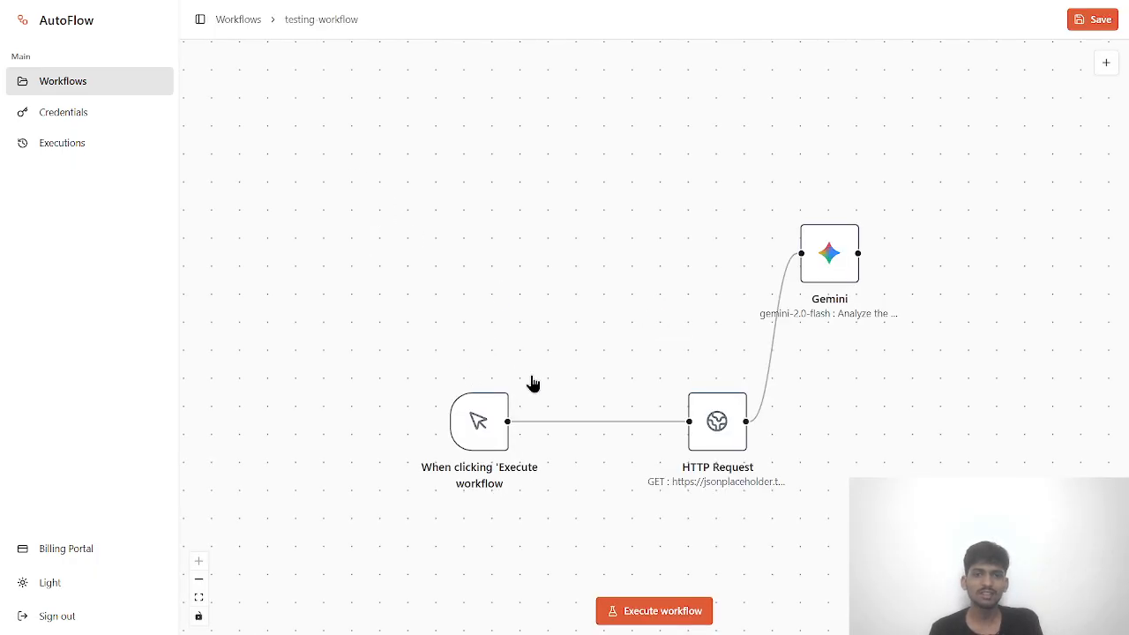
pyautogui.moveTo(472, 424); pyautogui.dragTo(374, 367)
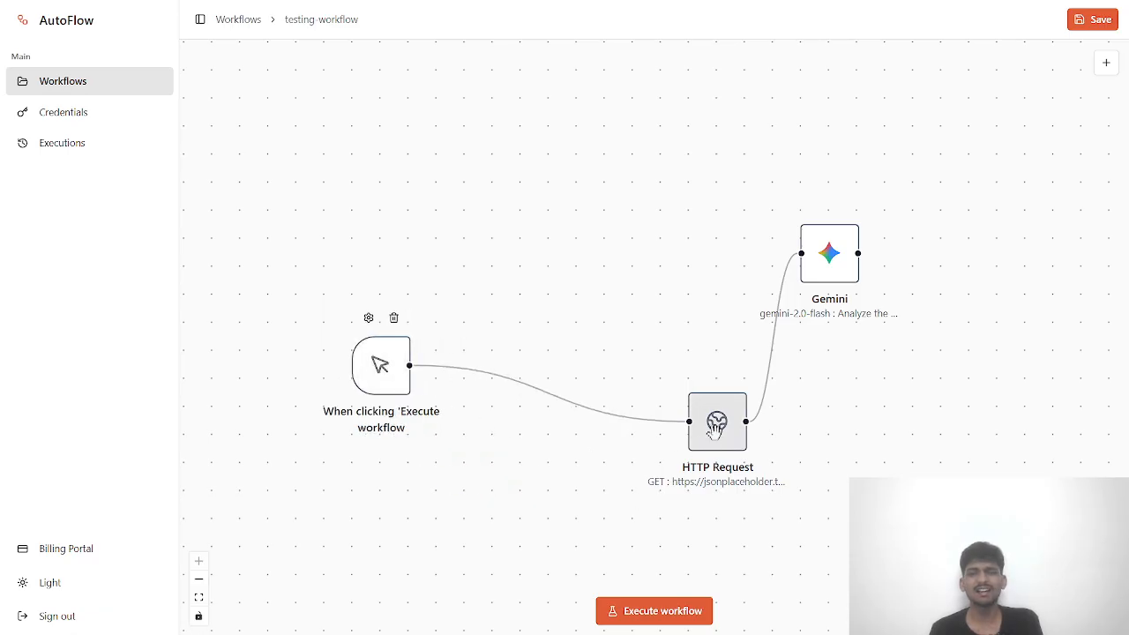
pyautogui.moveTo(713, 434); pyautogui.dragTo(586, 308)
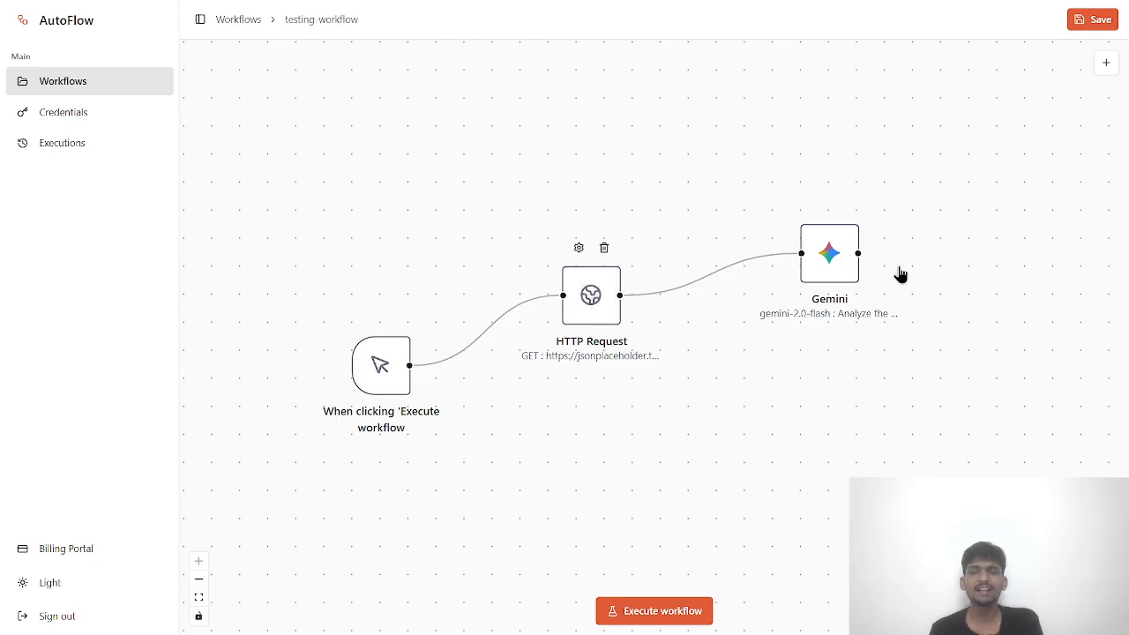
pyautogui.moveTo(843, 252); pyautogui.dragTo(788, 196)
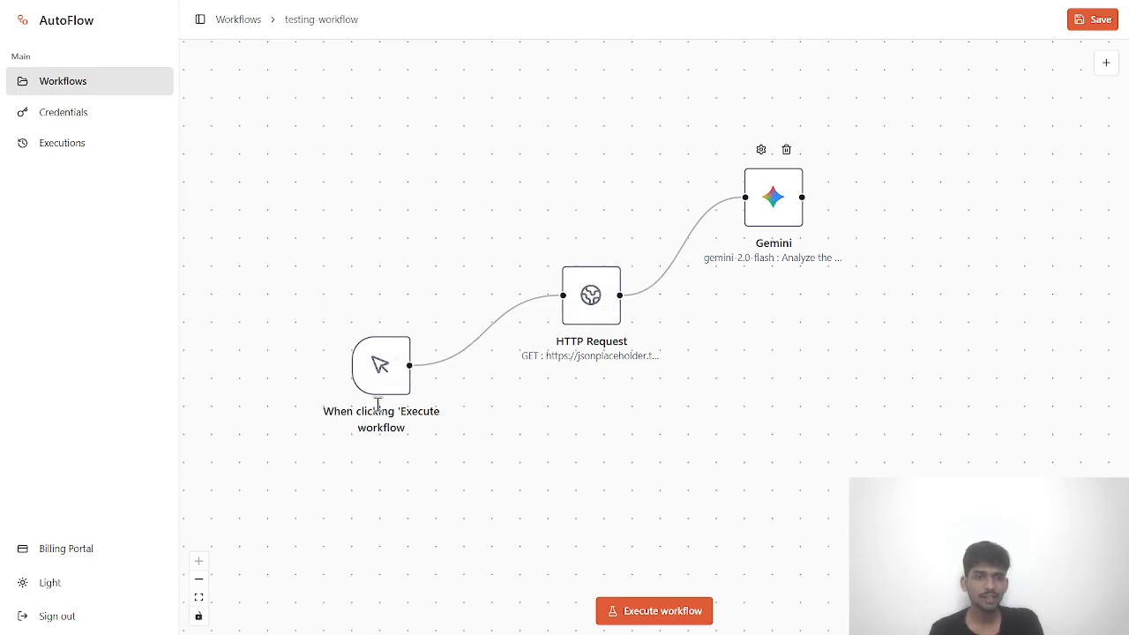
# - Check the trigger node's settings, then open the HTTP Request node's settings
pyautogui.doubleClick(379, 361)
pyautogui.click(440, 411)
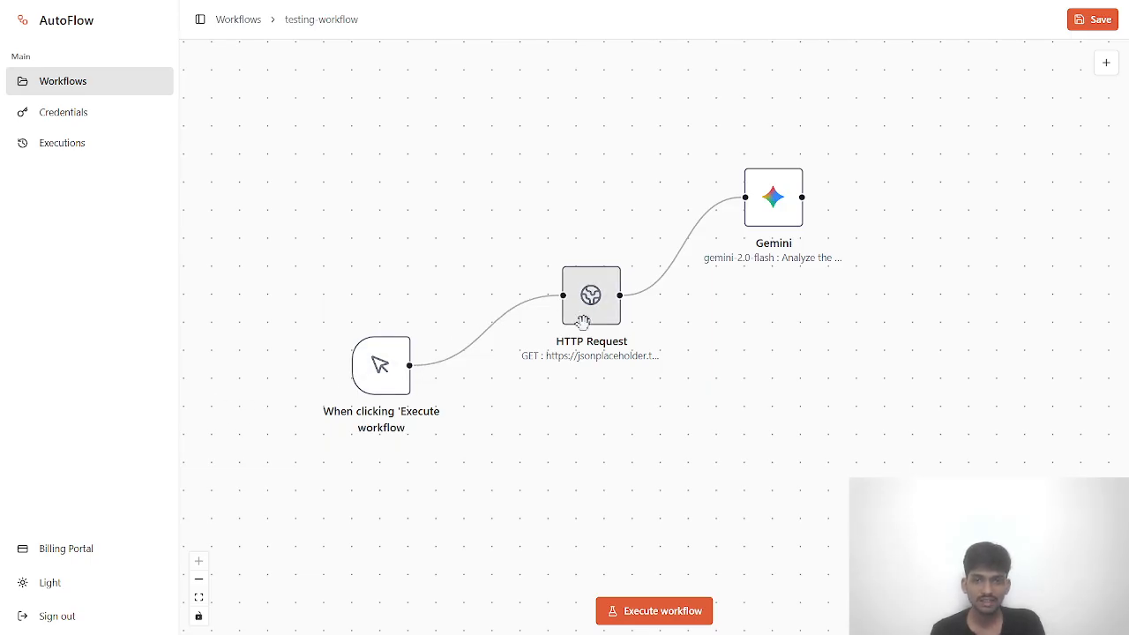
pyautogui.doubleClick(608, 308)
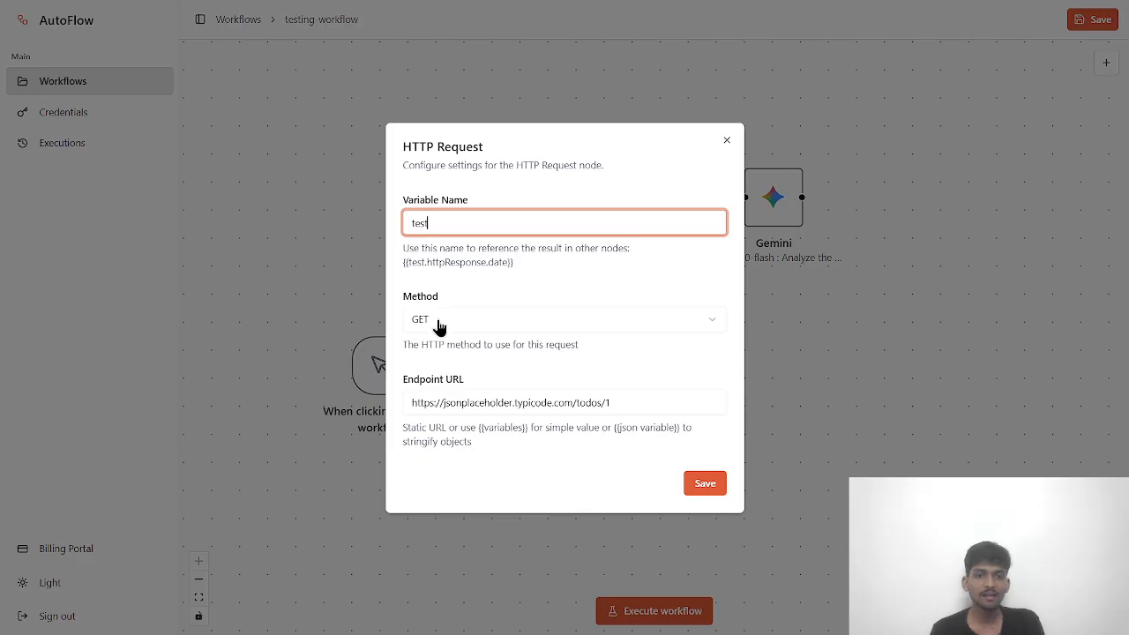
pyautogui.click(419, 394)
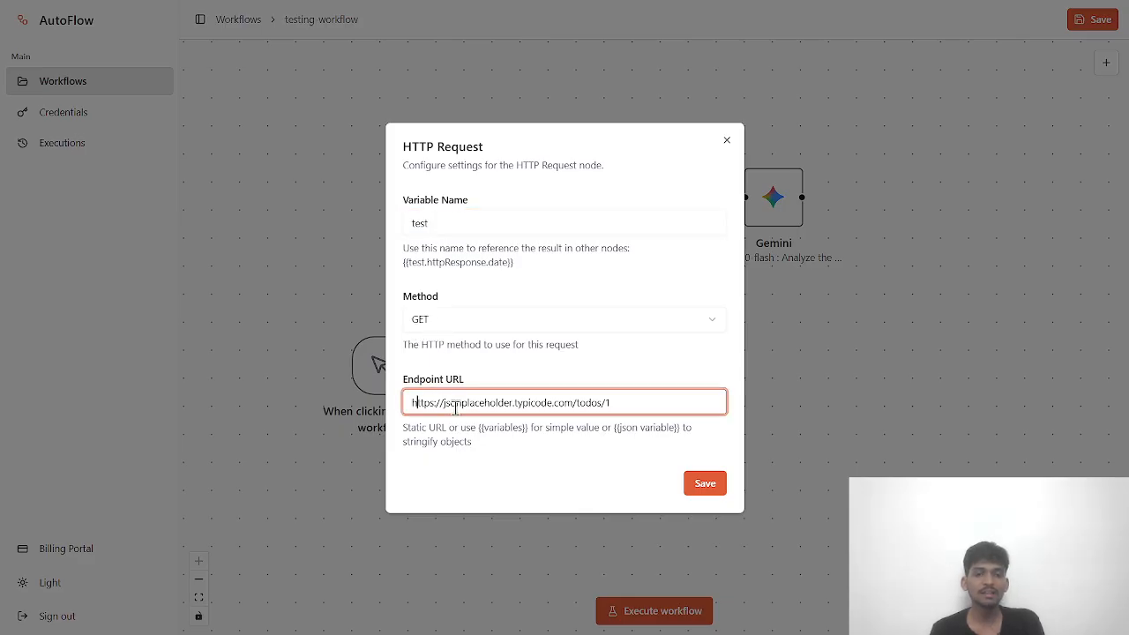
pyautogui.doubleClick(460, 408)
pyautogui.doubleClick(533, 406)
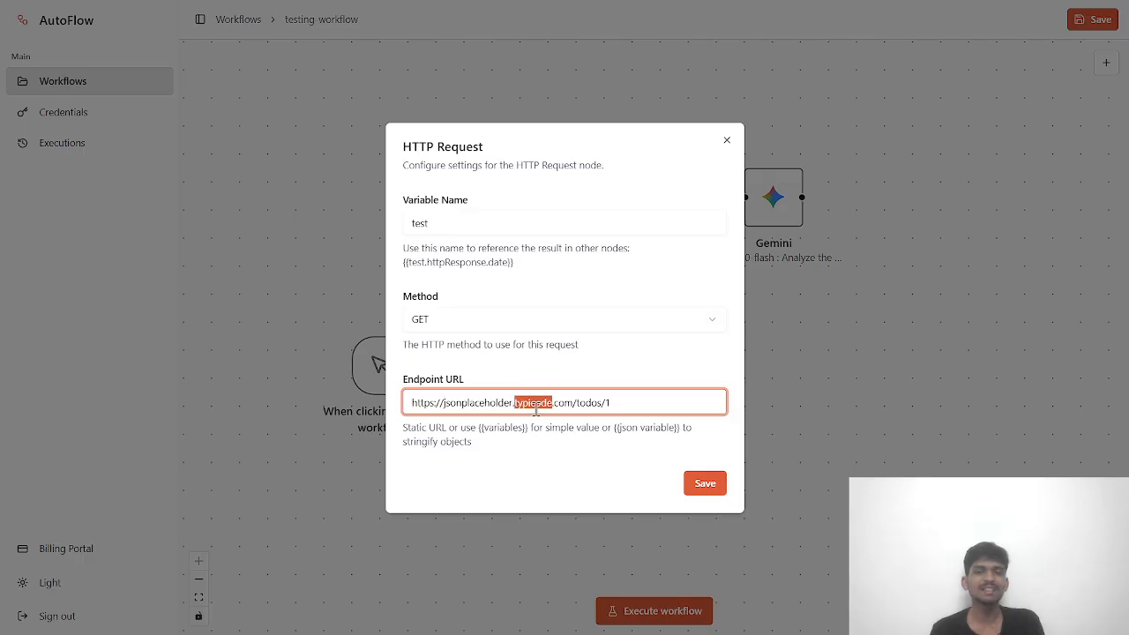
pyautogui.click(572, 406)
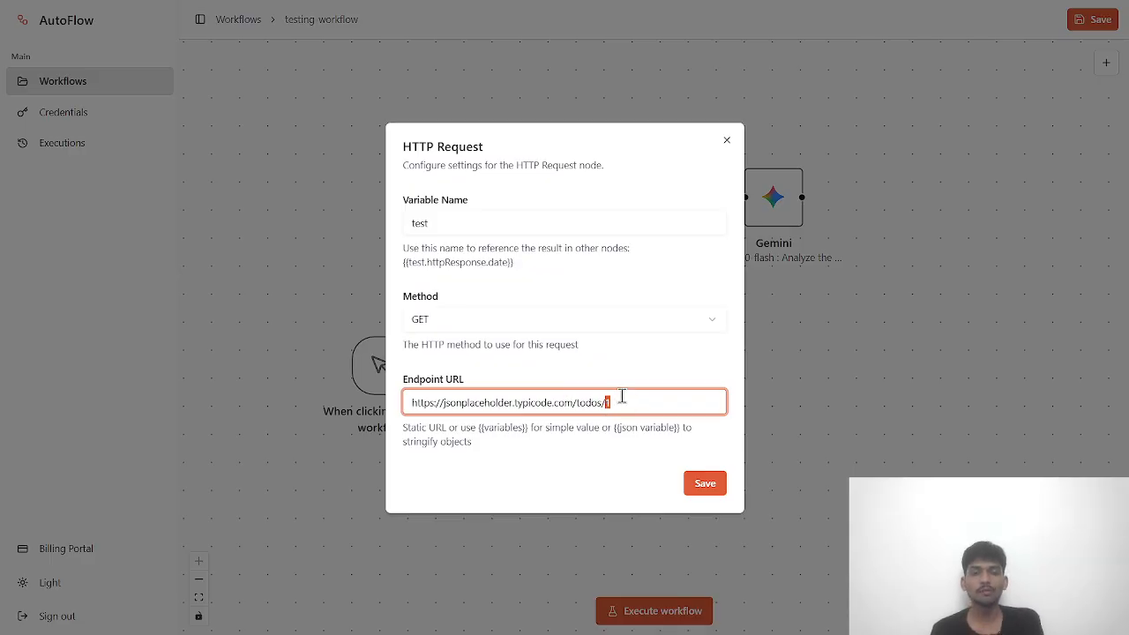
pyautogui.moveTo(617, 402); pyautogui.dragTo(388, 397)
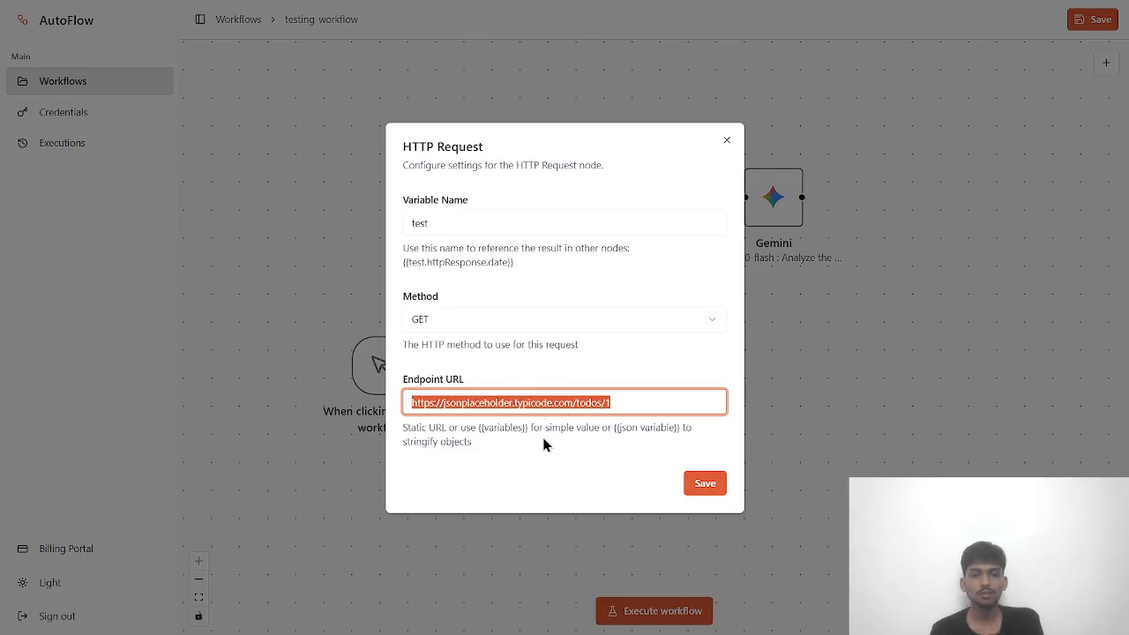
pyautogui.click(605, 404)
pyautogui.click(715, 484)
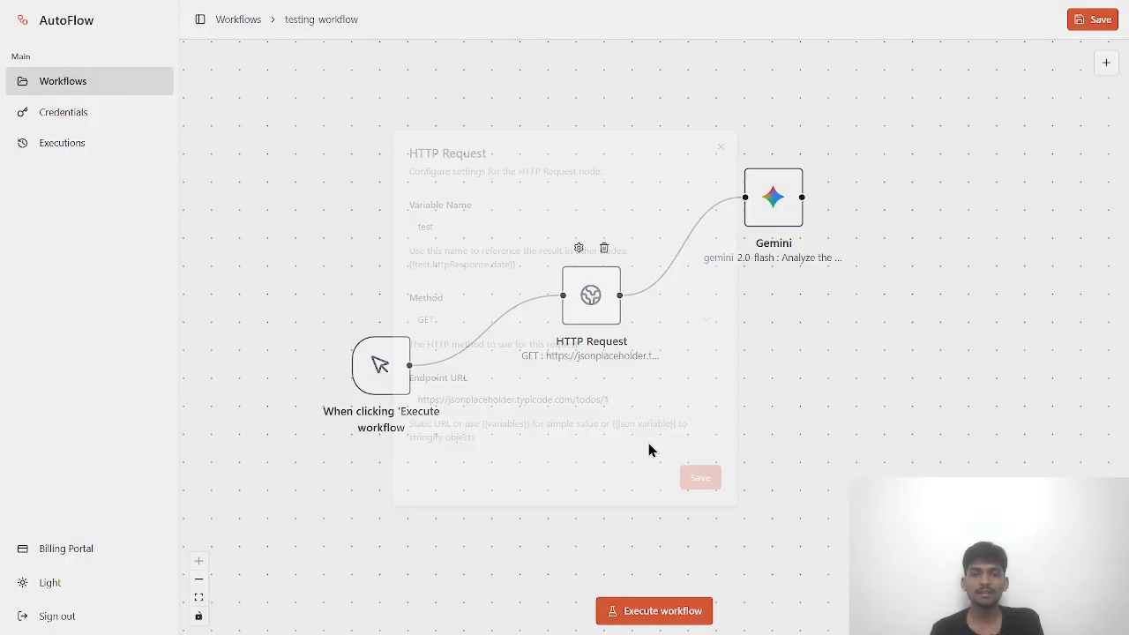
# - Clear the Gemini node's system prompt and user prompt
pyautogui.doubleClick(765, 205)
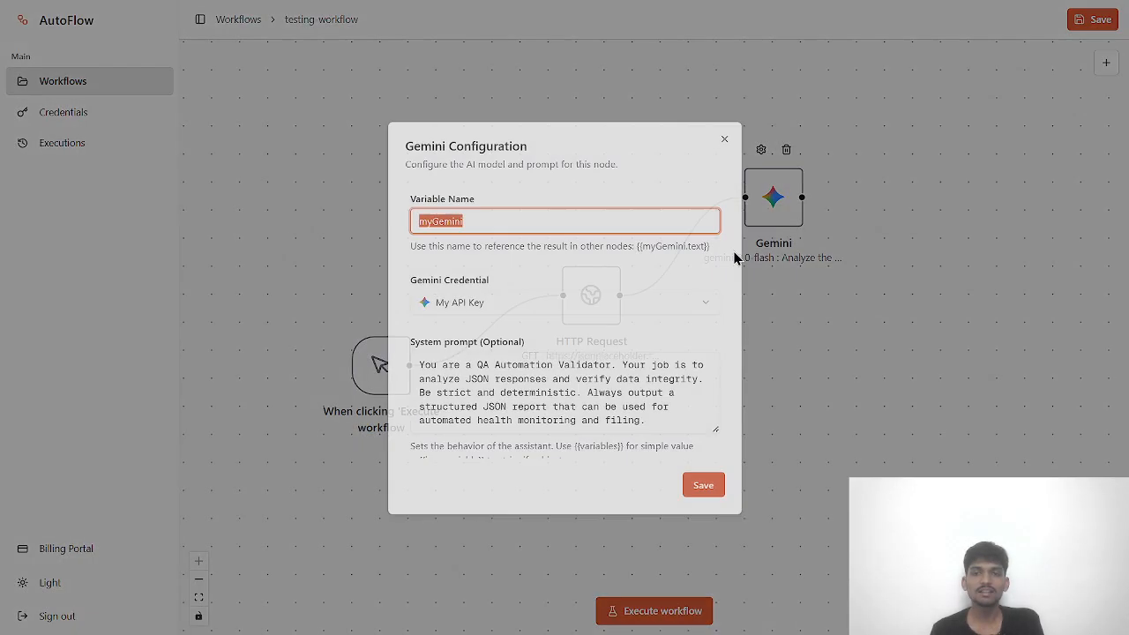
pyautogui.click(548, 378)
pyautogui.hotkey('ctrl', 'a')
pyautogui.press('BackSpace')
pyautogui.scroll(-3, 548, 379)
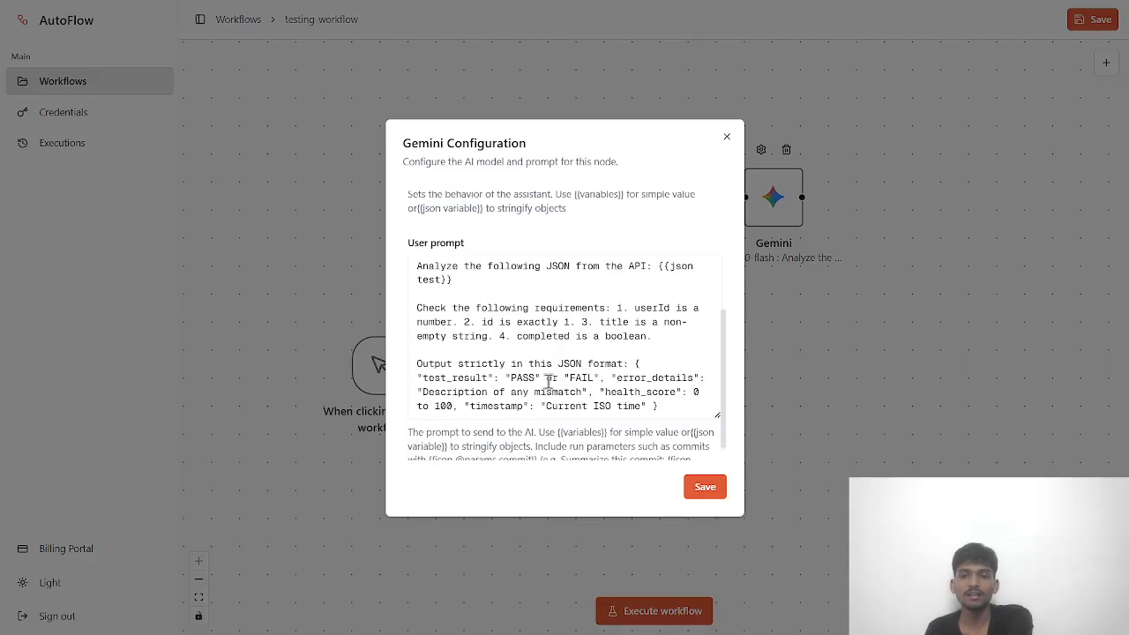
pyautogui.click(558, 341)
pyautogui.press('BackSpace')
pyautogui.press('BackSpace')
pyautogui.press('BackSpace')
pyautogui.press('BackSpace')
pyautogui.press('BackSpace')
pyautogui.press('BackSpace')
pyautogui.press('BackSpace')
pyautogui.press('BackSpace')
pyautogui.press('BackSpace')
pyautogui.press('BackSpace')
pyautogui.press('BackSpace')
pyautogui.press('BackSpace')
pyautogui.press('BackSpace')
pyautogui.press('BackSpace')
pyautogui.press('BackSpace')
pyautogui.press('BackSpace')
pyautogui.press('BackSpace')
pyautogui.press('BackSpace')
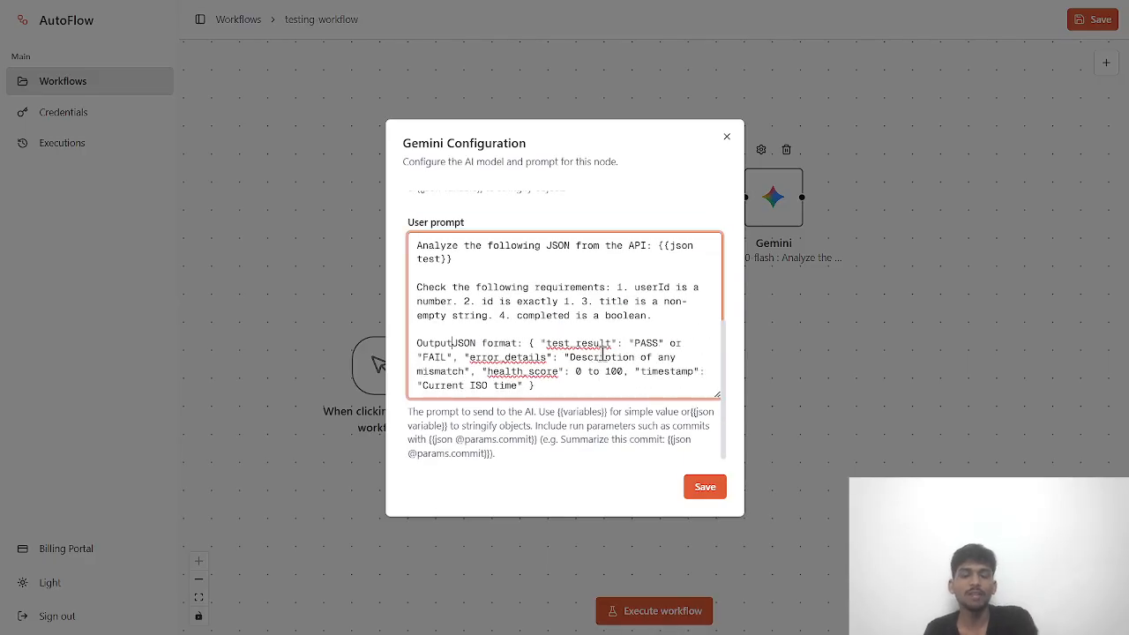
pyautogui.hotkey('ctrl', 'a')
pyautogui.press('BackSpace')
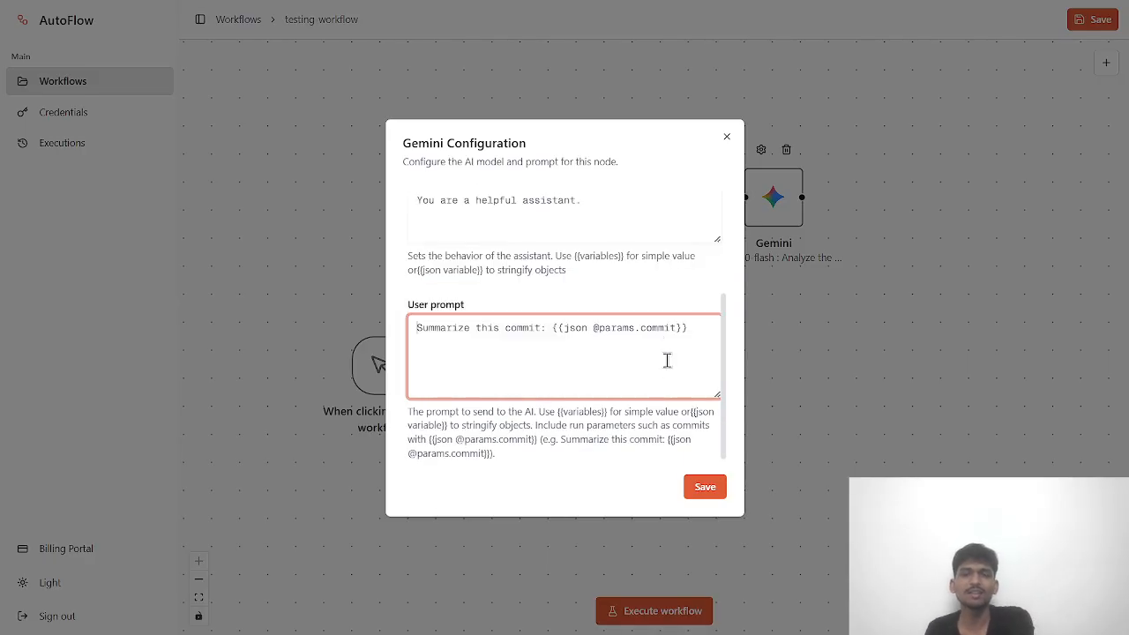
pyautogui.click(697, 487)
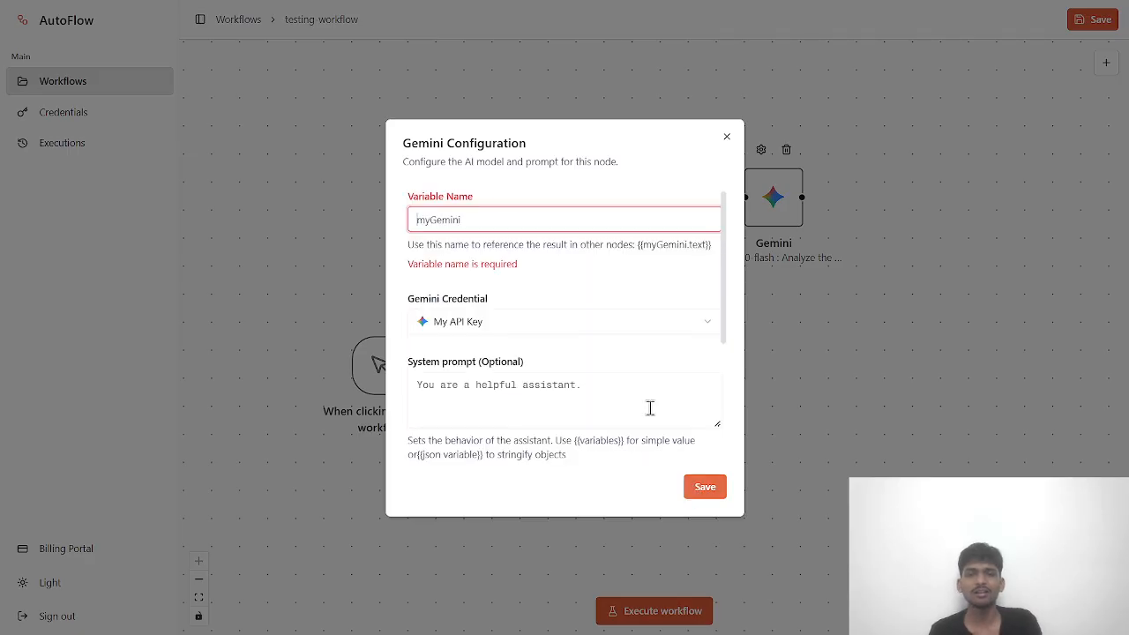
# - Set the Gemini variable name to Test and enter the filler user prompt 'aaaaaaa'
pyautogui.click(457, 217)
pyautogui.write('Test')
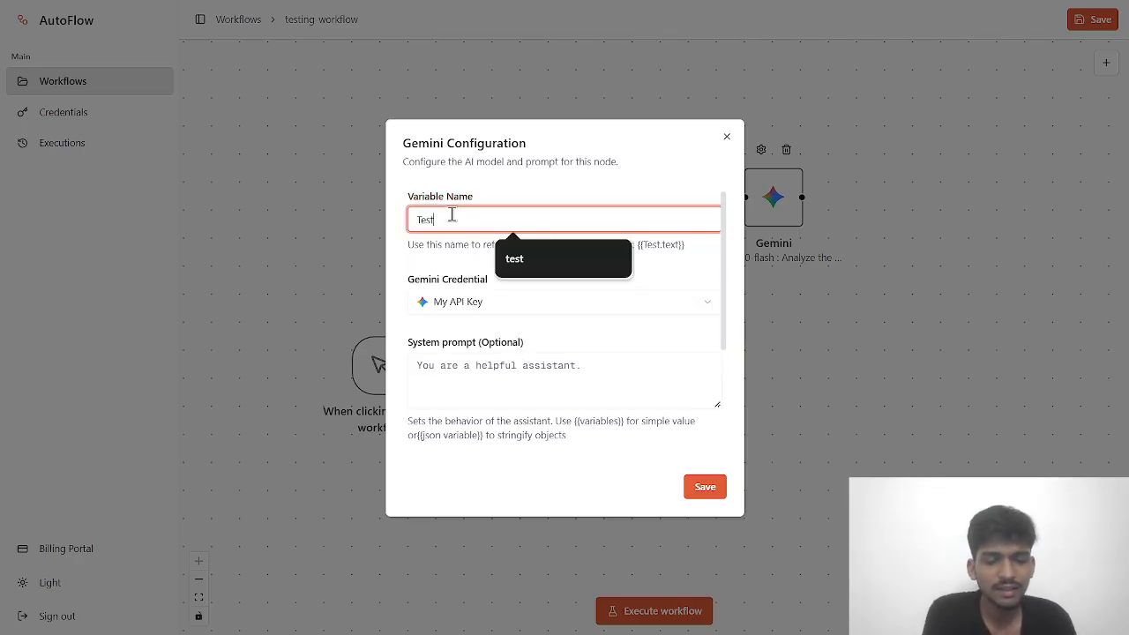
pyautogui.click(705, 487)
pyautogui.write('aaaaaaaa')
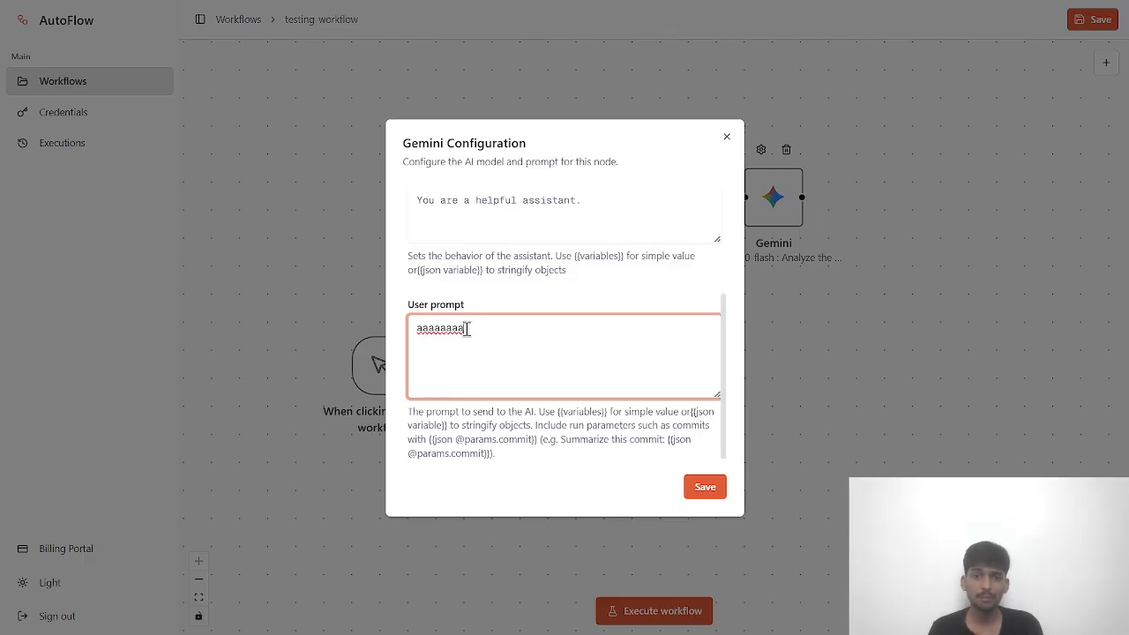
pyautogui.scroll(3, 529, 306)
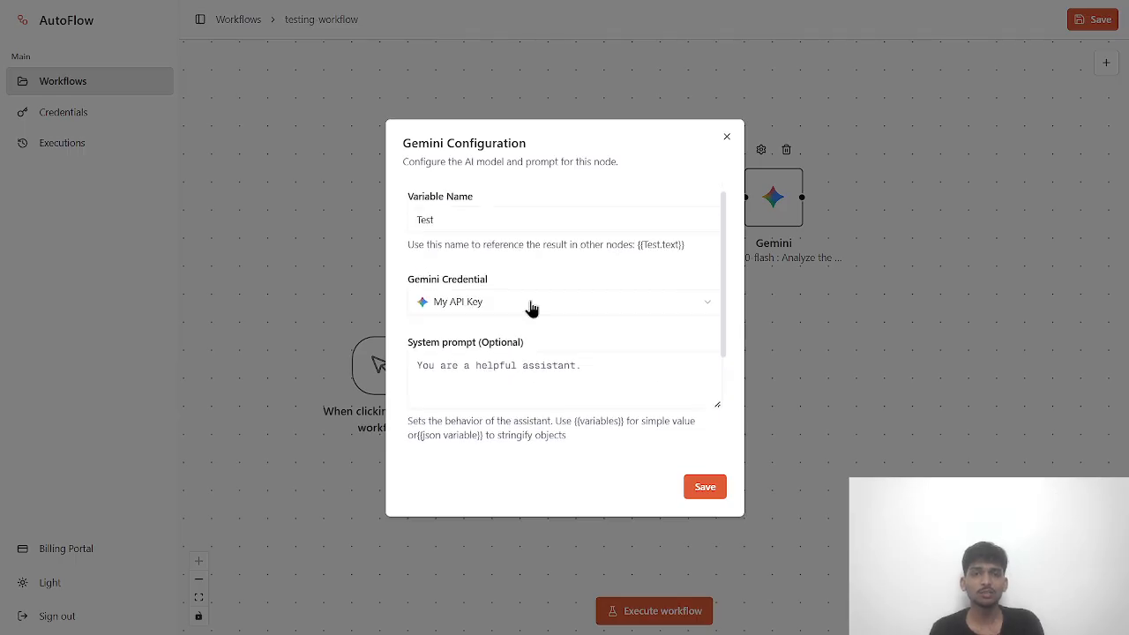
pyautogui.scroll(-3, 538, 312)
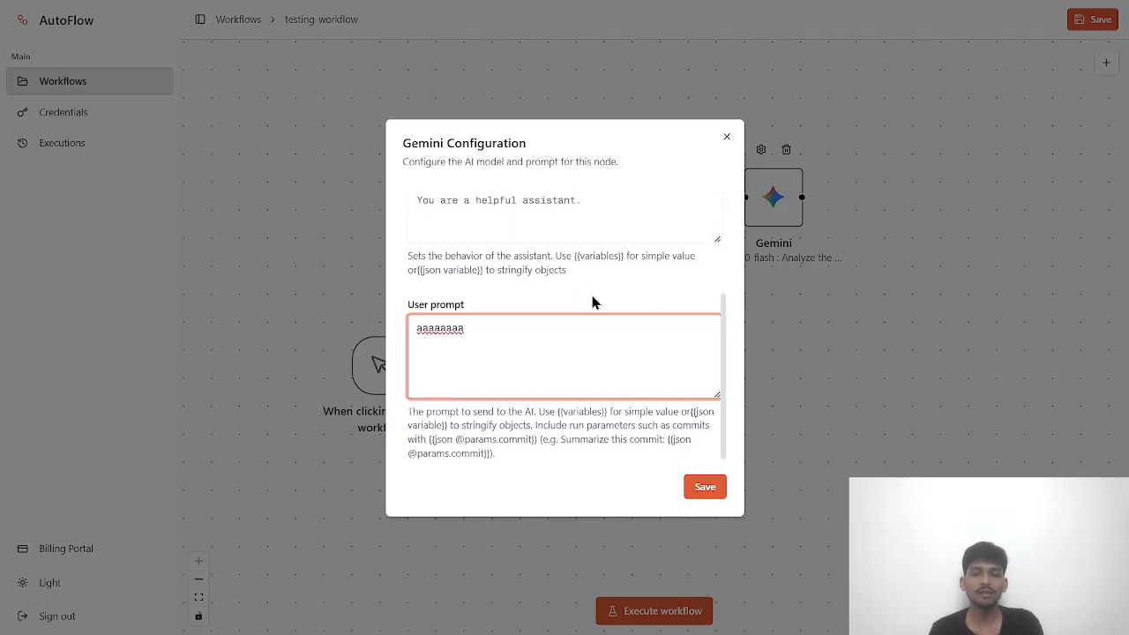
# - Save the Gemini configuration and testing-workflow, then start executing the workflow
pyautogui.click(701, 489)
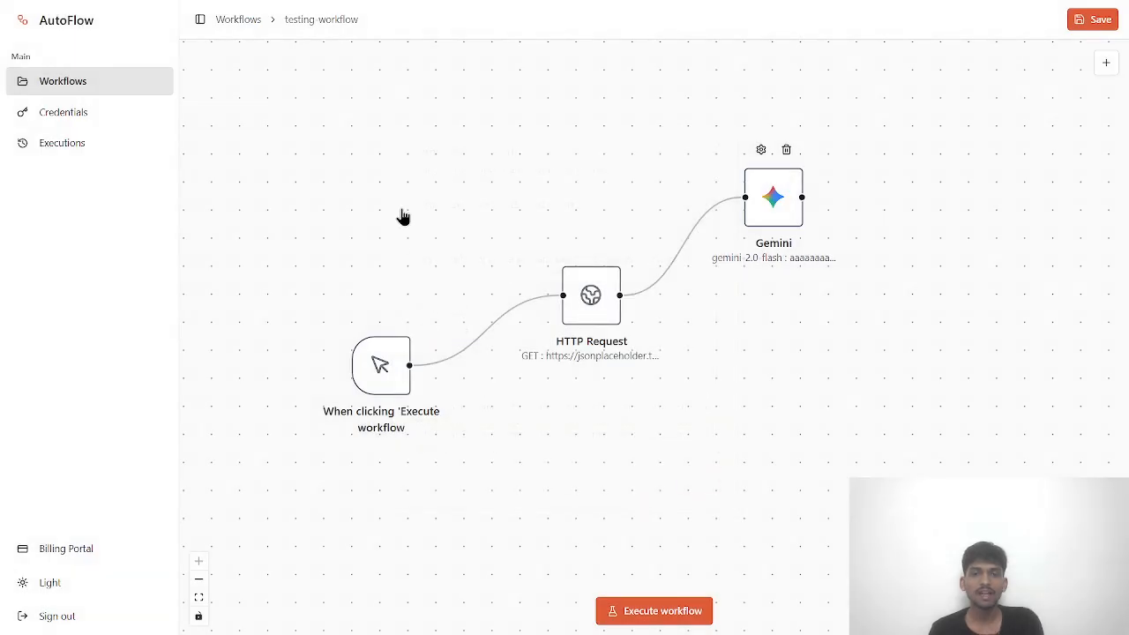
pyautogui.scroll(-1, 697, 308)
pyautogui.scroll(2, 697, 309)
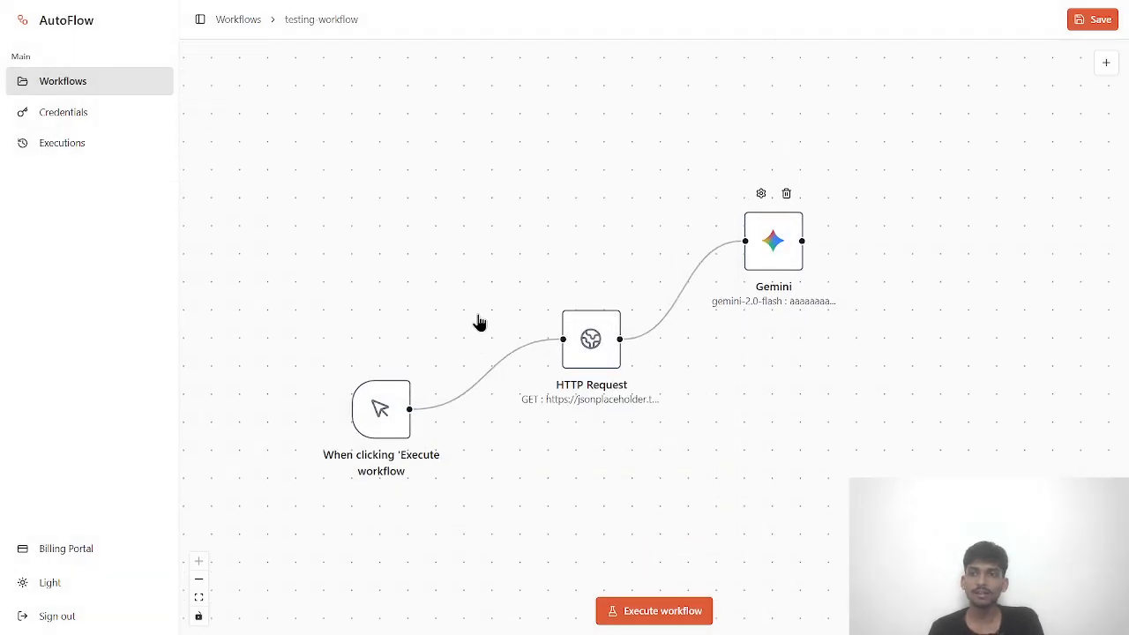
pyautogui.moveTo(315, 322); pyautogui.dragTo(962, 476)
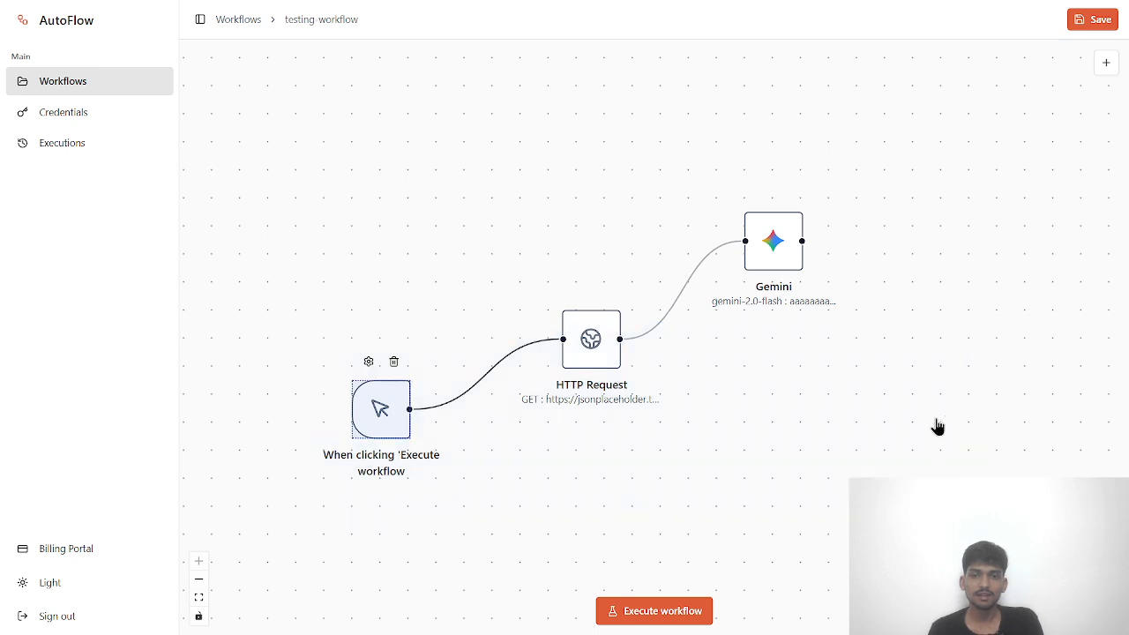
pyautogui.click(895, 411)
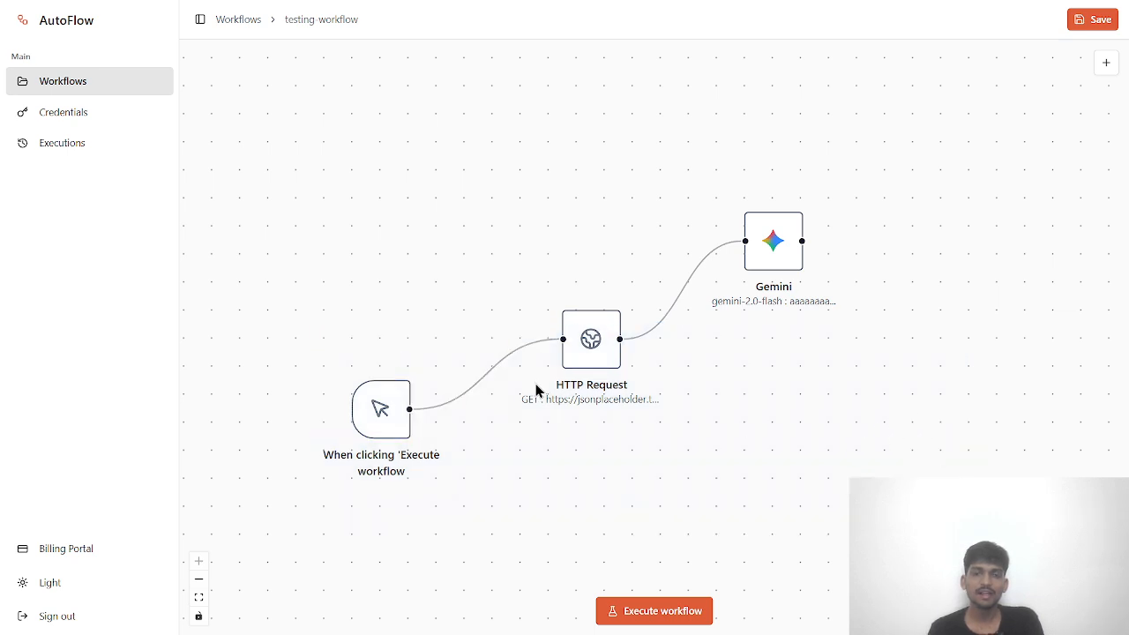
pyautogui.click(1108, 27)
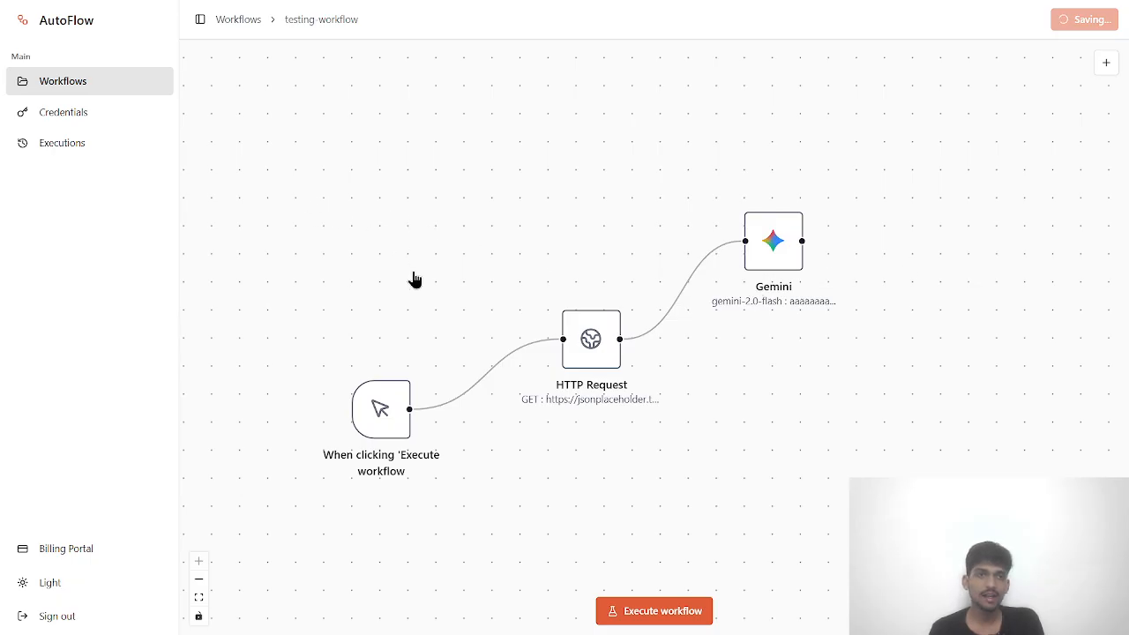
pyautogui.click(605, 610)
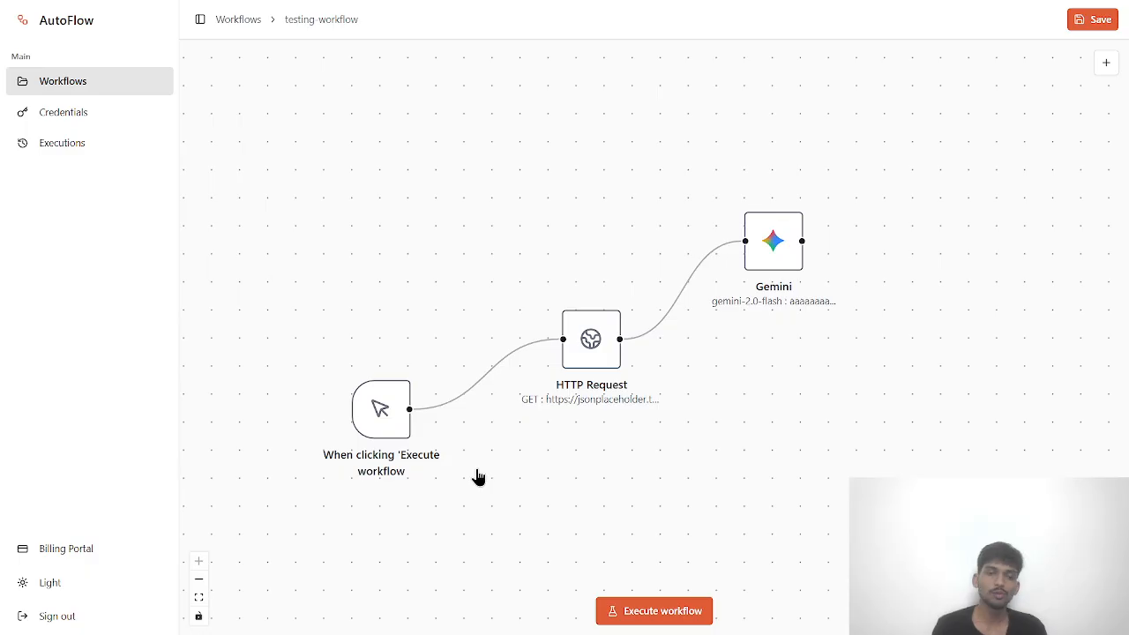
pyautogui.click(646, 615)
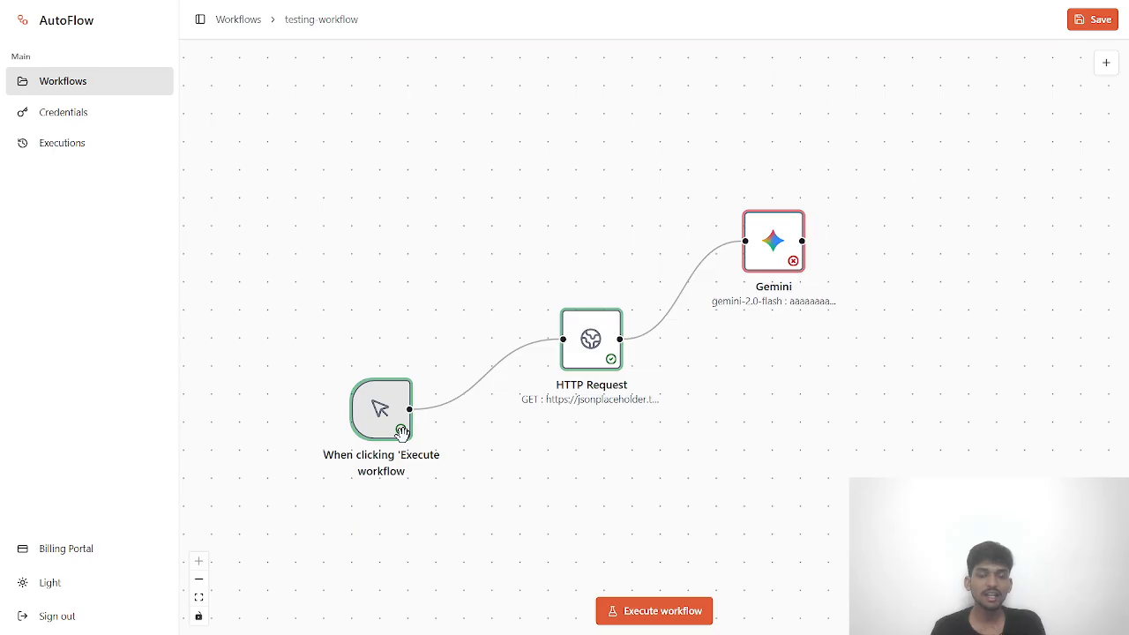
pyautogui.moveTo(401, 432)
pyautogui.mouseDown()
pyautogui.moveTo(401, 404)
pyautogui.moveTo(403, 430)
pyautogui.mouseUp()
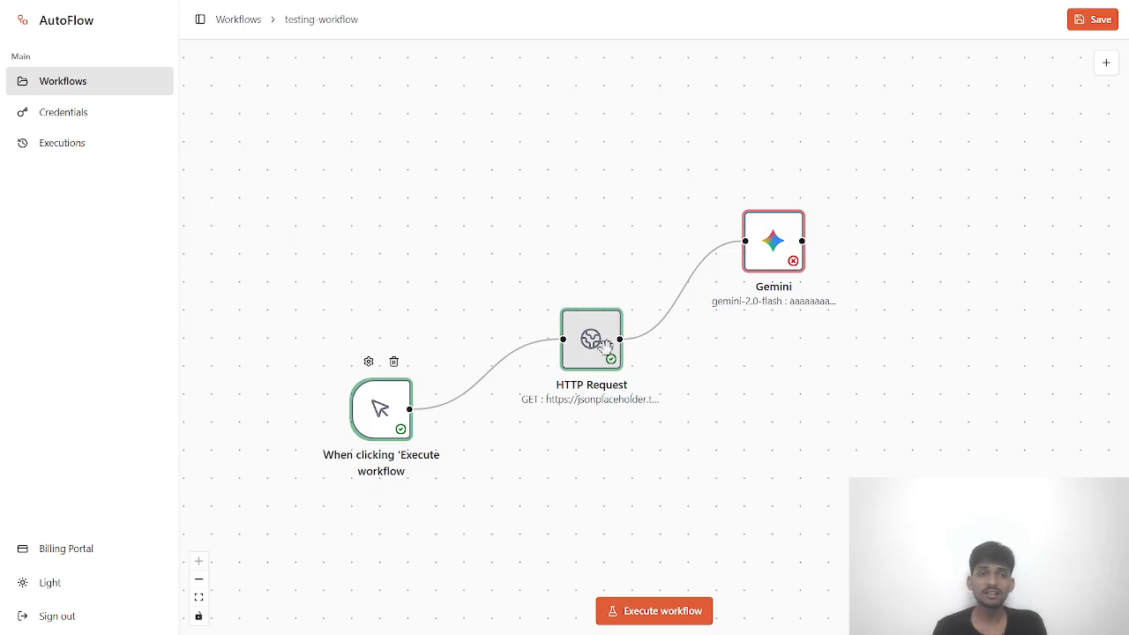
pyautogui.moveTo(605, 365)
pyautogui.mouseDown()
pyautogui.moveTo(607, 298)
pyautogui.moveTo(607, 362)
pyautogui.mouseUp()
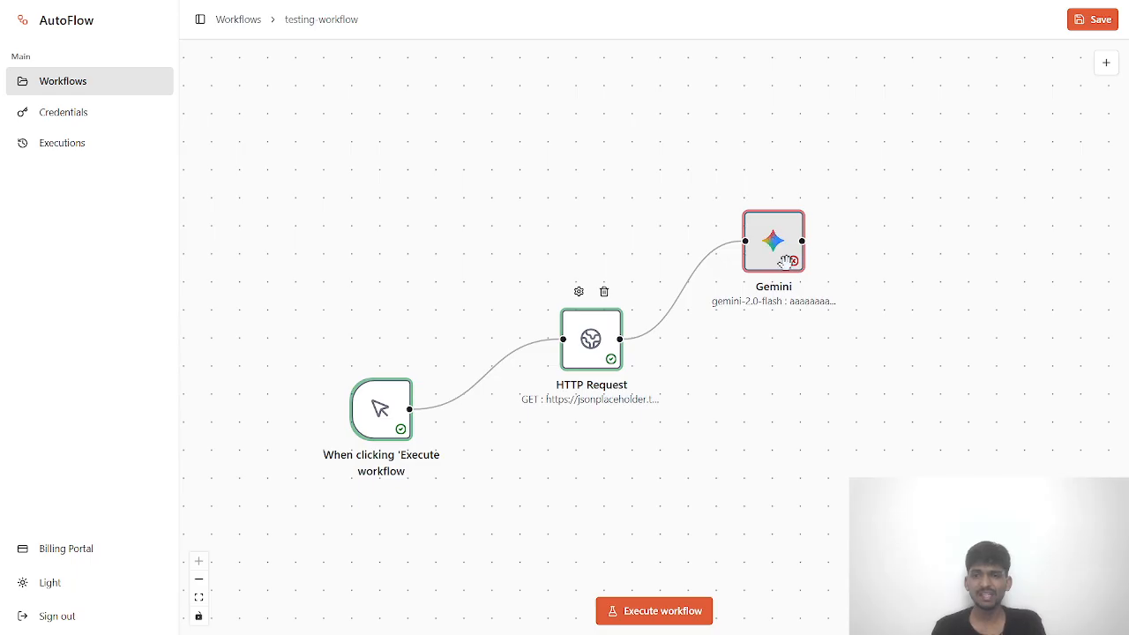
pyautogui.moveTo(788, 229)
pyautogui.mouseDown()
pyautogui.moveTo(789, 202)
pyautogui.moveTo(782, 238)
pyautogui.moveTo(794, 226)
pyautogui.mouseUp()
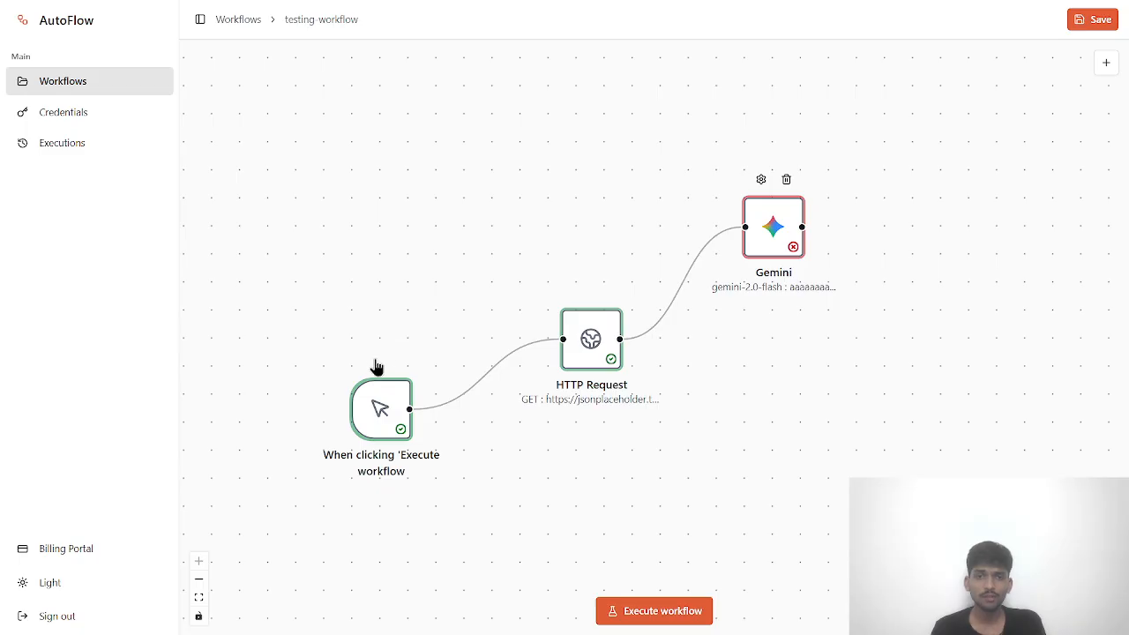
pyautogui.moveTo(284, 148); pyautogui.dragTo(898, 531)
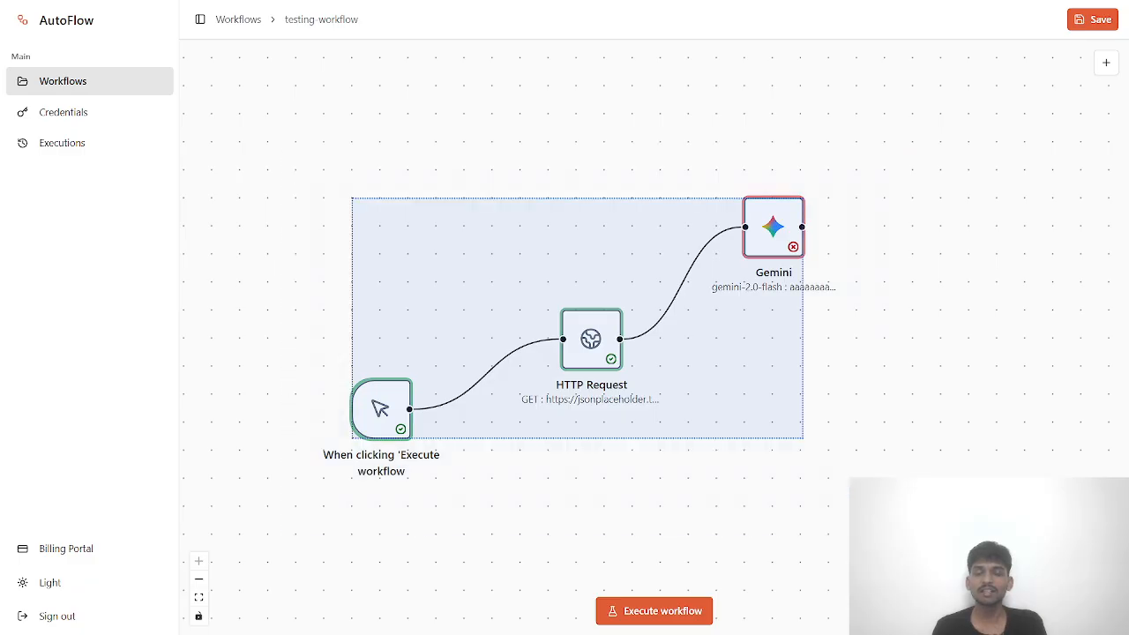
pyautogui.click(394, 459)
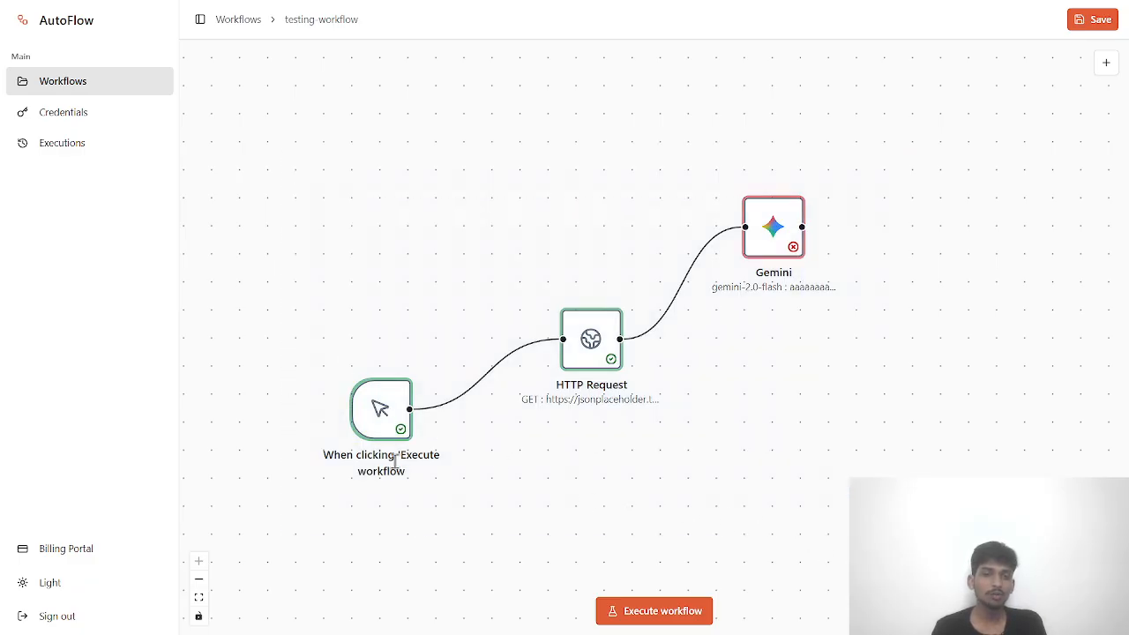
pyautogui.doubleClick(397, 413)
pyautogui.click(341, 381)
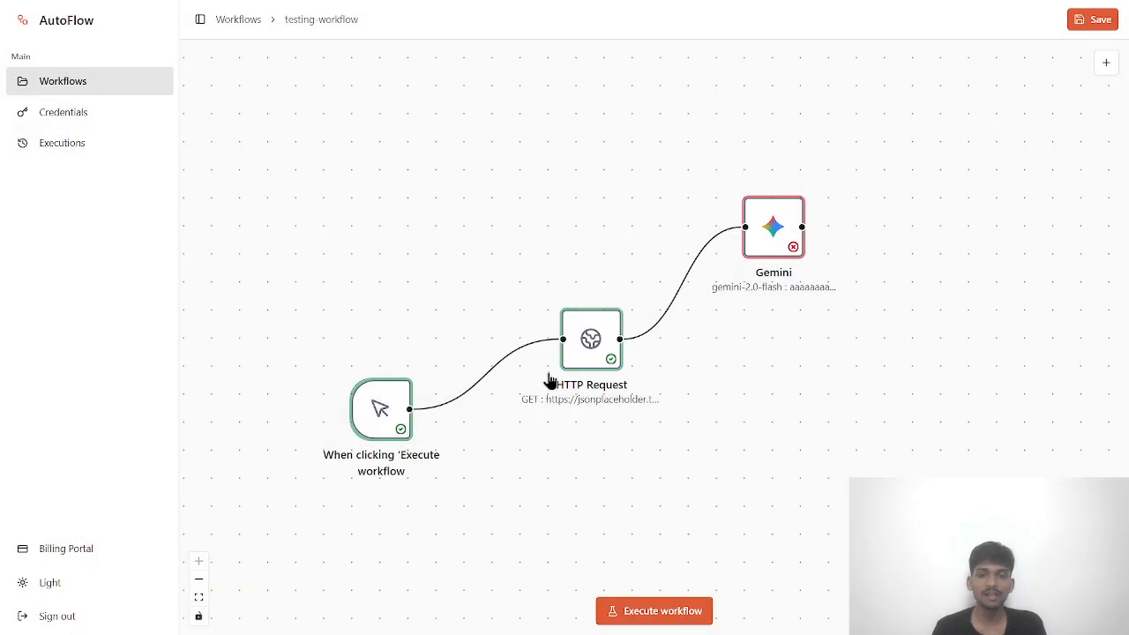
pyautogui.doubleClick(581, 351)
pyautogui.press('Escape')
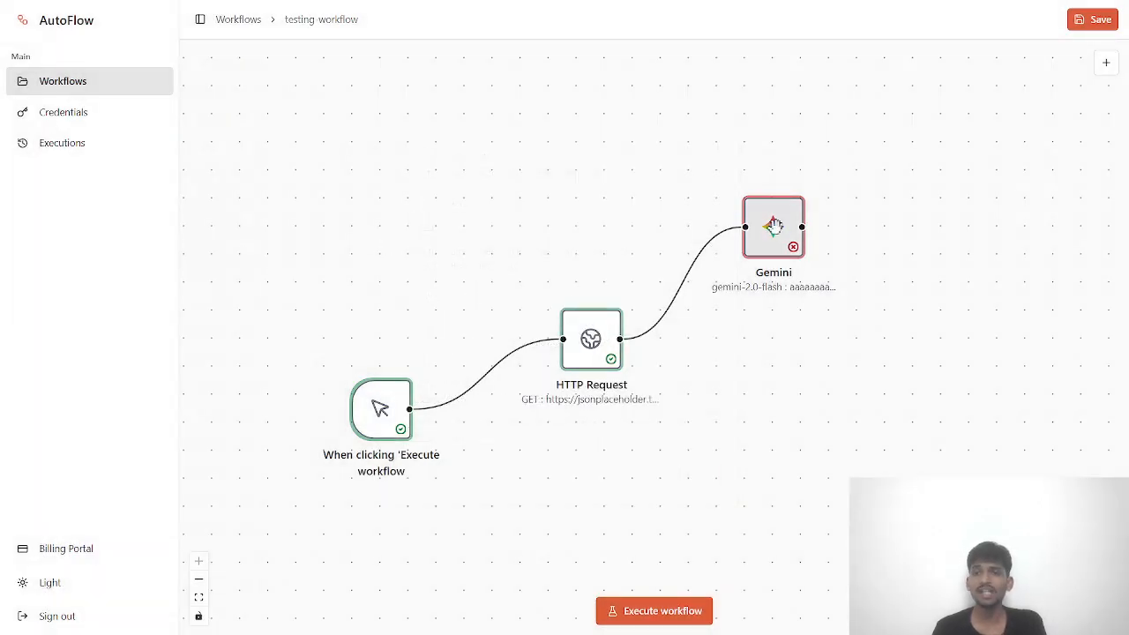
pyautogui.moveTo(776, 229); pyautogui.dragTo(775, 186)
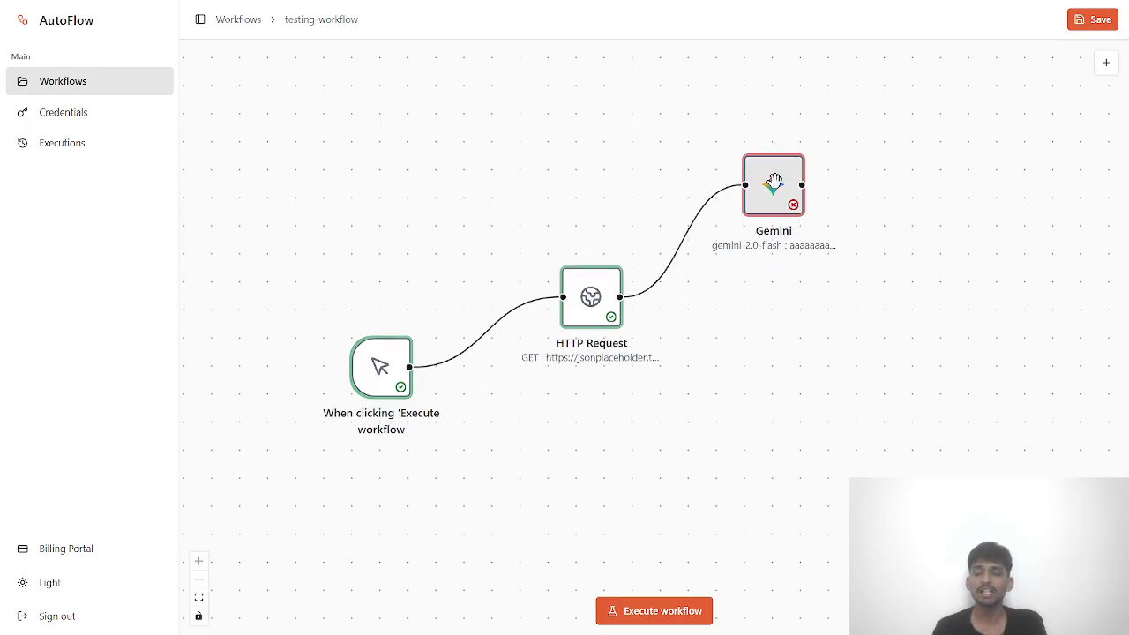
# - Review the Gemini node's prompt and close its configuration without changes
pyautogui.doubleClick(774, 186)
pyautogui.scroll(-2, 644, 354)
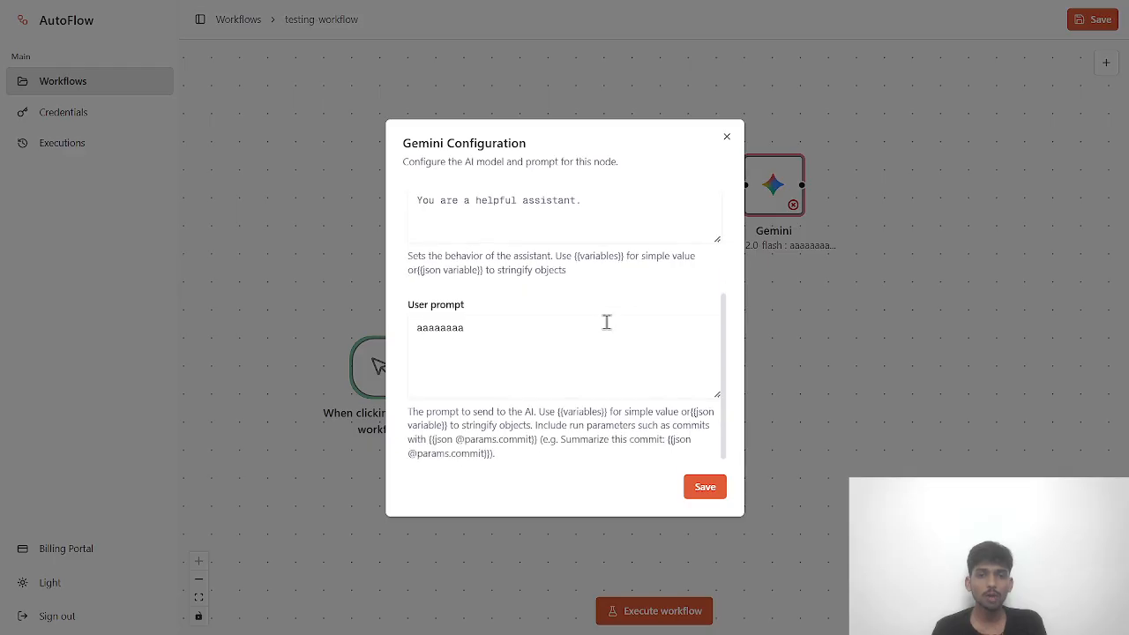
pyautogui.scroll(1, 597, 275)
pyautogui.scroll(-1, 617, 330)
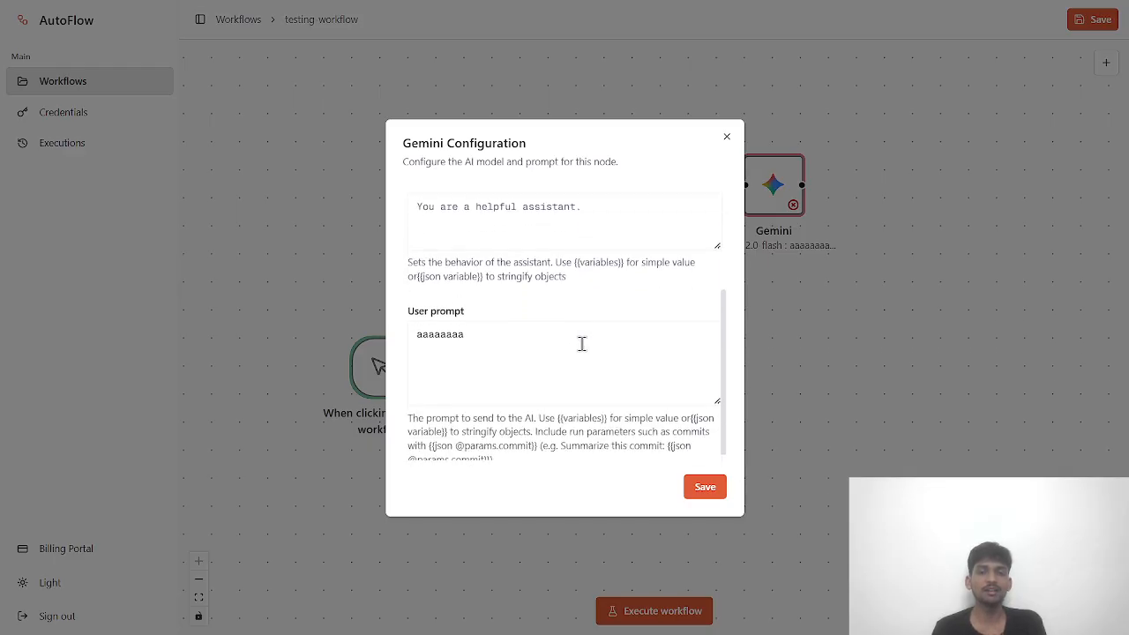
pyautogui.click(727, 136)
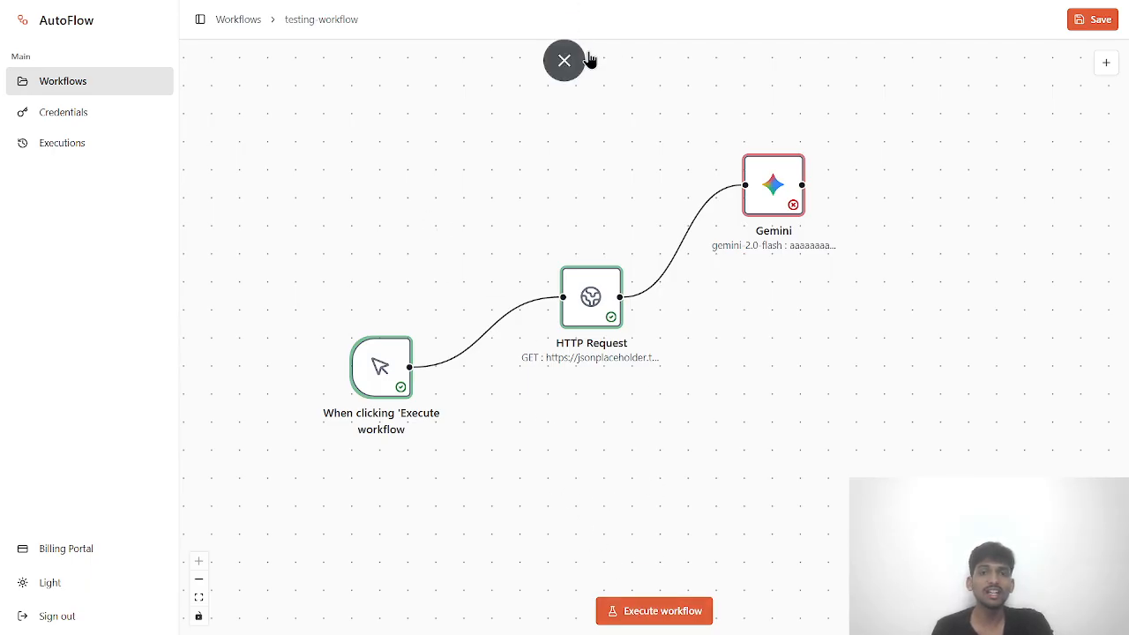
# - Exit full-screen, execute testing-workflow again and switch to the Inngest Dev Server
pyautogui.click(572, 60)
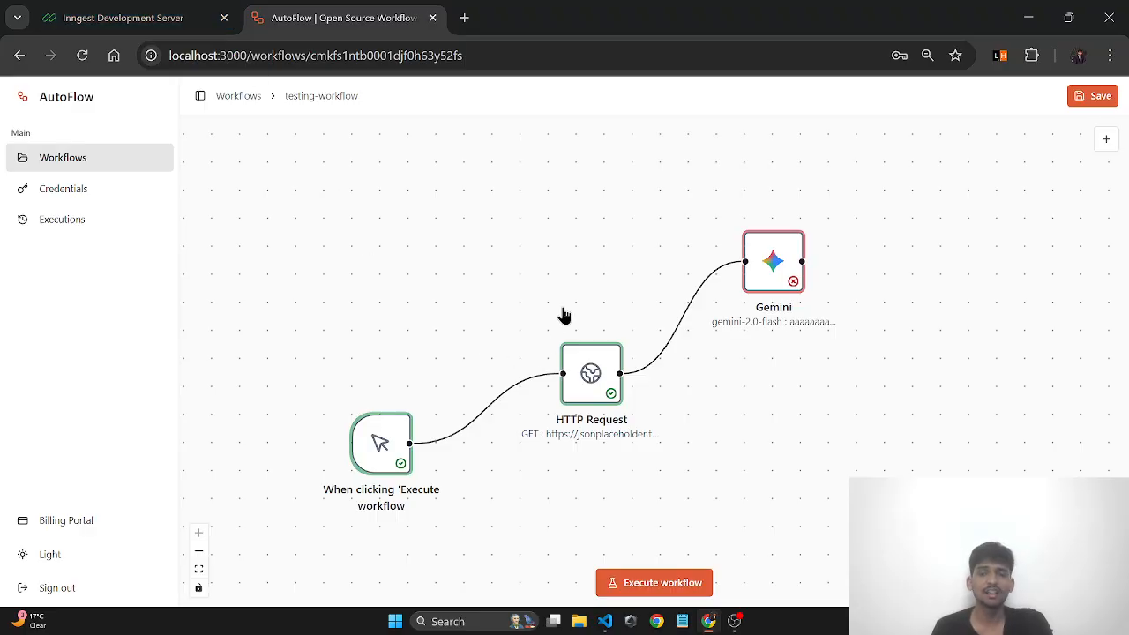
pyautogui.click(656, 590)
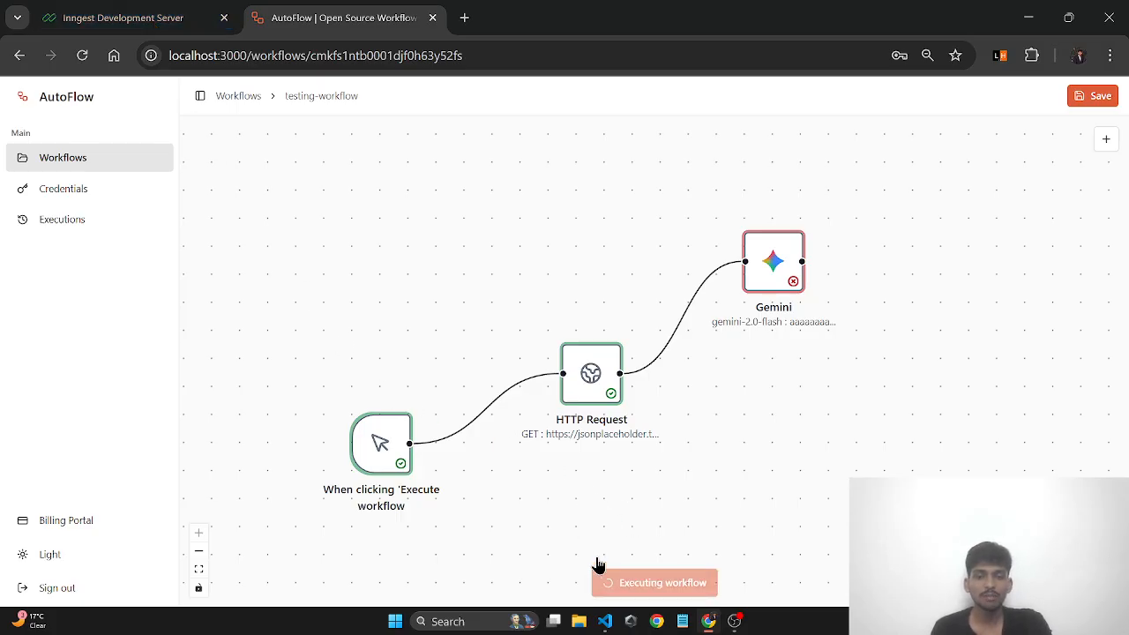
pyautogui.hotkey('ctrl', '1')
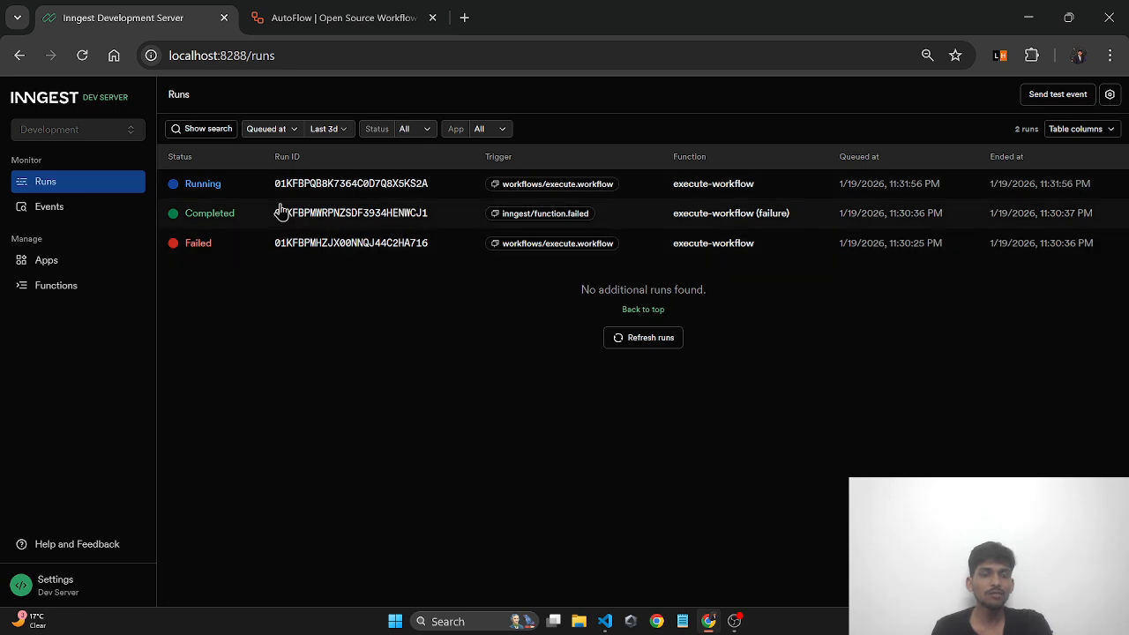
# - Expand the latest run and open the Gemini publish step's failed attempt
pyautogui.click(225, 190)
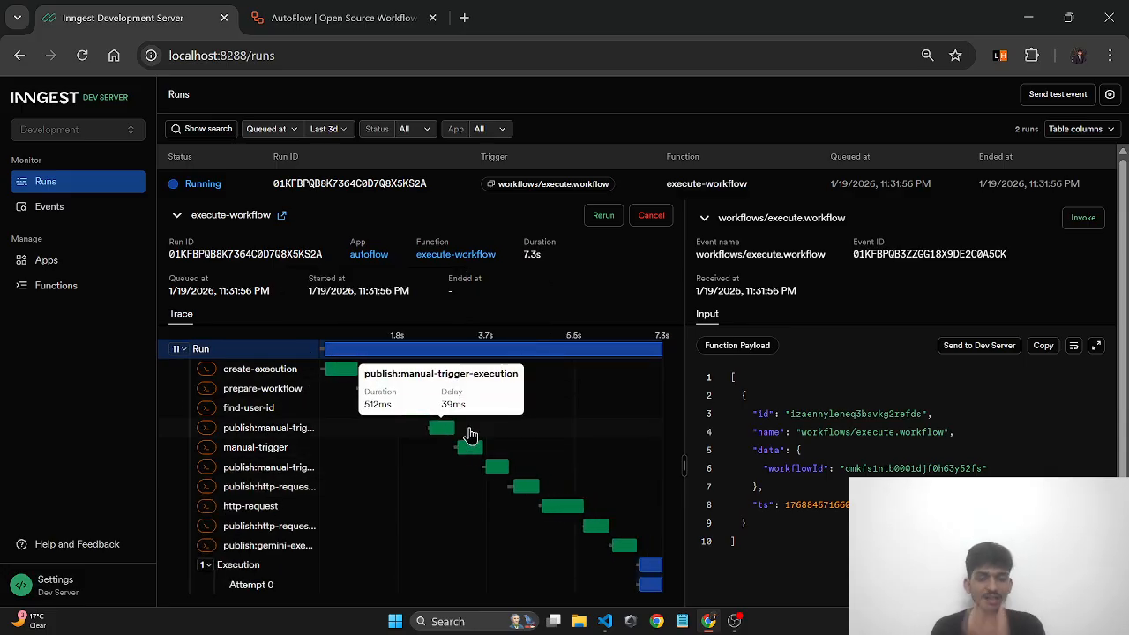
pyautogui.scroll(-1, 488, 474)
pyautogui.scroll(-1, 488, 474)
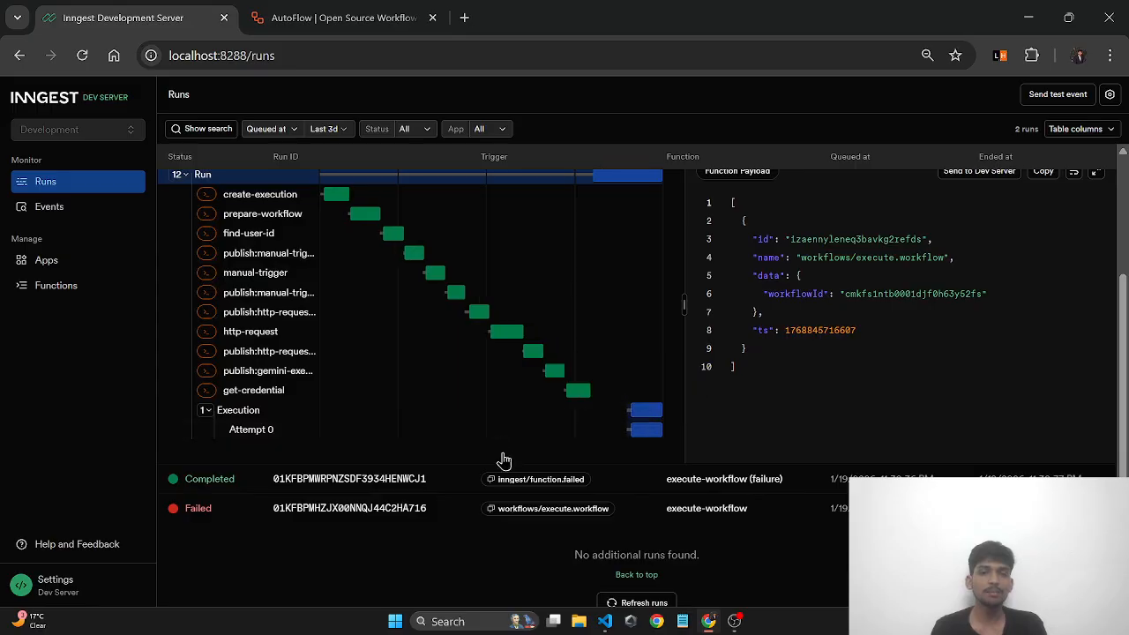
pyautogui.scroll(1, 499, 461)
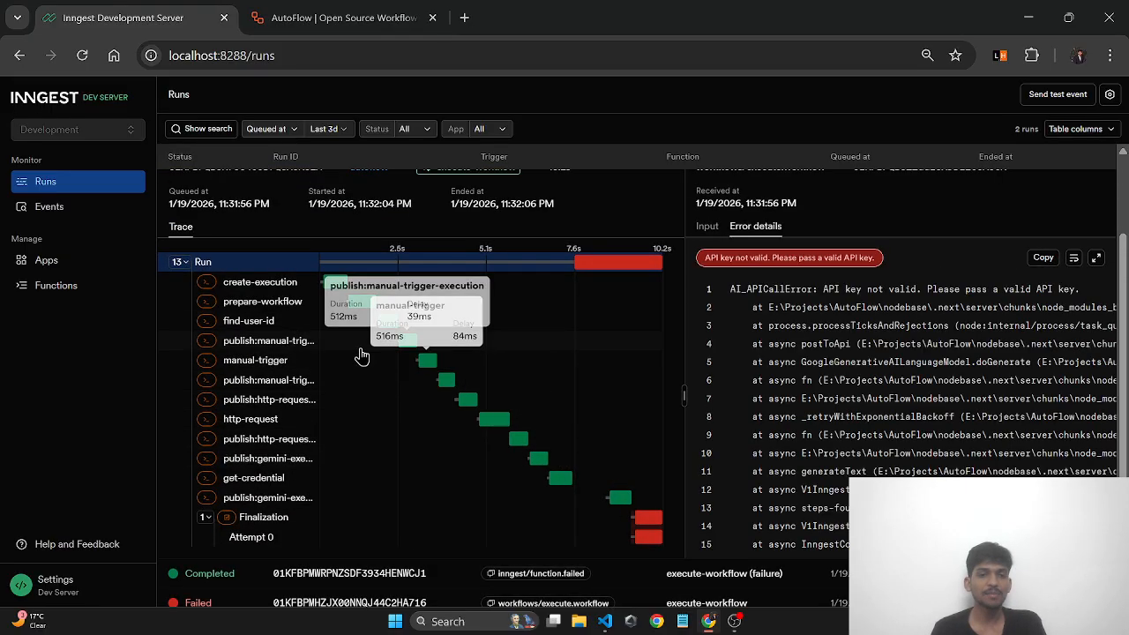
pyautogui.click(300, 499)
pyautogui.click(380, 539)
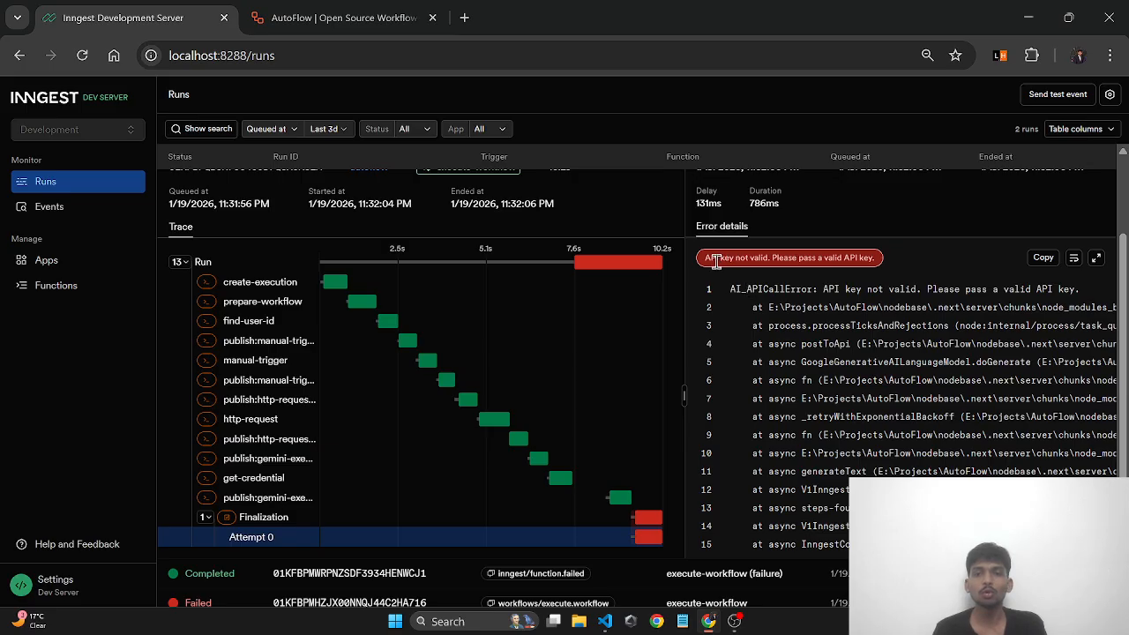
# - Read the invalid API key error details, then return to the AutoFlow editor
pyautogui.moveTo(703, 262); pyautogui.dragTo(874, 271)
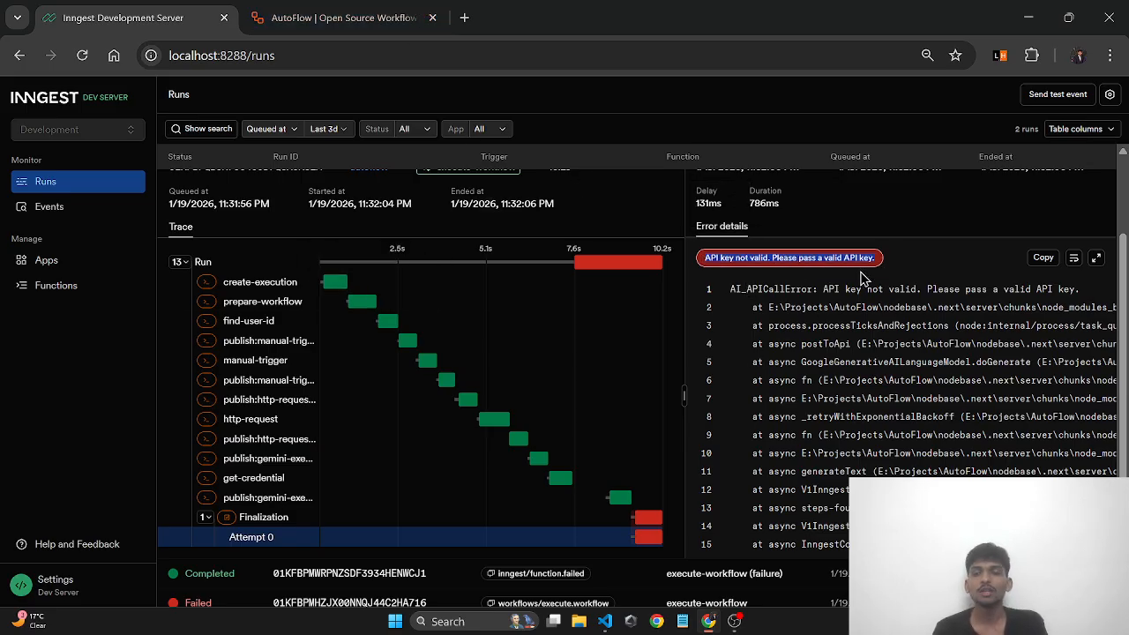
pyautogui.click(878, 268)
pyautogui.scroll(-2, 814, 298)
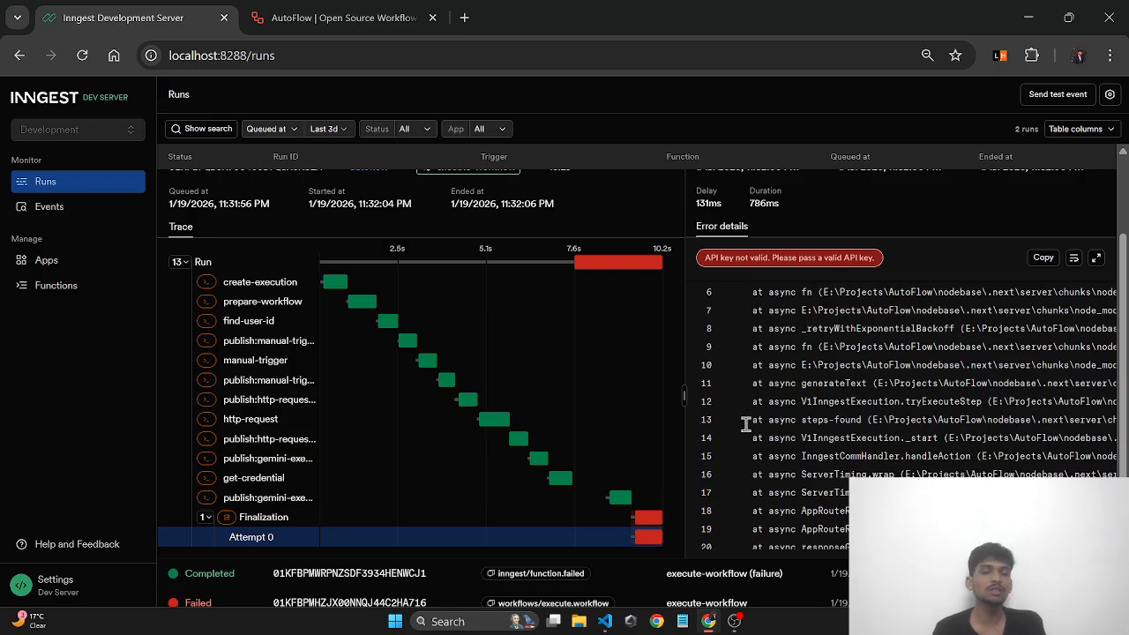
pyautogui.scroll(-3, 763, 229)
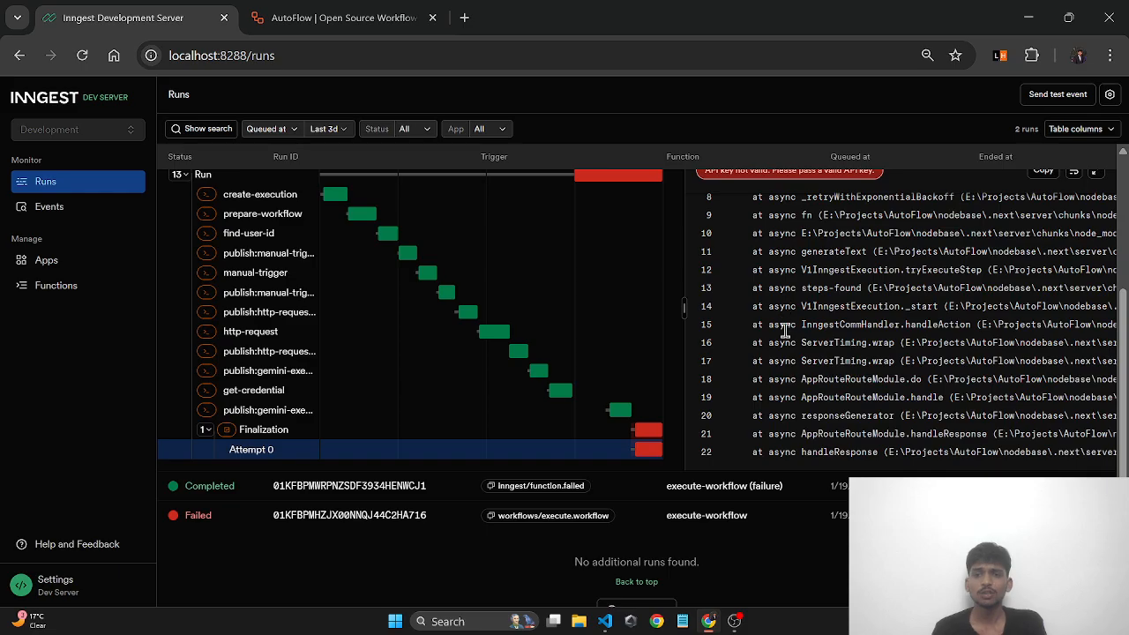
pyautogui.scroll(3, 794, 317)
pyautogui.scroll(2, 801, 320)
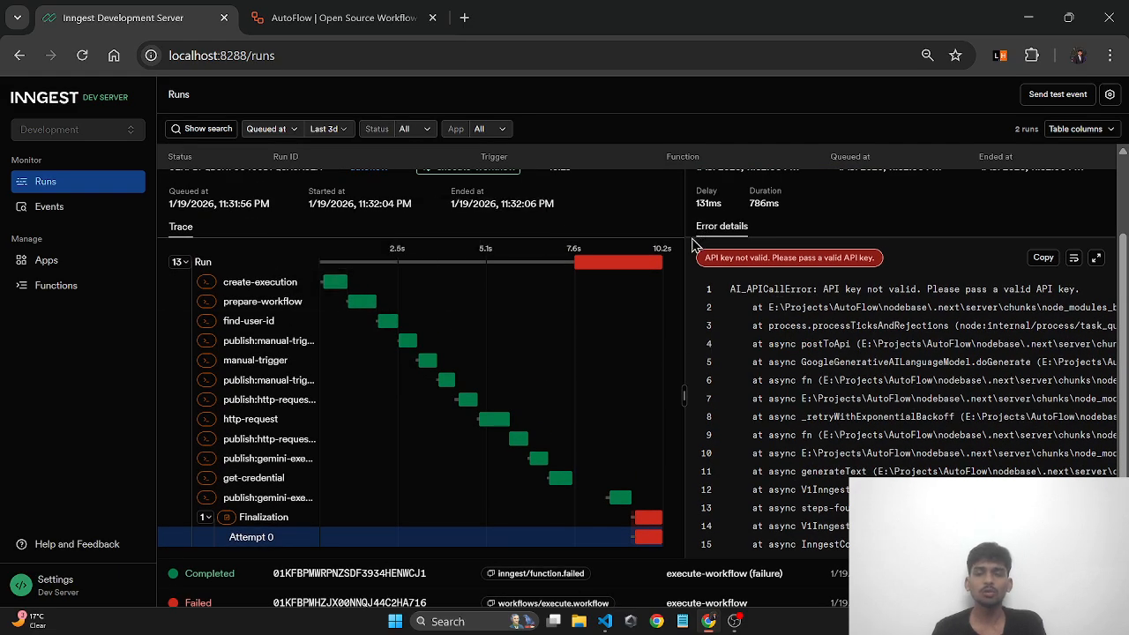
pyautogui.click(396, 15)
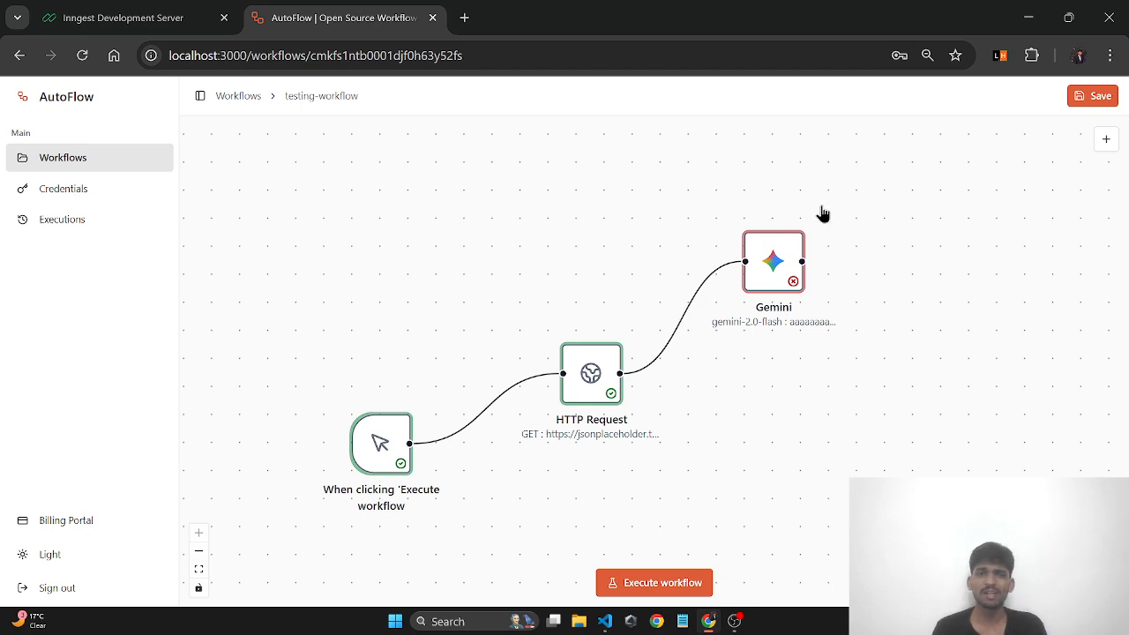
# - Browse the add-node list without adding anything, then Alt+Tab to another window
pyautogui.click(1106, 143)
pyautogui.scroll(-1, 965, 348)
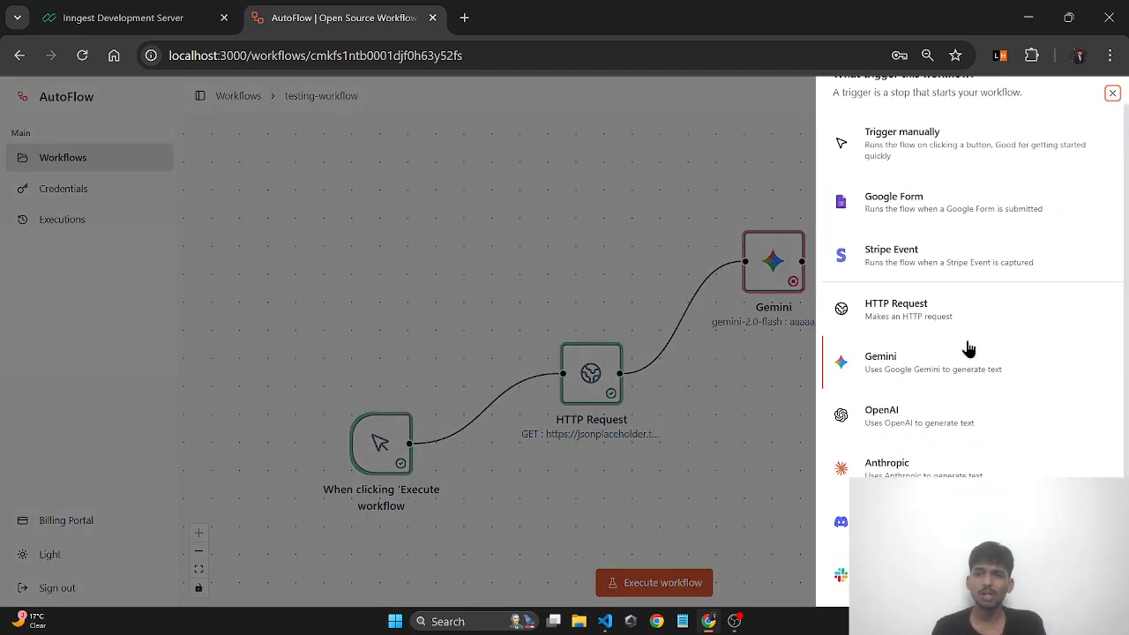
pyautogui.scroll(1, 925, 176)
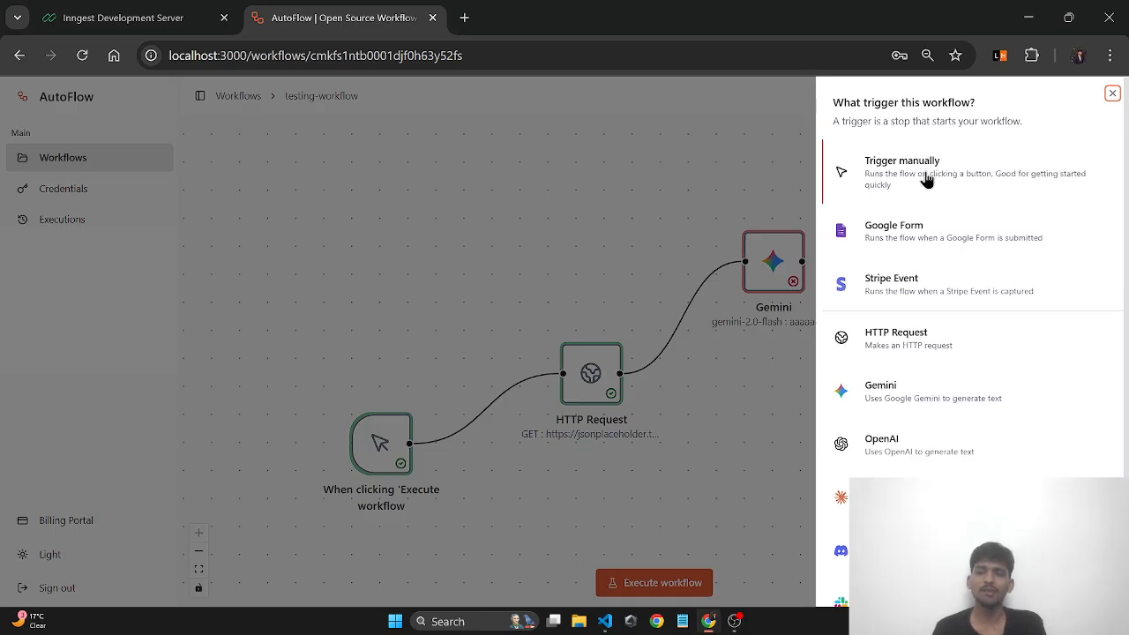
pyautogui.scroll(-1, 914, 265)
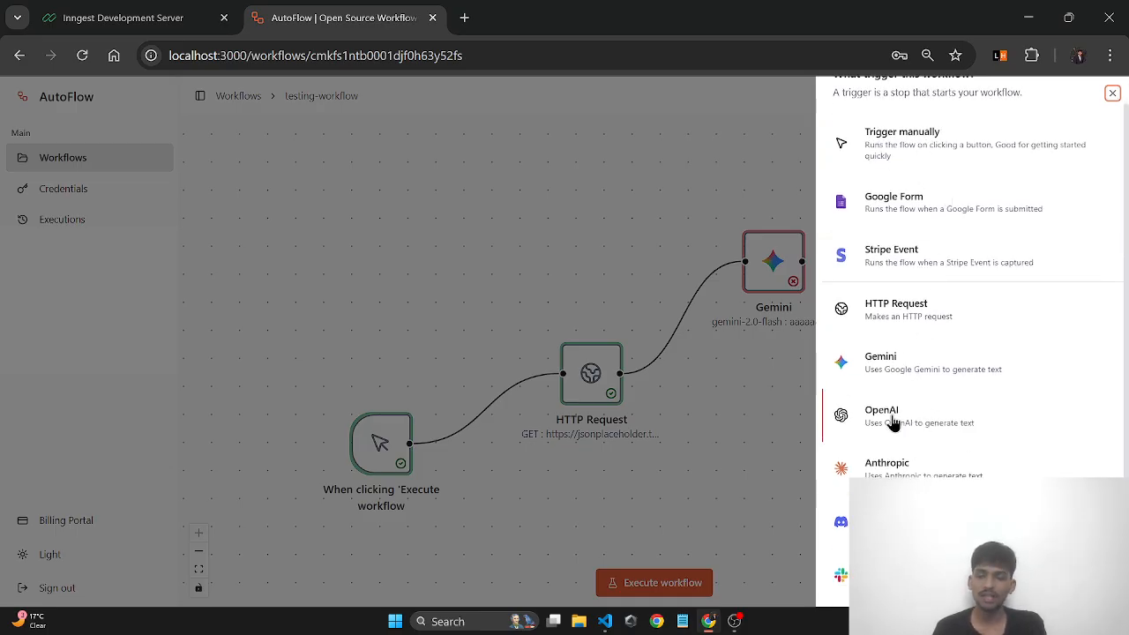
pyautogui.click(772, 243)
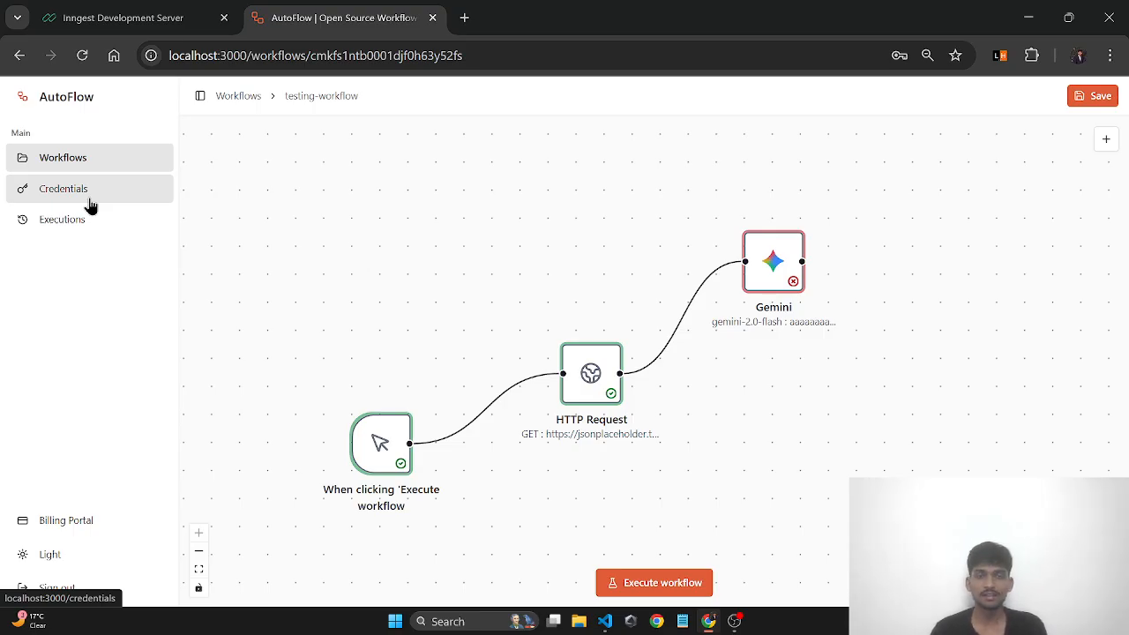
pyautogui.hotkey('alt', 'Tab')
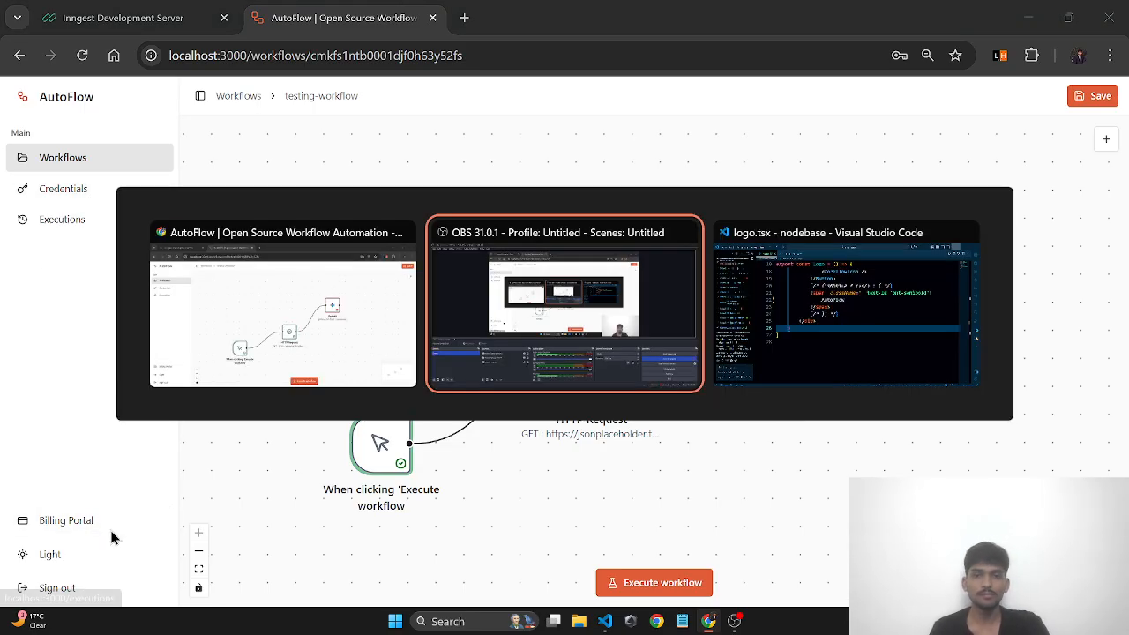